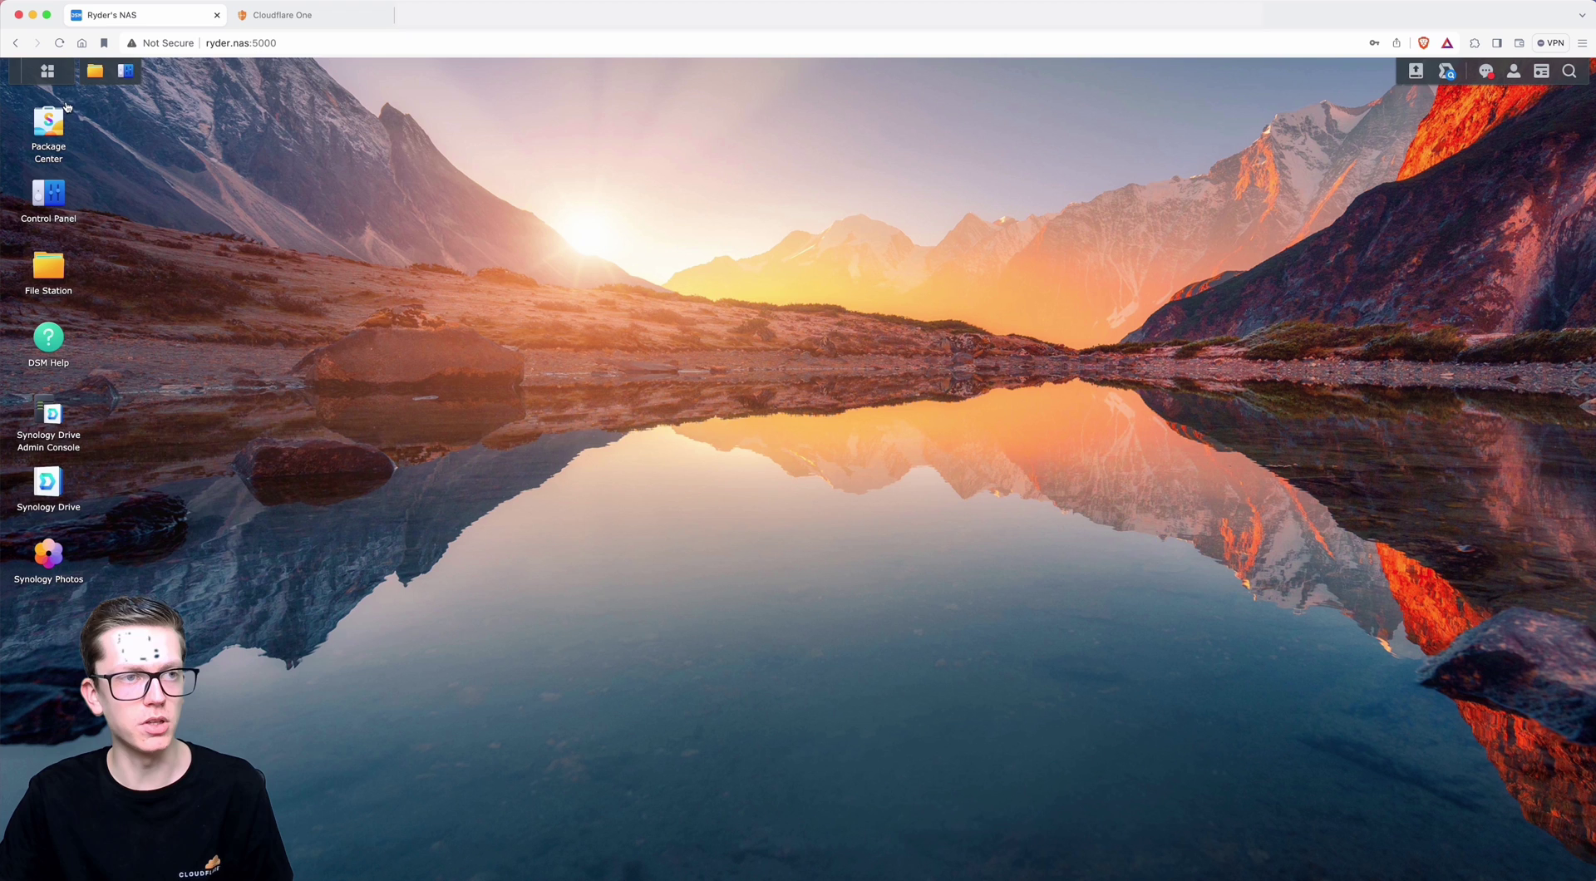
Find the installed Web Station package among all packages in Package Center and open it
{"action": "left_click", "coordinate": [47, 71]}
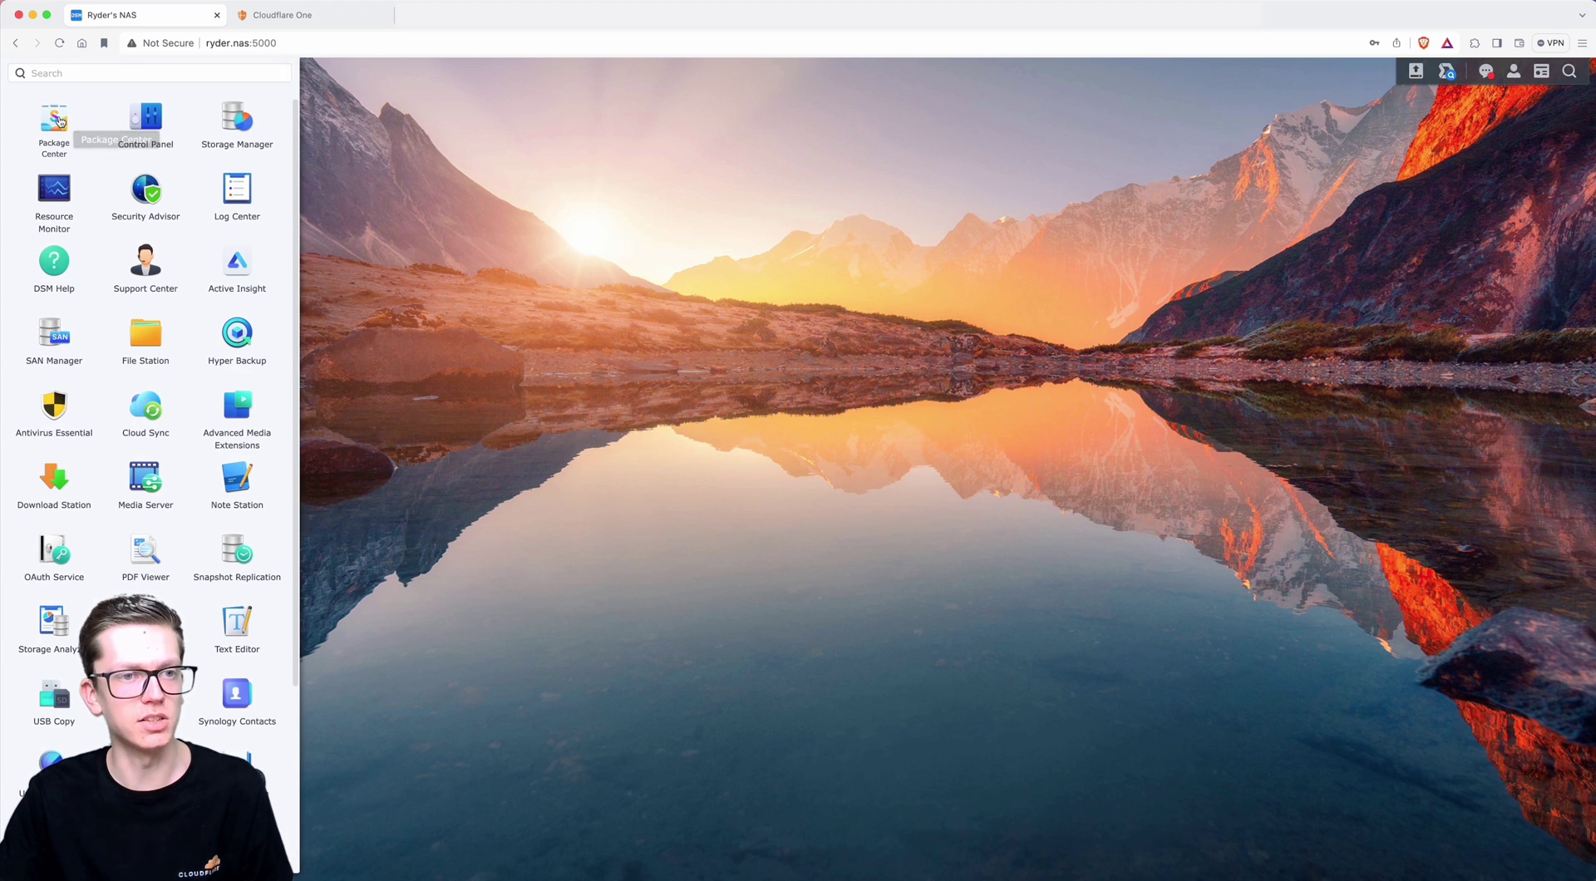
{"action": "left_click", "coordinate": [60, 121]}
{"action": "scroll", "coordinate": [990, 779], "scroll_direction": "down", "scroll_amount": 10}
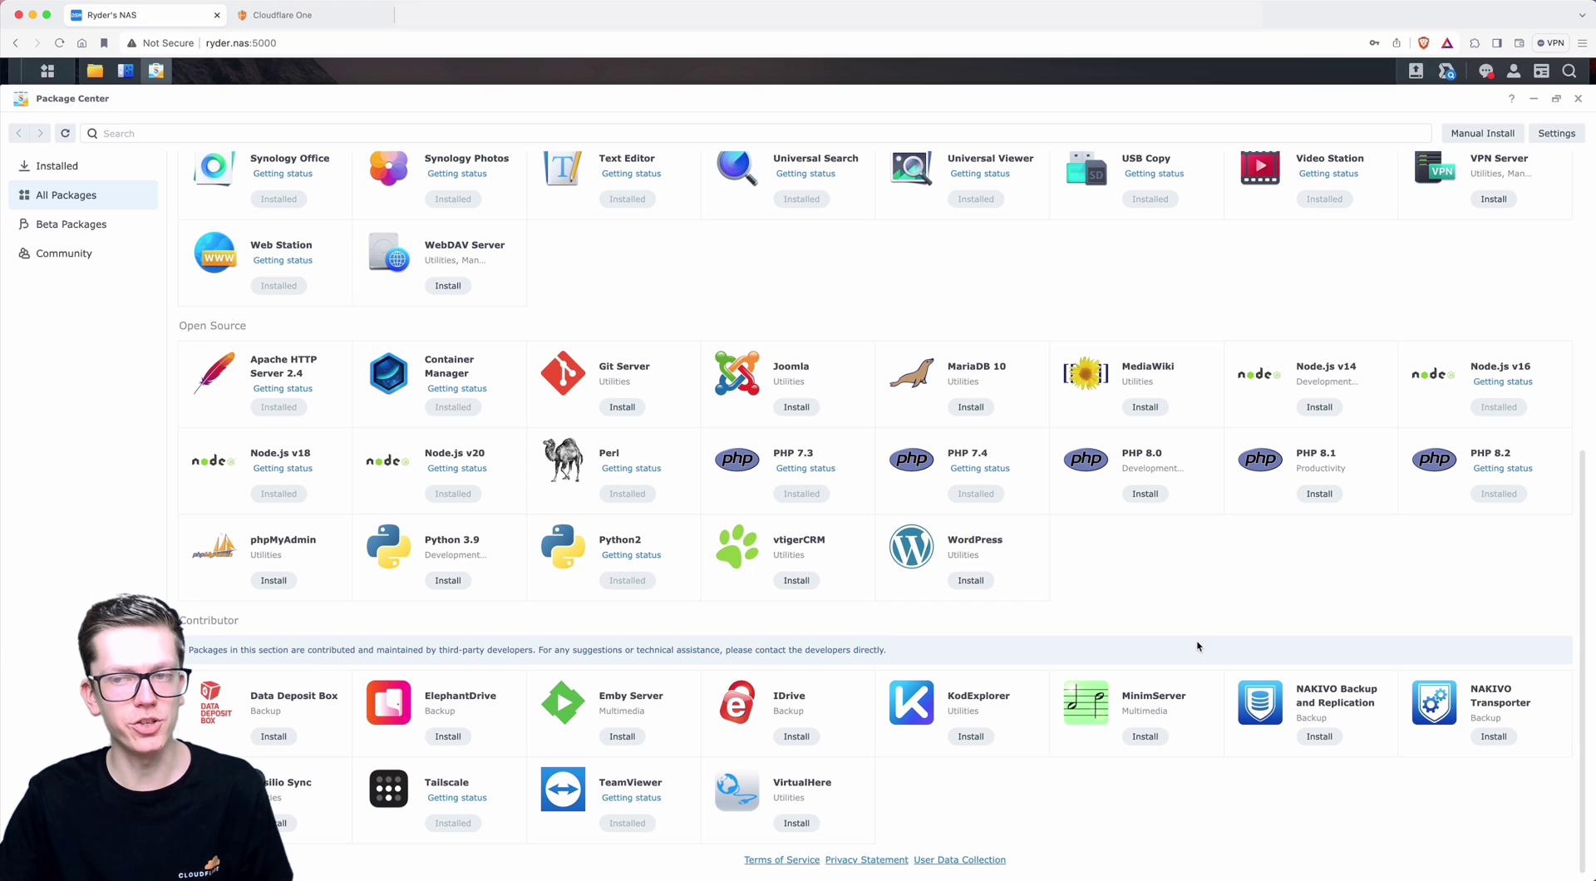
{"action": "scroll", "coordinate": [1197, 646], "scroll_direction": "up", "scroll_amount": 6}
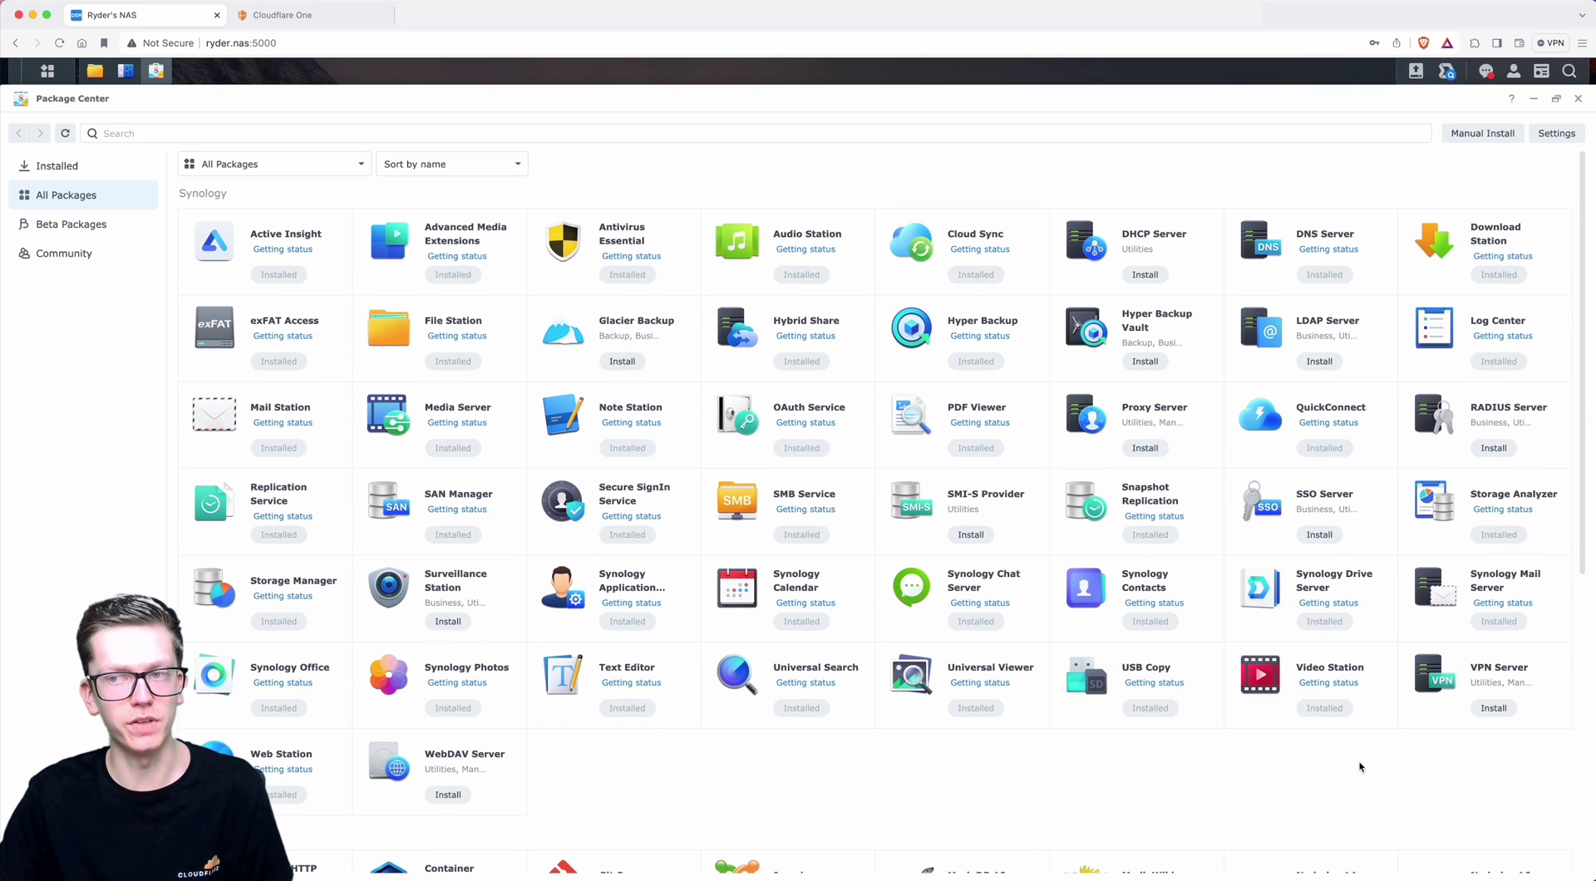
{"action": "left_click", "coordinate": [281, 754]}
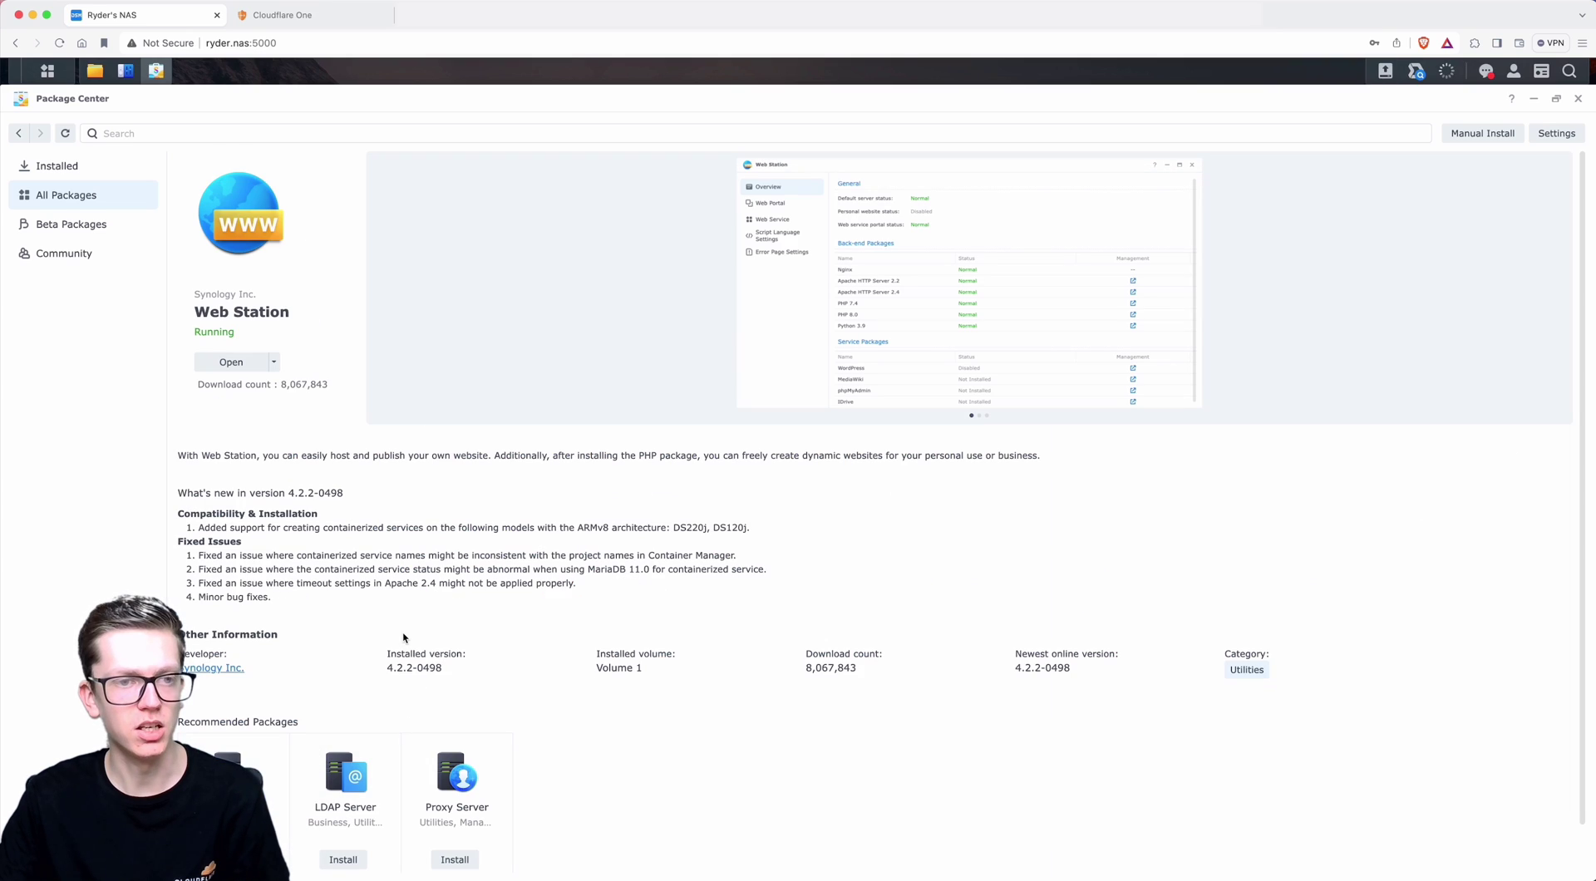
{"action": "left_click", "coordinate": [252, 371]}
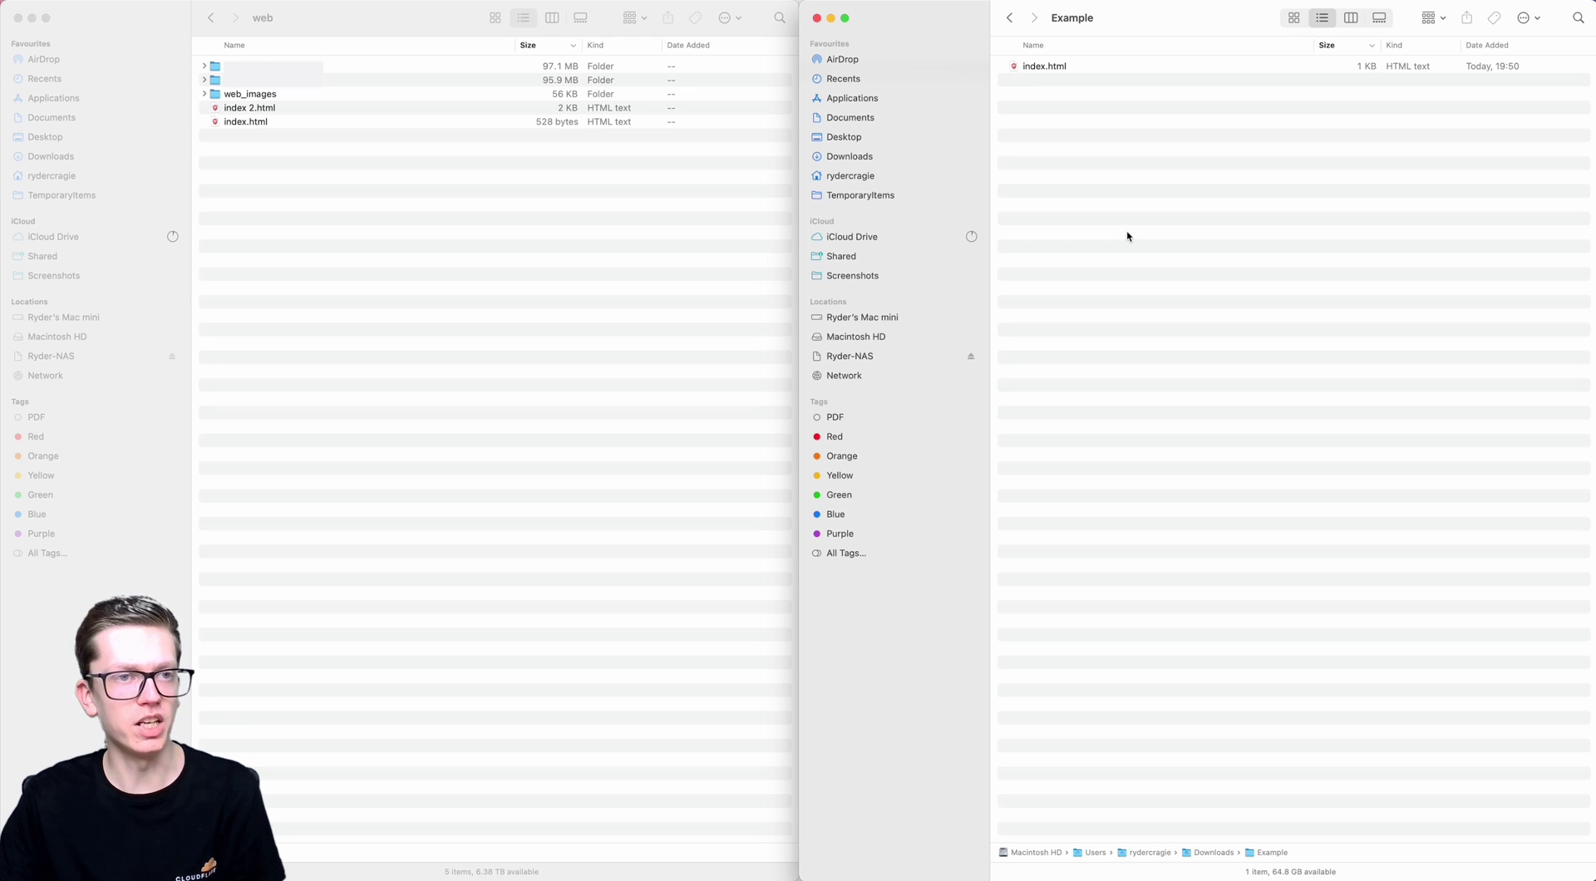
Create a folder named test-website.rydercragie.com in the NAS web folder in Finder
{"action": "left_click", "coordinate": [331, 249]}
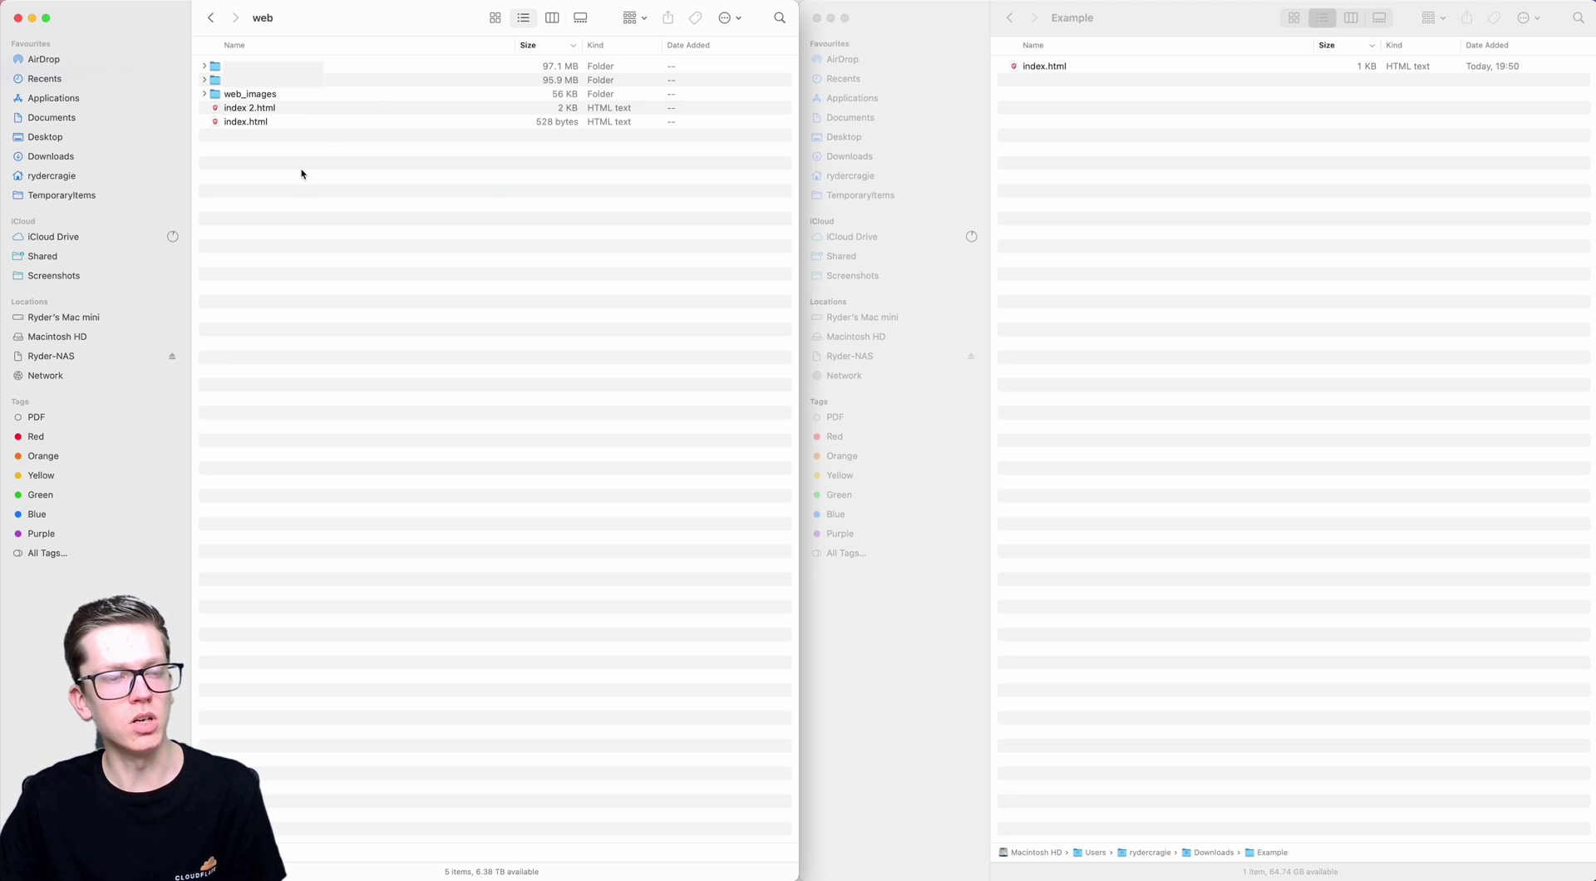
{"action": "right_click", "coordinate": [346, 176]}
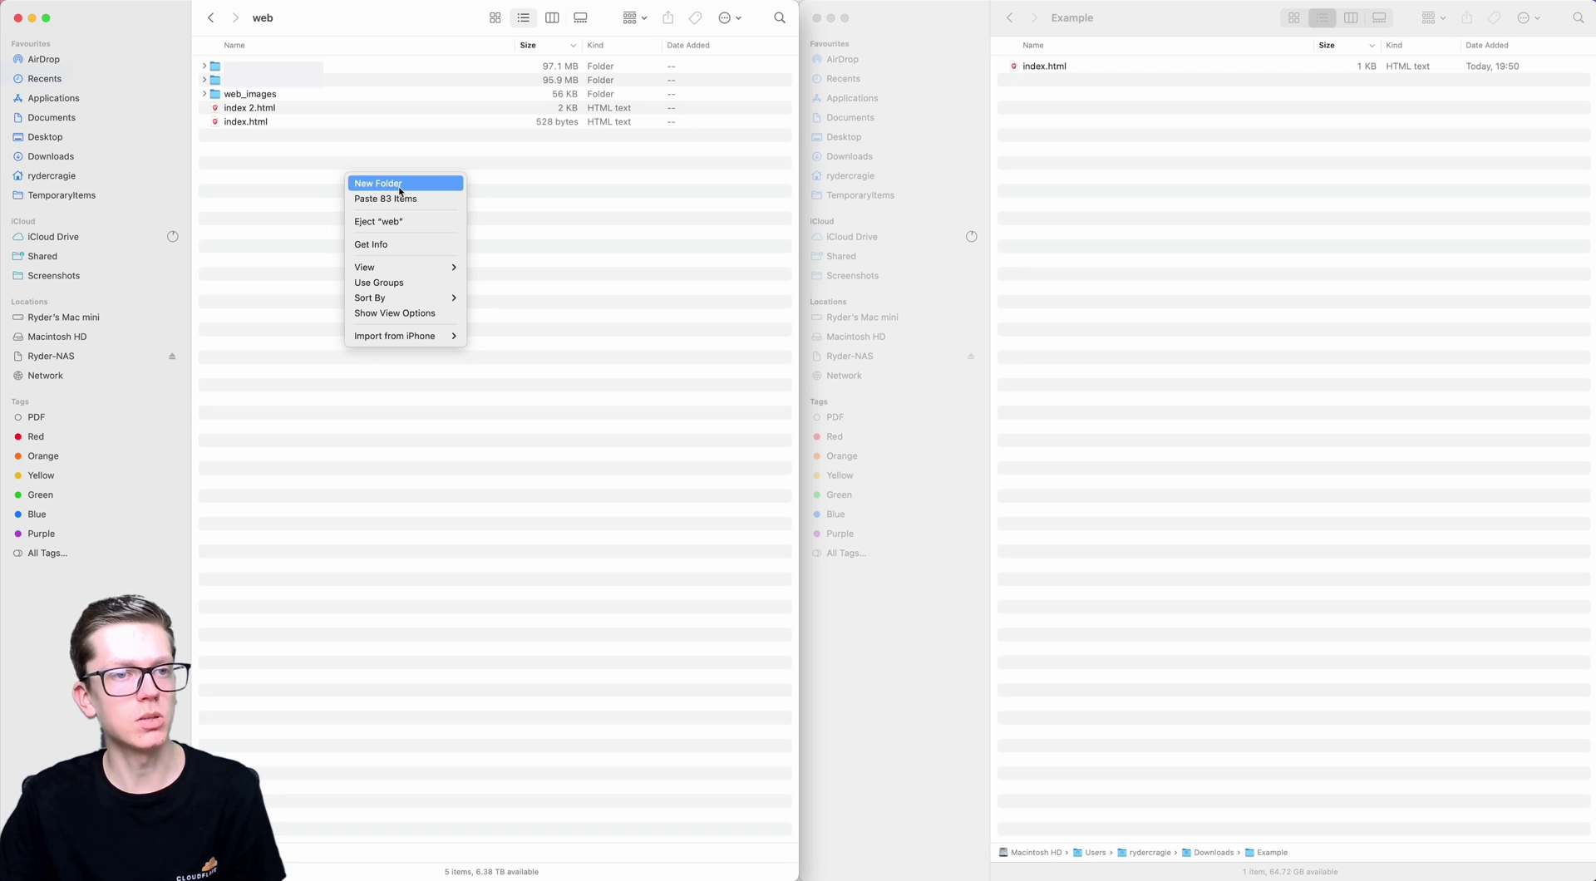
{"action": "left_click", "coordinate": [380, 184]}
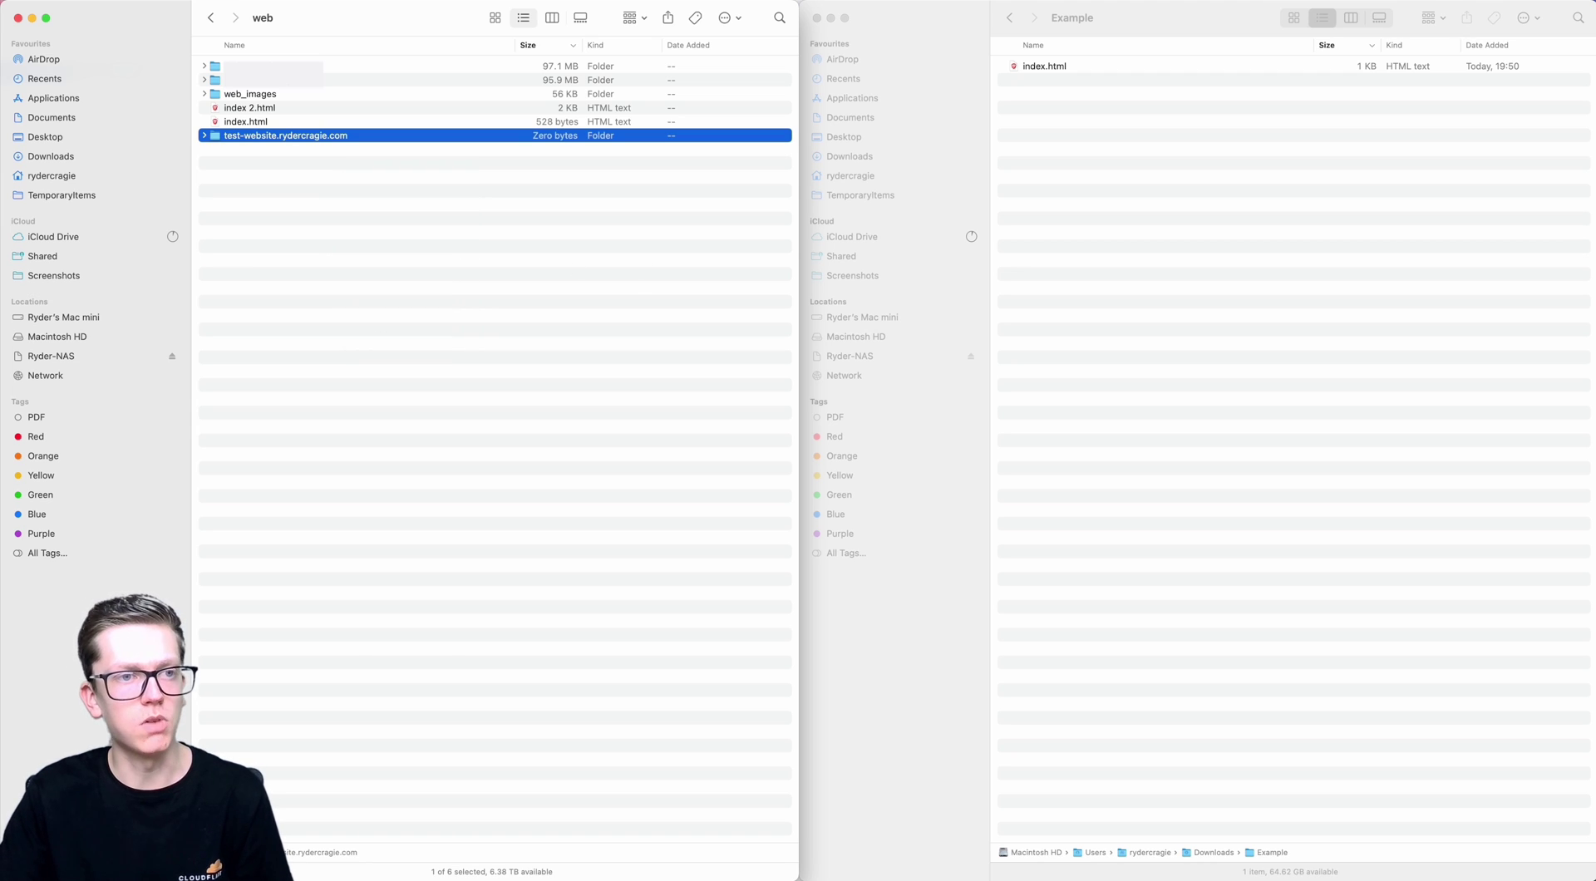
Copy index.html from the Example folder into the new test-website.rydercragie.com folder
{"action": "double_click", "coordinate": [344, 138]}
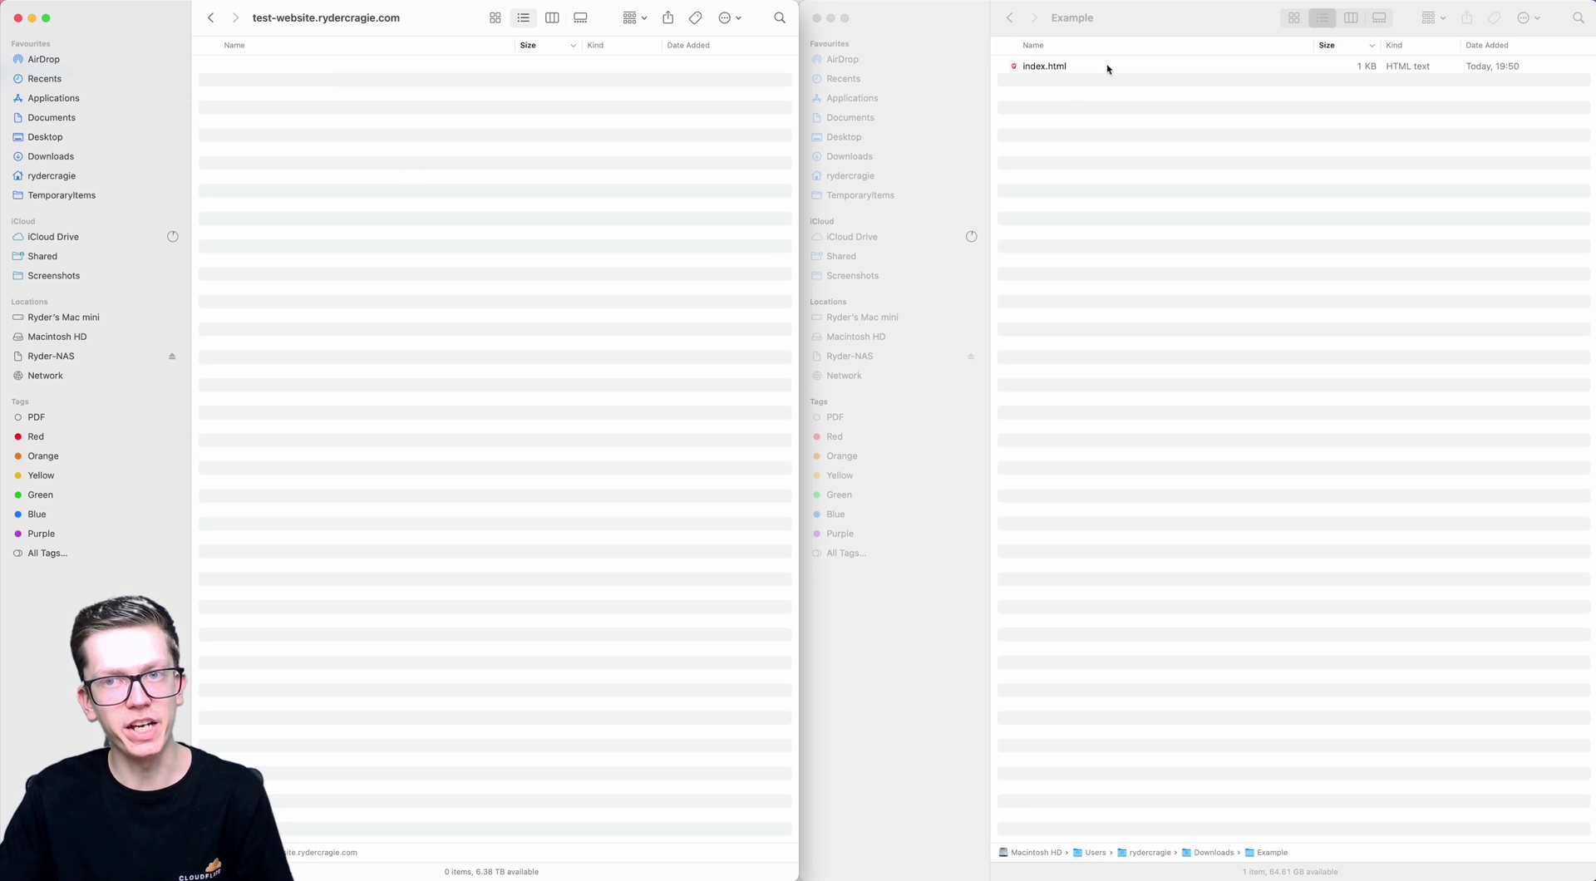
{"action": "left_click_drag", "start_coordinate": [1108, 69], "coordinate": [527, 288]}
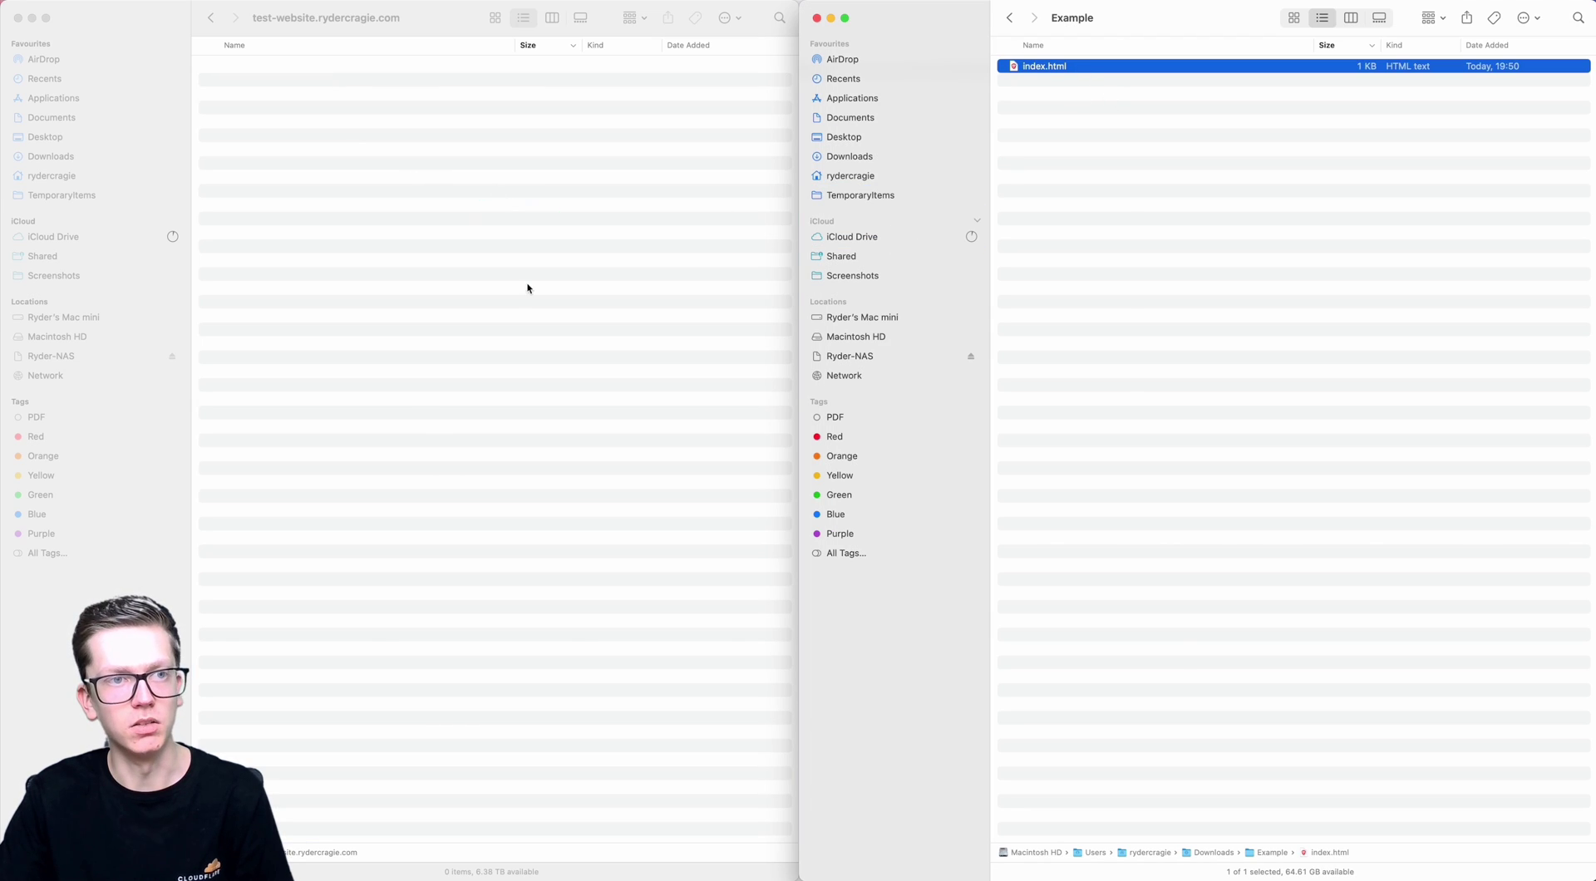
{"action": "left_click", "coordinate": [327, 100]}
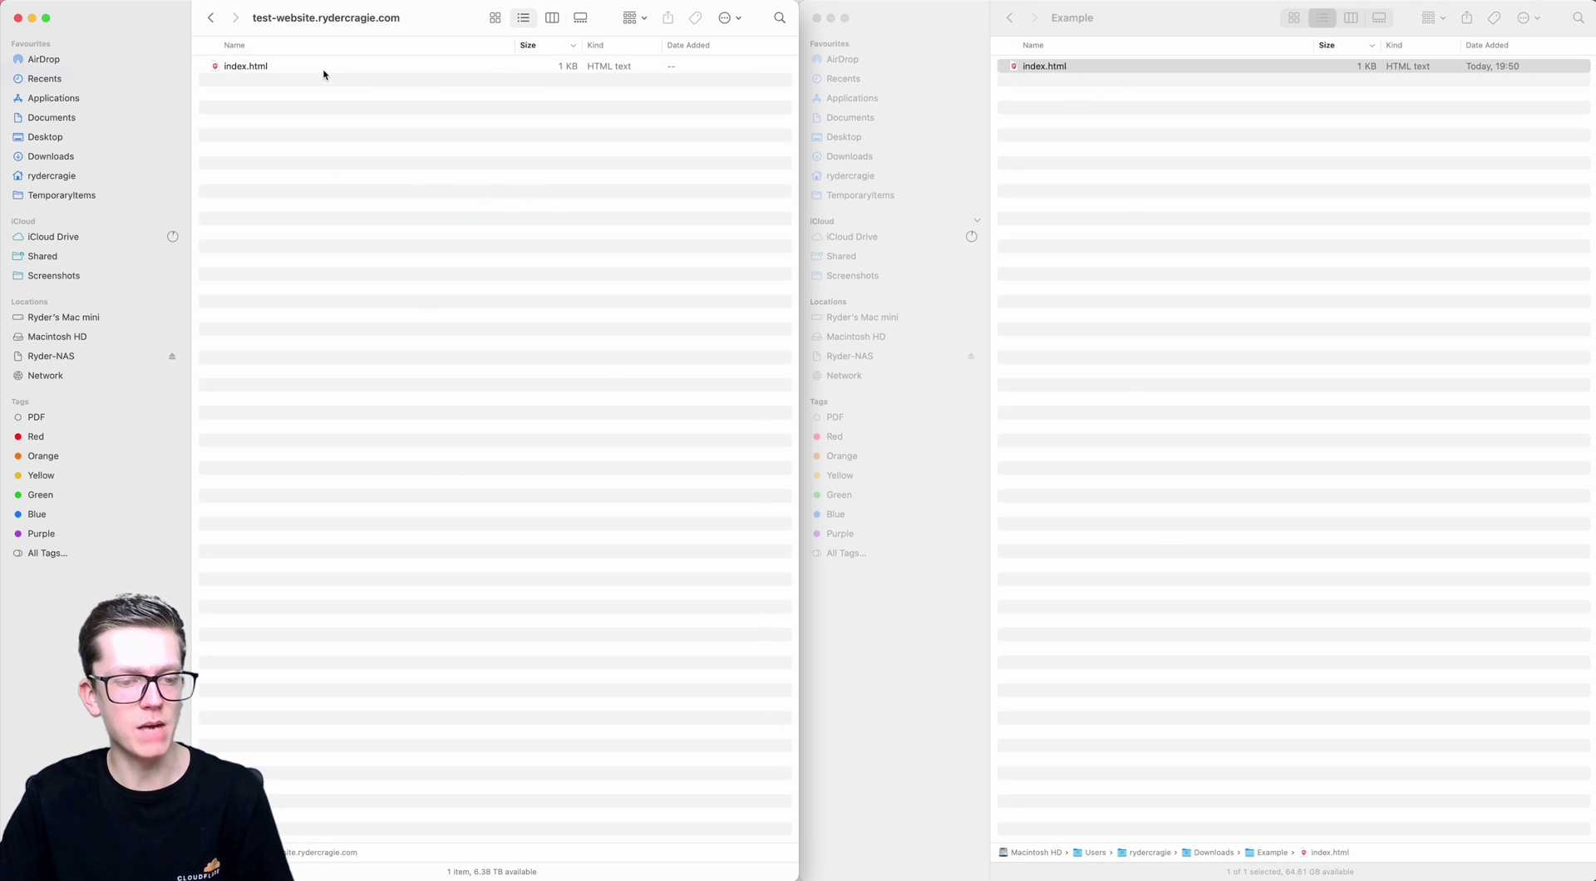
Switch to the browser and view the uploaded site at ryder.nas/test-website.rydercragie.com
{"action": "left_click", "coordinate": [609, 815]}
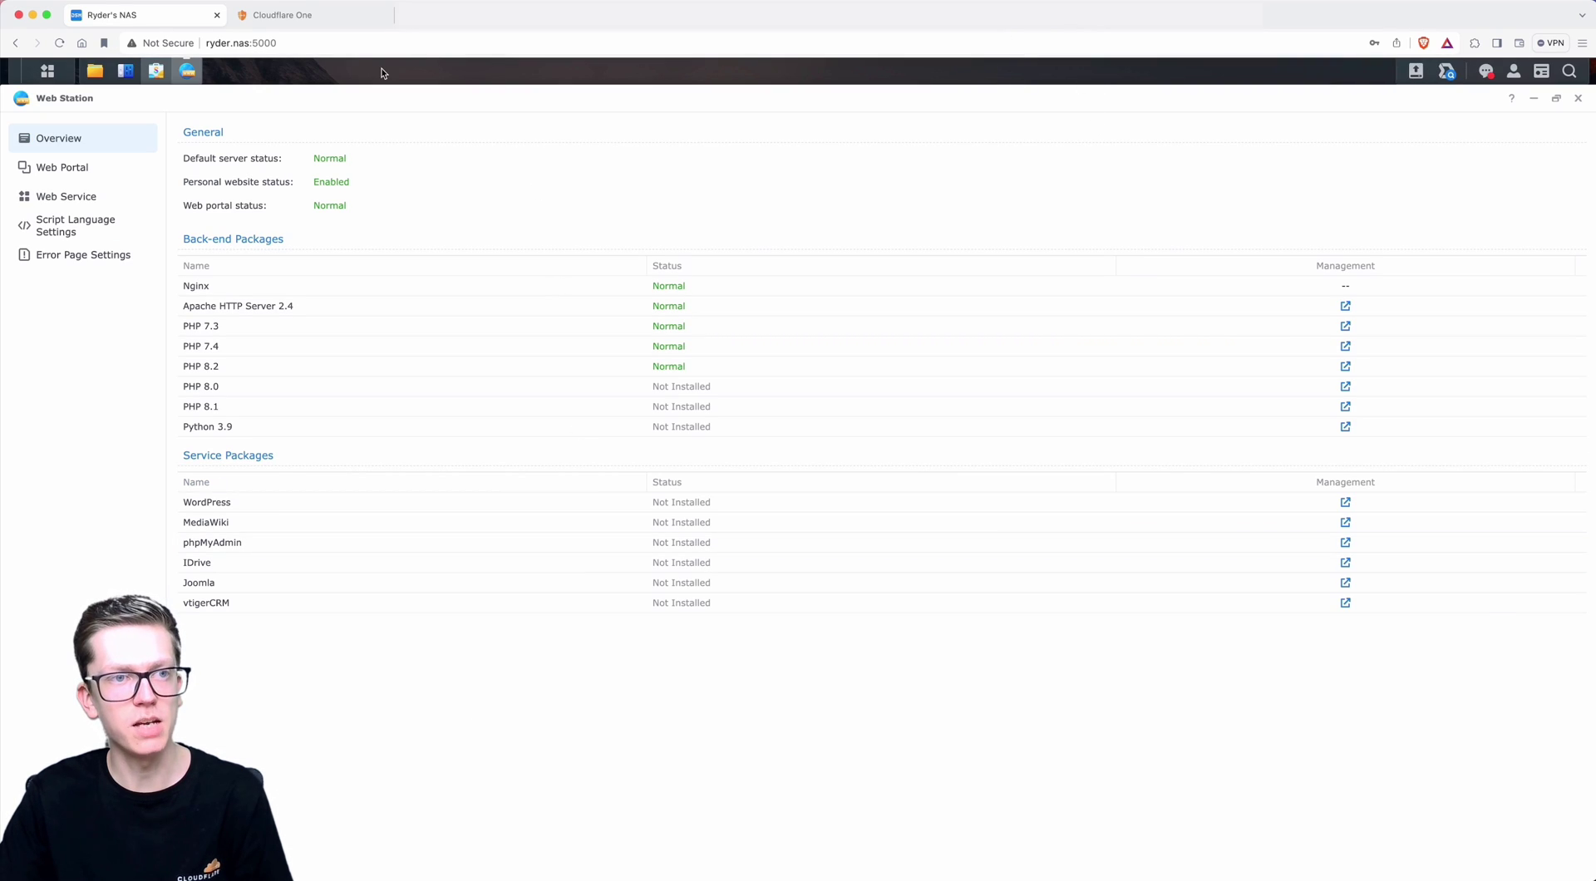
{"action": "double_click", "coordinate": [265, 43]}
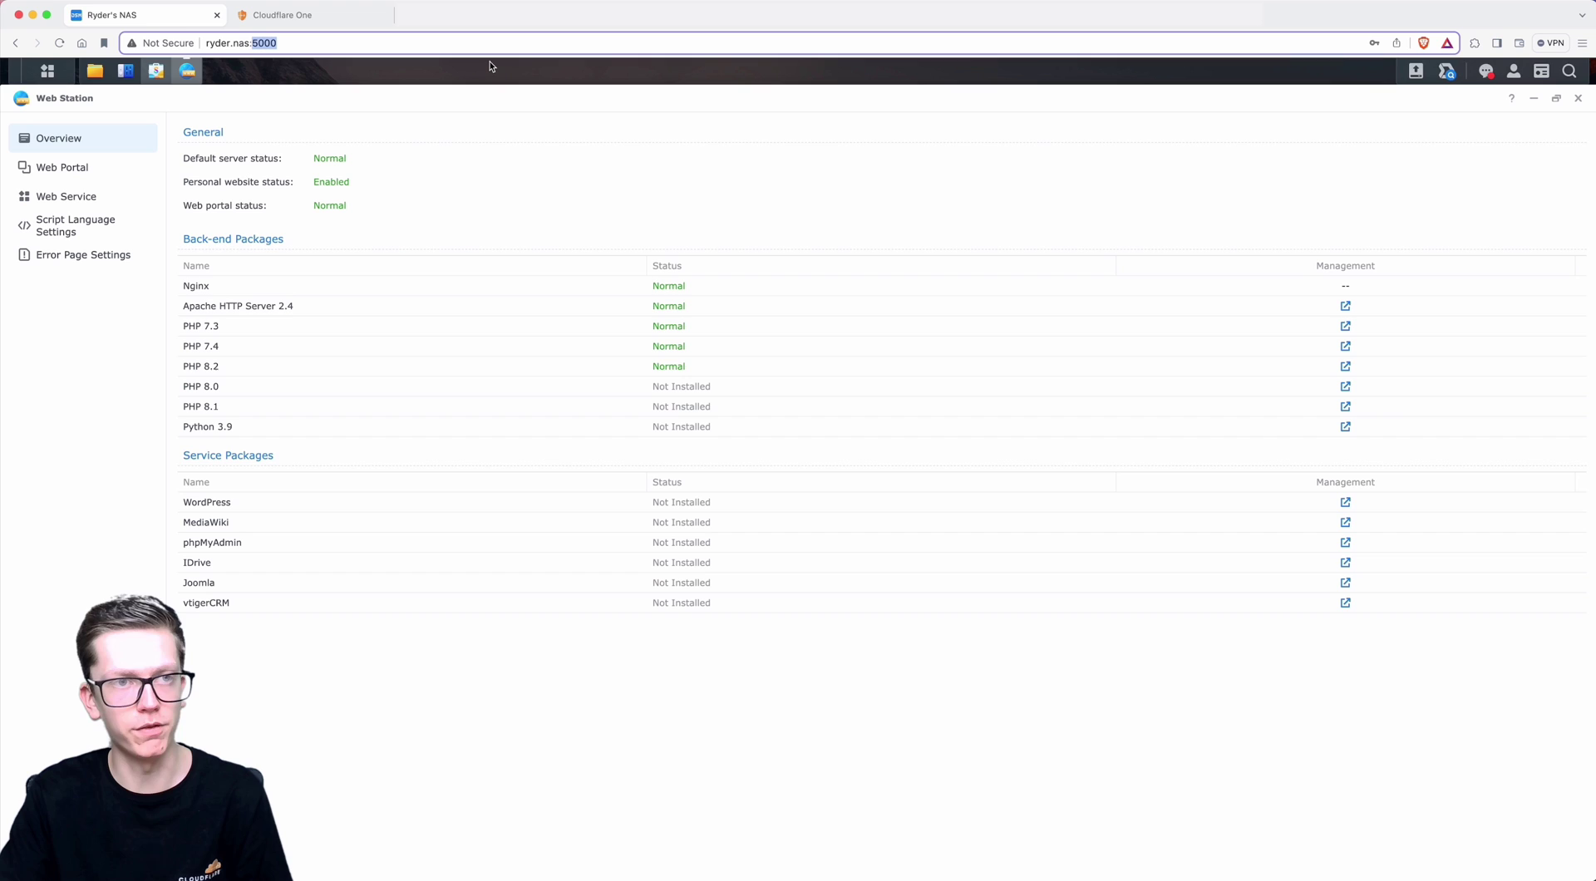
{"action": "key", "text": "BackSpace"}
{"action": "key", "text": "BackSpace"}
{"action": "type", "text": "/"}
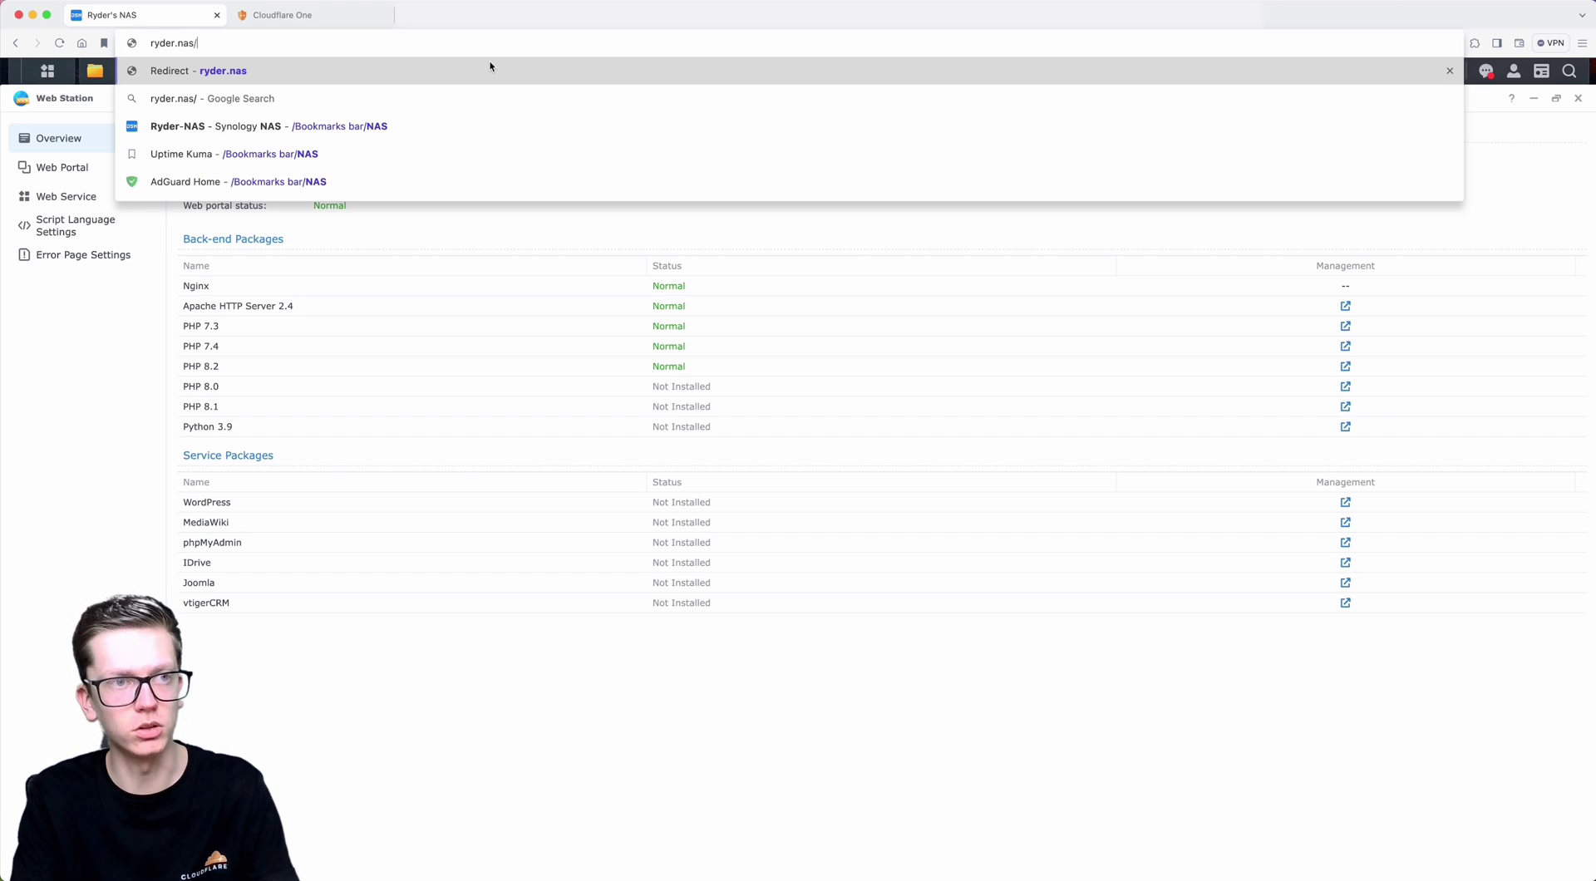
{"action": "type", "text": "test-websit"}
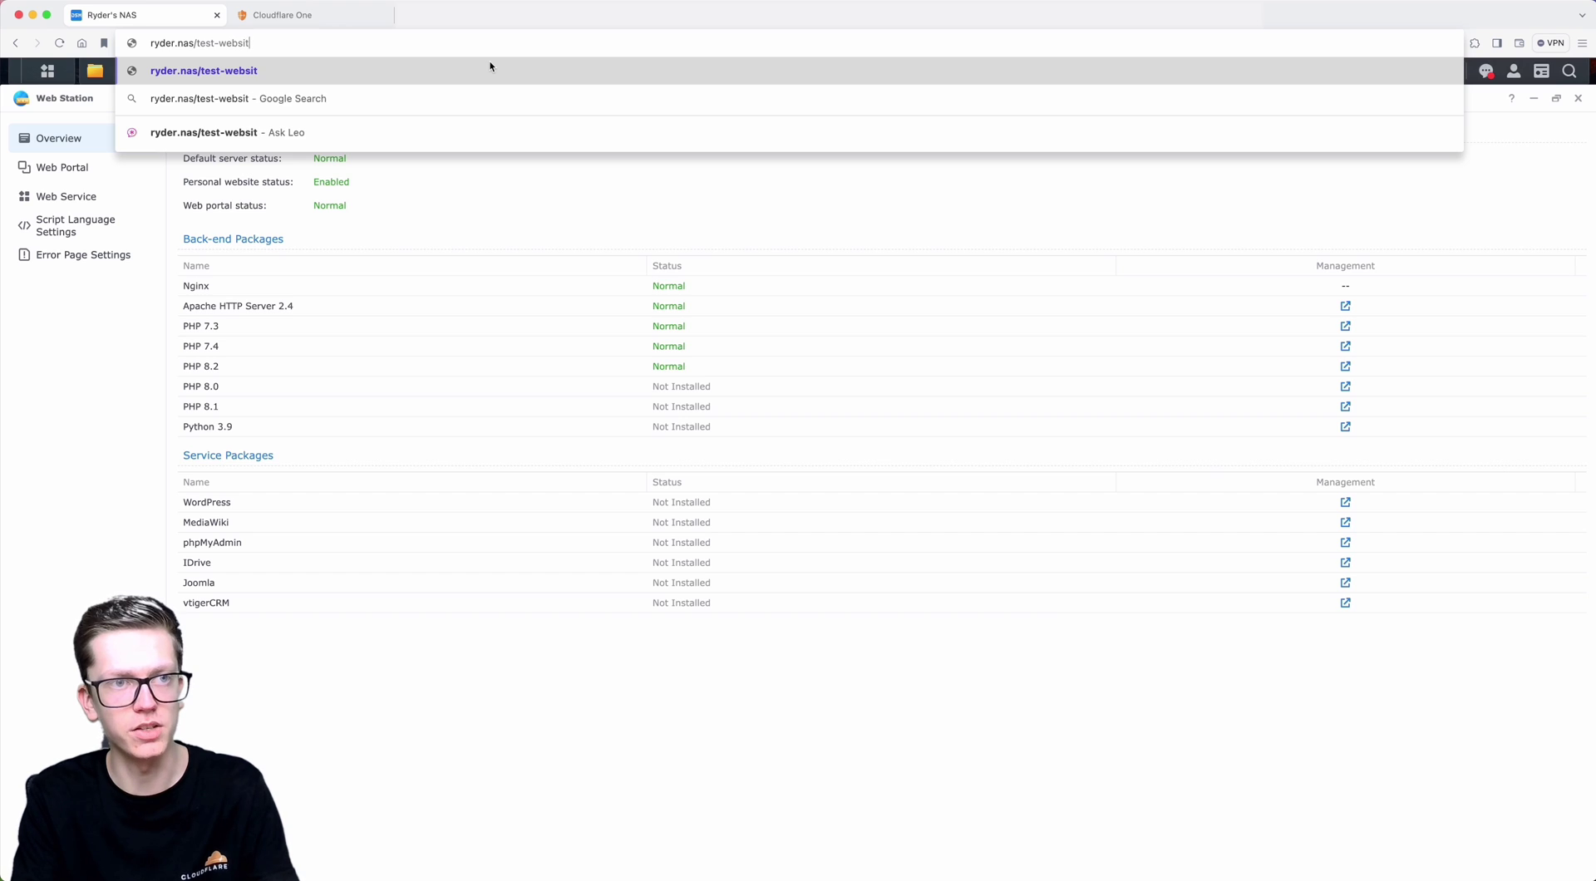
{"action": "type", "text": "e.rydercragie.com"}
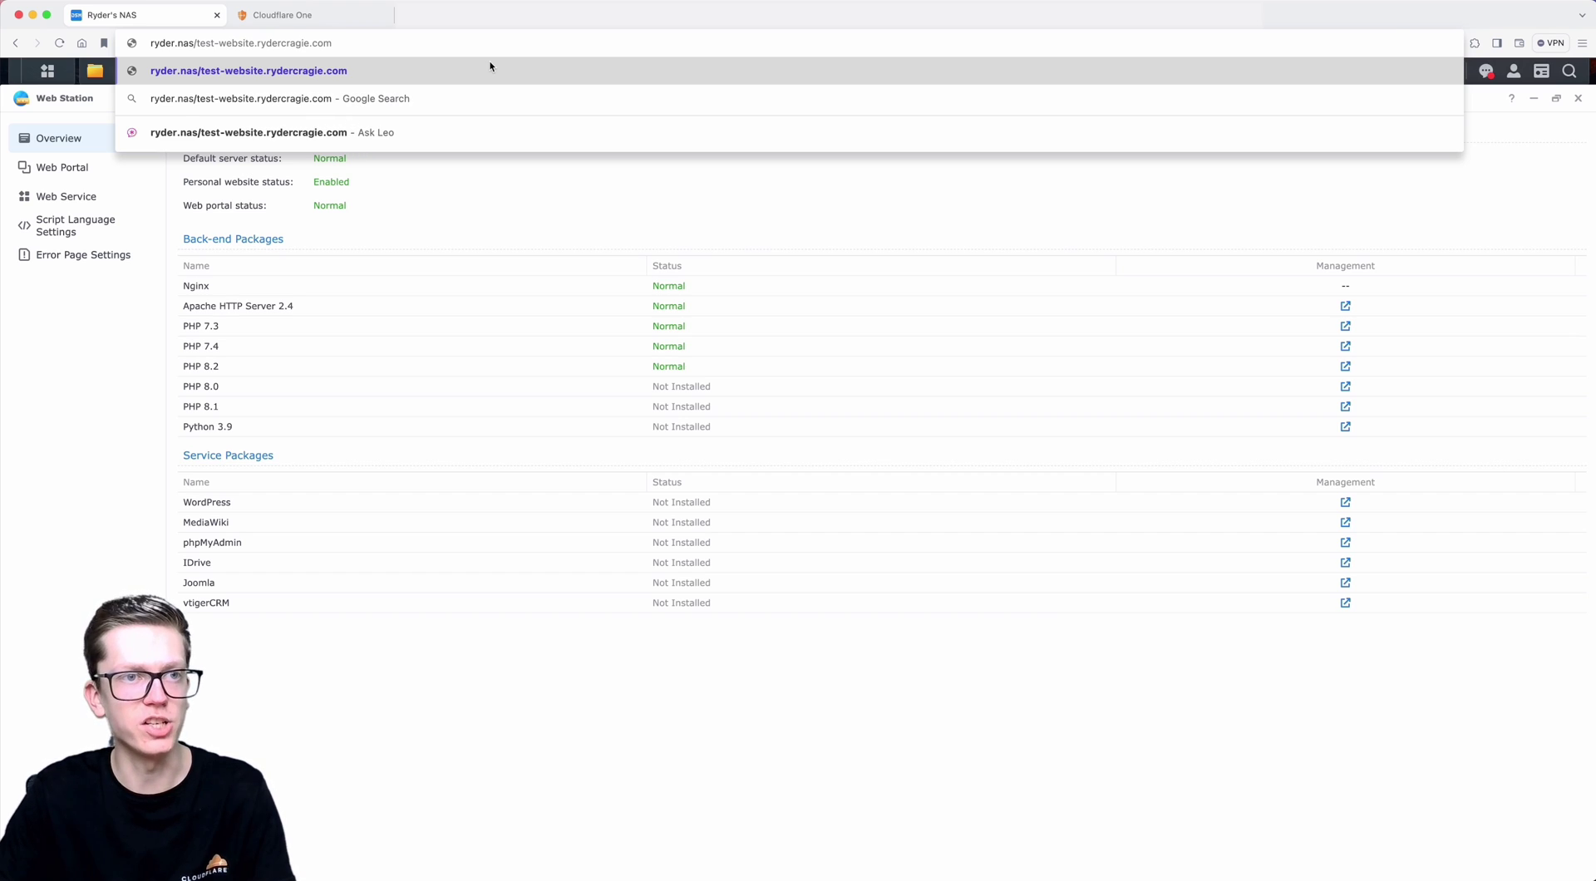
{"action": "key", "text": "Return"}
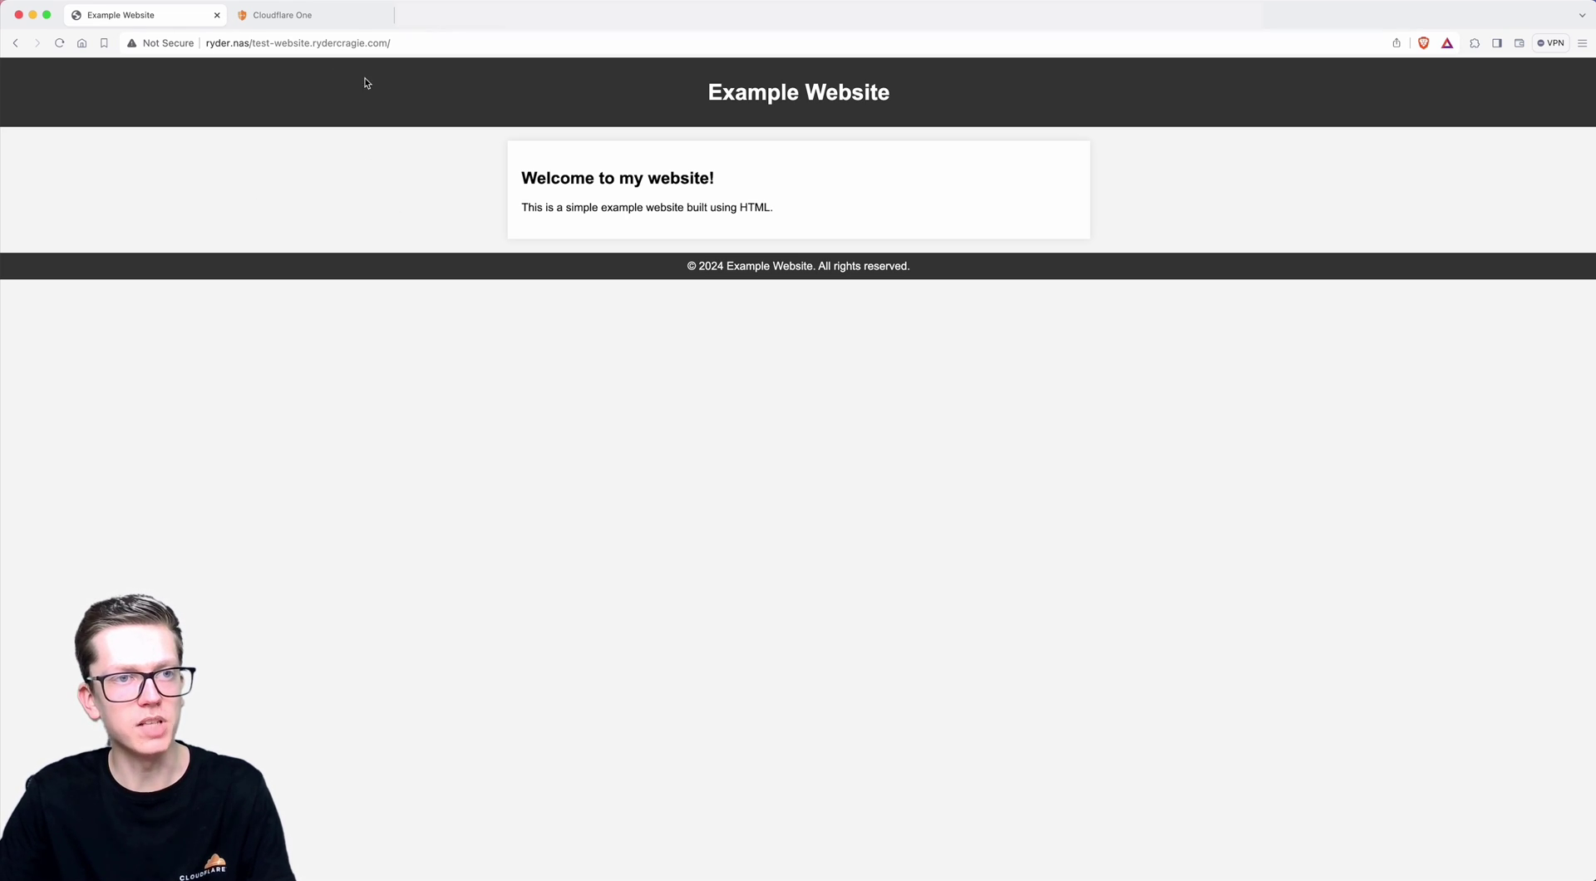
{"action": "left_click_drag", "start_coordinate": [254, 42], "coordinate": [390, 43]}
{"action": "left_click", "coordinate": [567, 210]}
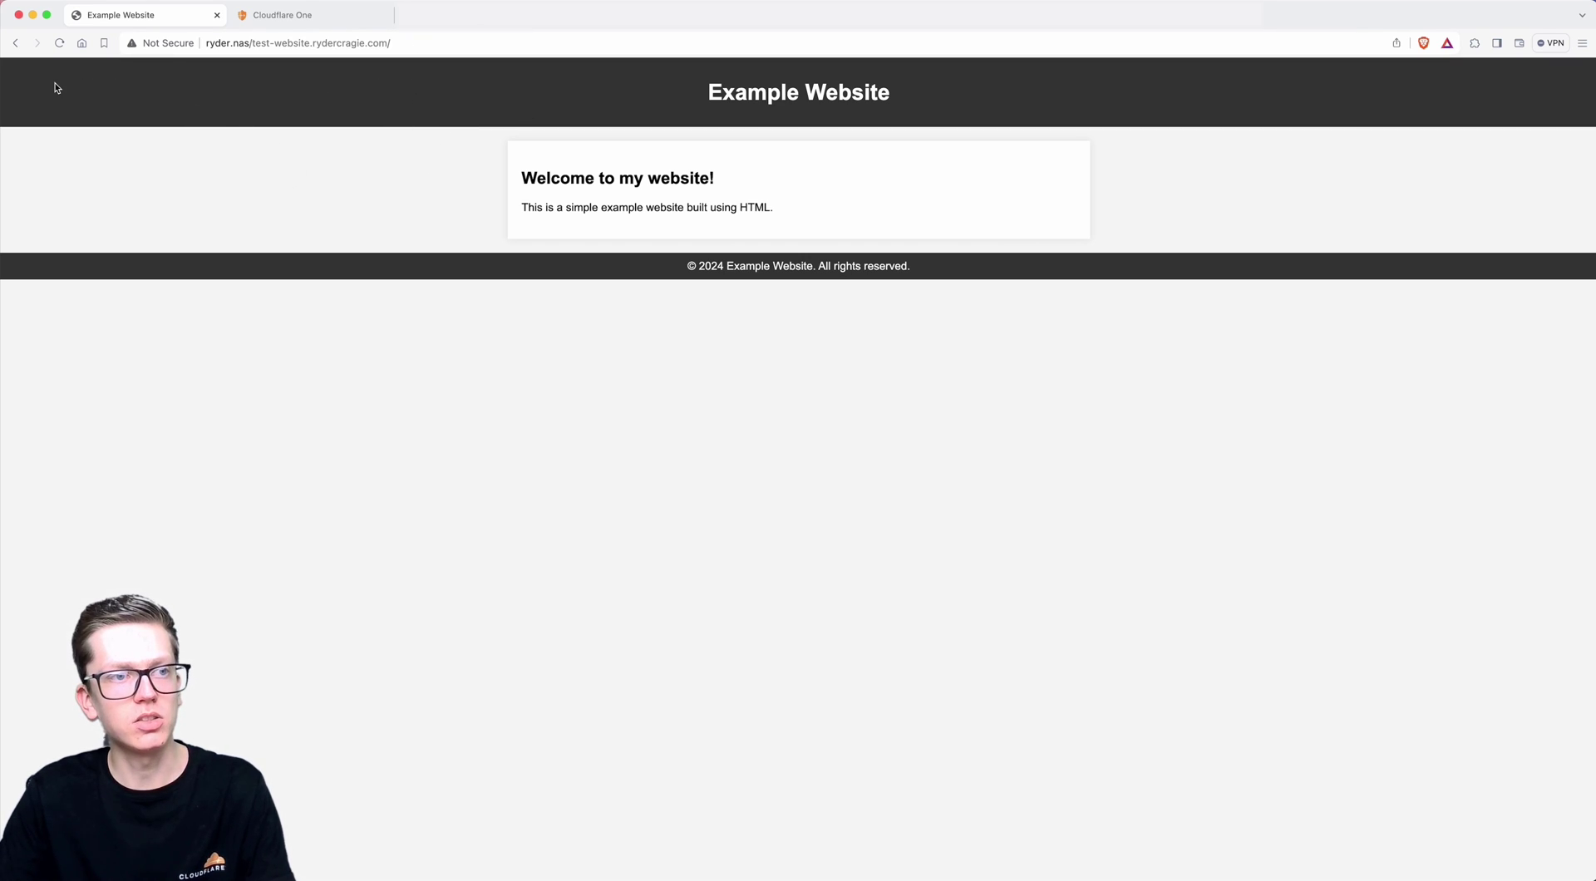
Return to Web Station and start creating a web service of the static website type
{"action": "left_click", "coordinate": [15, 42]}
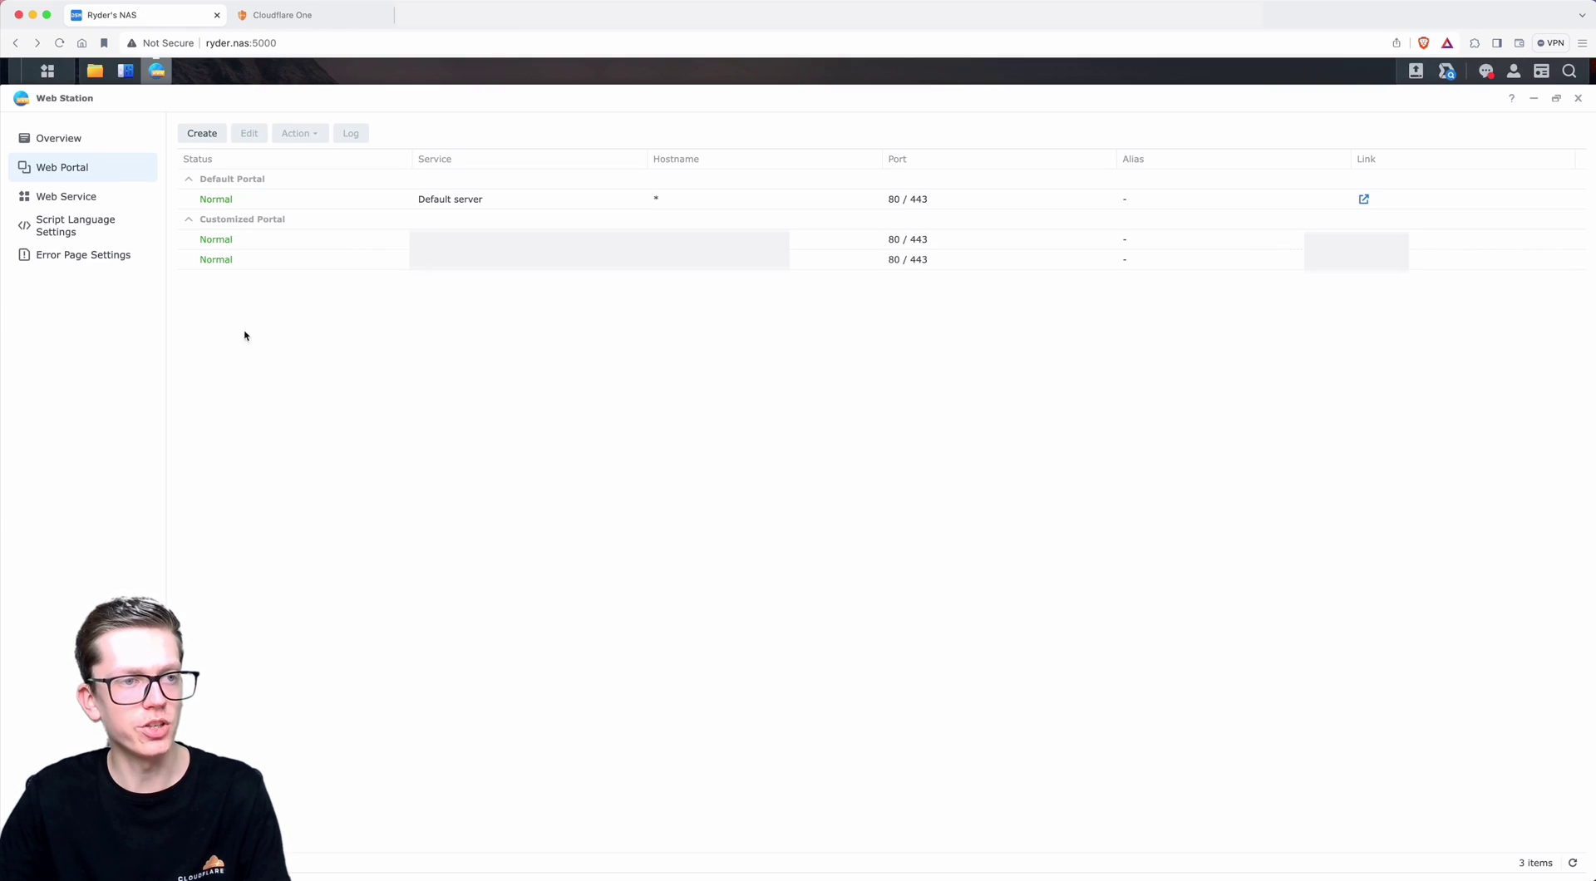
{"action": "left_click", "coordinate": [121, 204]}
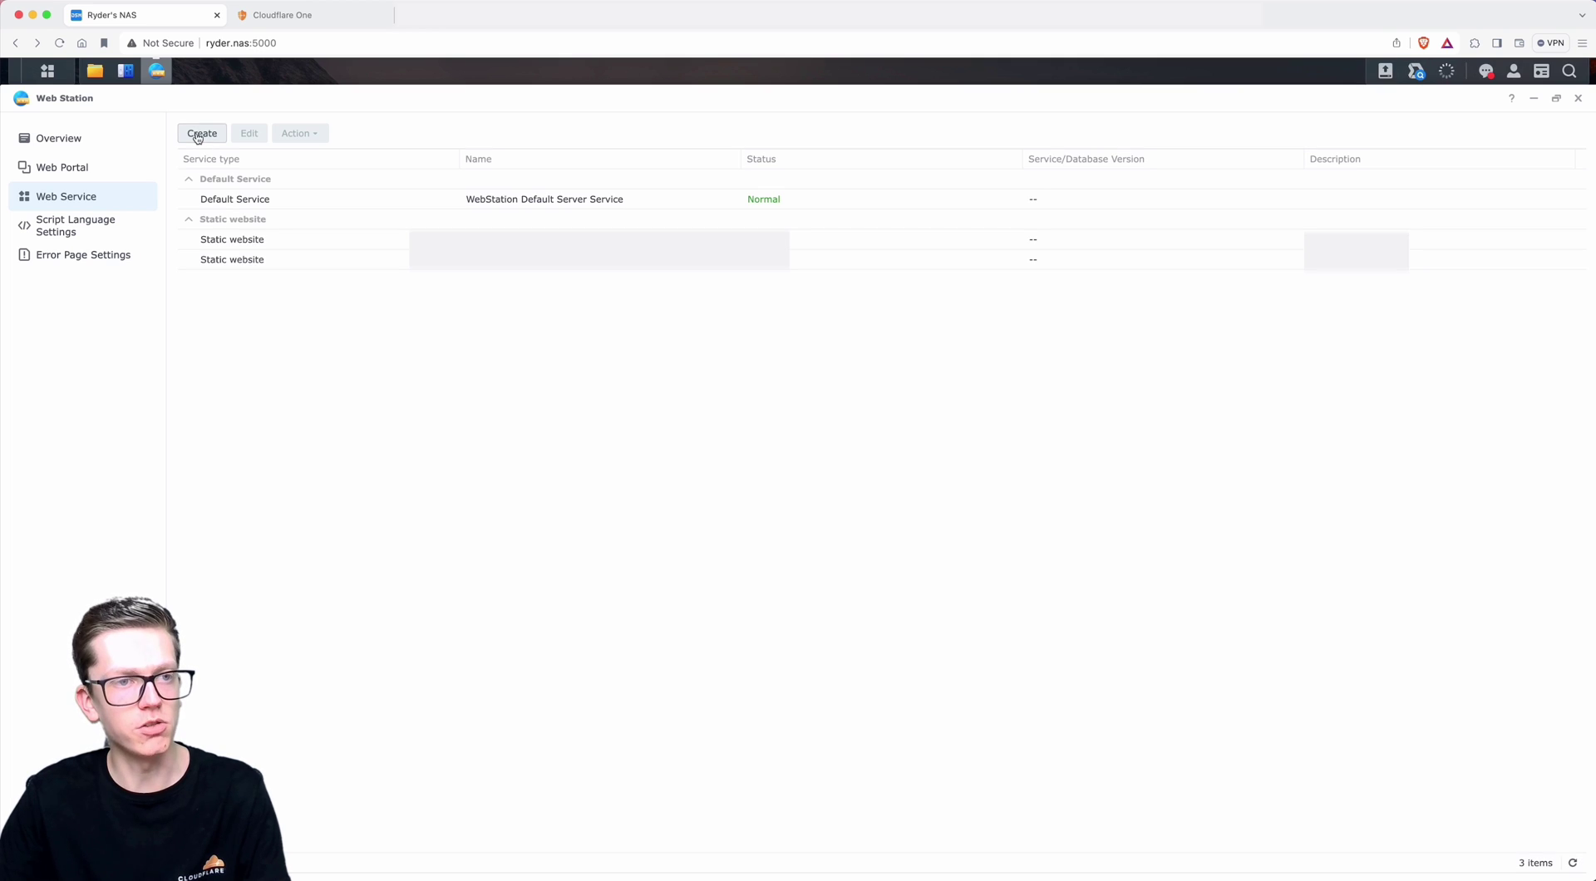
{"action": "left_click", "coordinate": [201, 135]}
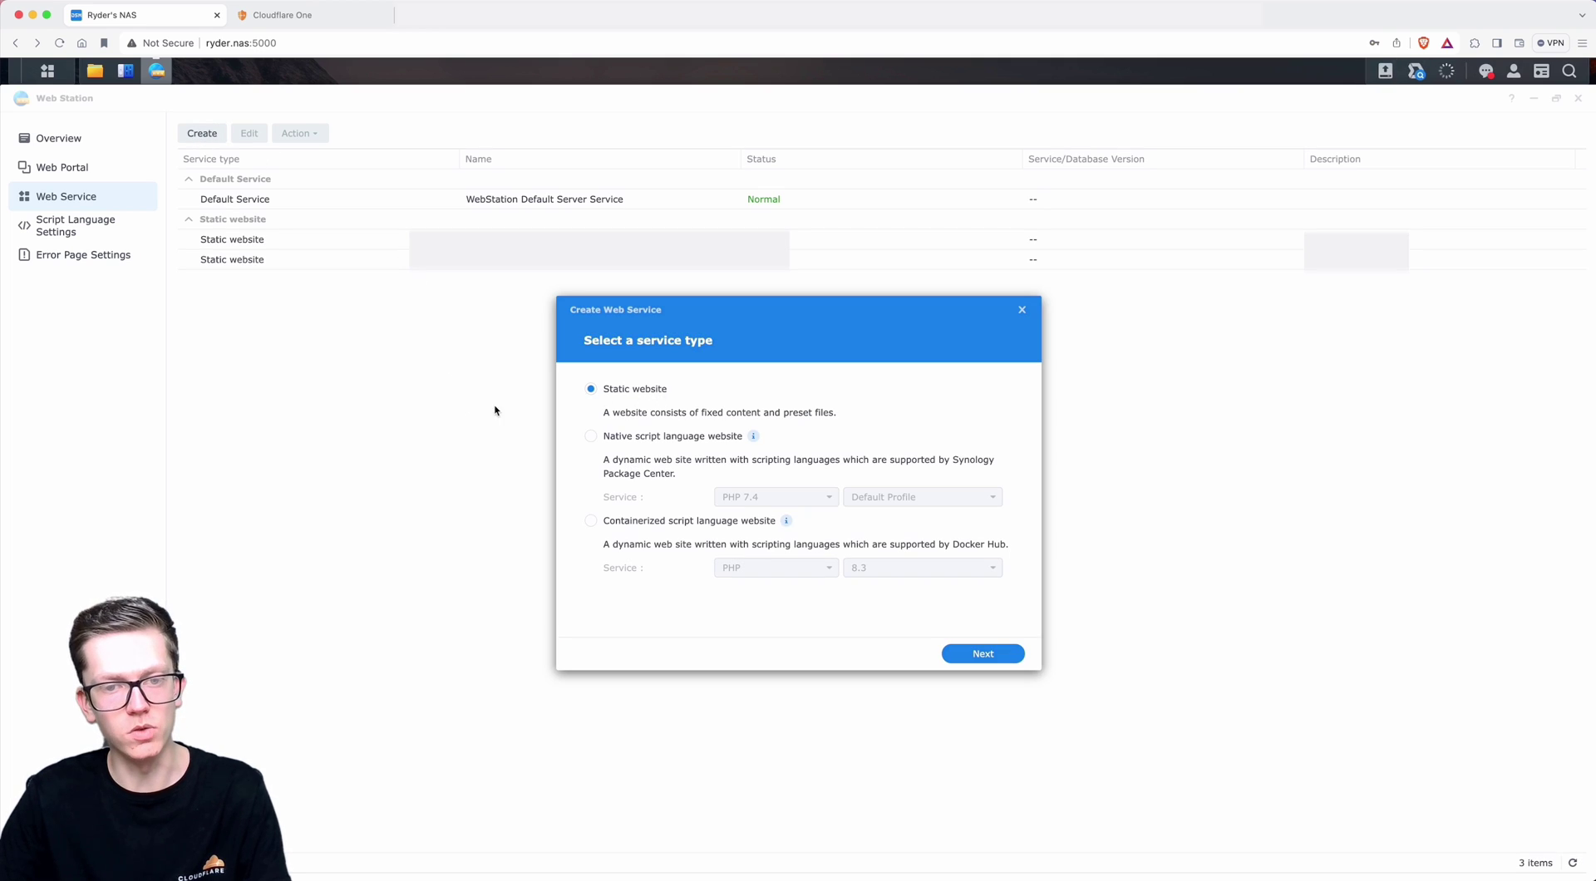
{"action": "left_click", "coordinate": [982, 654]}
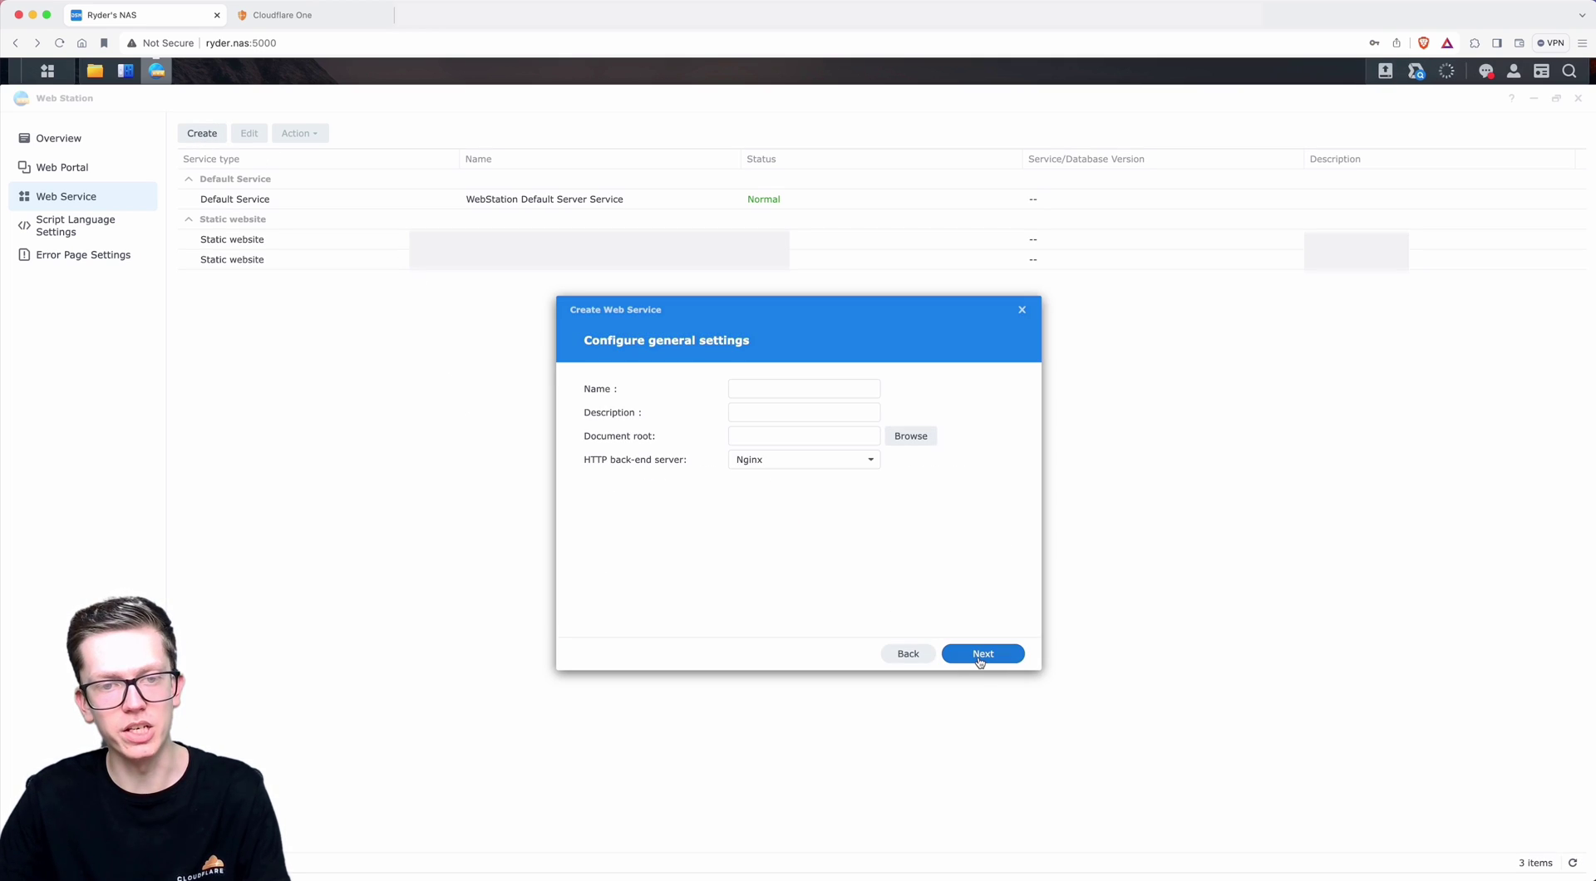
Set both the web service's name and description to test-website-rydercragie-com
{"action": "left_click", "coordinate": [746, 387]}
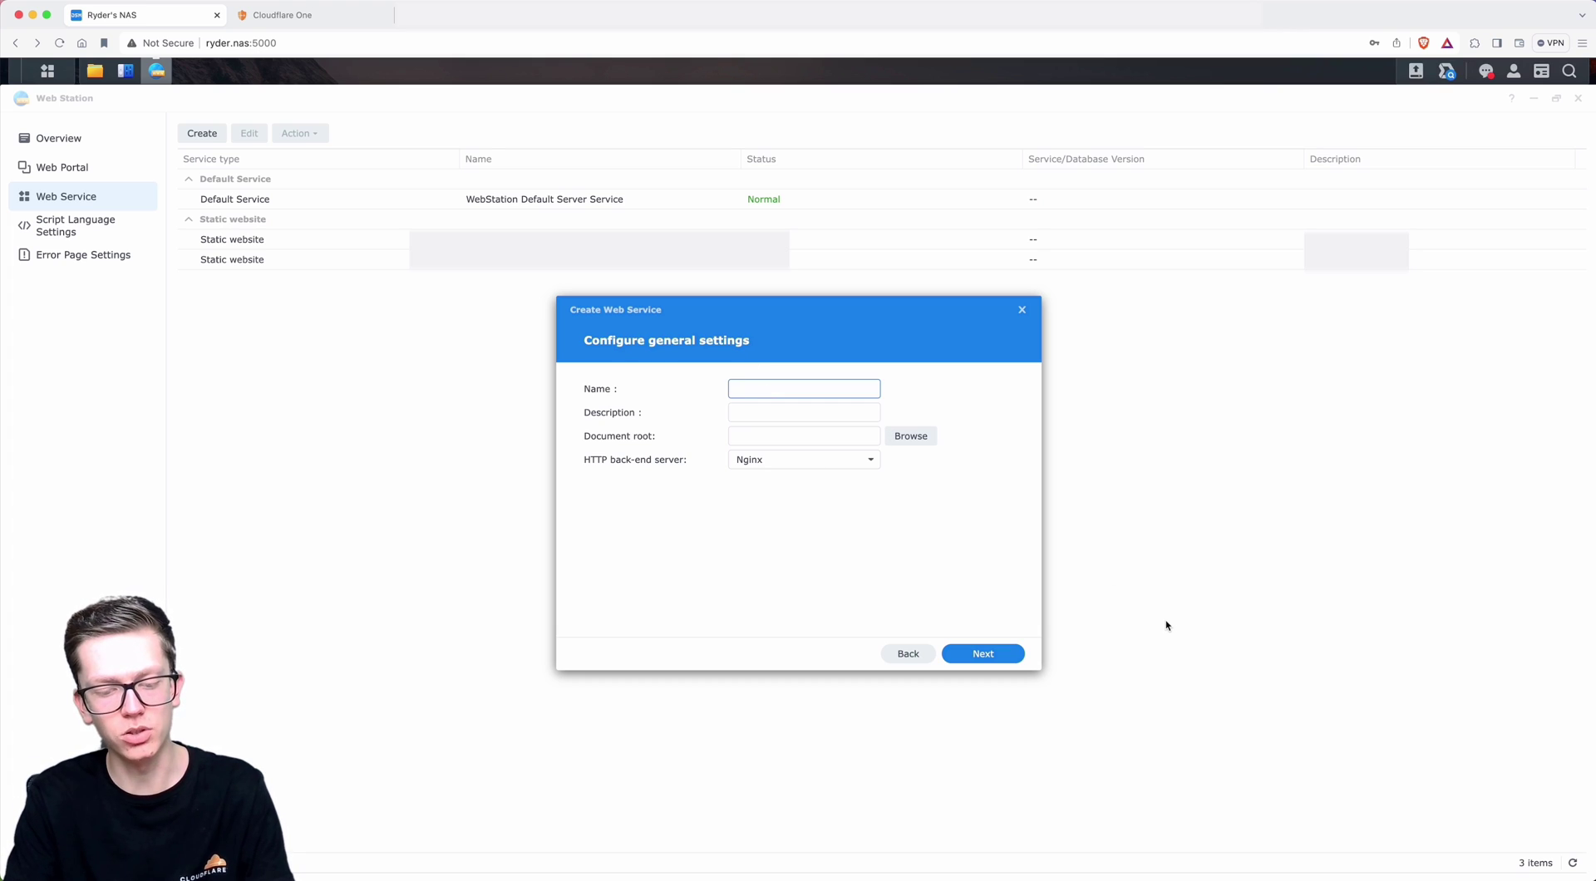
{"action": "type", "text": "test-website-rydercragie-com"}
{"action": "key", "text": "Tab"}
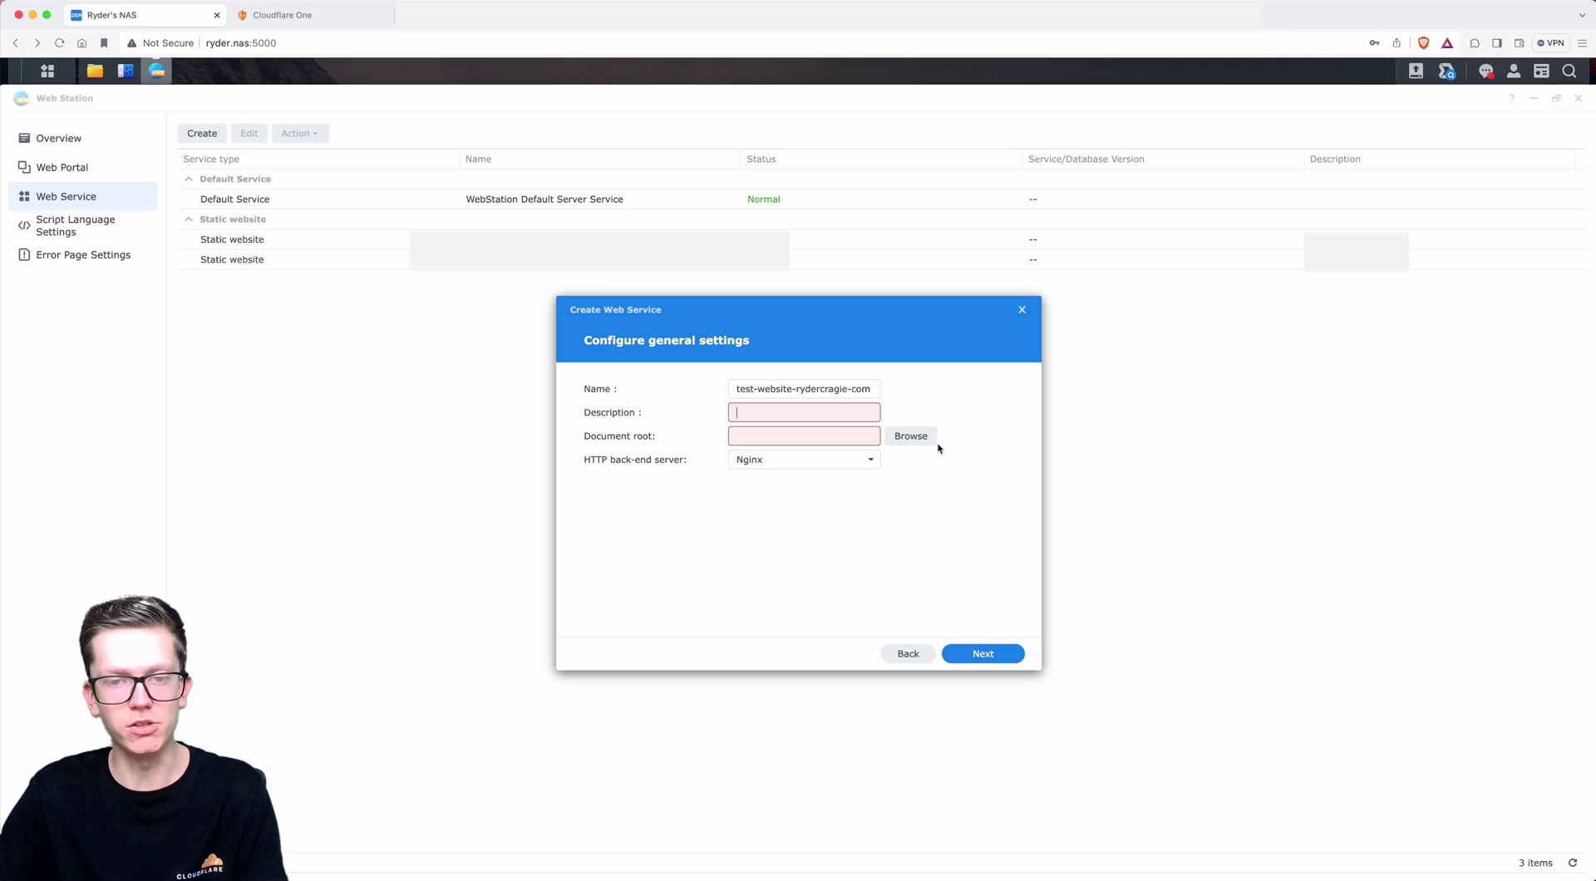
{"action": "left_click_drag", "start_coordinate": [738, 388], "coordinate": [817, 418]}
{"action": "key", "text": "cmd+c"}
{"action": "left_click", "coordinate": [817, 418]}
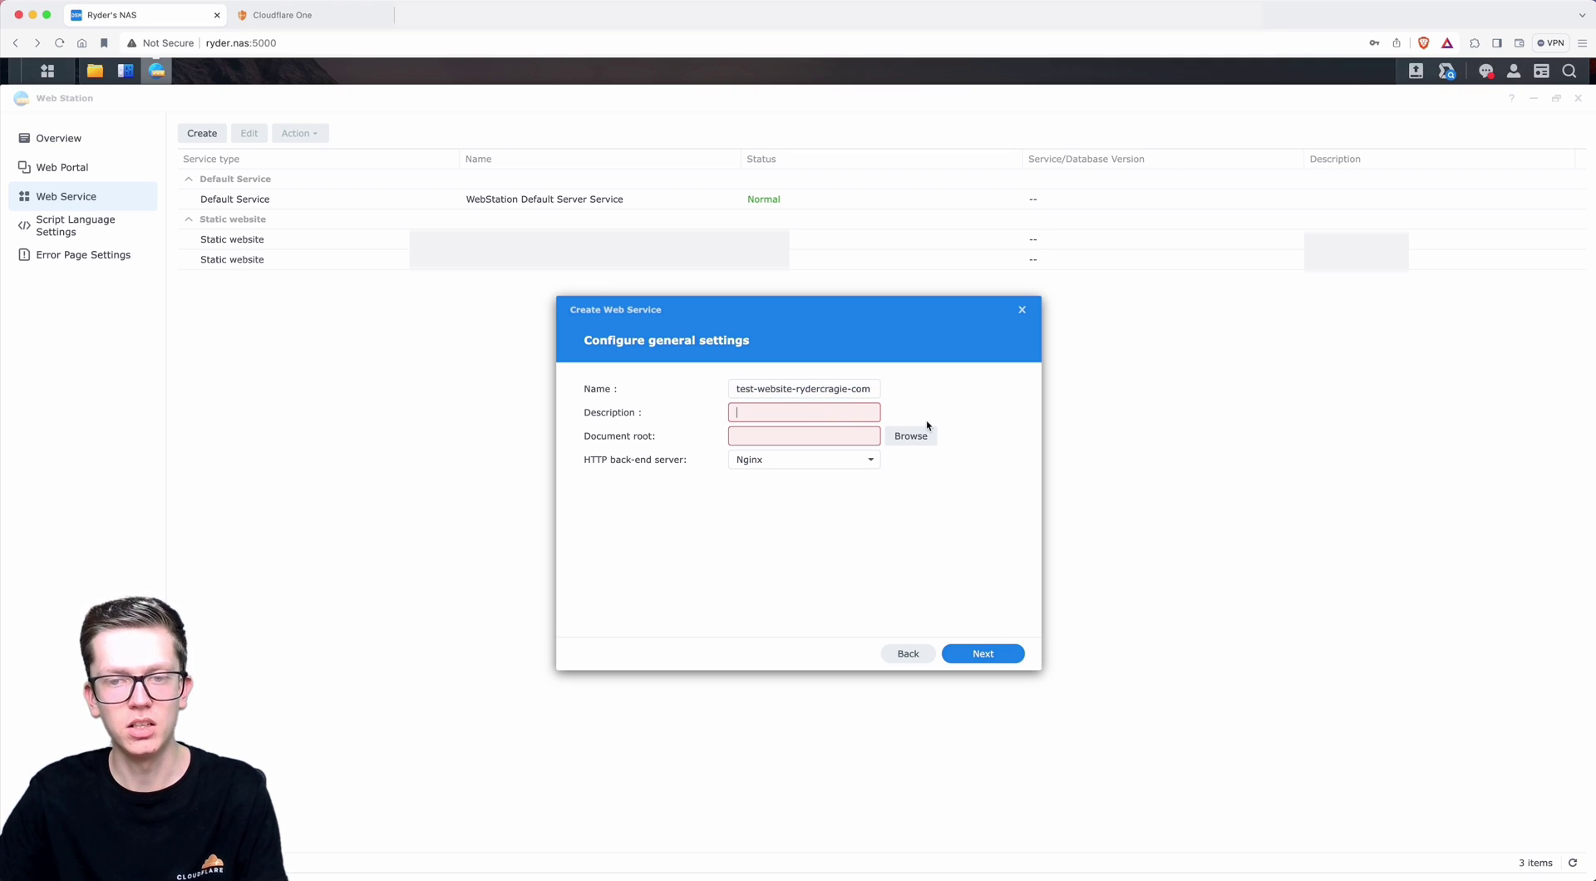
{"action": "key", "text": "cmd+v"}
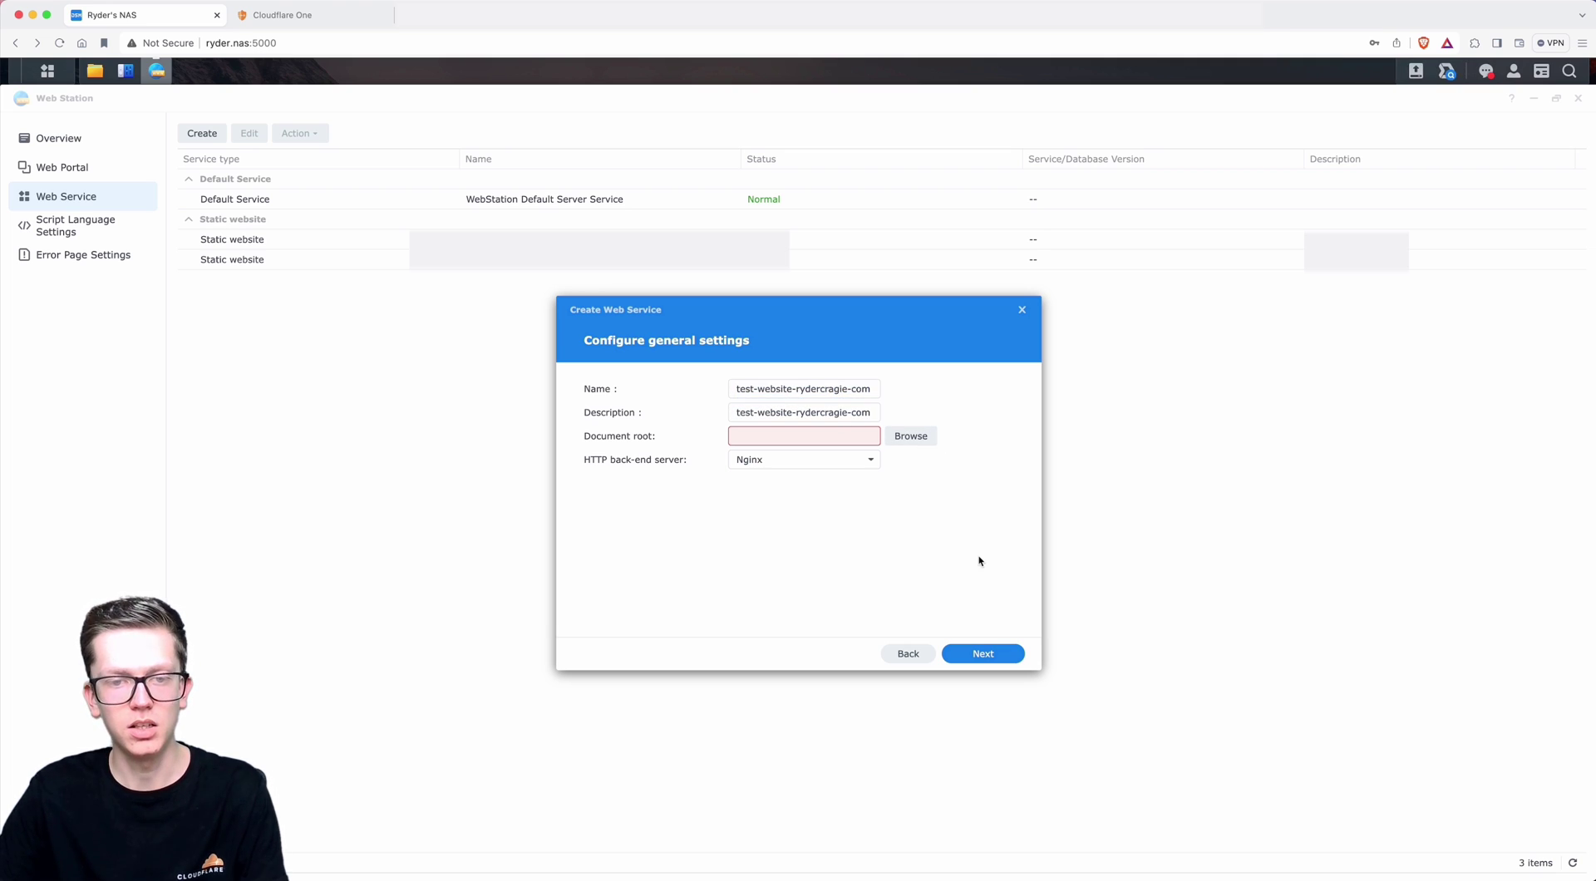
Set the document root to web/test-website.rydercragie.com, keep Nginx as back-end server, and create the web service
{"action": "left_click", "coordinate": [904, 438]}
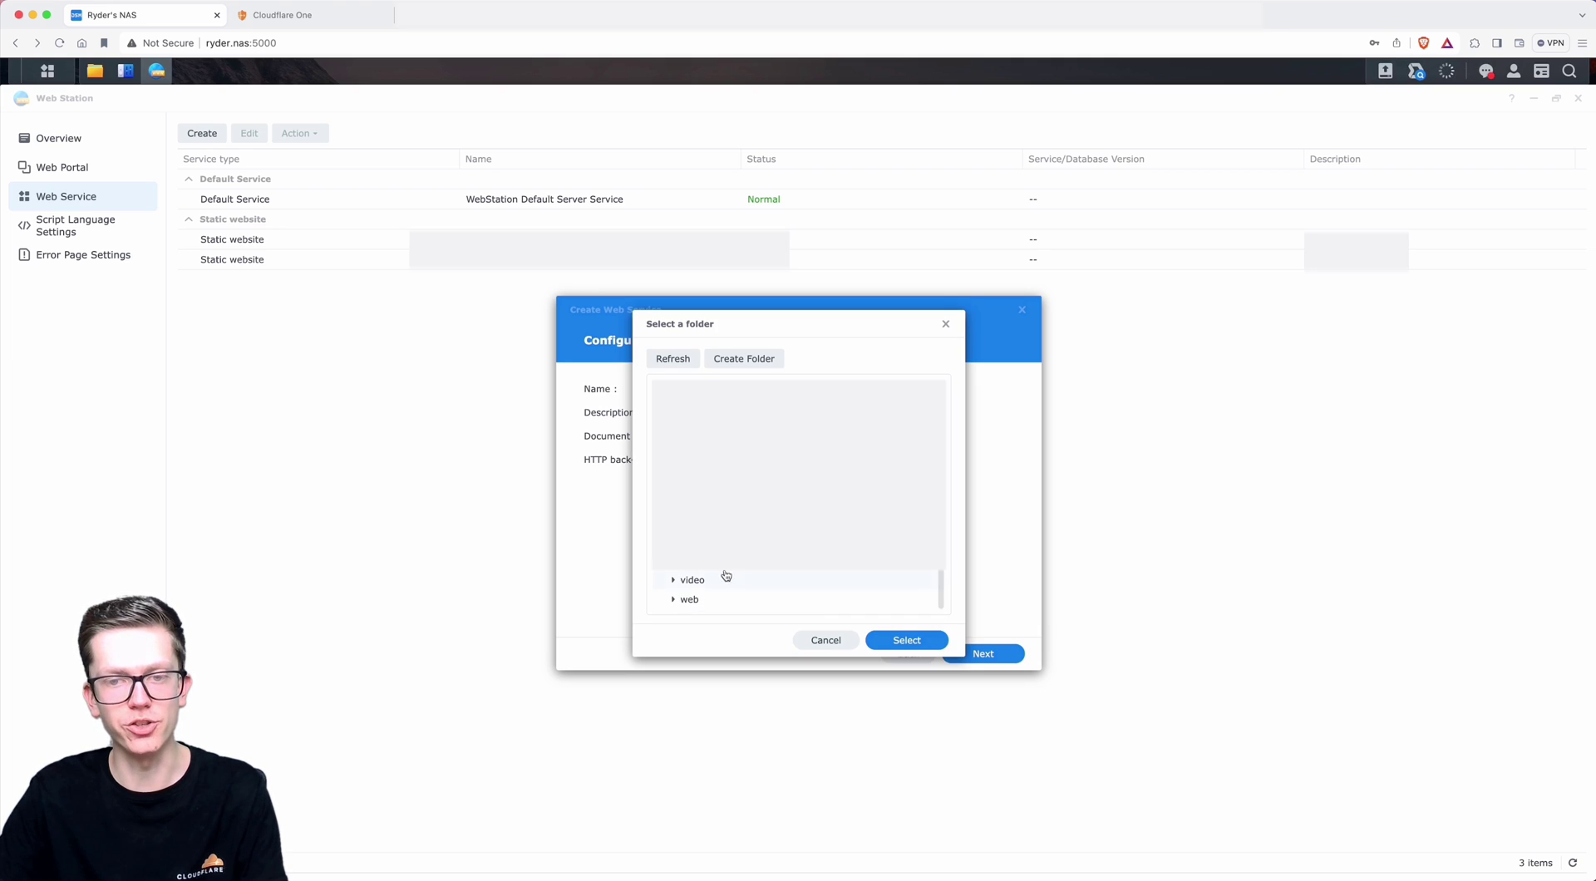
{"action": "double_click", "coordinate": [707, 600]}
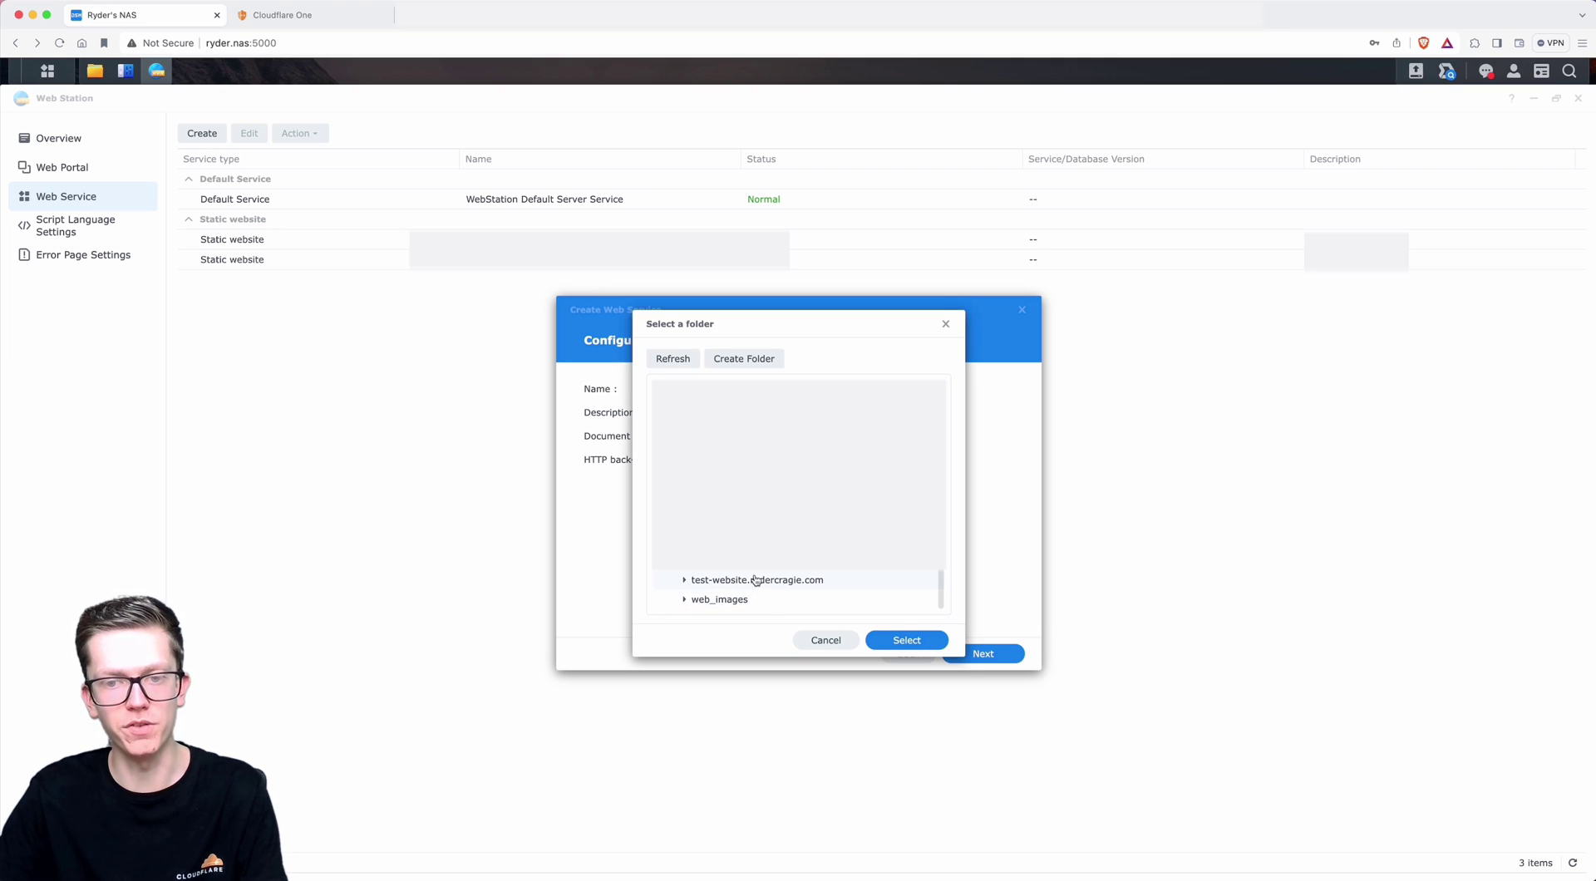
{"action": "left_click", "coordinate": [755, 580]}
{"action": "left_click", "coordinate": [907, 640]}
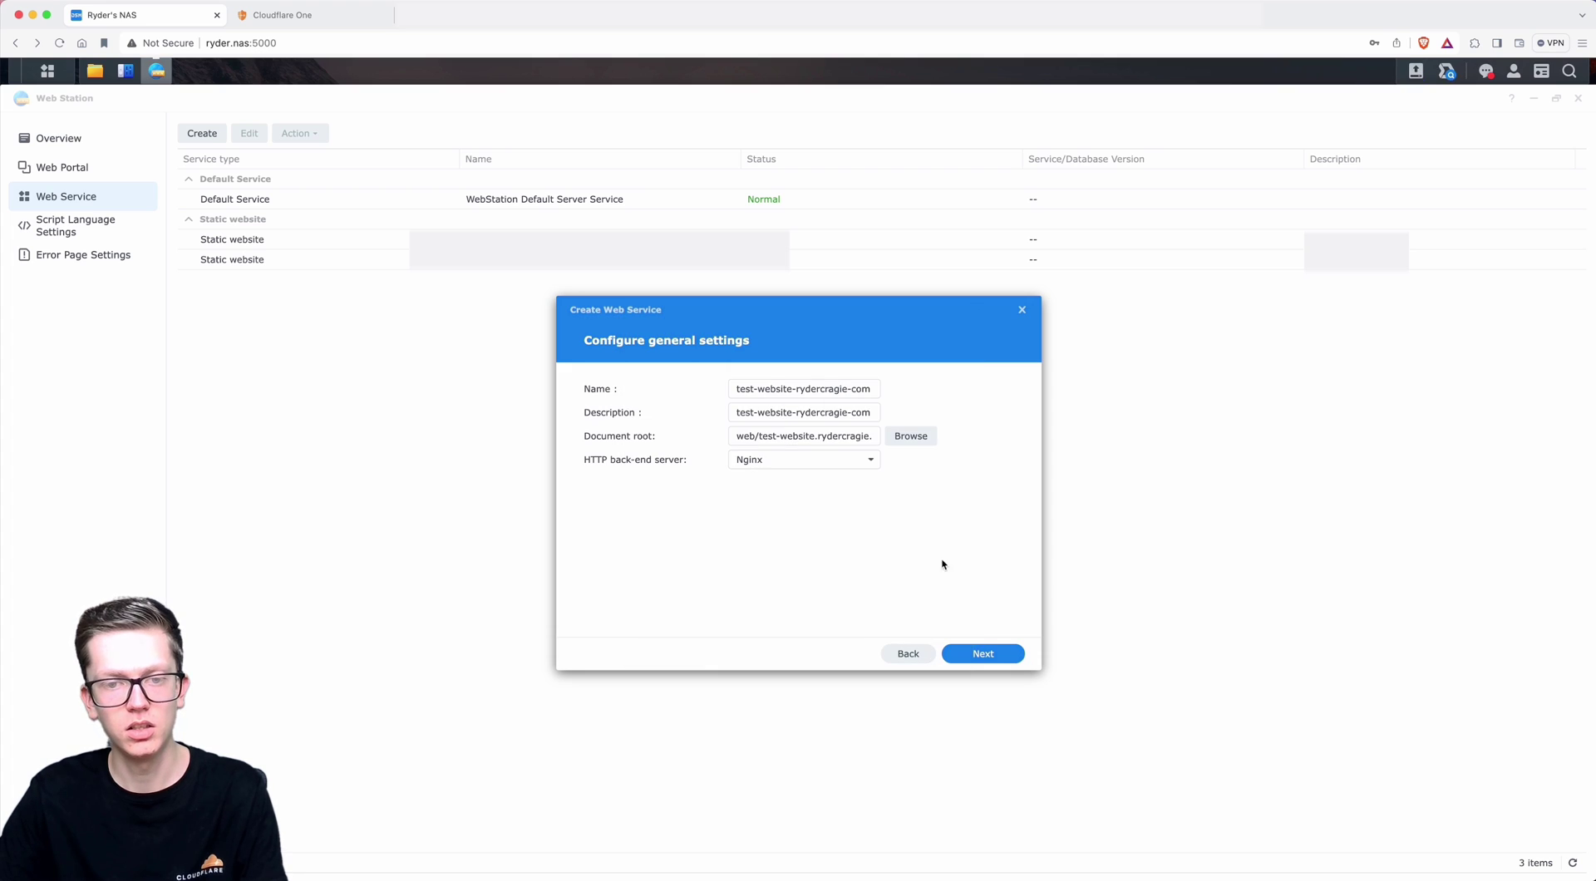
{"action": "left_click", "coordinate": [986, 652]}
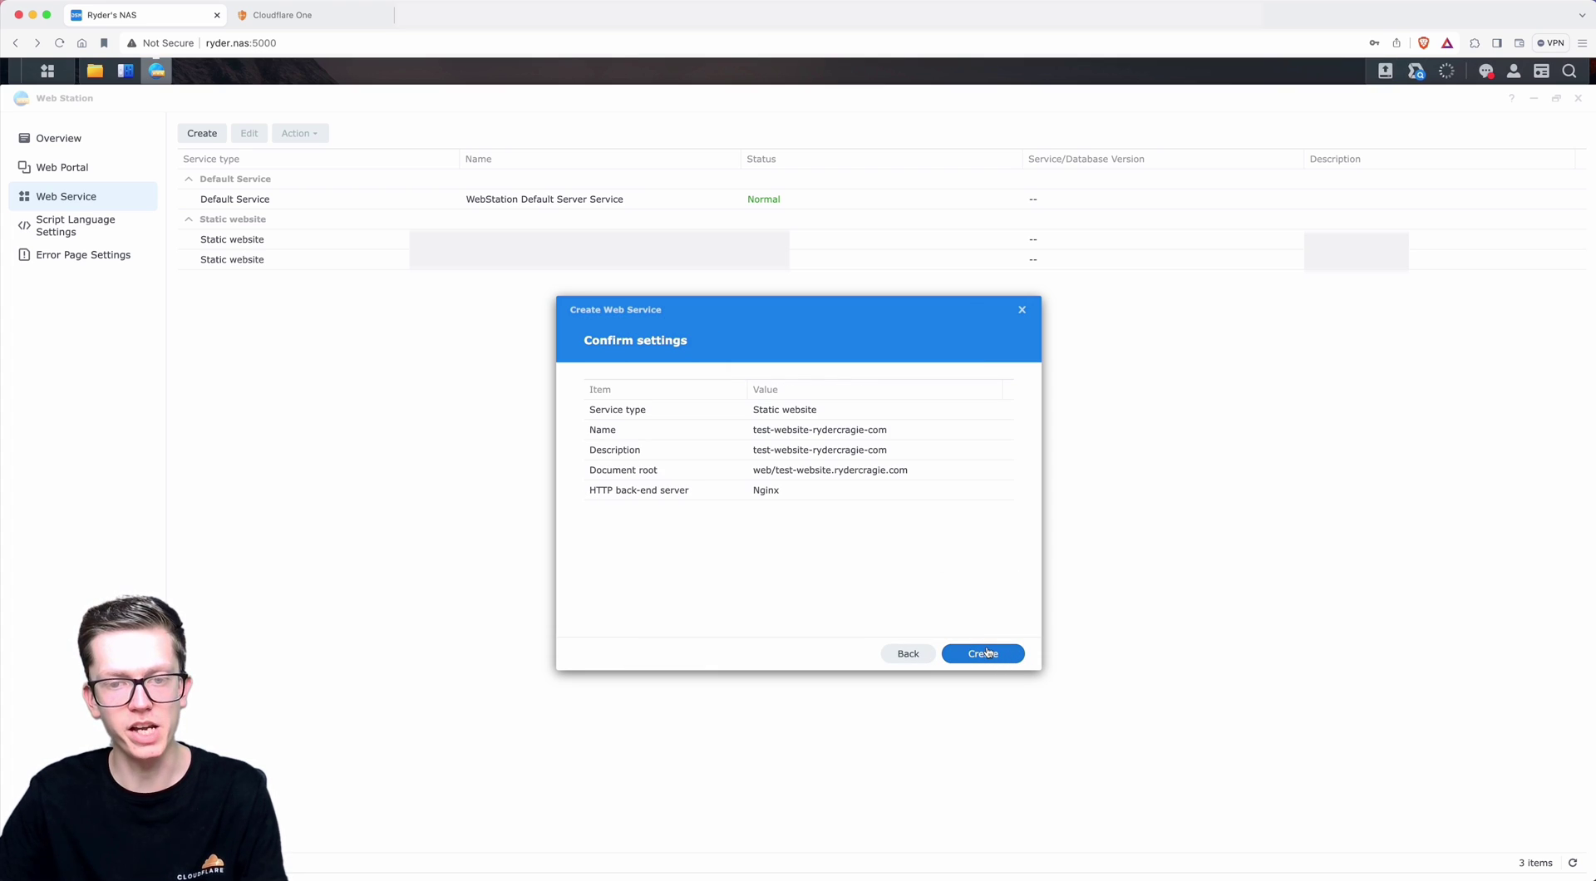
{"action": "left_click", "coordinate": [987, 652]}
{"action": "left_click", "coordinate": [942, 523]}
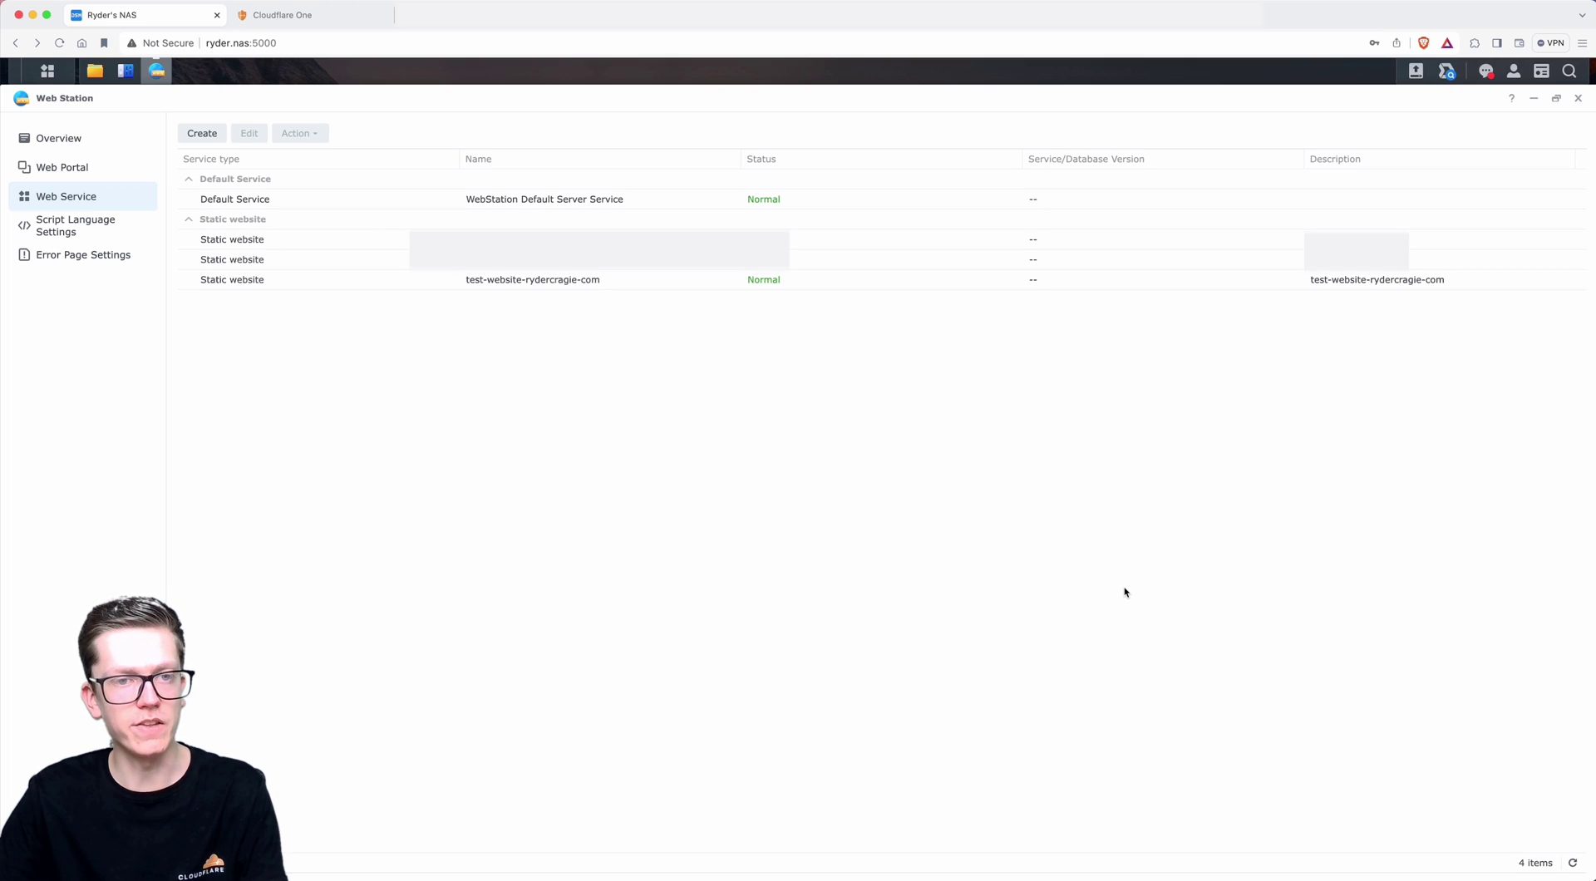
Start creating a web service portal in Web Station for the test-website-rydercragie-com service
{"action": "left_click", "coordinate": [42, 169]}
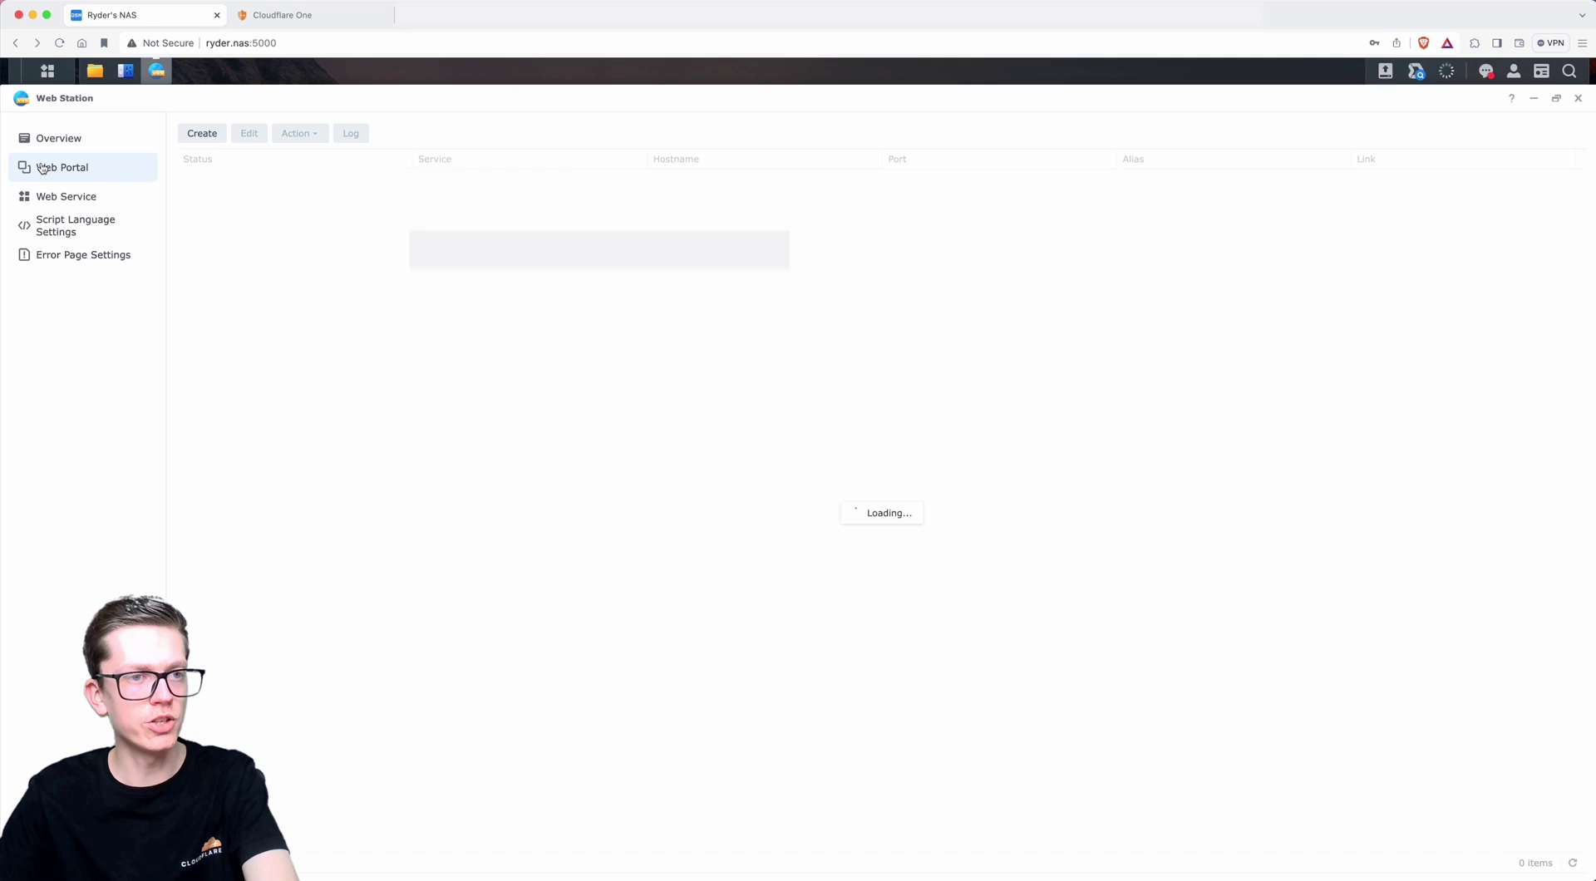
{"action": "left_click", "coordinate": [203, 133]}
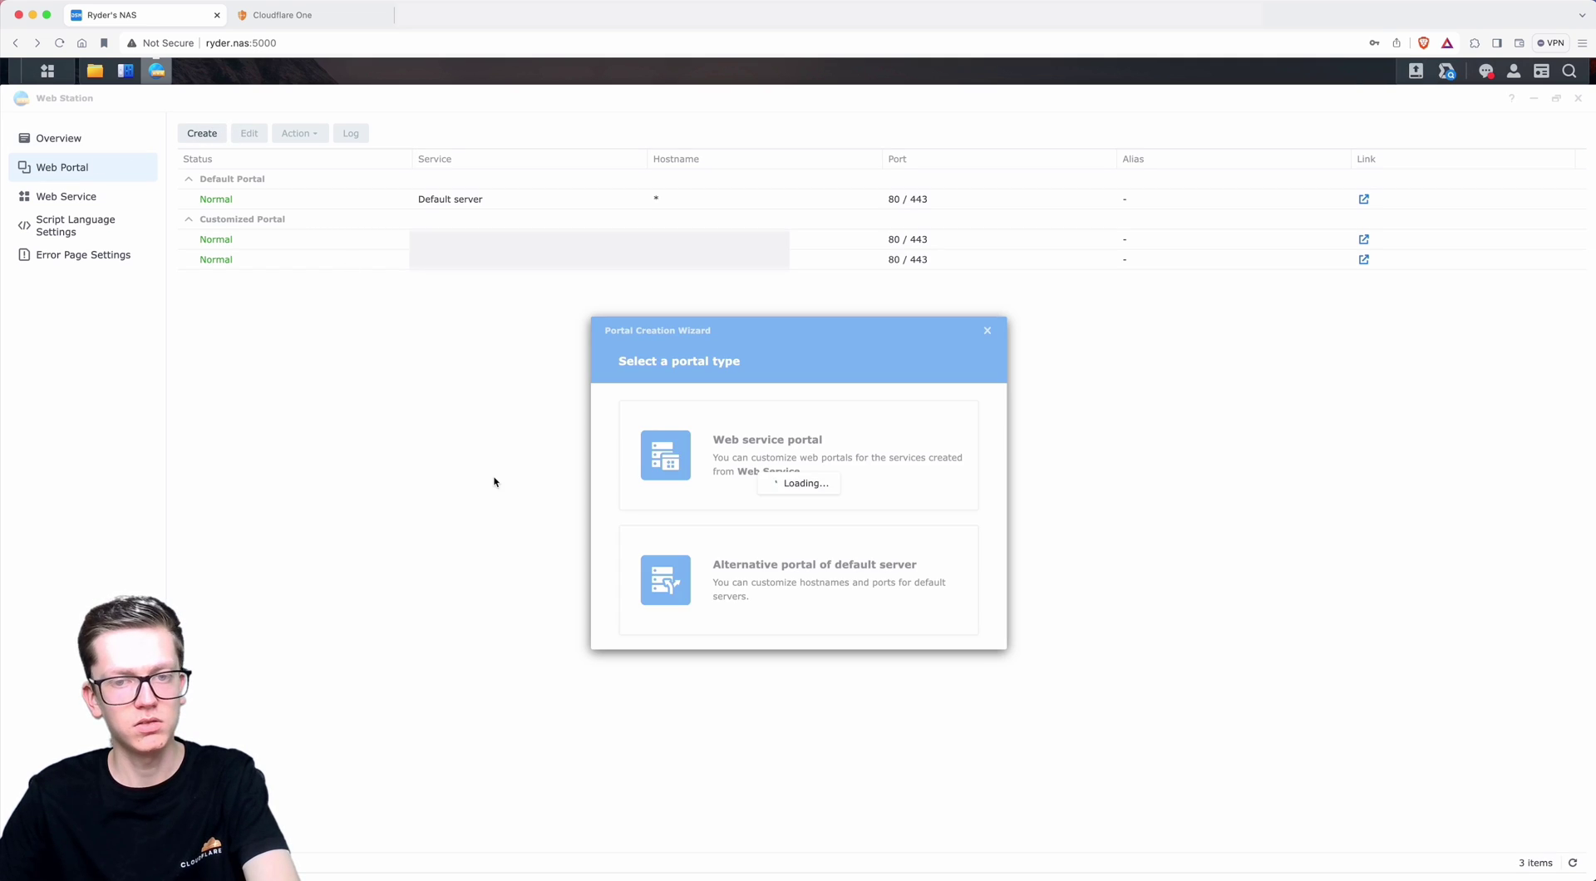
{"action": "left_click", "coordinate": [774, 471]}
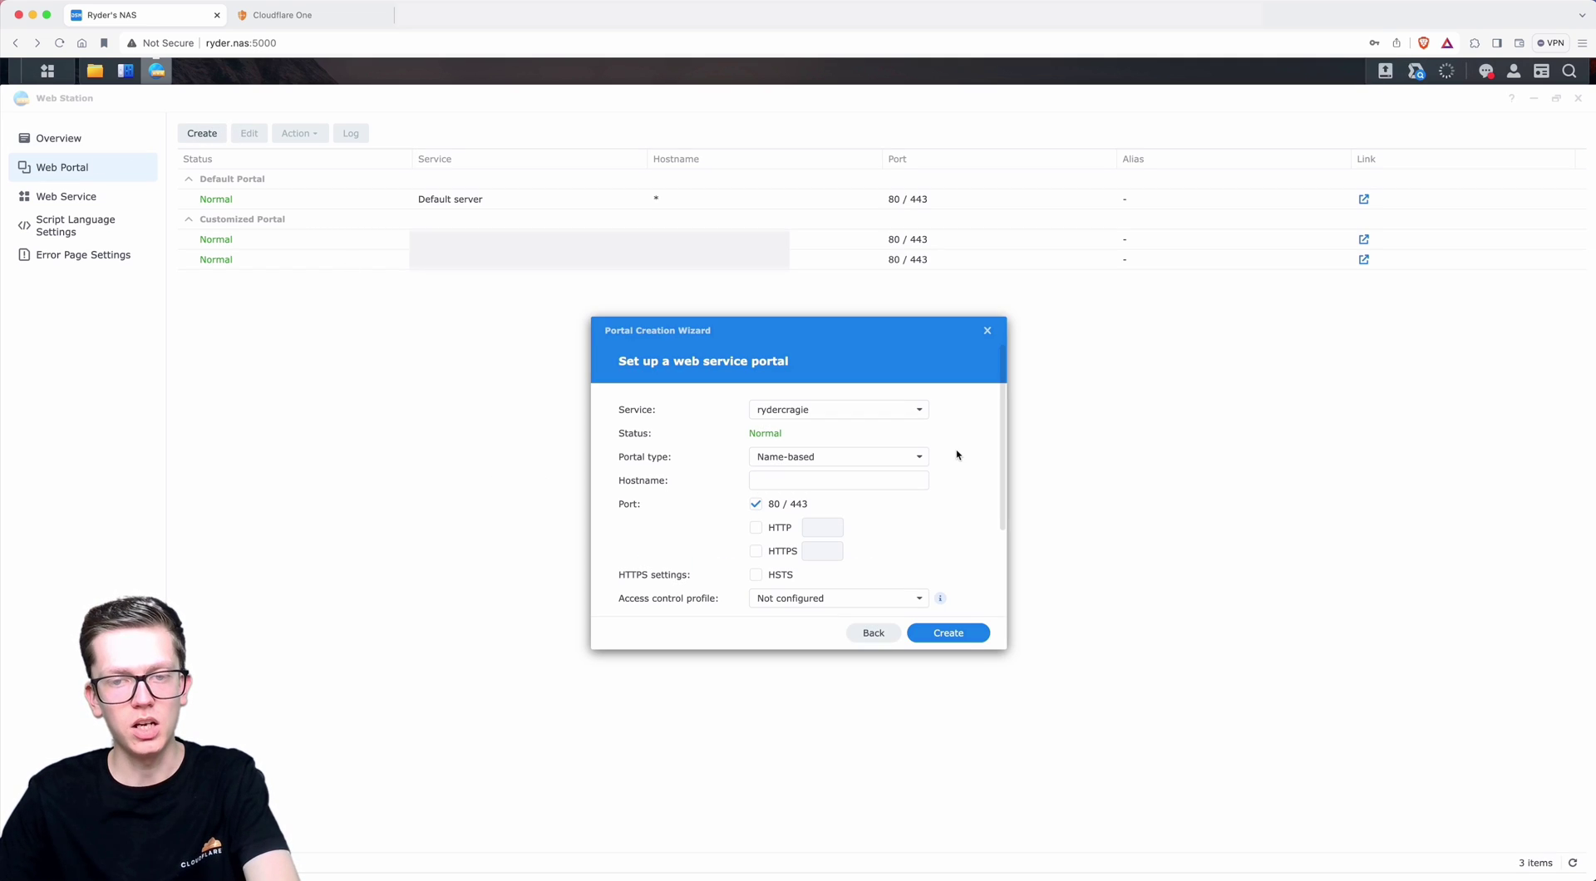
{"action": "left_click", "coordinate": [905, 413]}
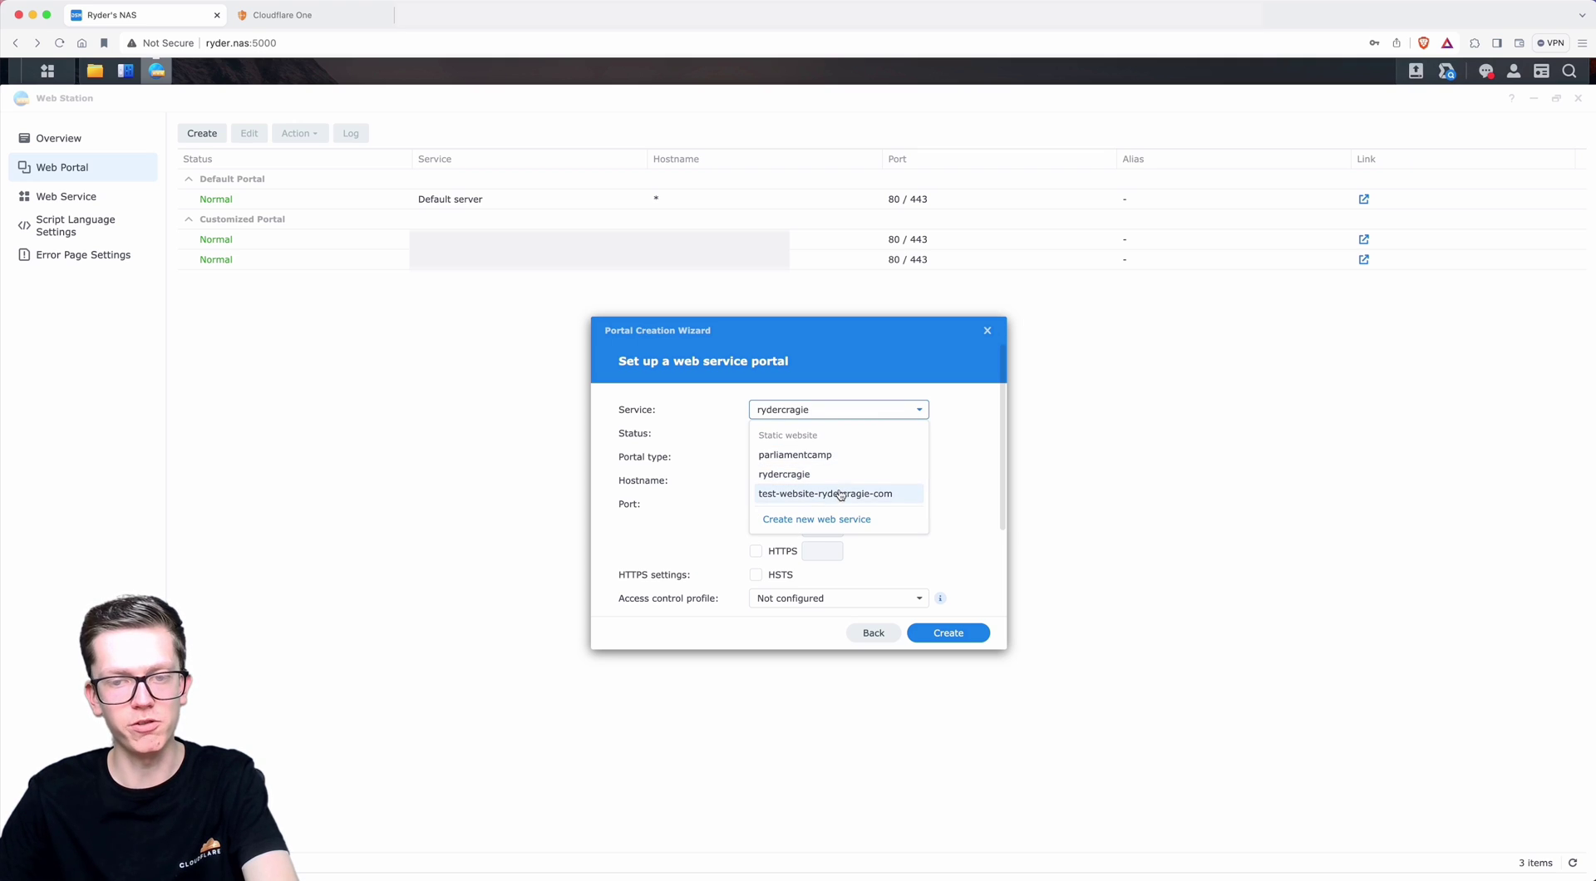
{"action": "left_click", "coordinate": [869, 495]}
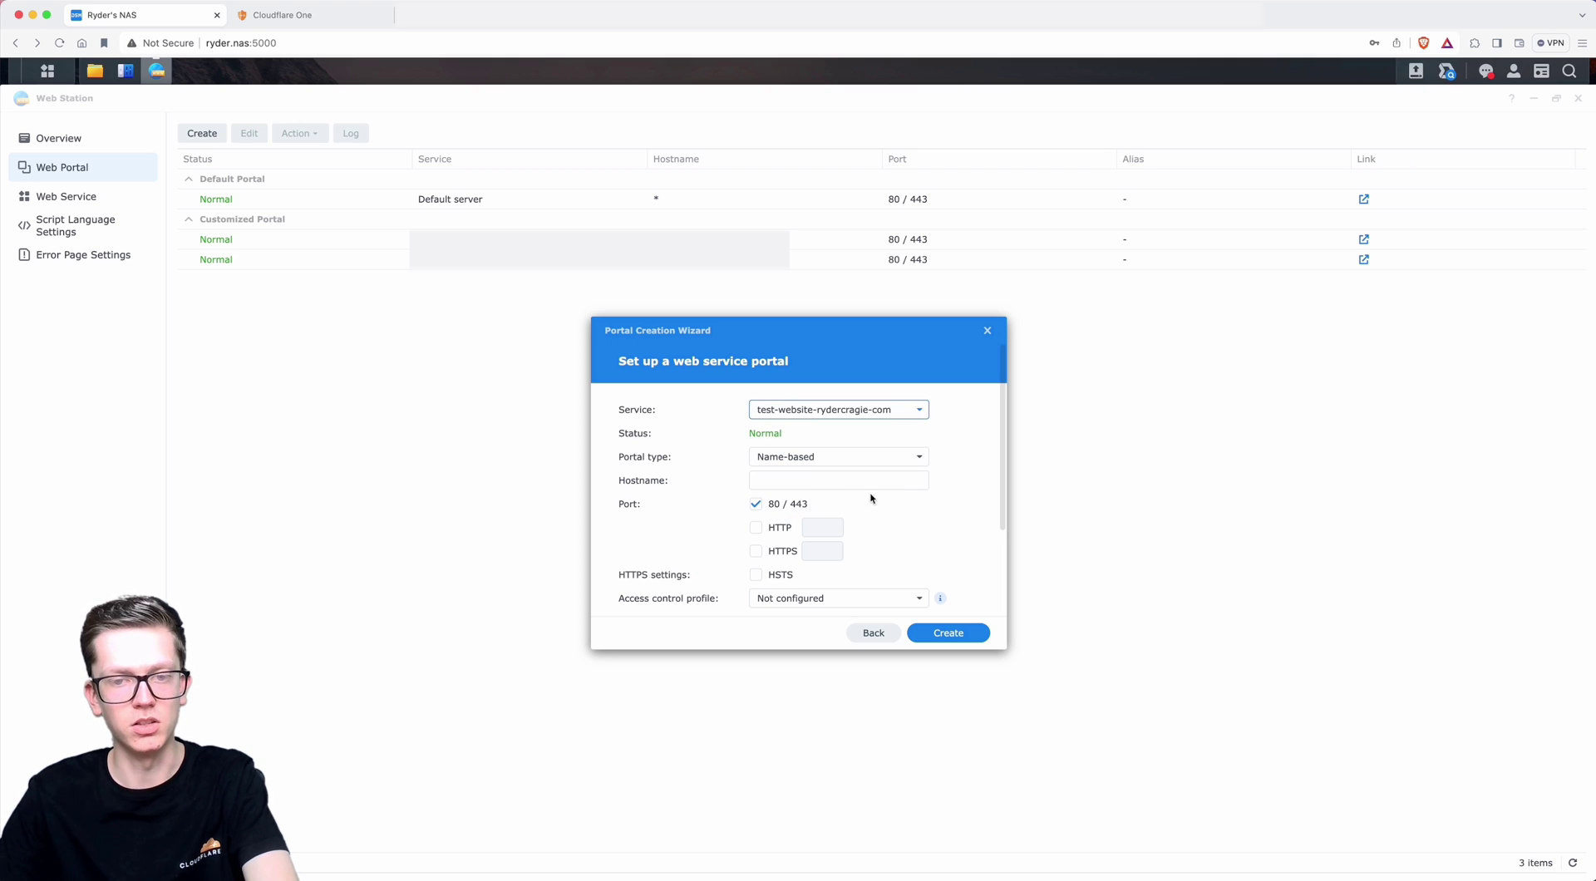
Set the name-based portal's hostname to test-website.rydercragie.com, keep port 80/443, create the portal and select it in the list
{"action": "left_click", "coordinate": [808, 479]}
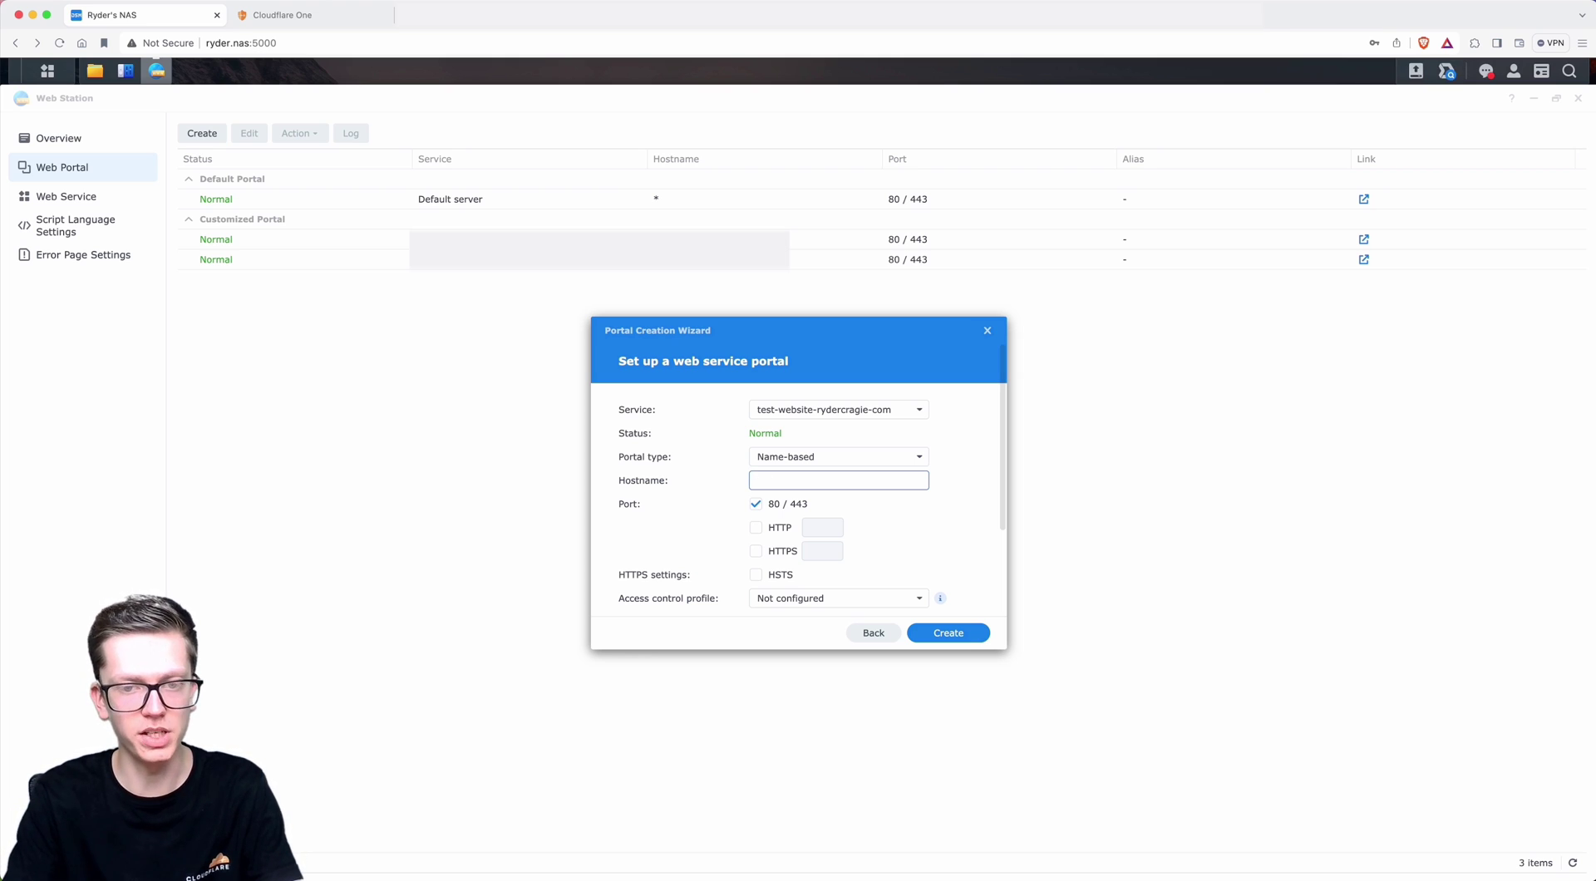
{"action": "type", "text": "test"}
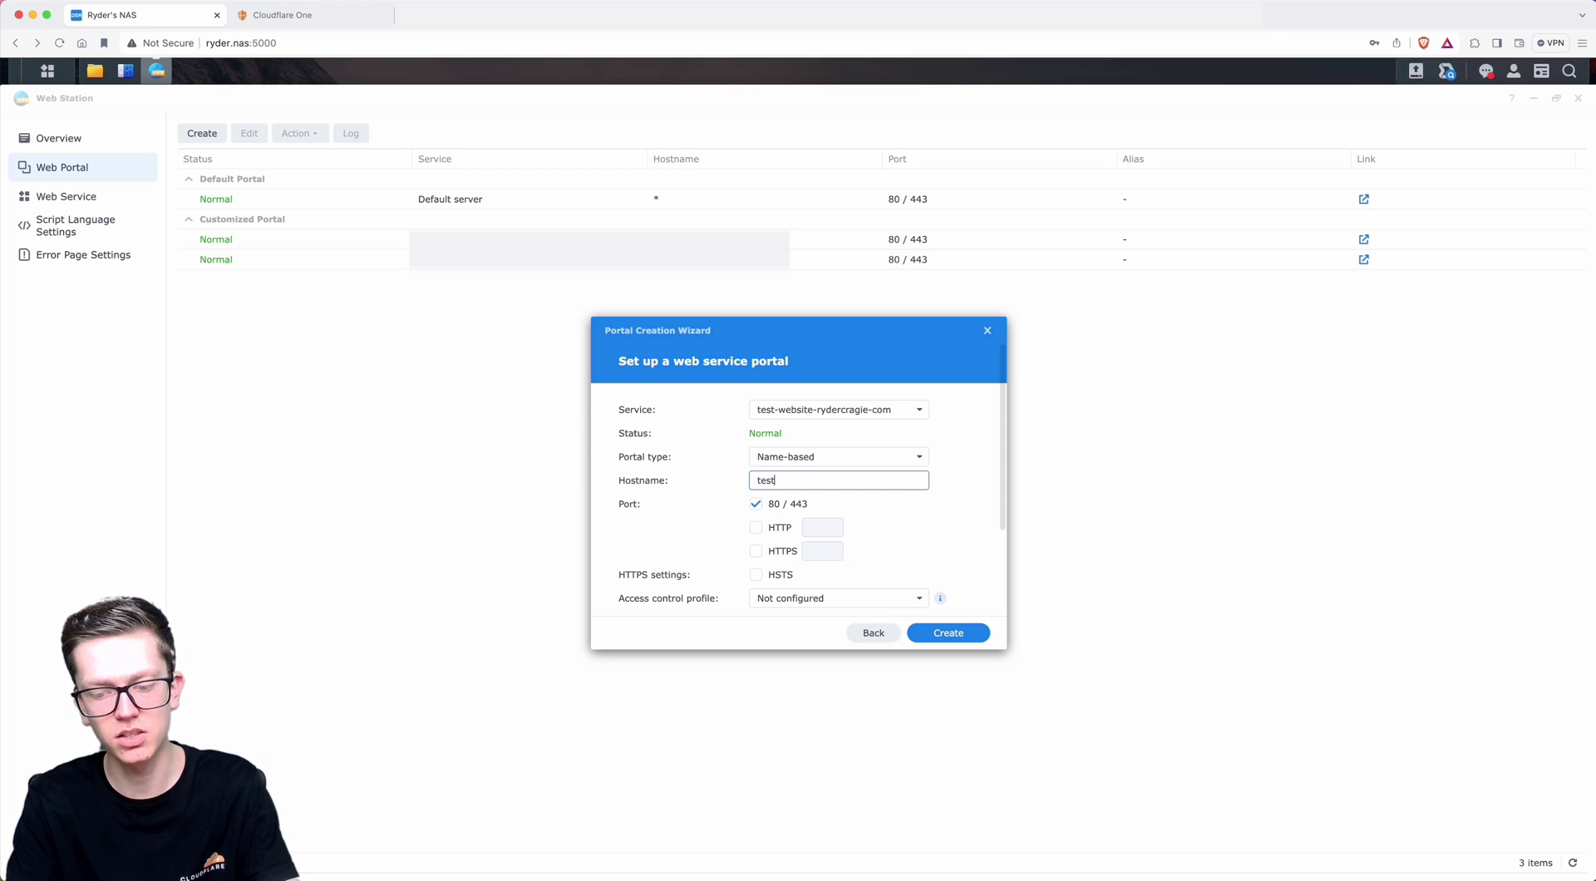
{"action": "type", "text": "-website."}
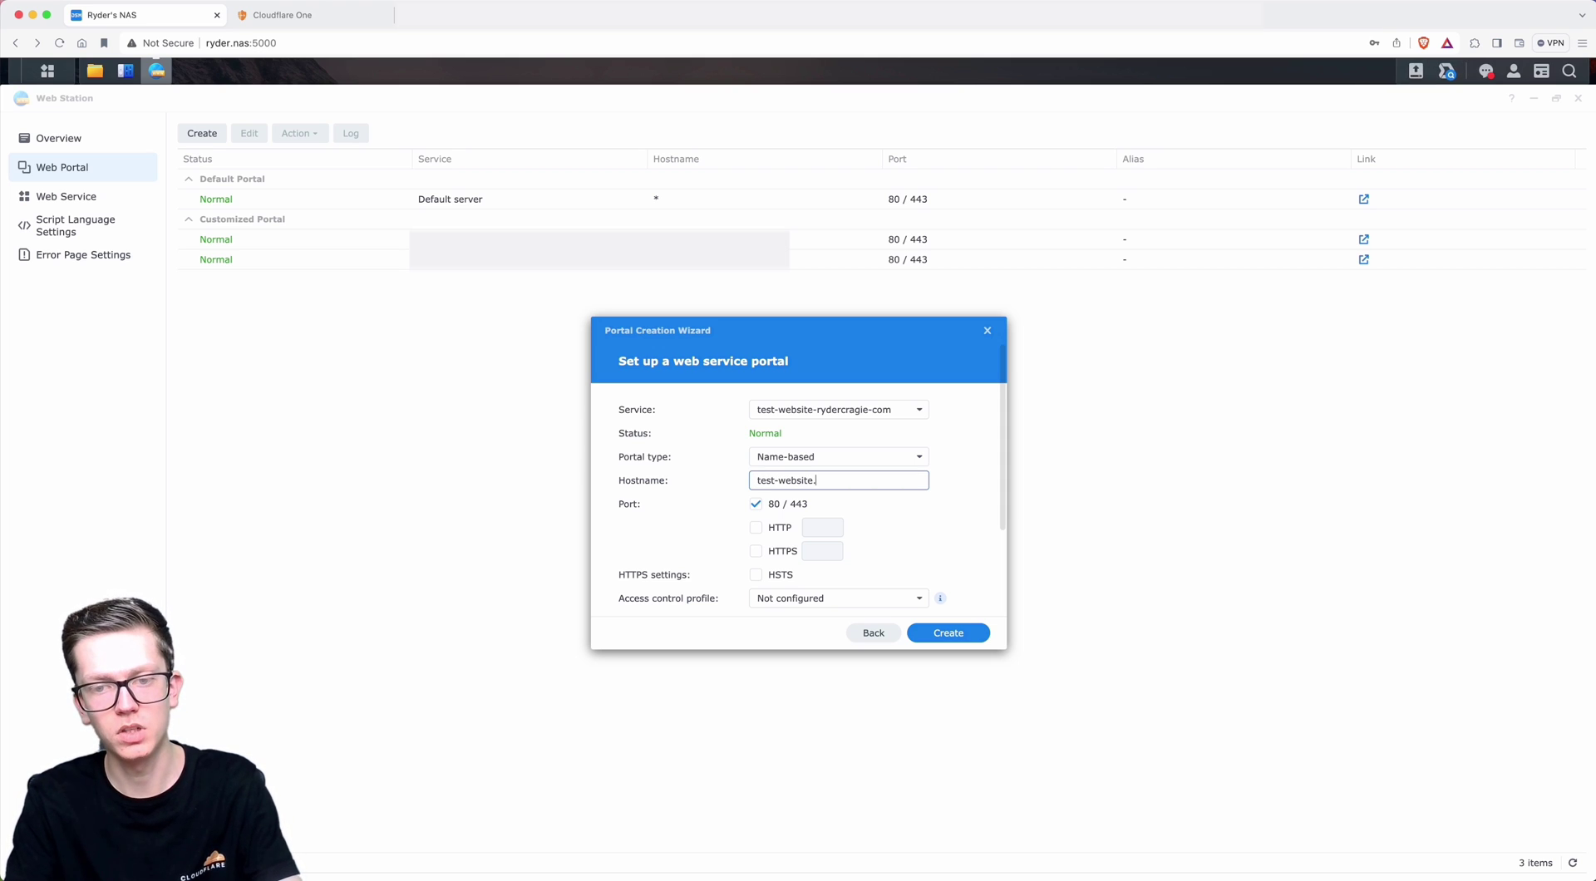
{"action": "type", "text": "rydercragie.co"}
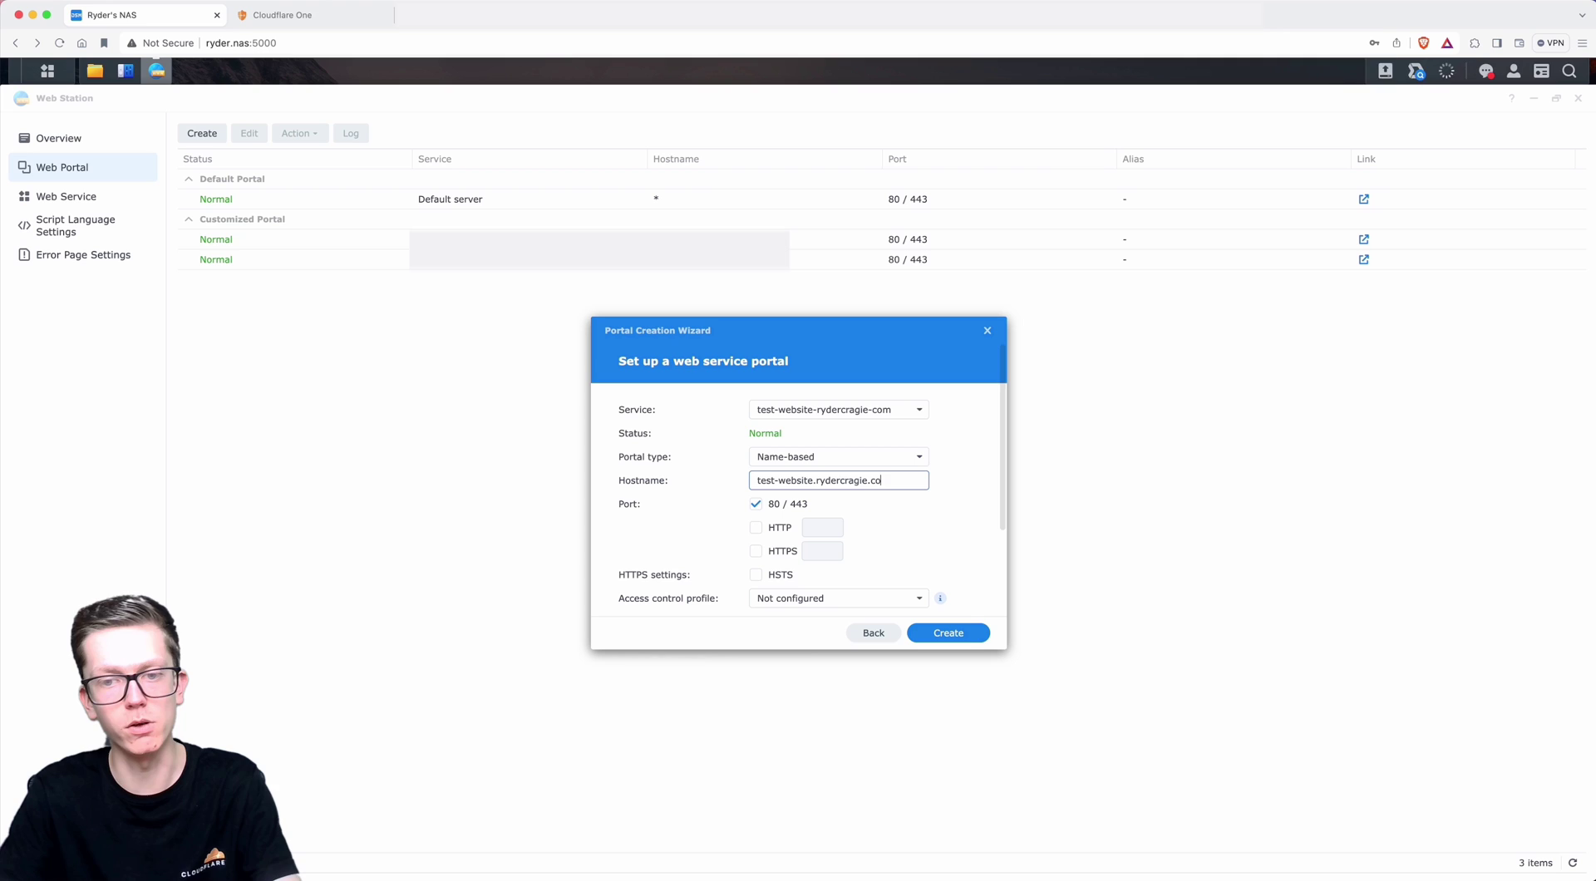
{"action": "type", "text": "m"}
{"action": "left_click", "coordinate": [934, 565]}
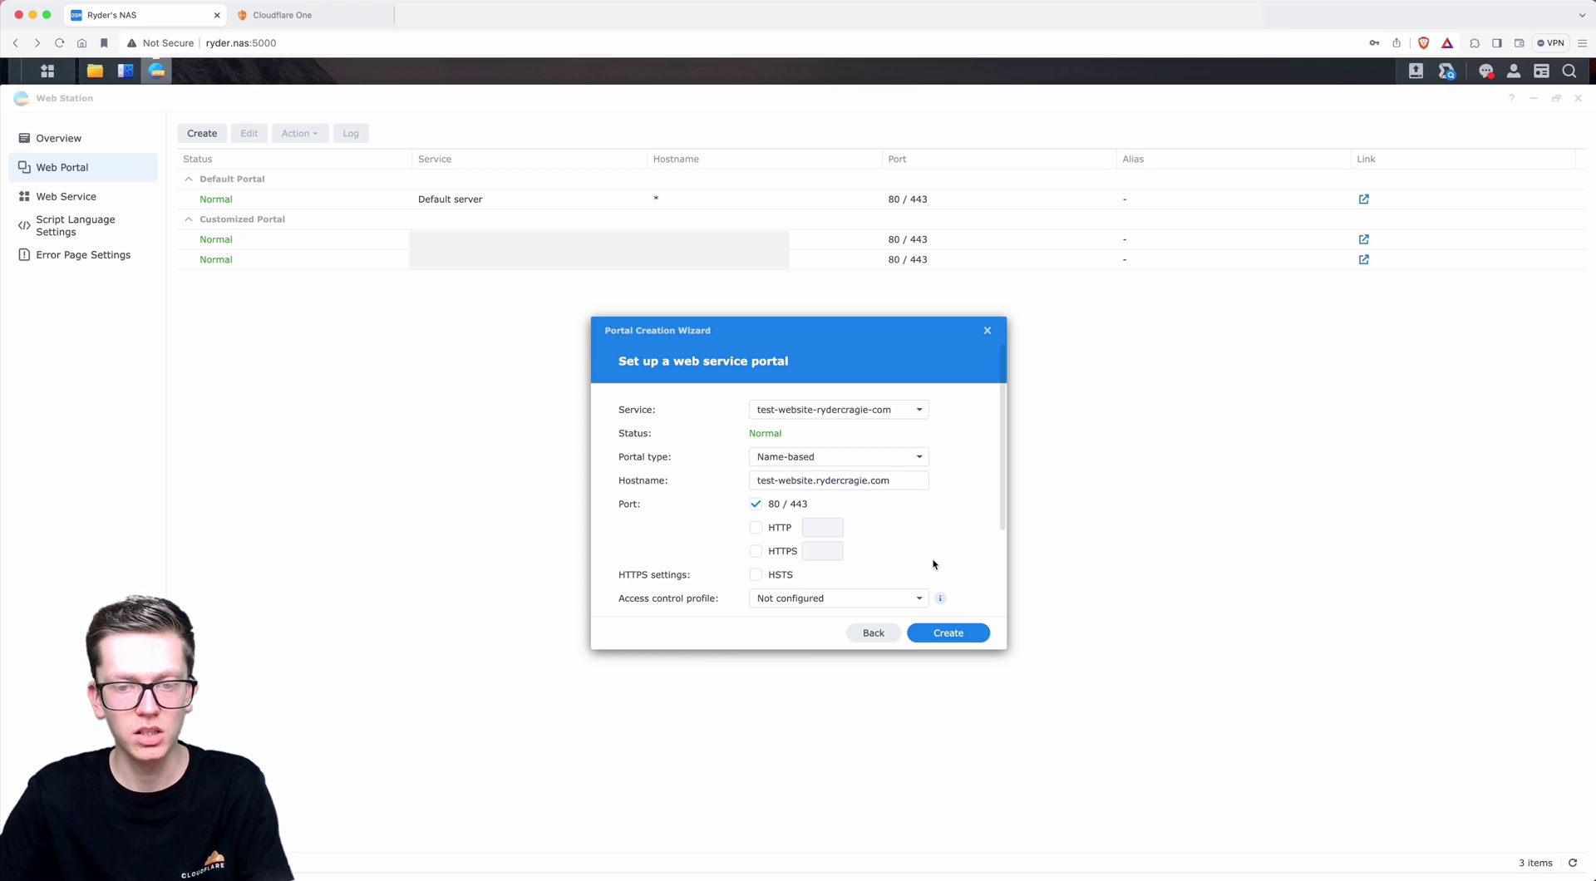
{"action": "scroll", "coordinate": [945, 559], "scroll_direction": "down", "scroll_amount": 3}
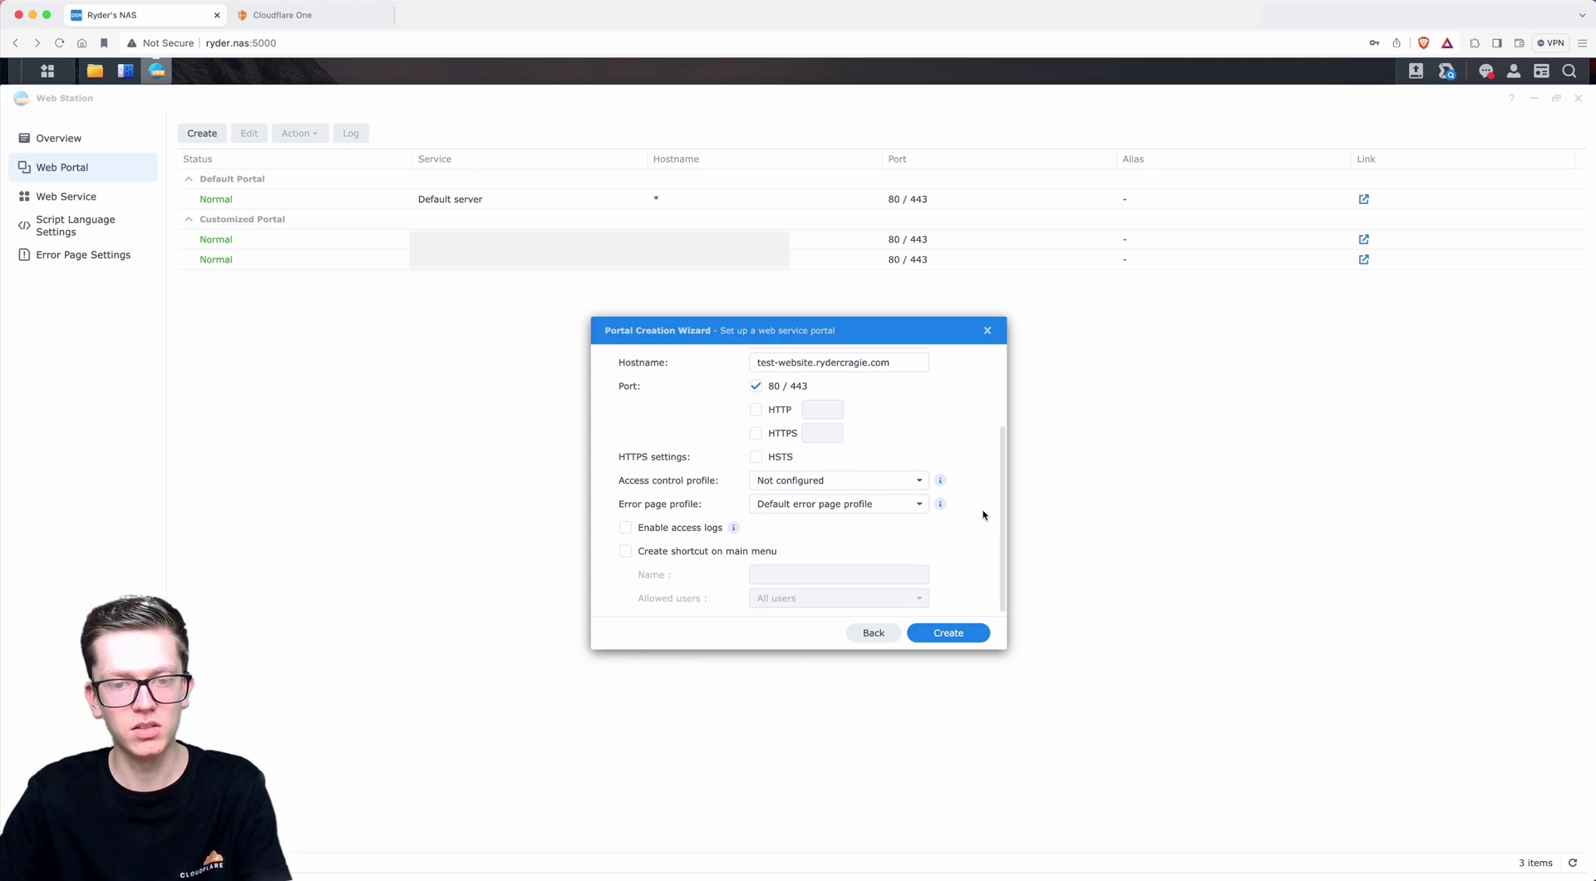
{"action": "left_click", "coordinate": [948, 633]}
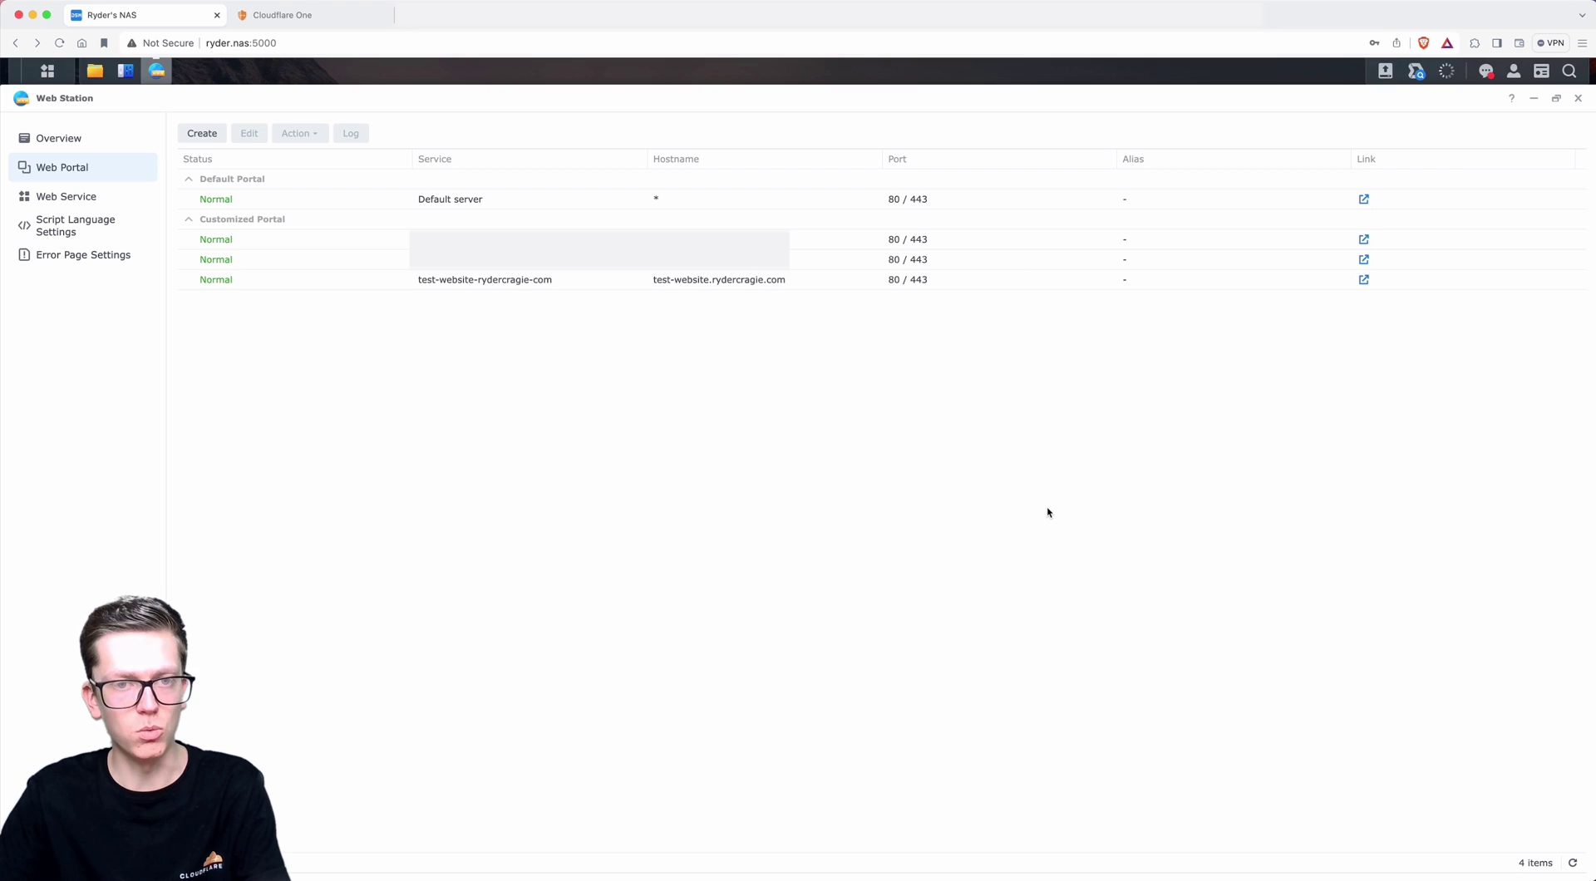
{"action": "left_click", "coordinate": [371, 264]}
{"action": "left_click", "coordinate": [367, 277]}
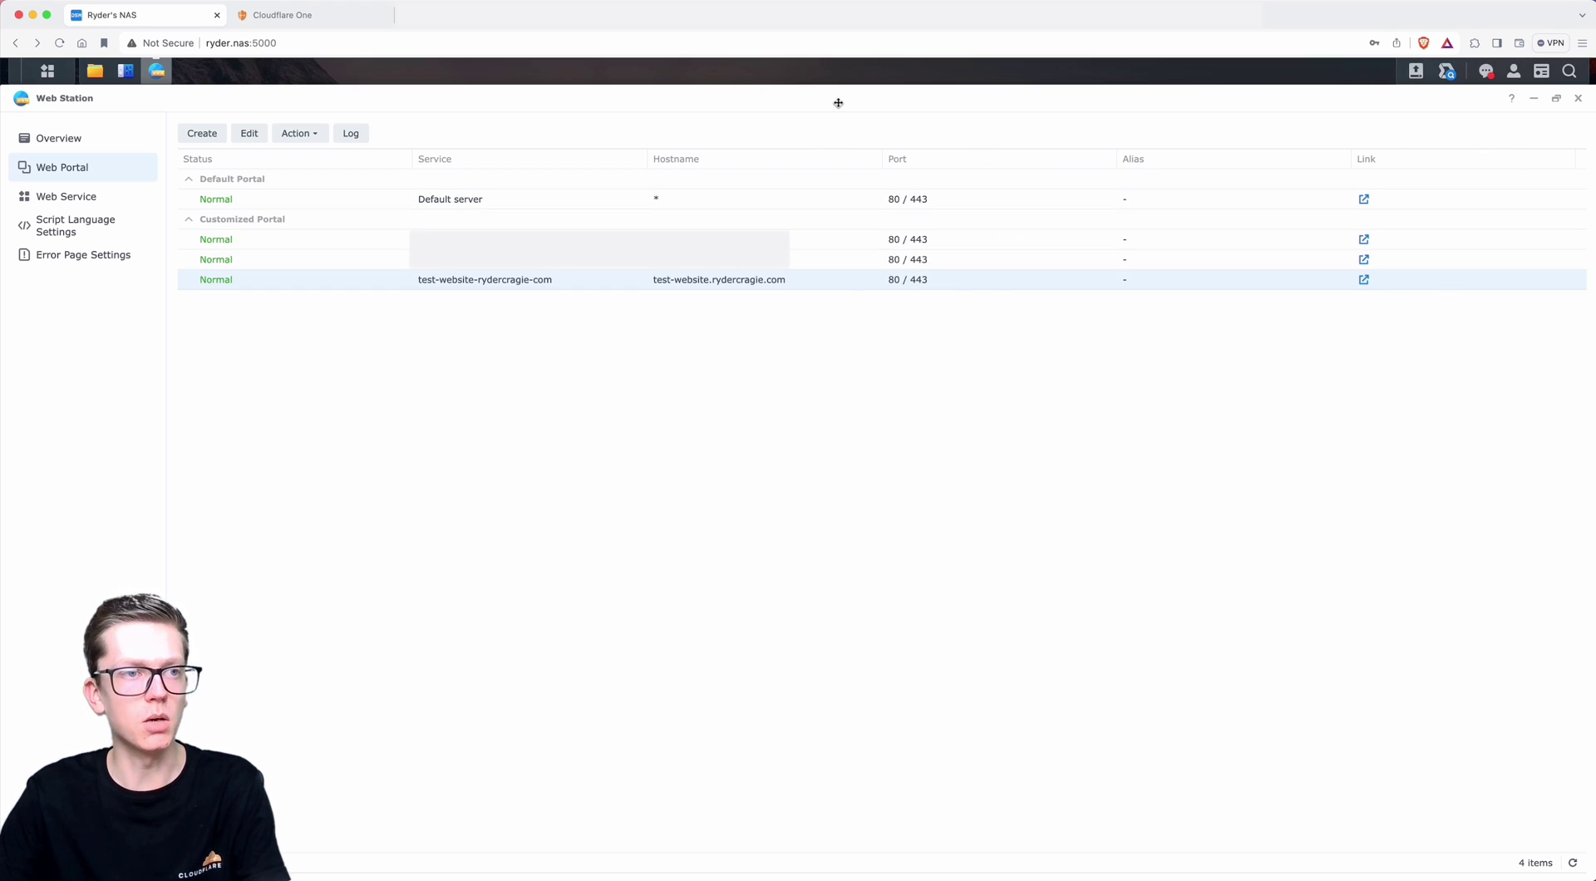
Close Web Station and open Container Manager from its Package Center page
{"action": "left_click", "coordinate": [1578, 100]}
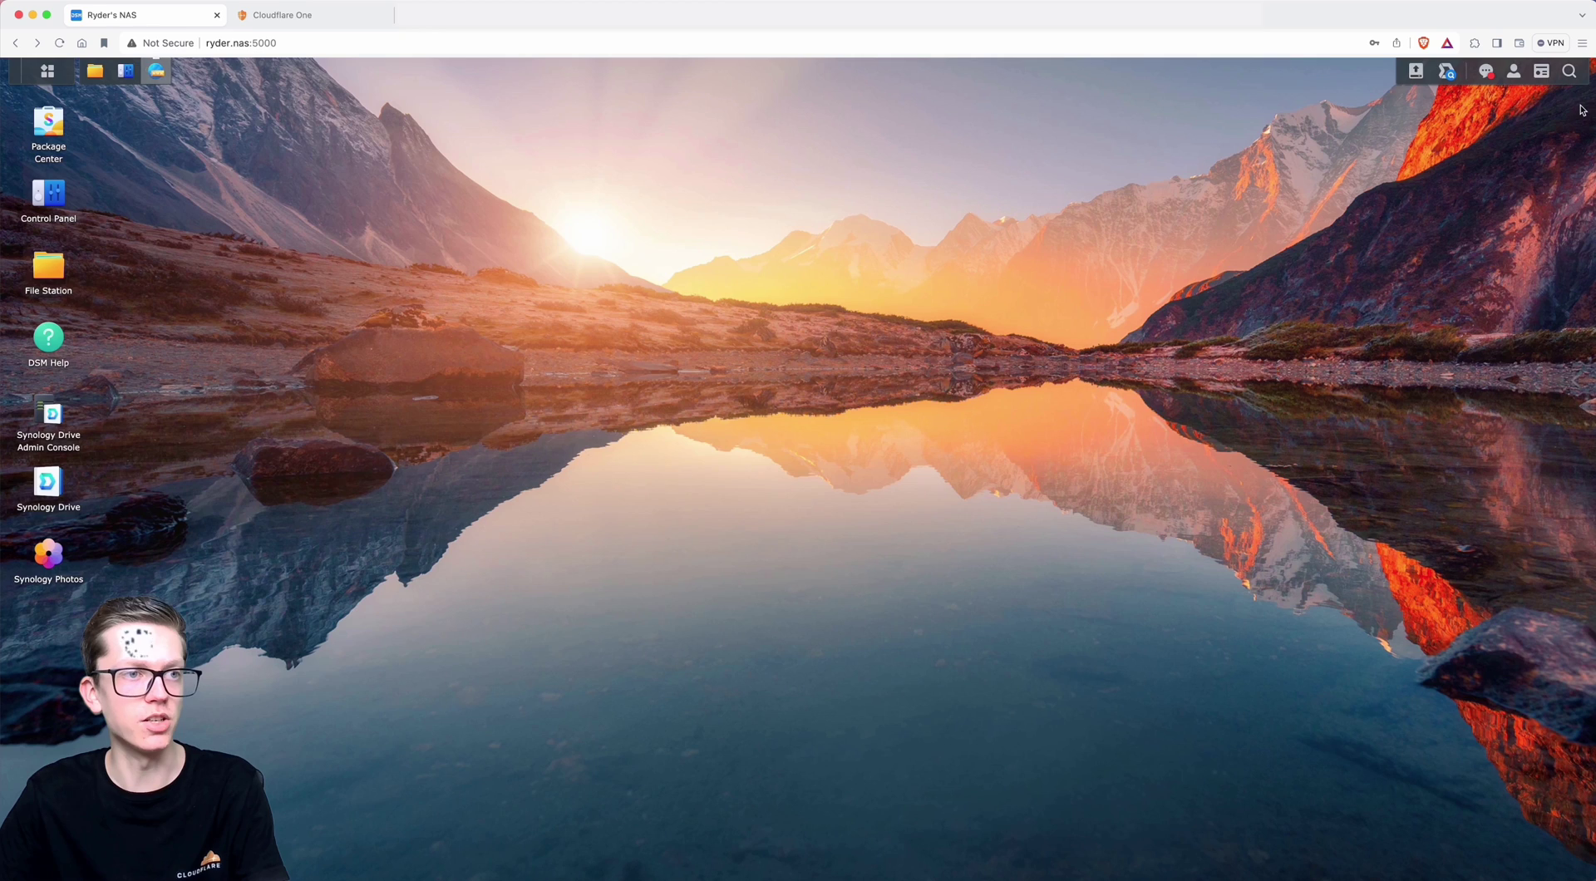
{"action": "left_click", "coordinate": [49, 123]}
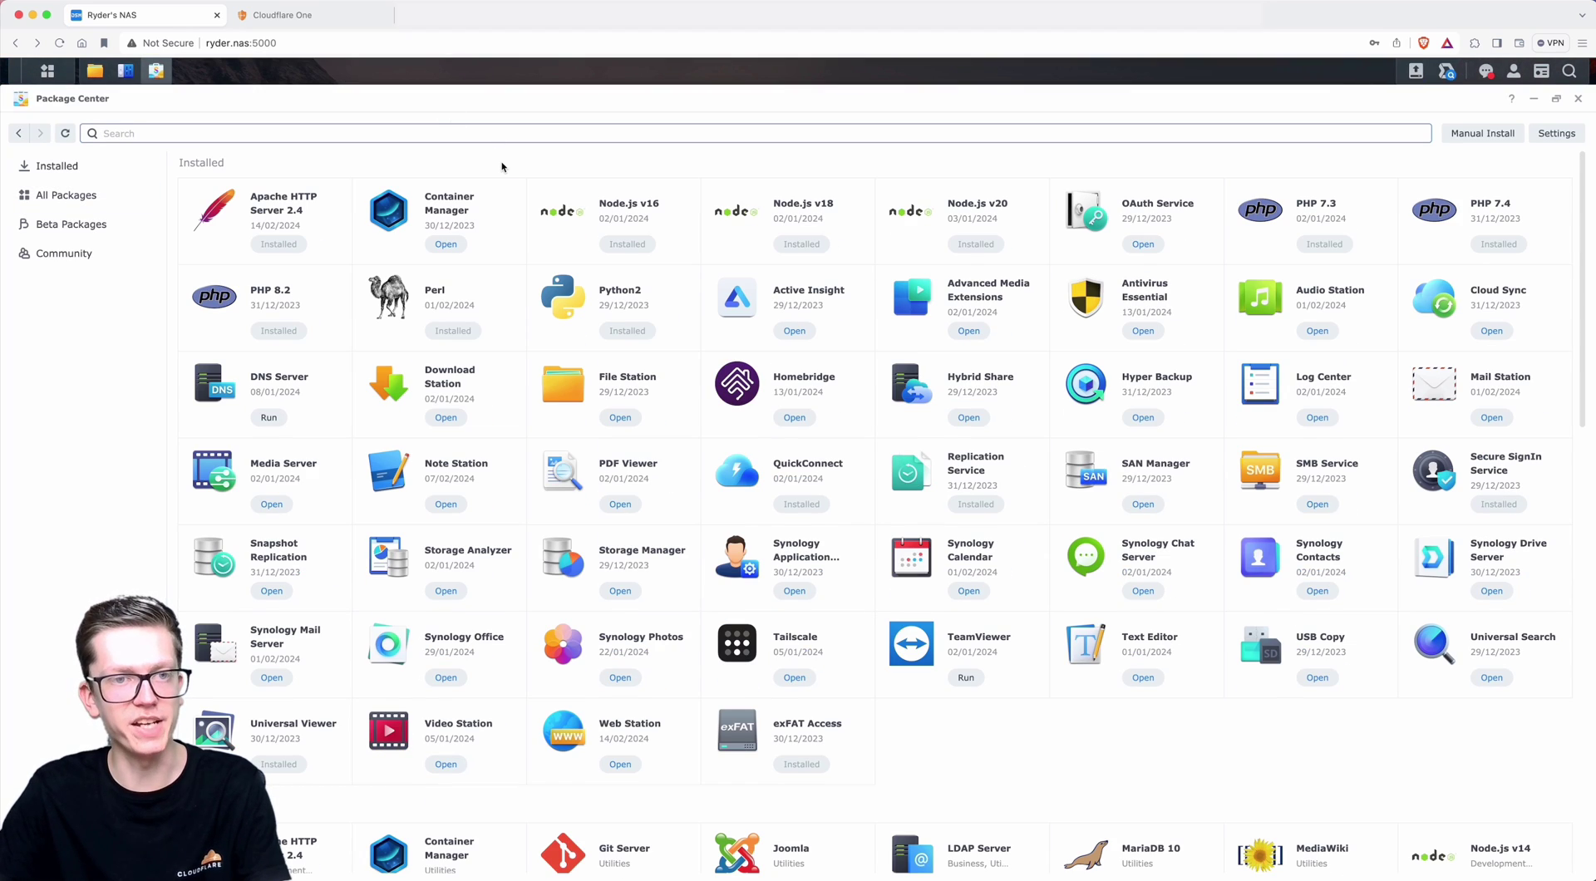
{"action": "left_click", "coordinate": [445, 218]}
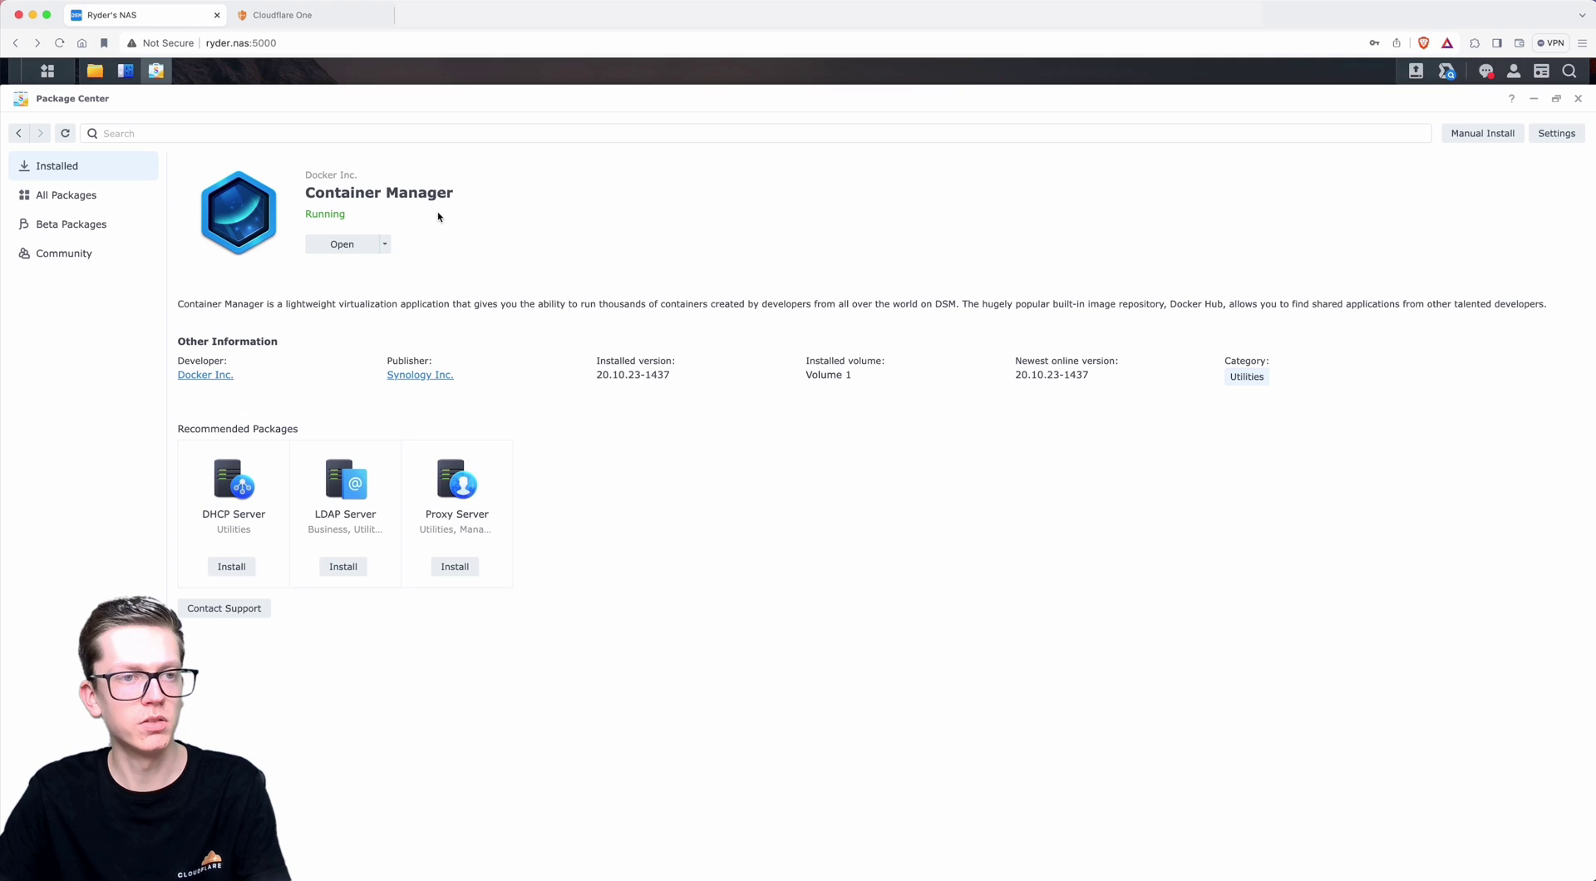
{"action": "left_click", "coordinate": [334, 238]}
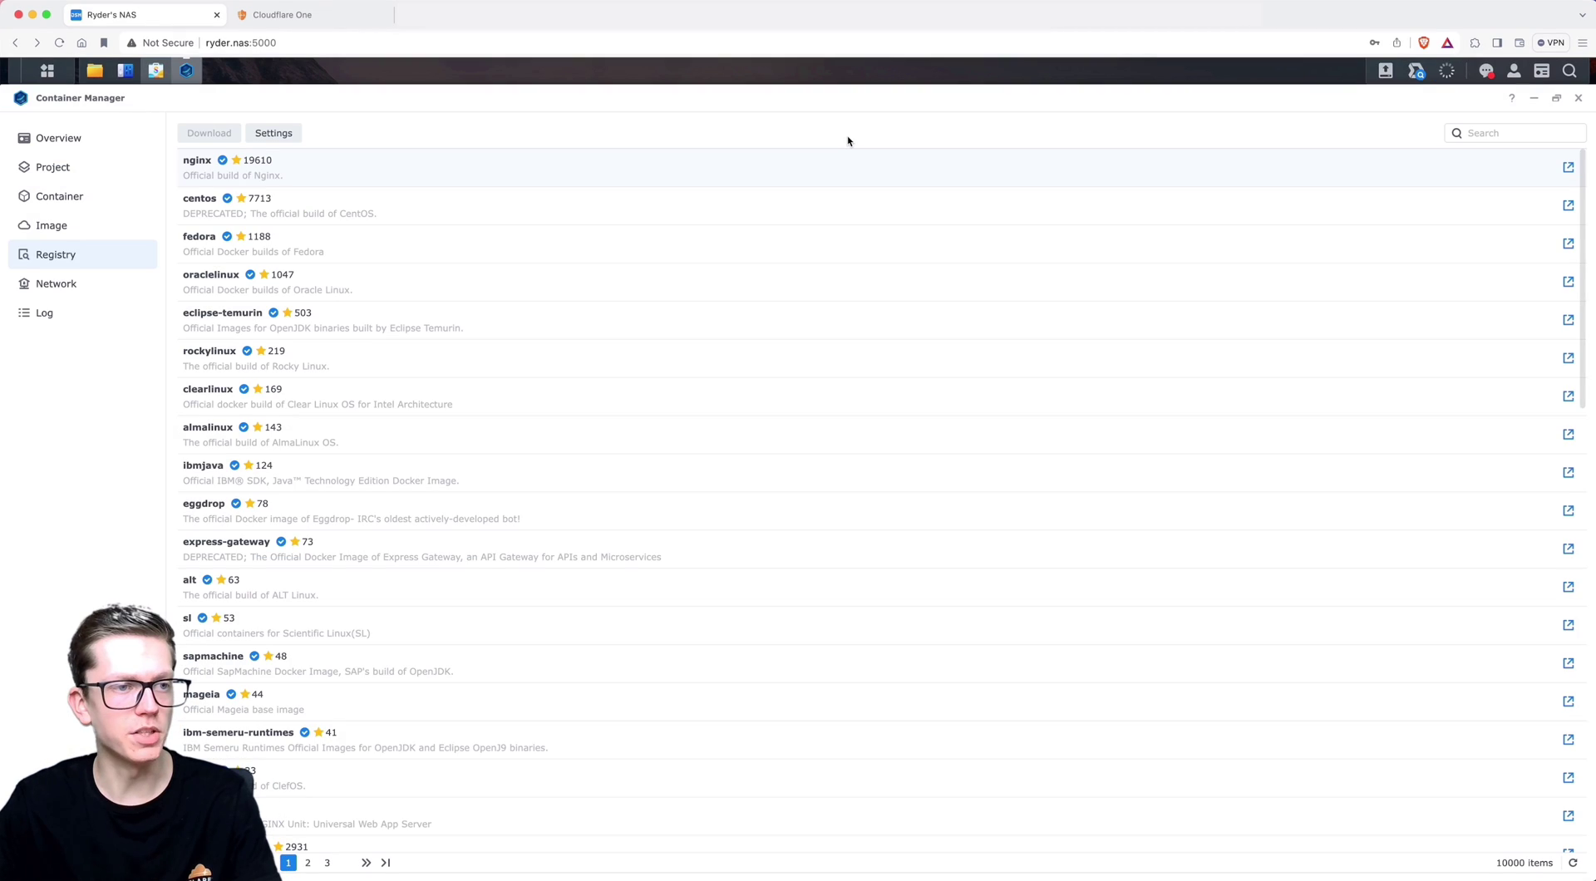
Search the container registry for cloudflare and download the cloudflare/cloudflared image with the latest tag
{"action": "left_click", "coordinate": [1505, 133]}
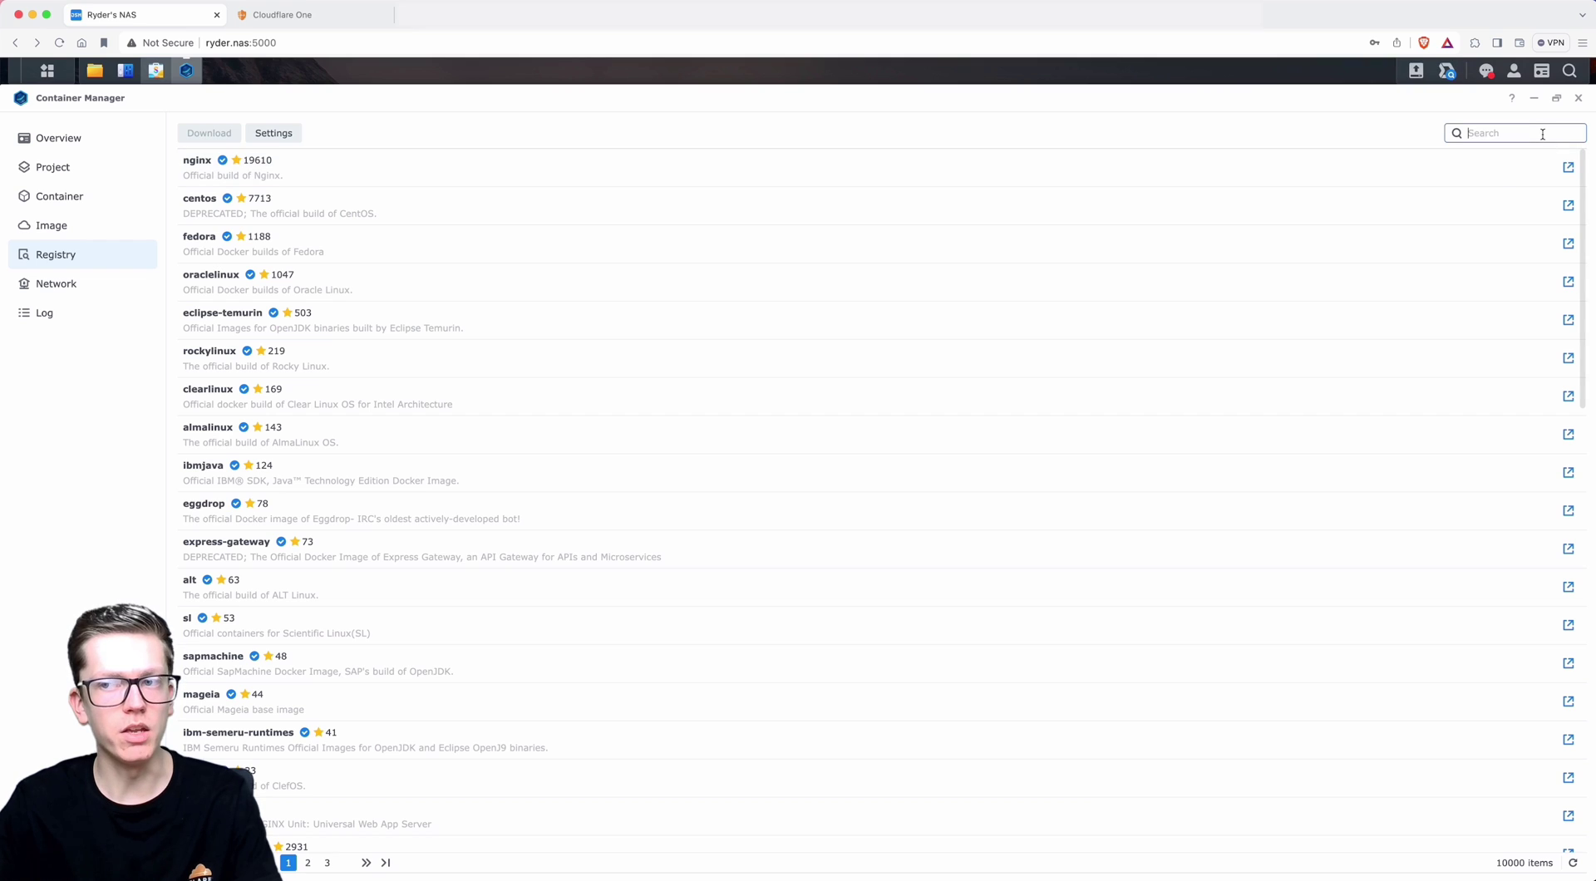
{"action": "type", "text": "cloudflare"}
{"action": "key", "text": "Return"}
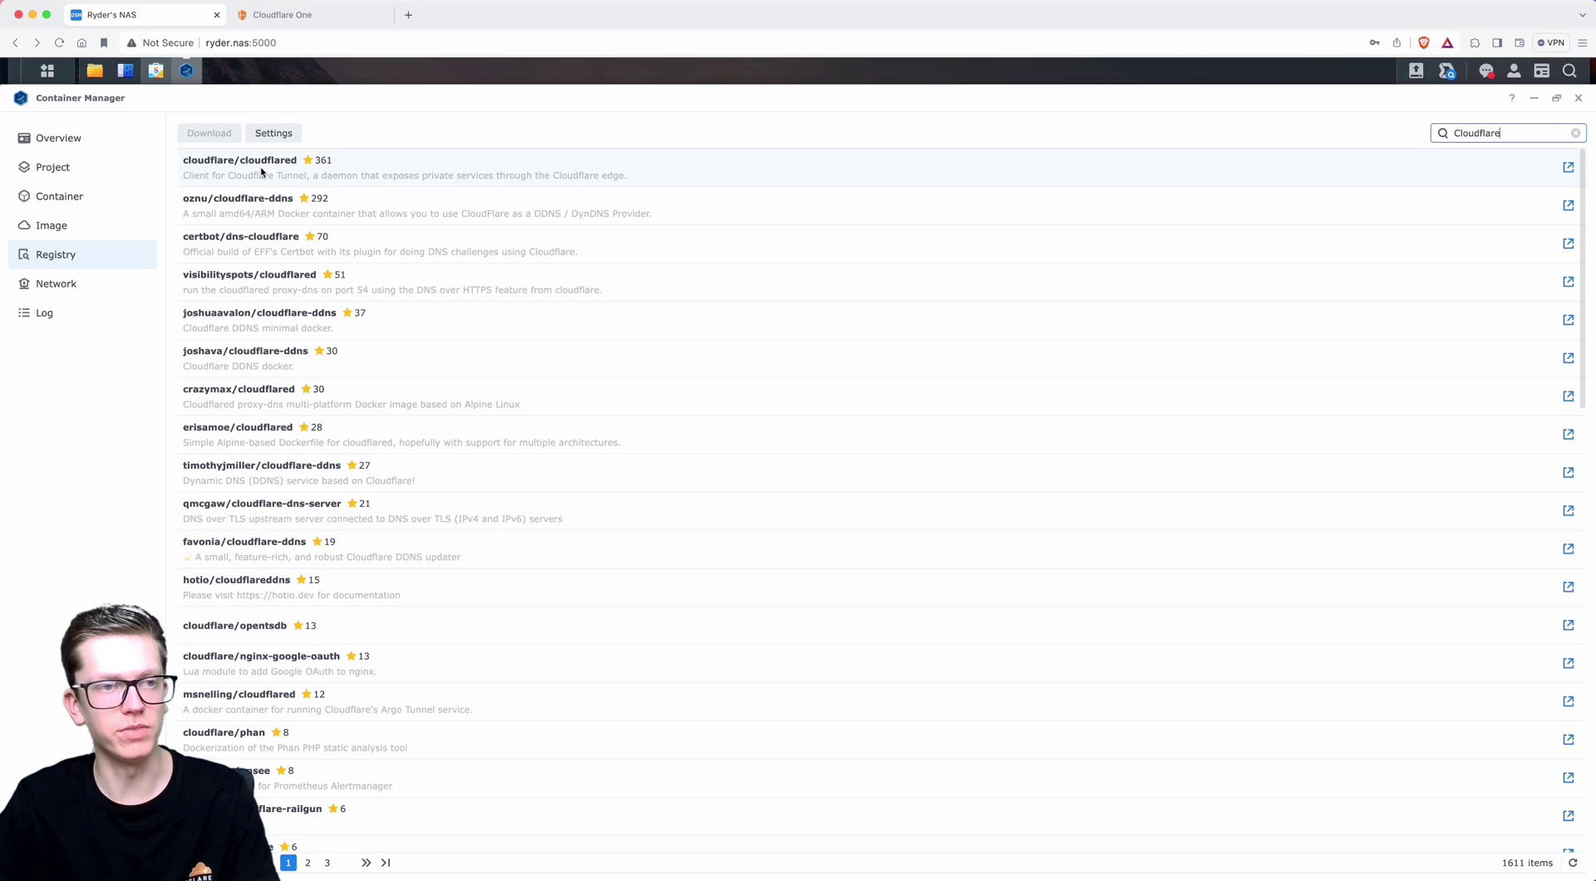
{"action": "left_click", "coordinate": [613, 171]}
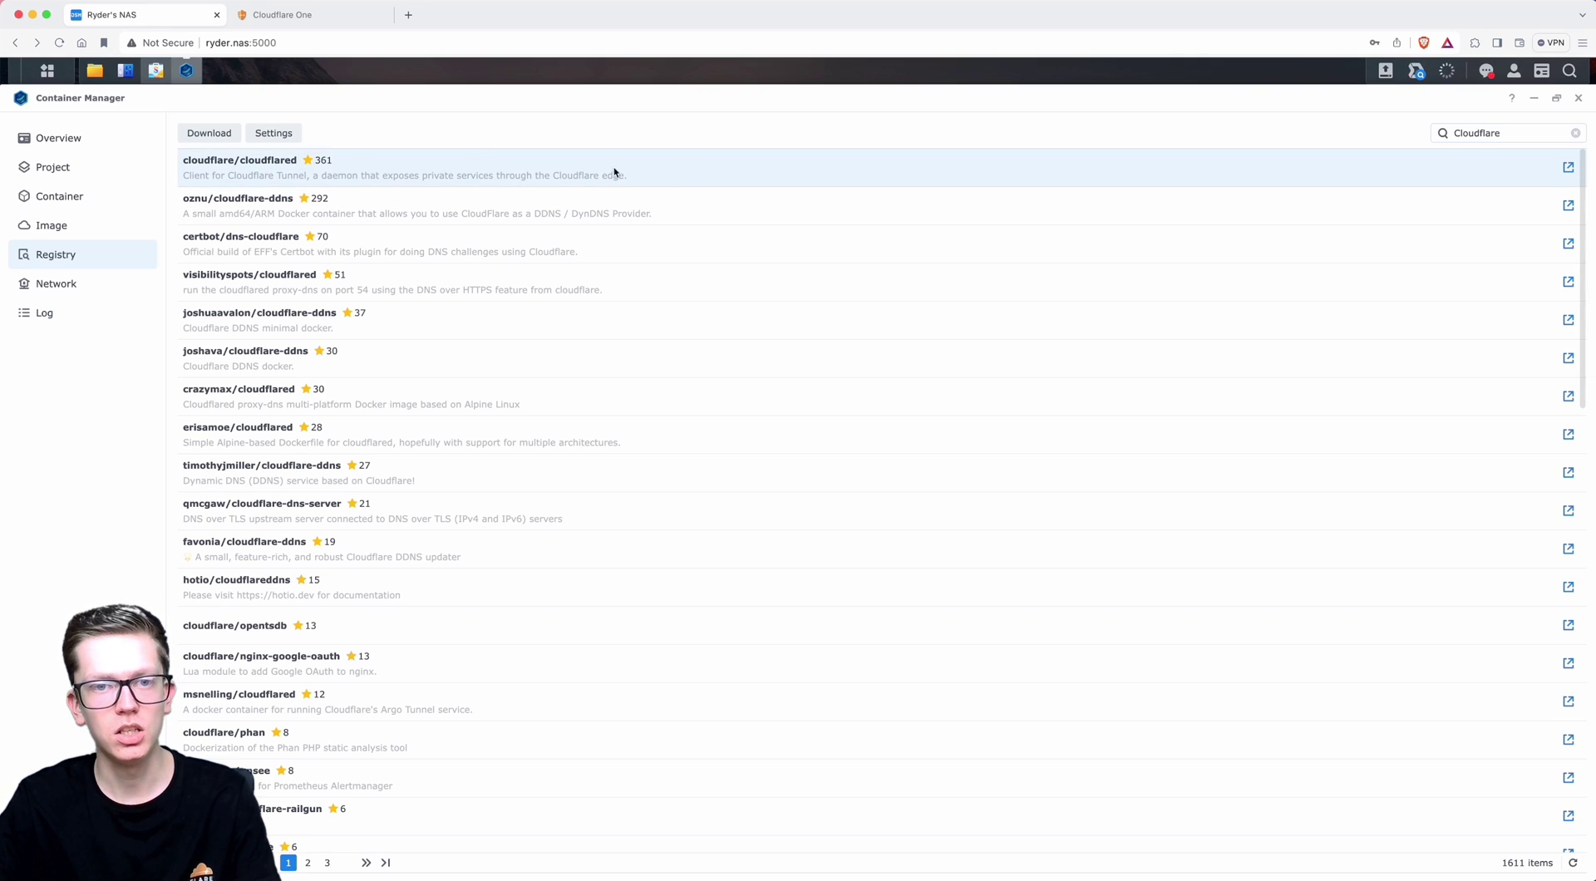
{"action": "left_click", "coordinate": [211, 136]}
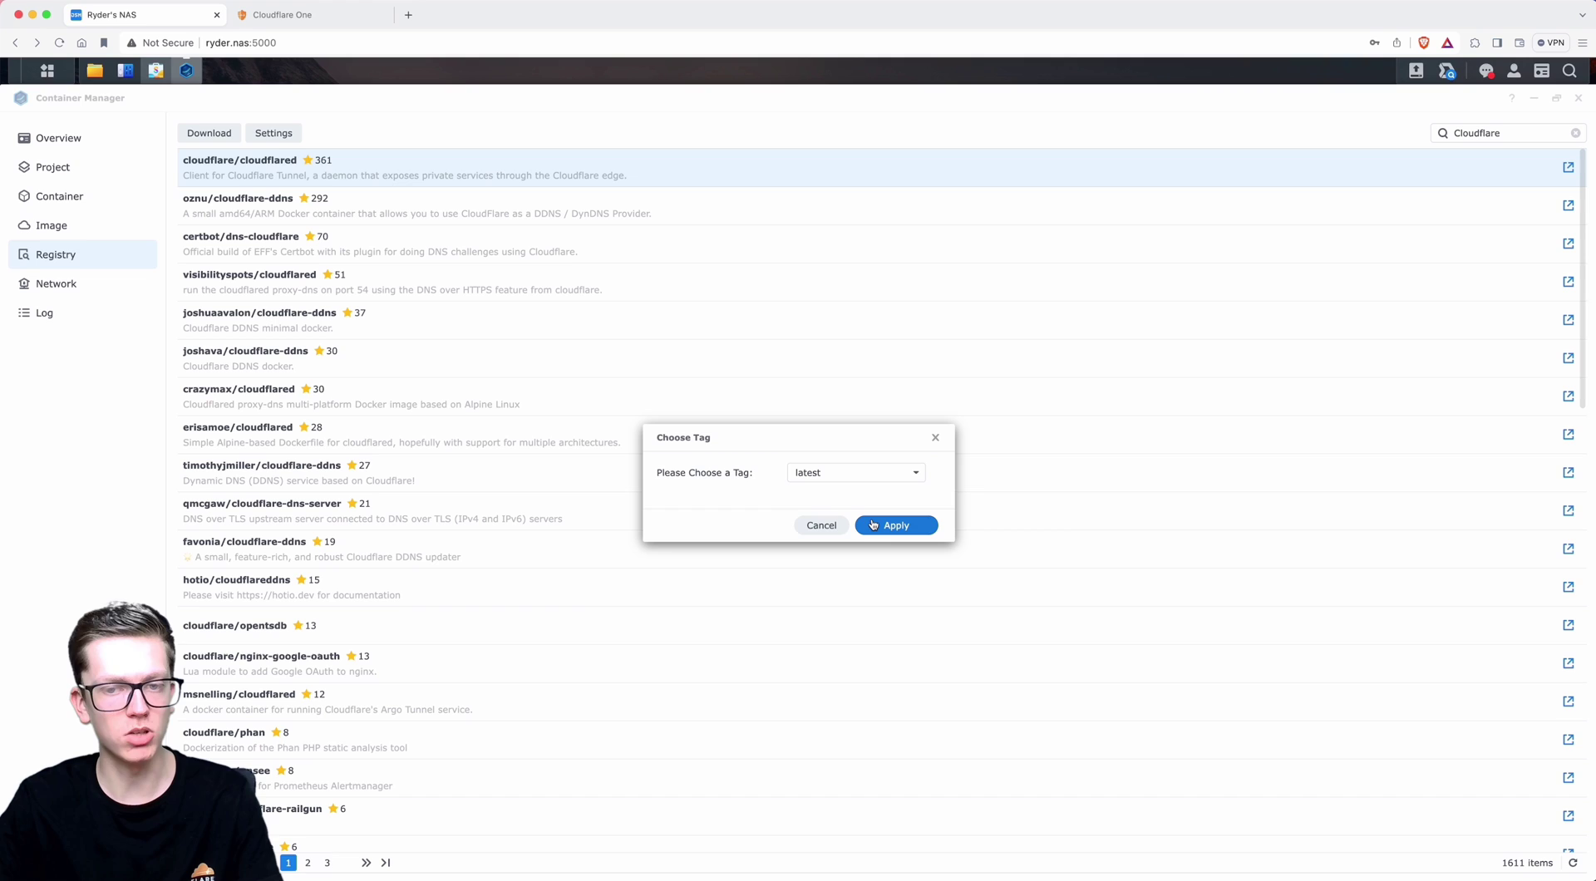
{"action": "left_click", "coordinate": [891, 524]}
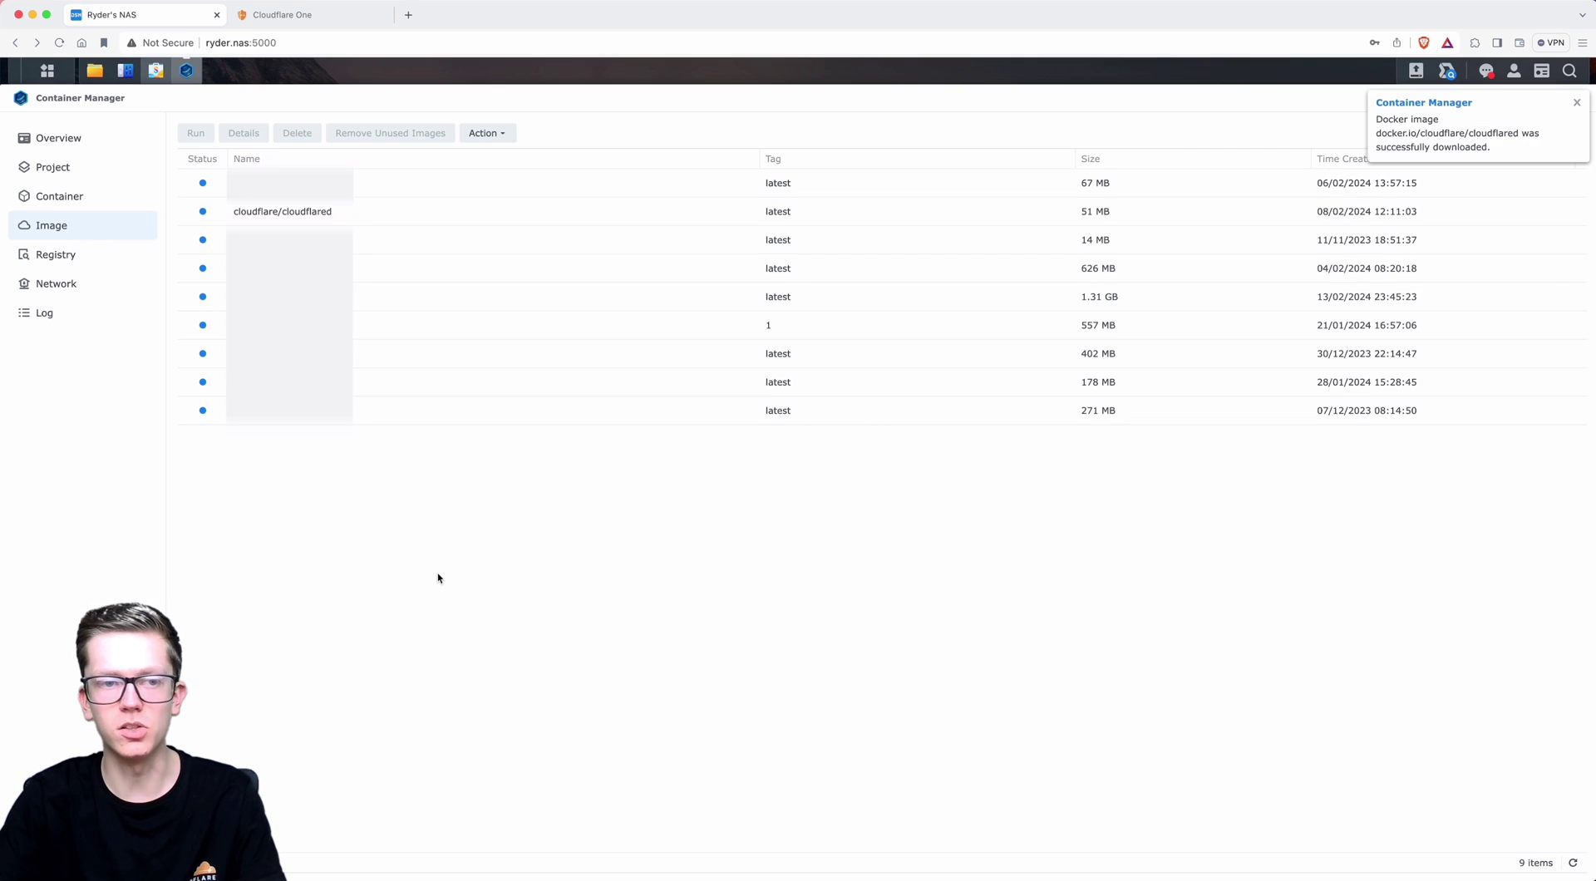
Start a container from the cloudflare/cloudflared image, name it WebsiteHosting, and proceed to the advanced settings
{"action": "double_click", "coordinate": [411, 227]}
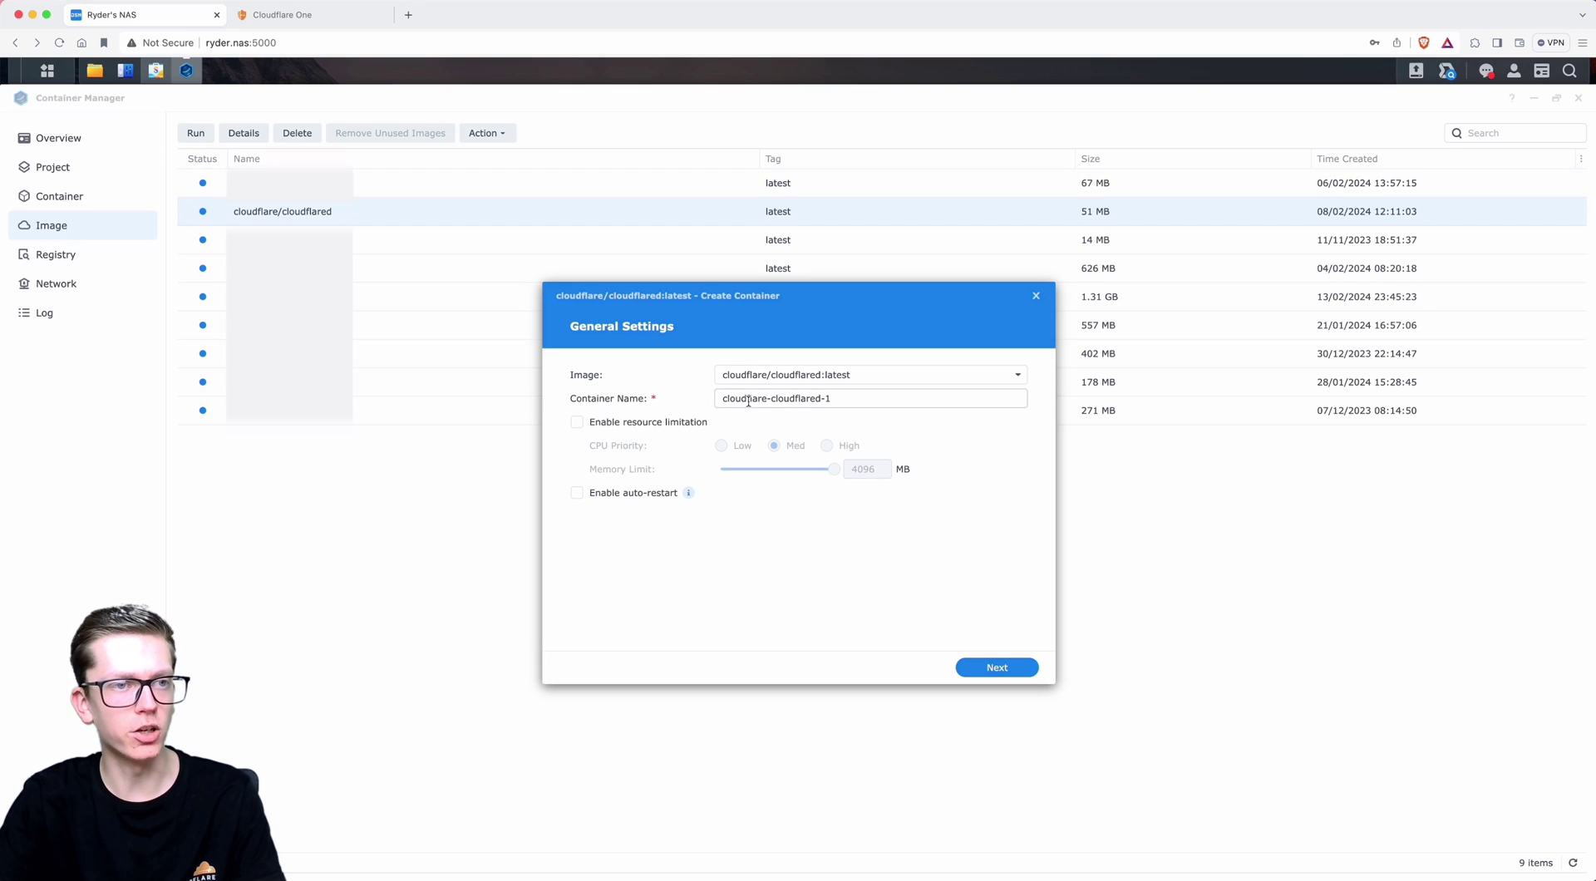
{"action": "left_click_drag", "start_coordinate": [881, 399], "coordinate": [566, 380]}
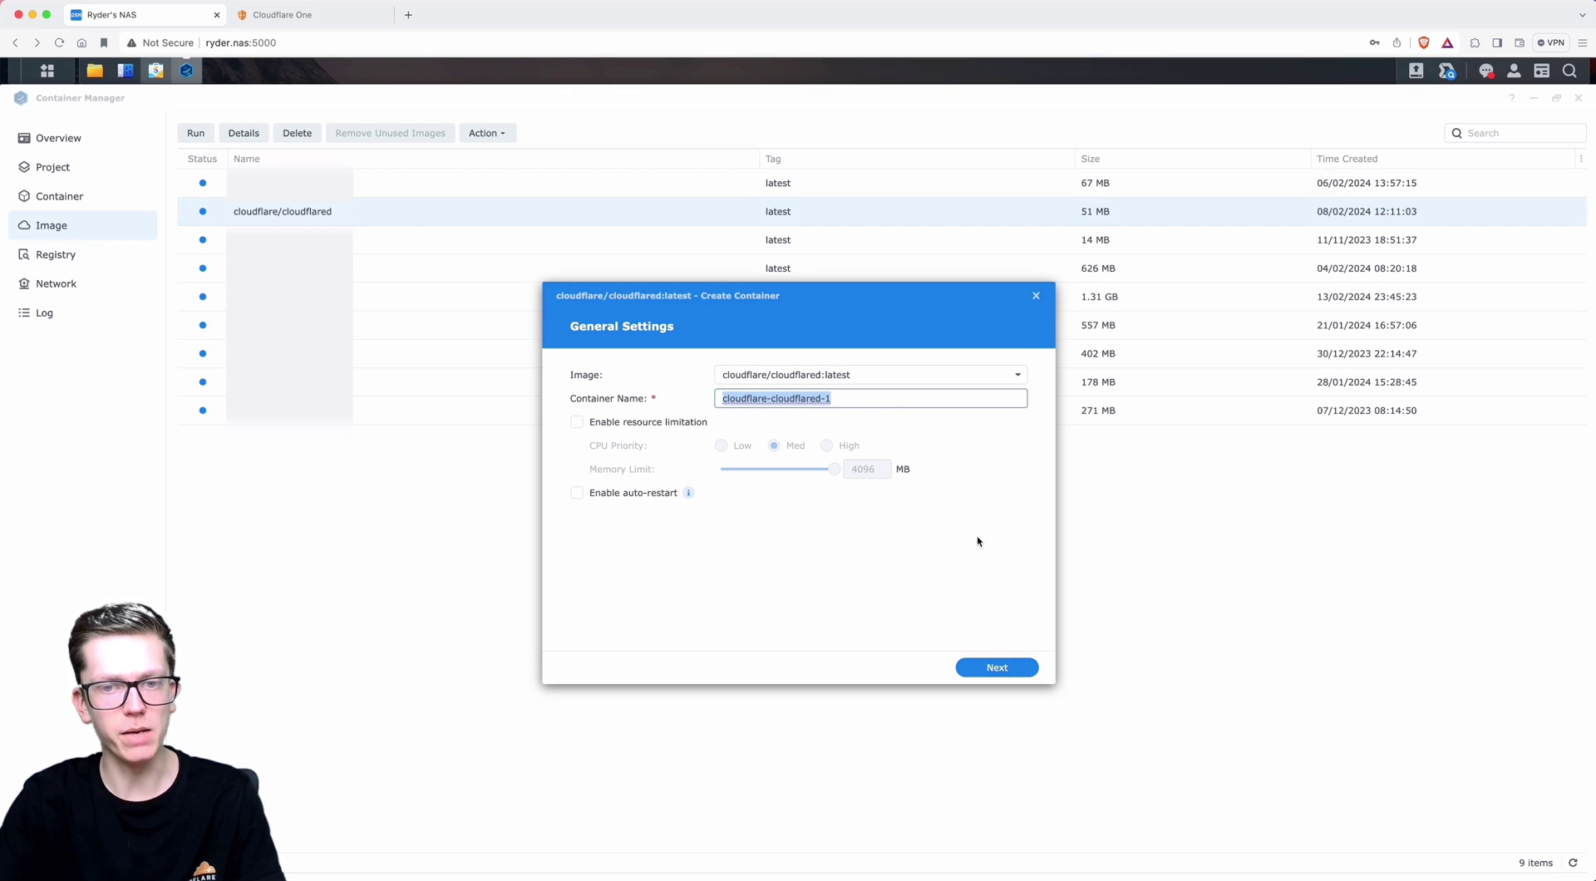
{"action": "type", "text": "WebsiteH"}
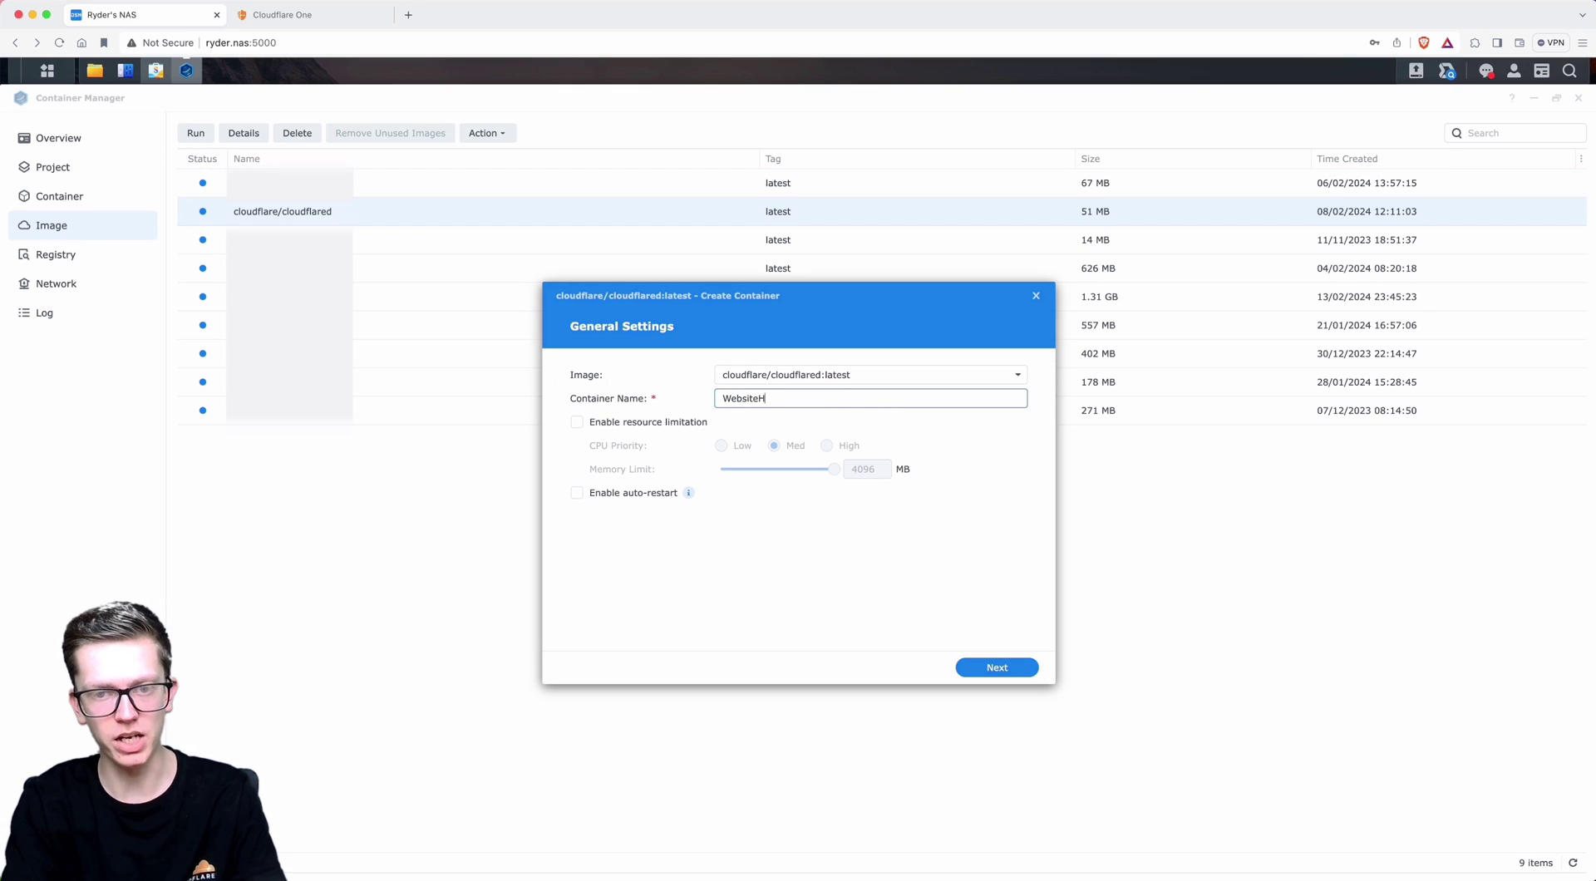
{"action": "type", "text": "osting"}
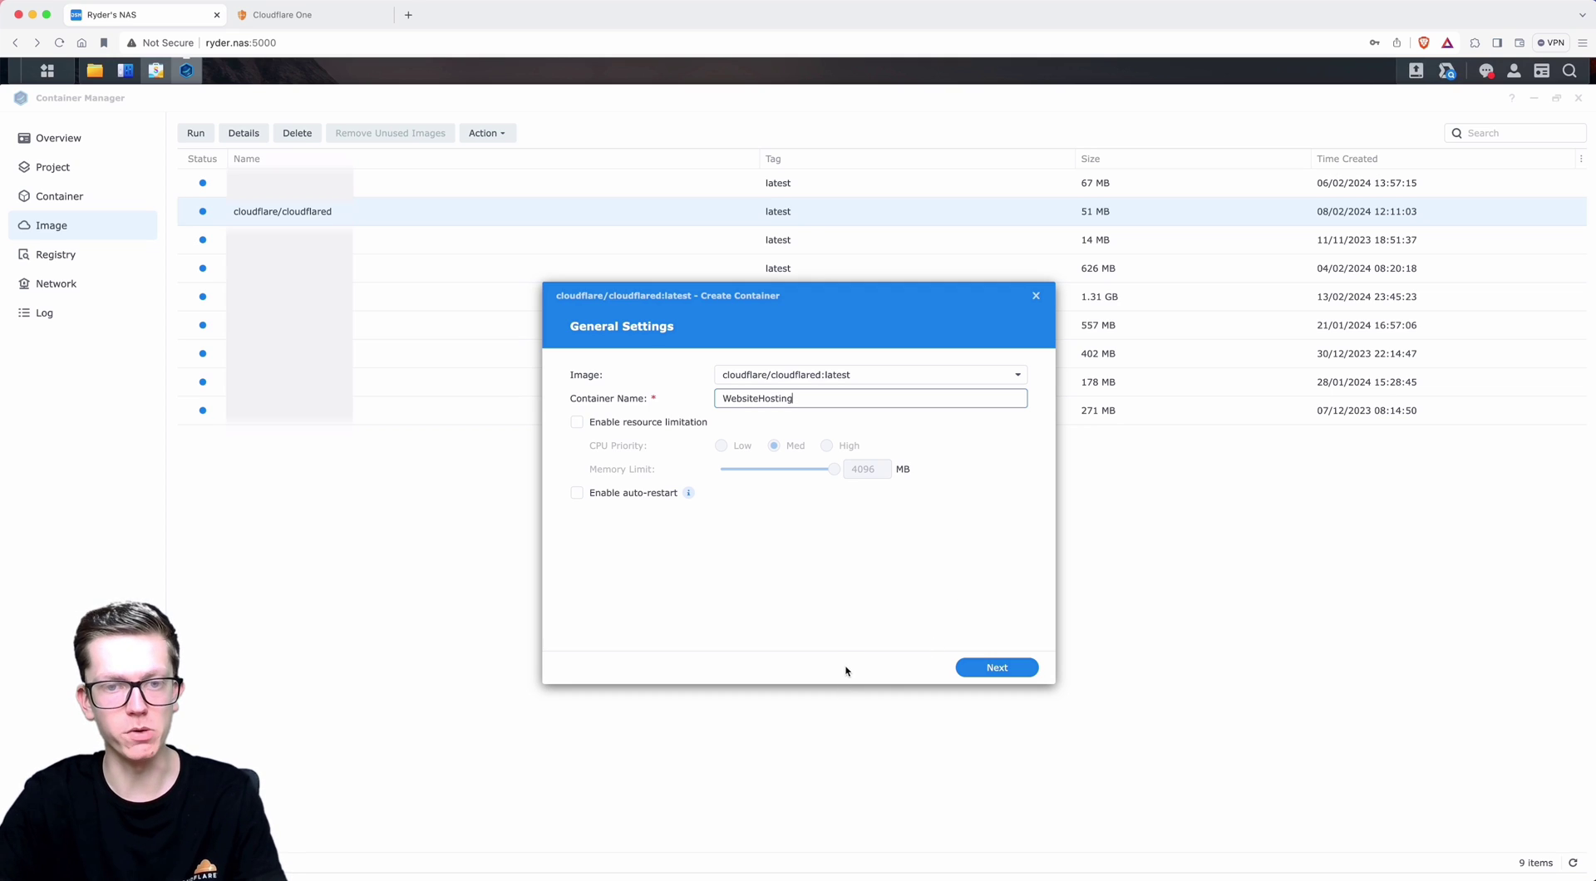
{"action": "left_click", "coordinate": [848, 667]}
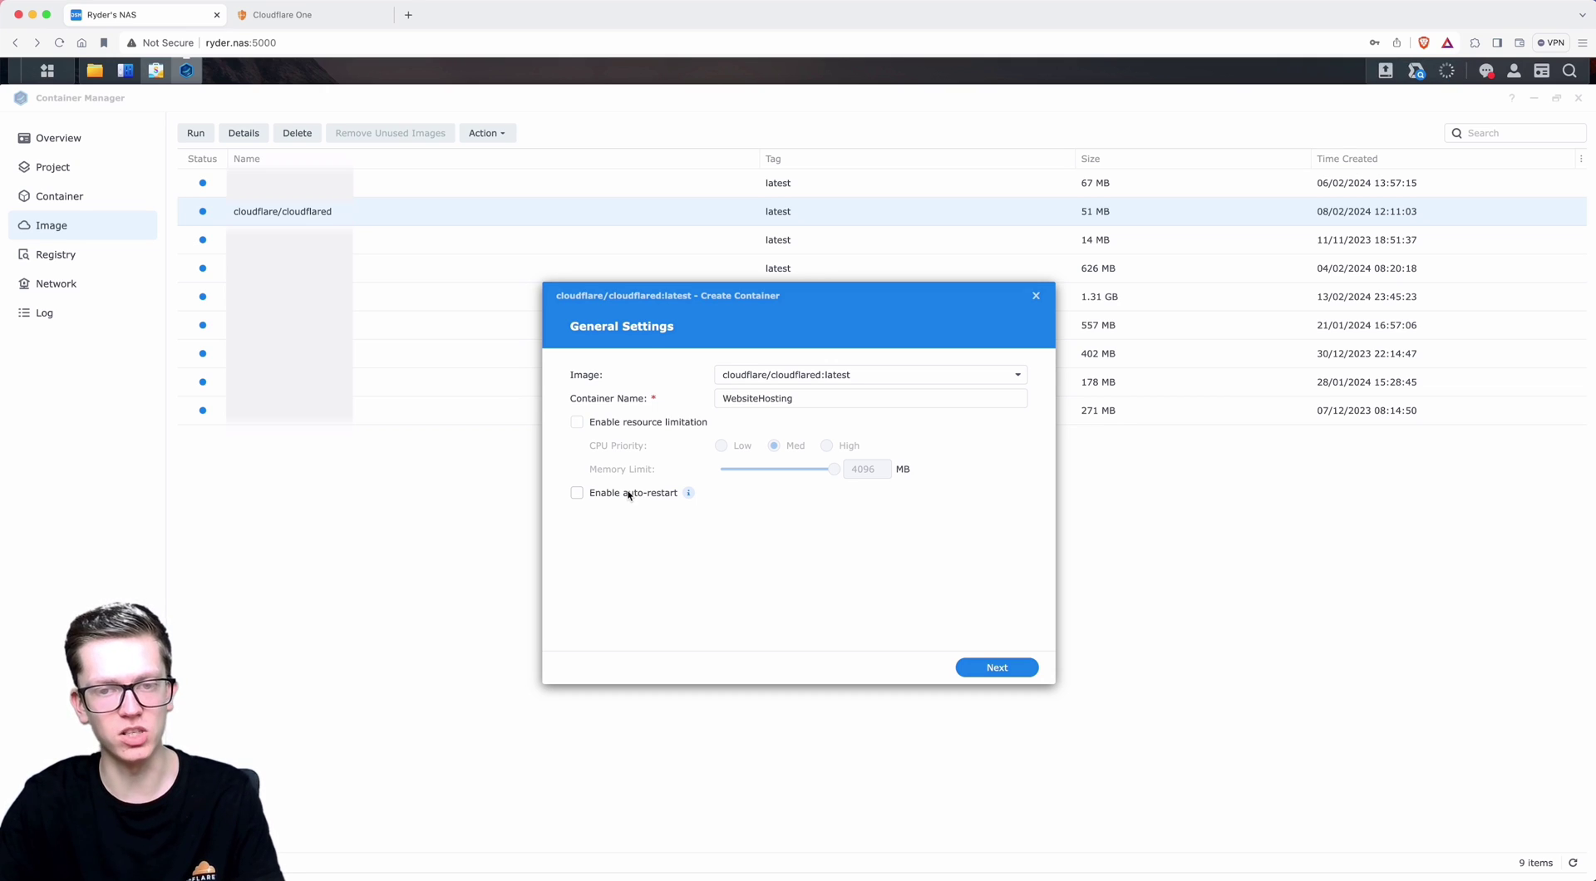
{"action": "key", "text": "Return"}
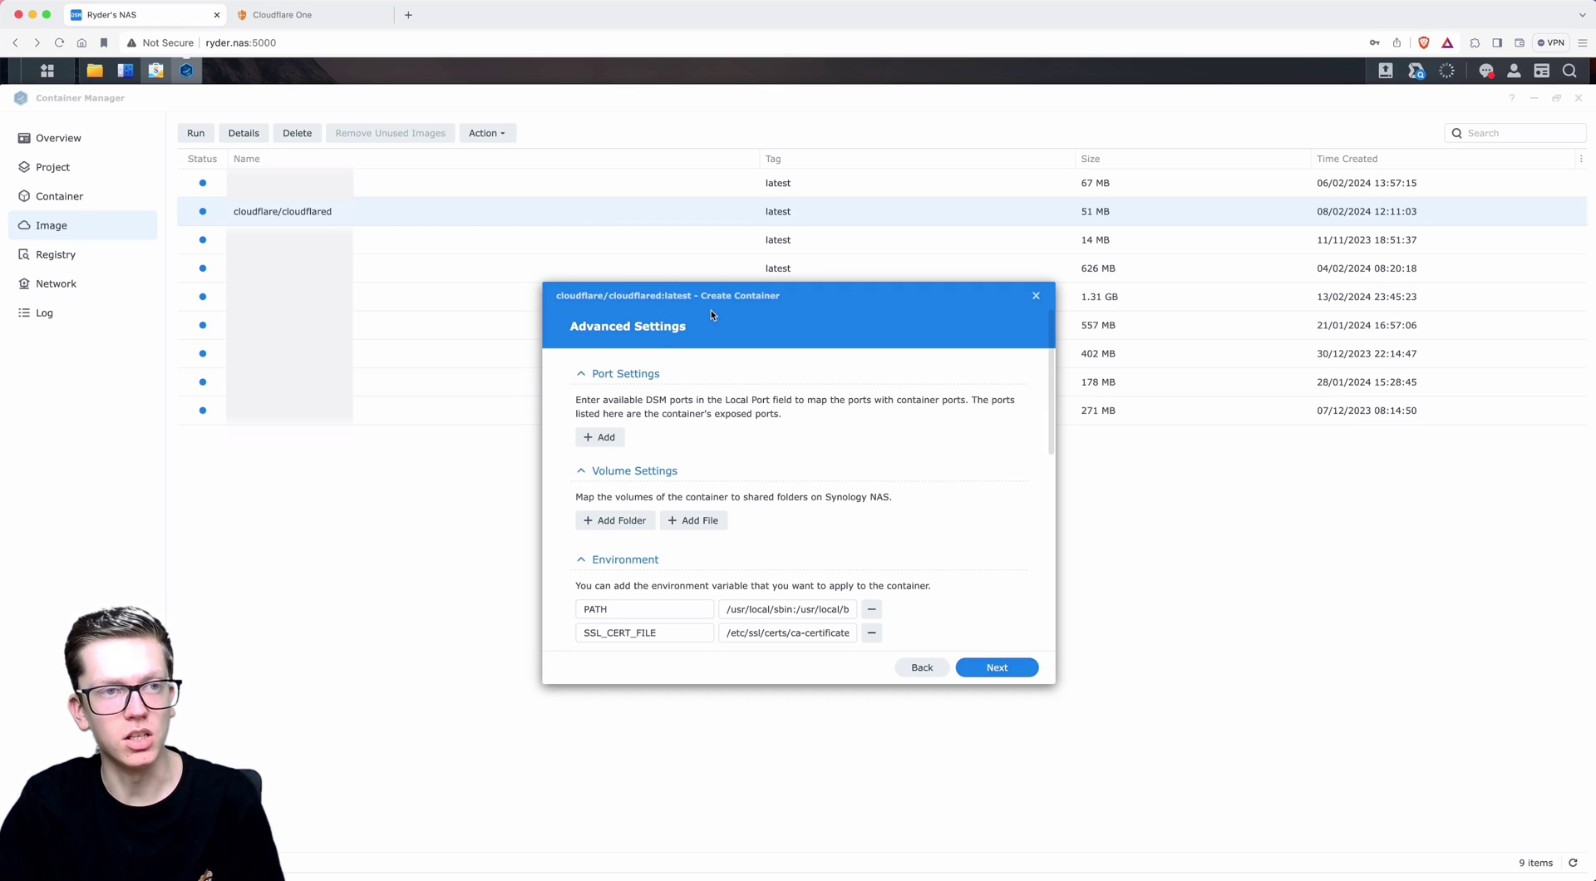
Switch to the Cloudflare dashboard and open the Zero Trust tunnels overview
{"action": "left_click", "coordinate": [287, 14]}
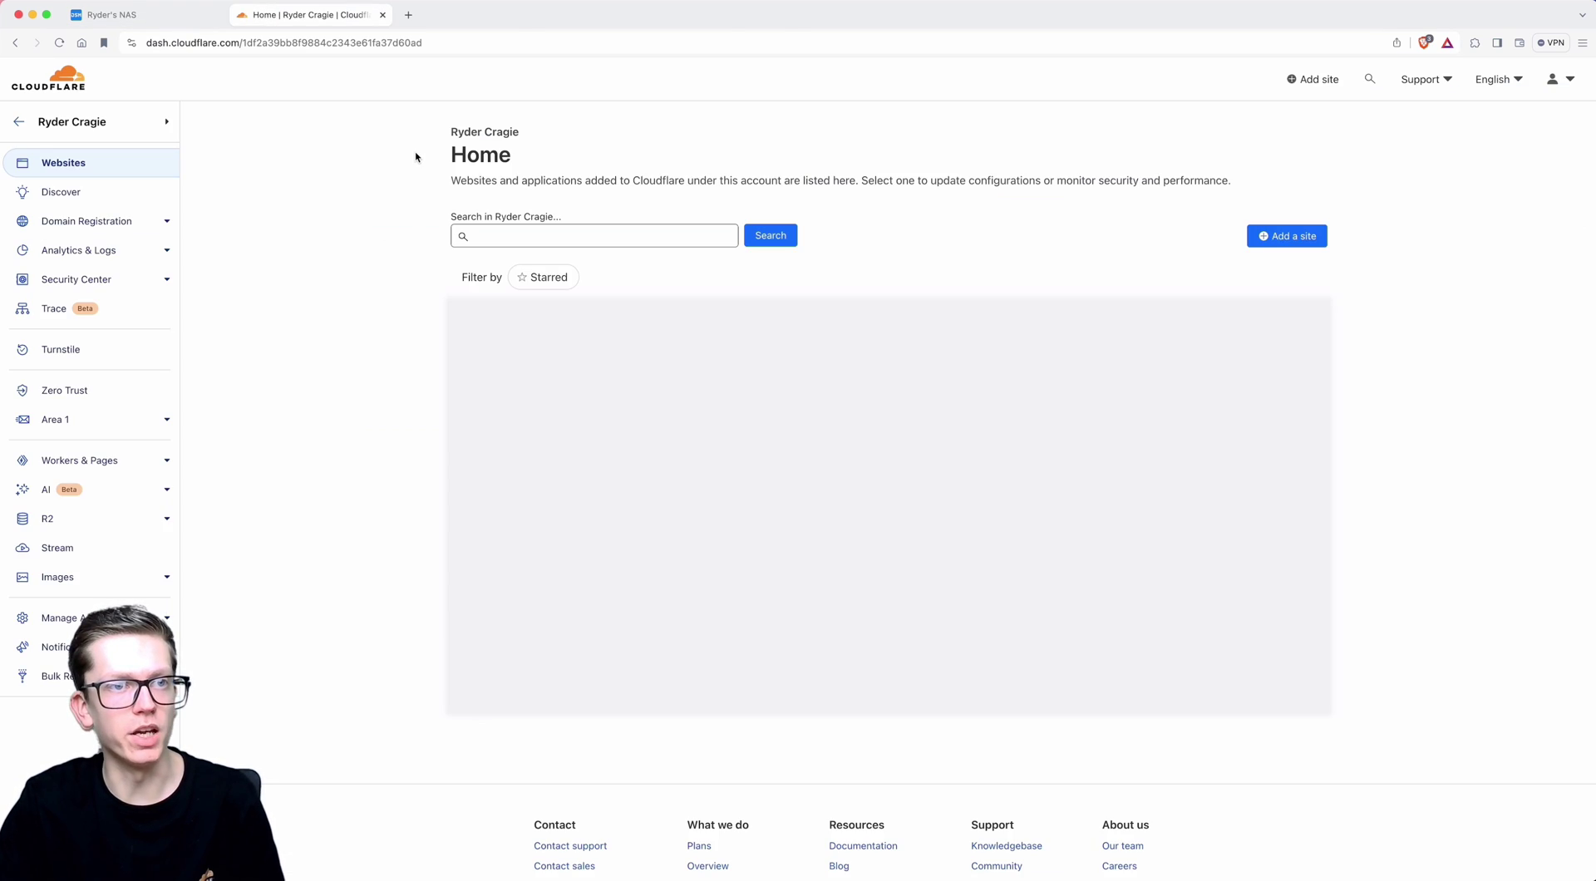
{"action": "left_click", "coordinate": [89, 389]}
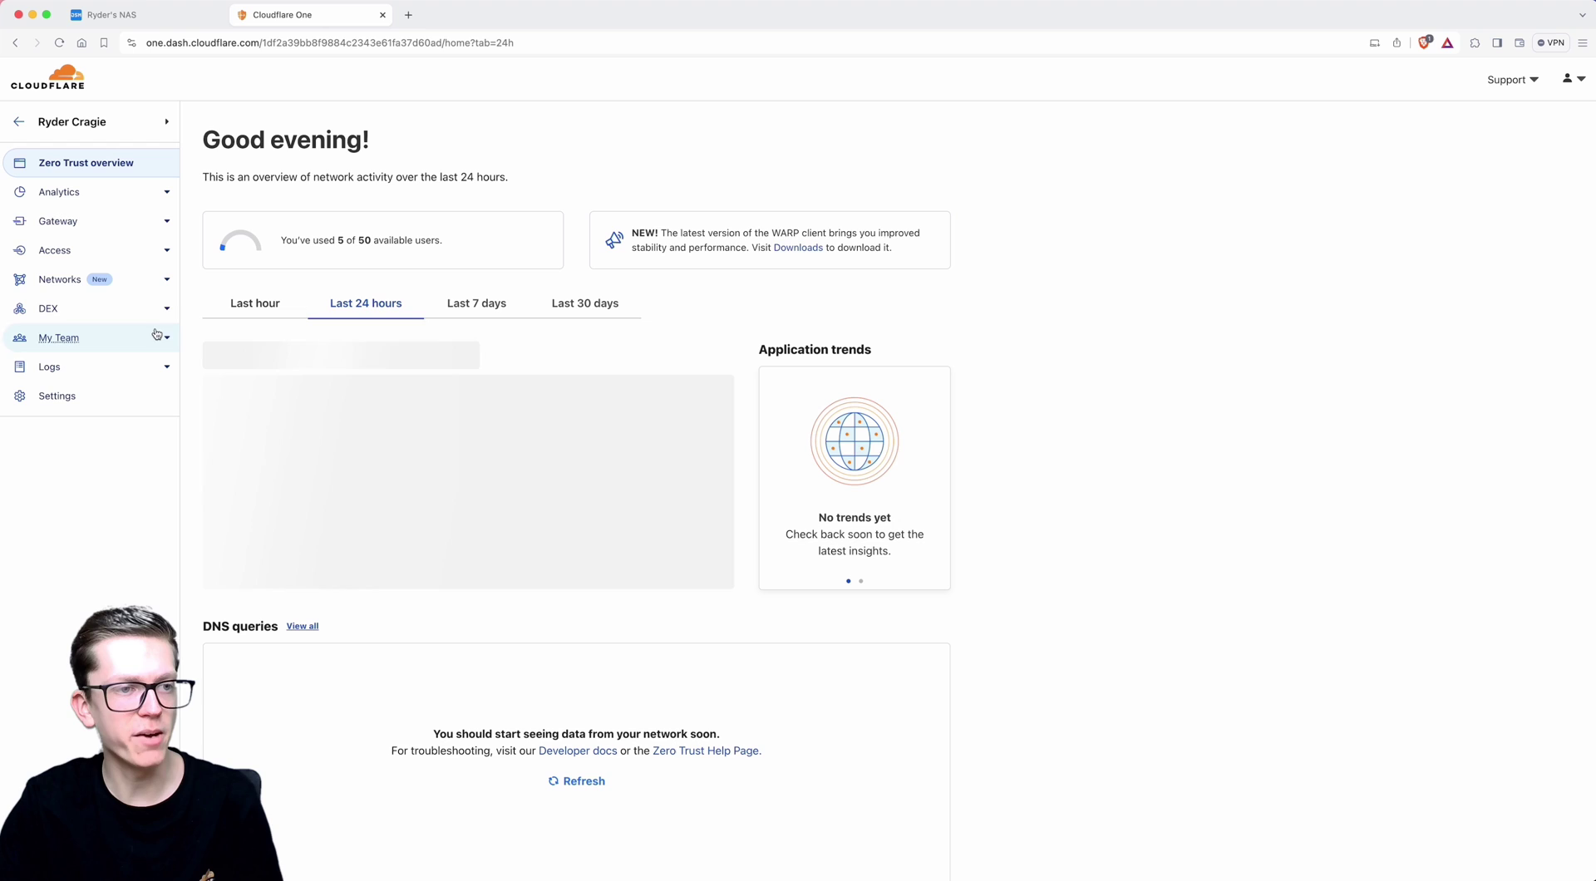
{"action": "left_click", "coordinate": [165, 281]}
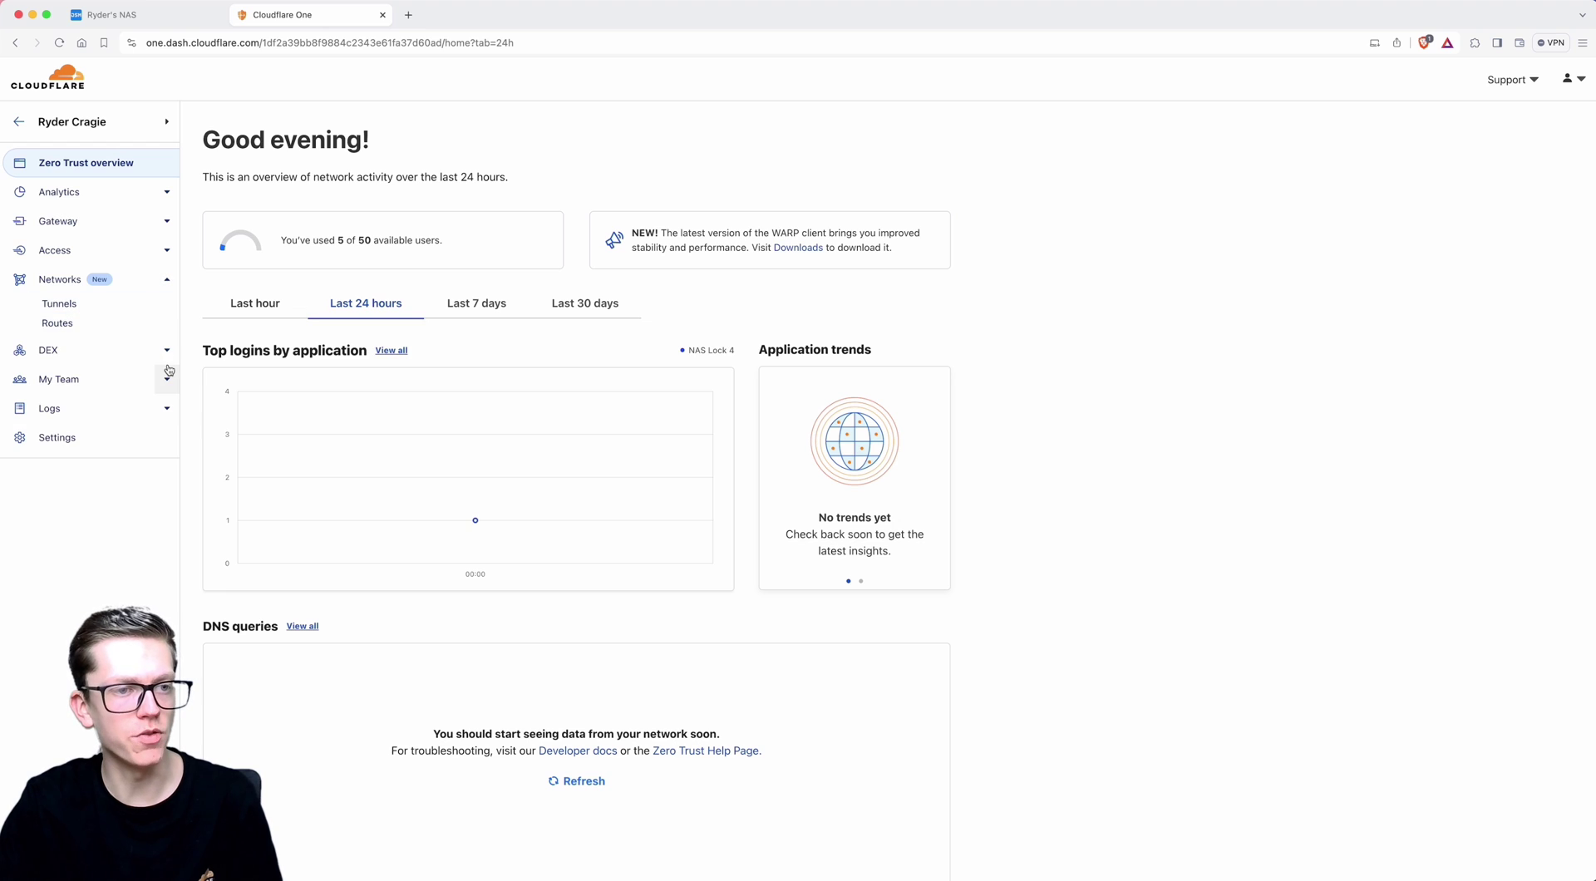
{"action": "left_click", "coordinate": [92, 306]}
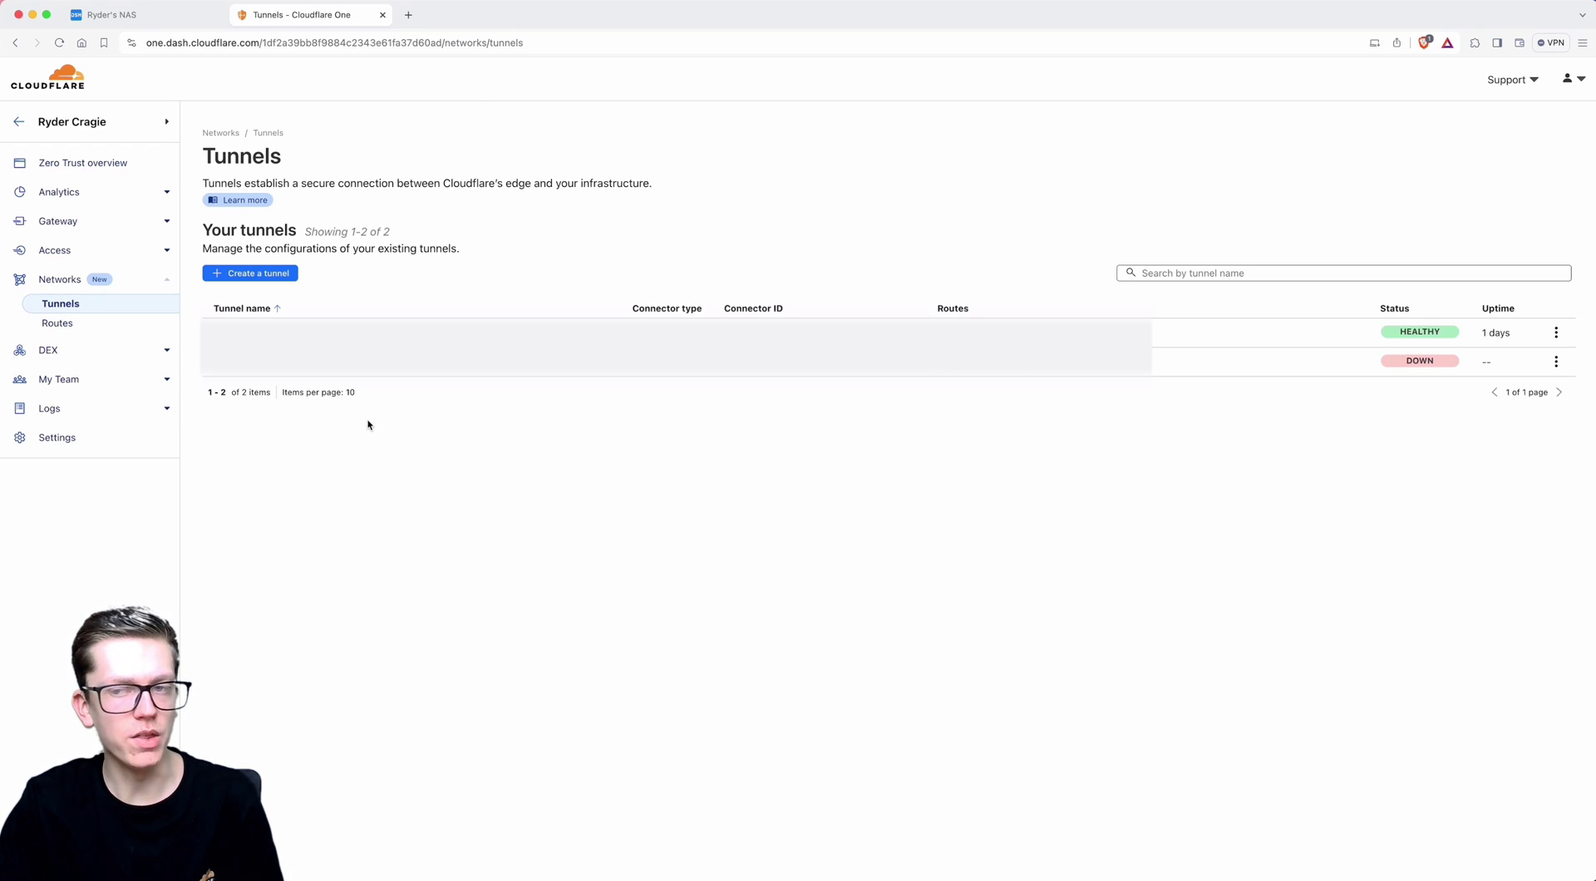
Create a tunnel with the Cloudflared connector, name it Website Hosting, and save it
{"action": "left_click", "coordinate": [236, 274]}
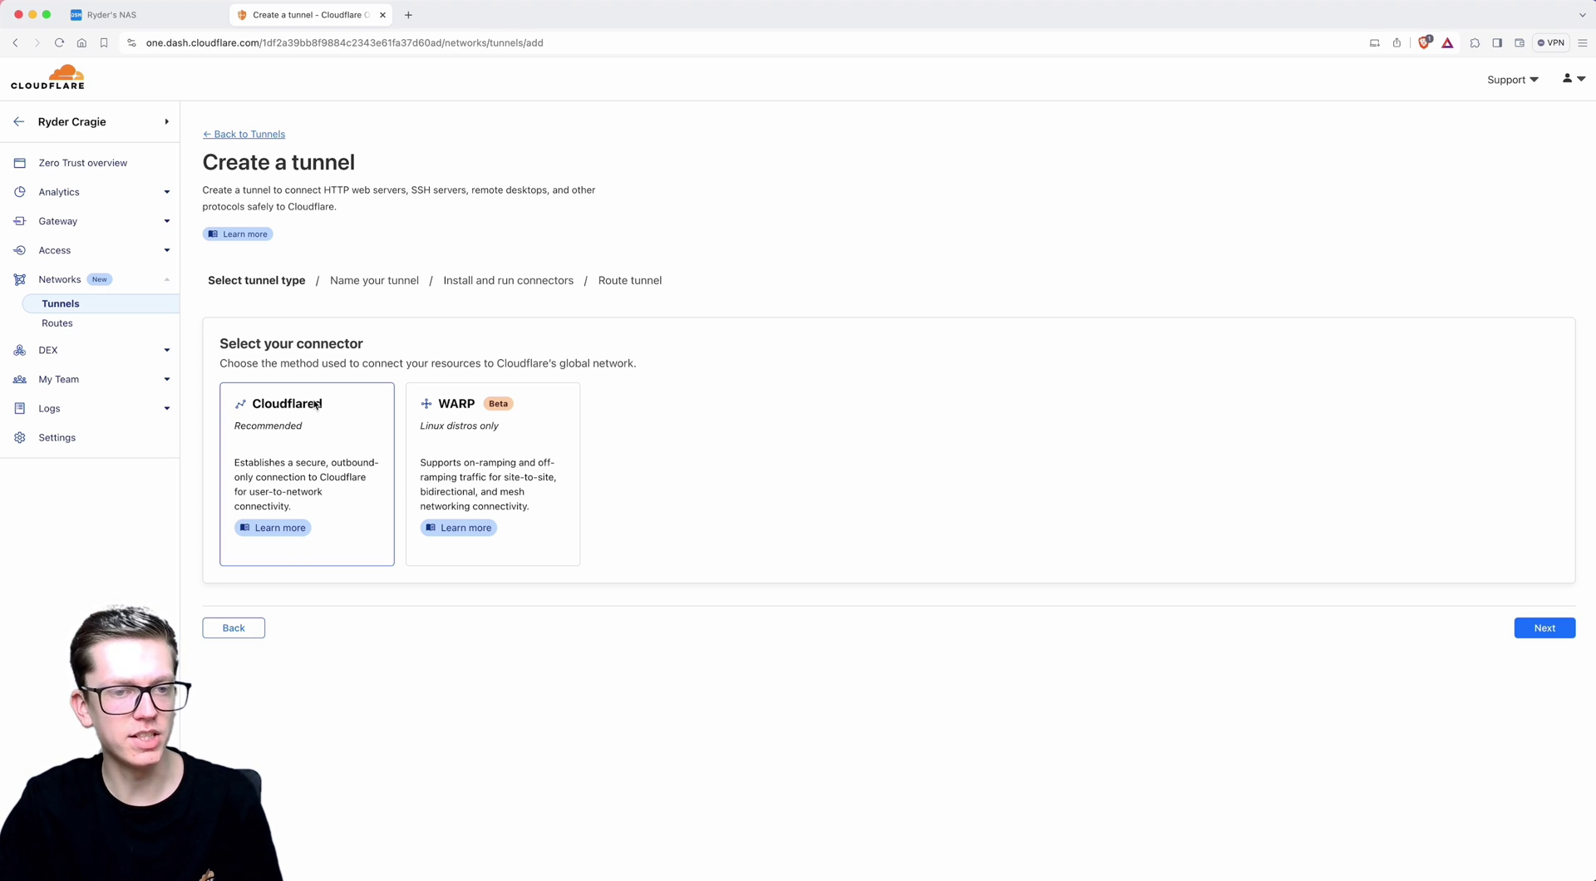
{"action": "left_click", "coordinate": [1544, 630]}
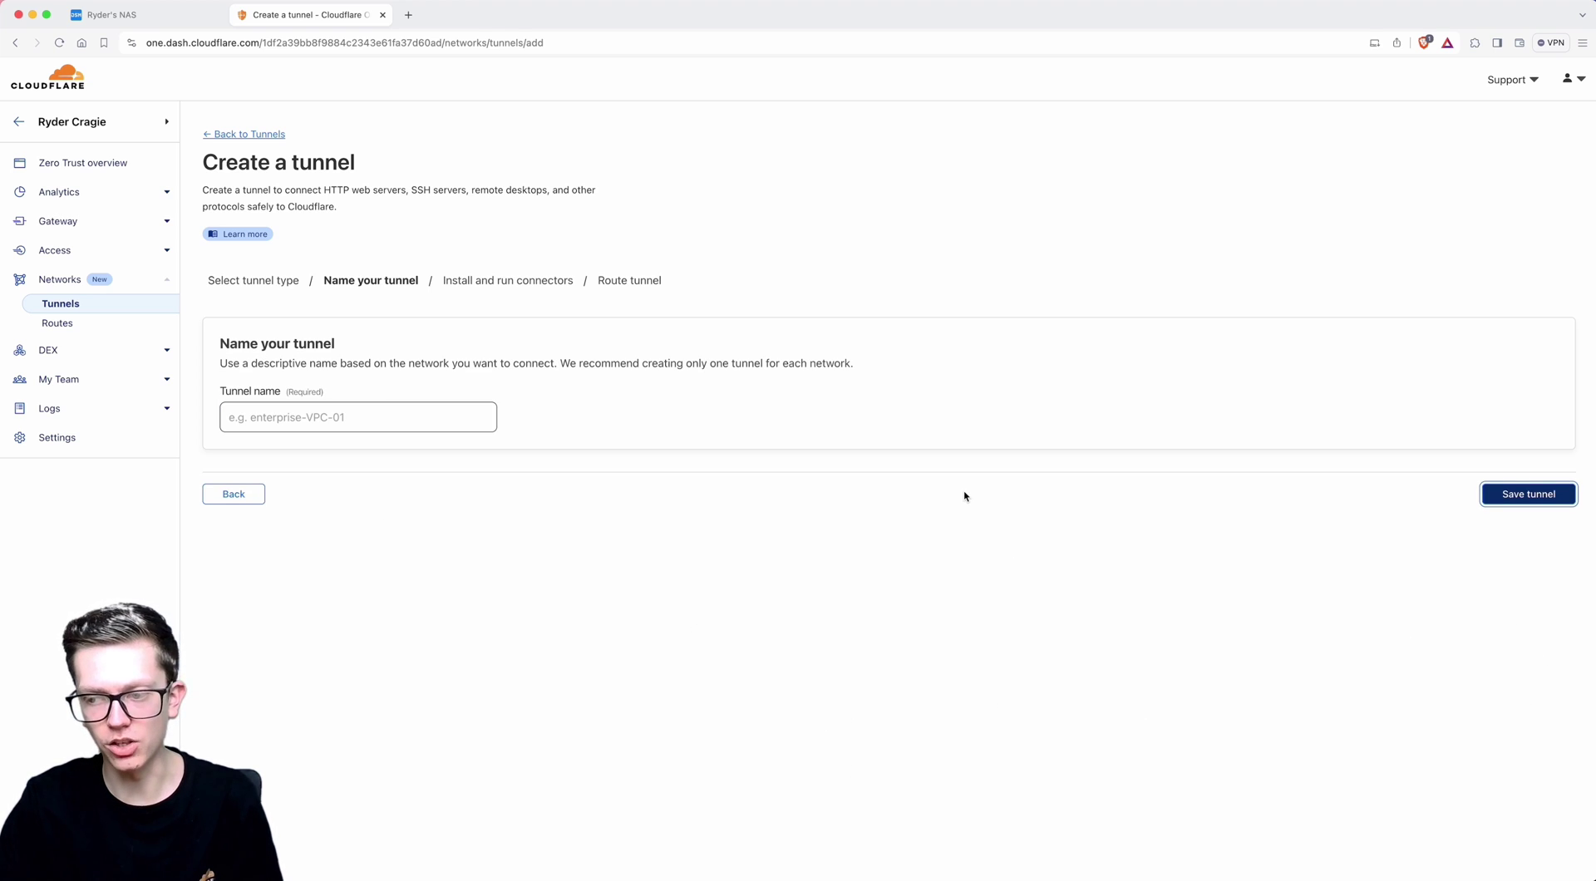
{"action": "left_click", "coordinate": [490, 417]}
{"action": "type", "text": "W"}
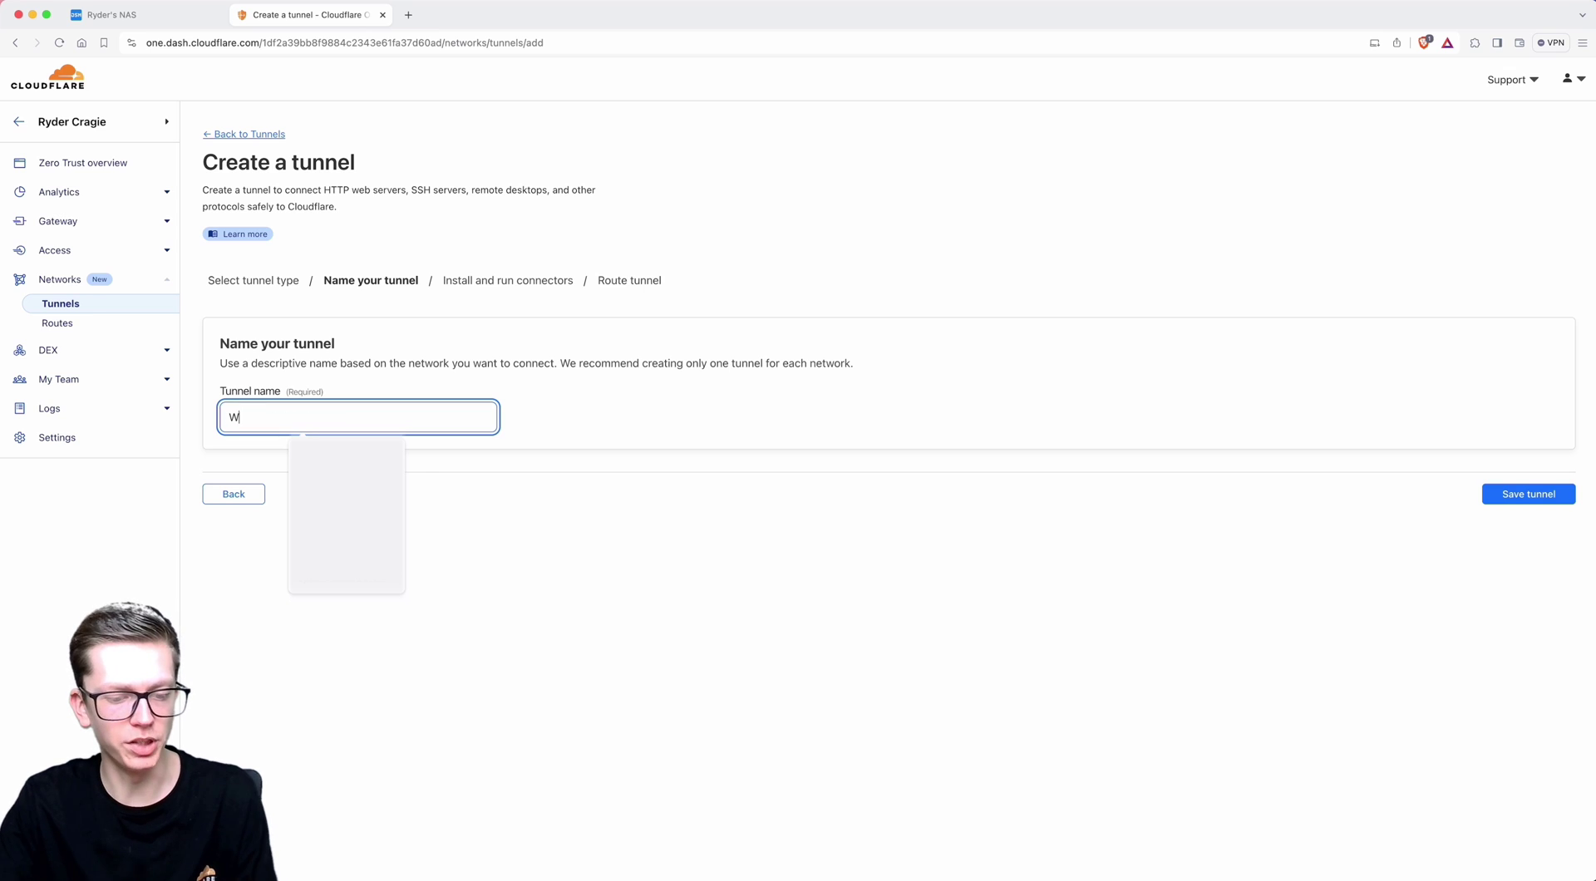
{"action": "type", "text": "ebsite Hosting"}
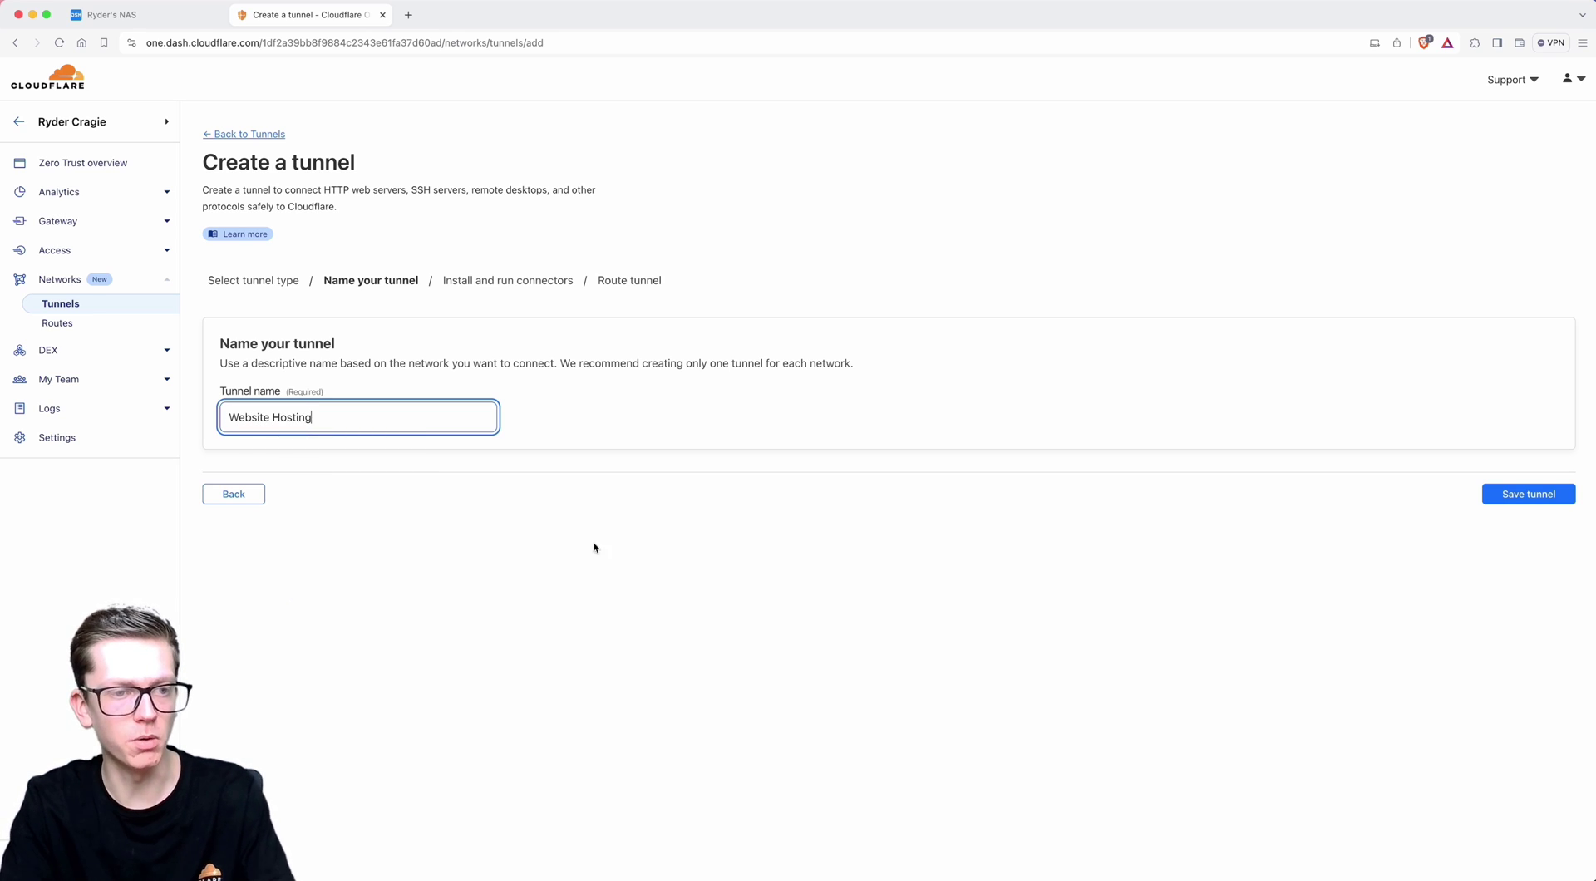
{"action": "left_click", "coordinate": [1566, 626]}
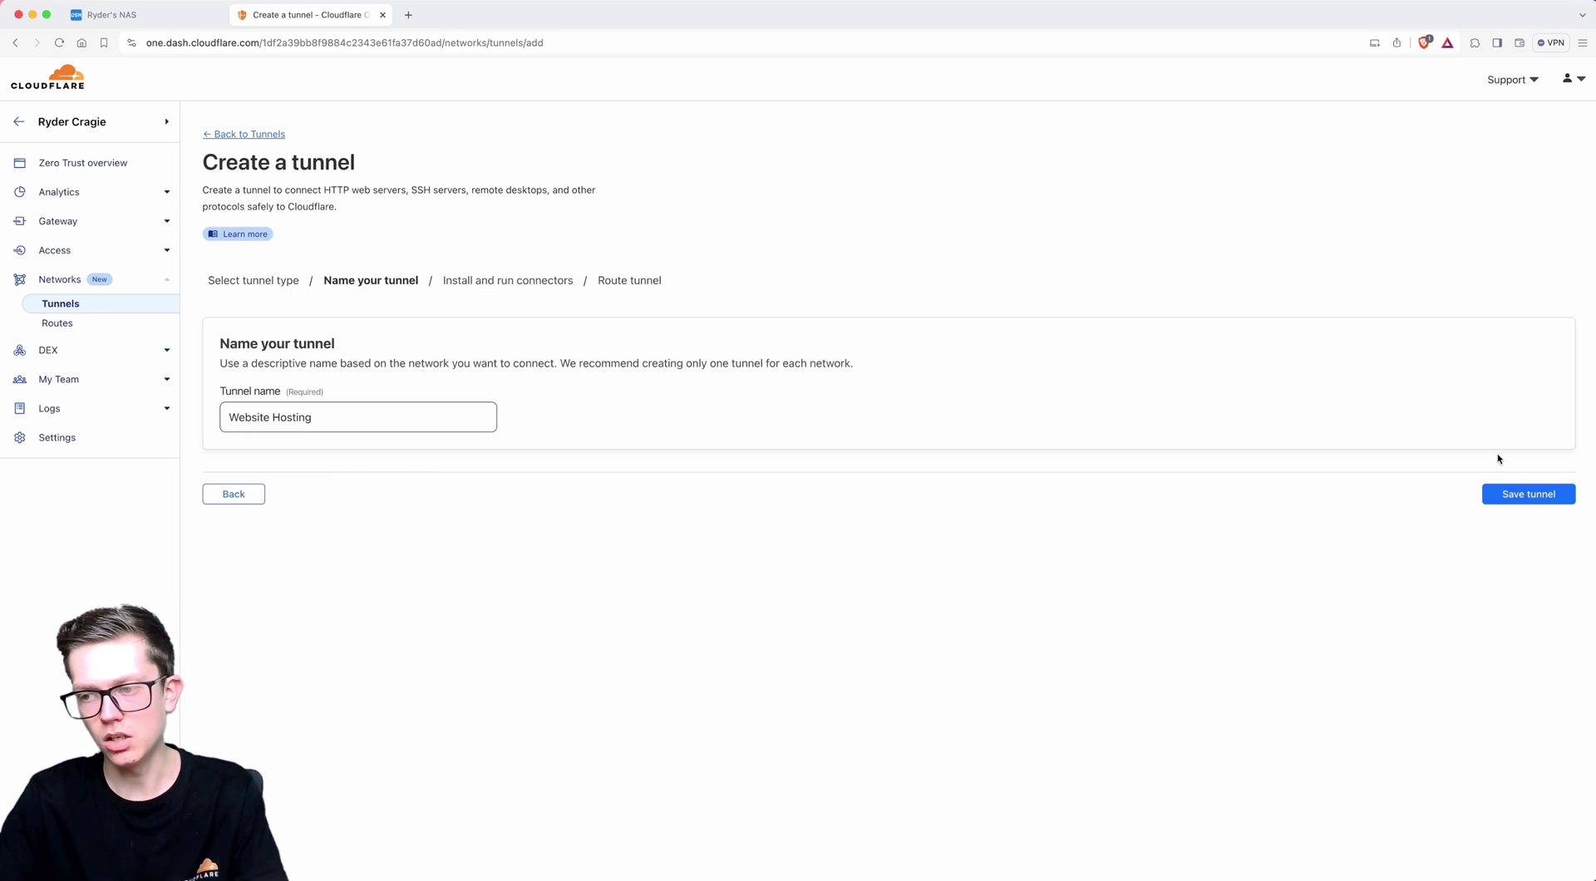
{"action": "left_click", "coordinate": [1538, 504]}
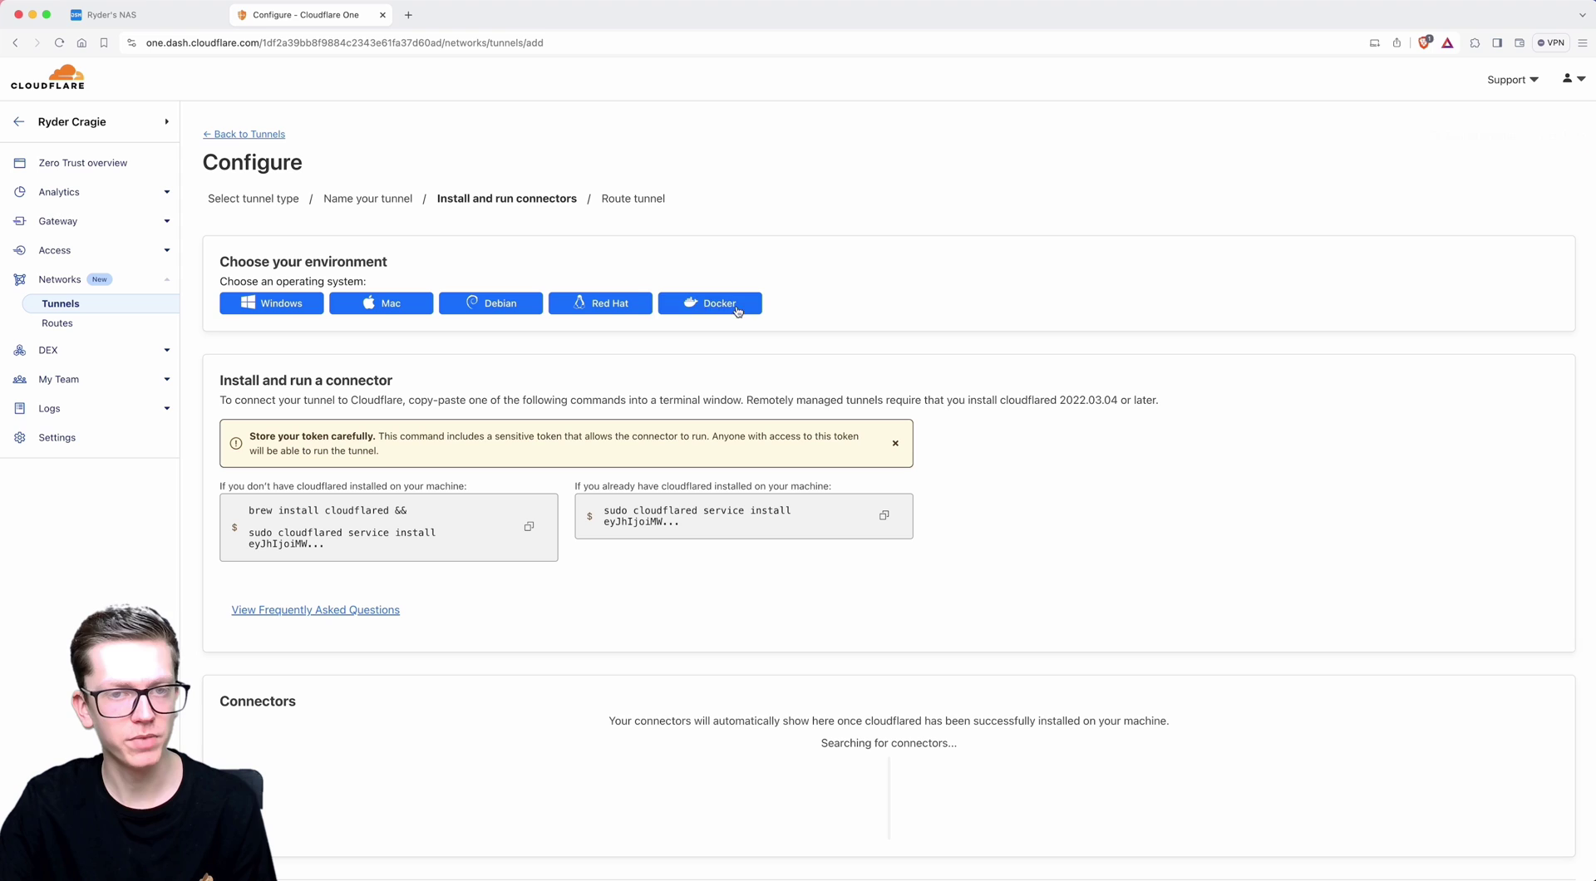
Copy the tunnel's Docker connector command and paste it, including its token, into a new TextEdit document
{"action": "left_click", "coordinate": [710, 302]}
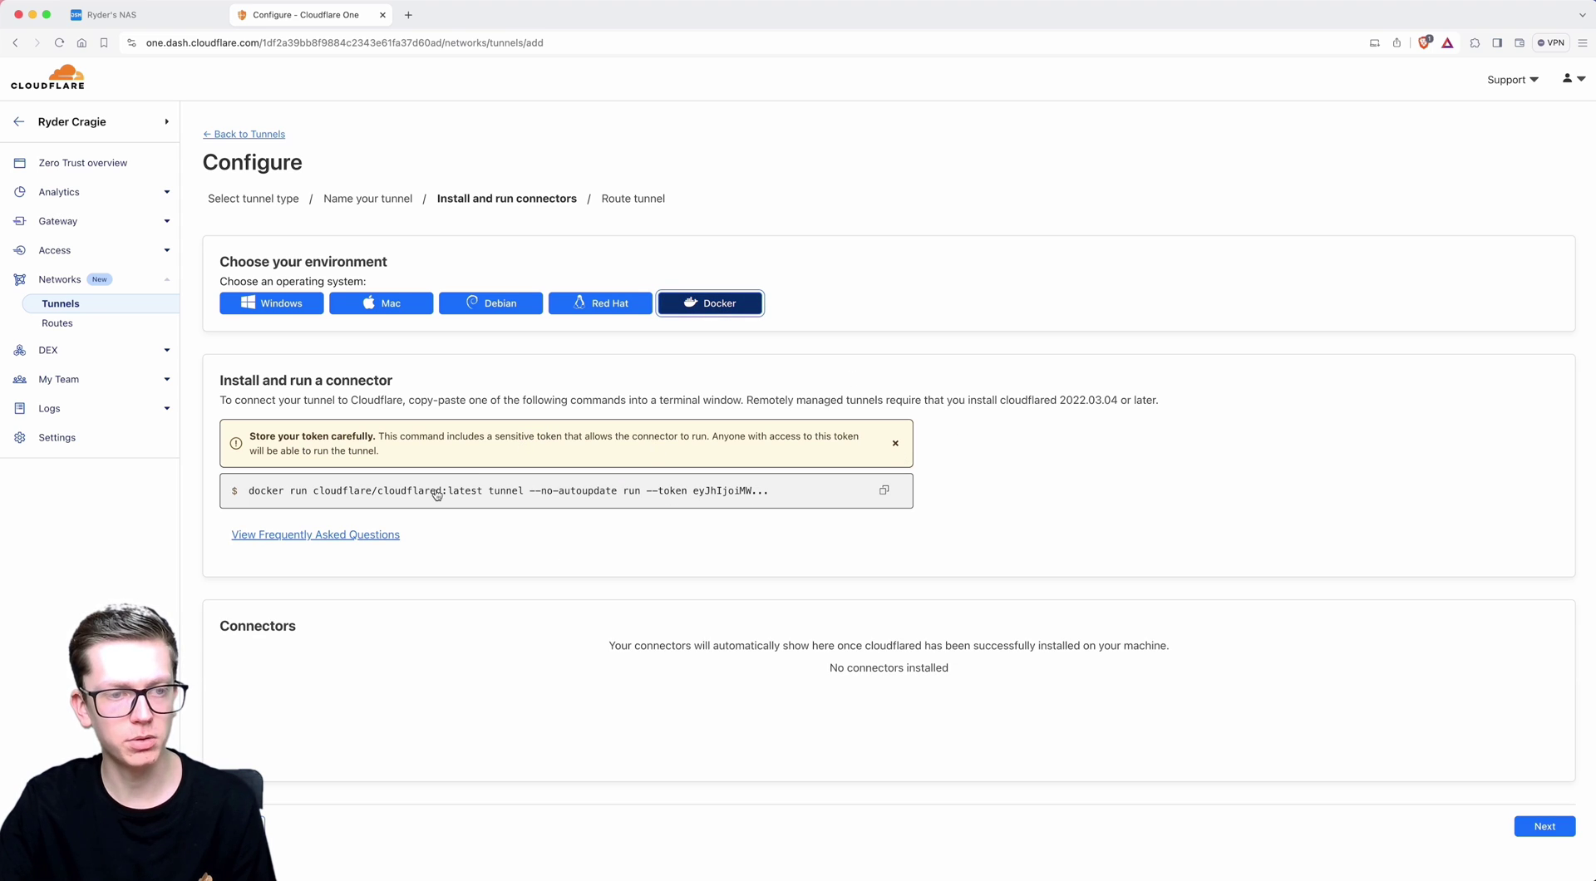
{"action": "left_click", "coordinate": [594, 490]}
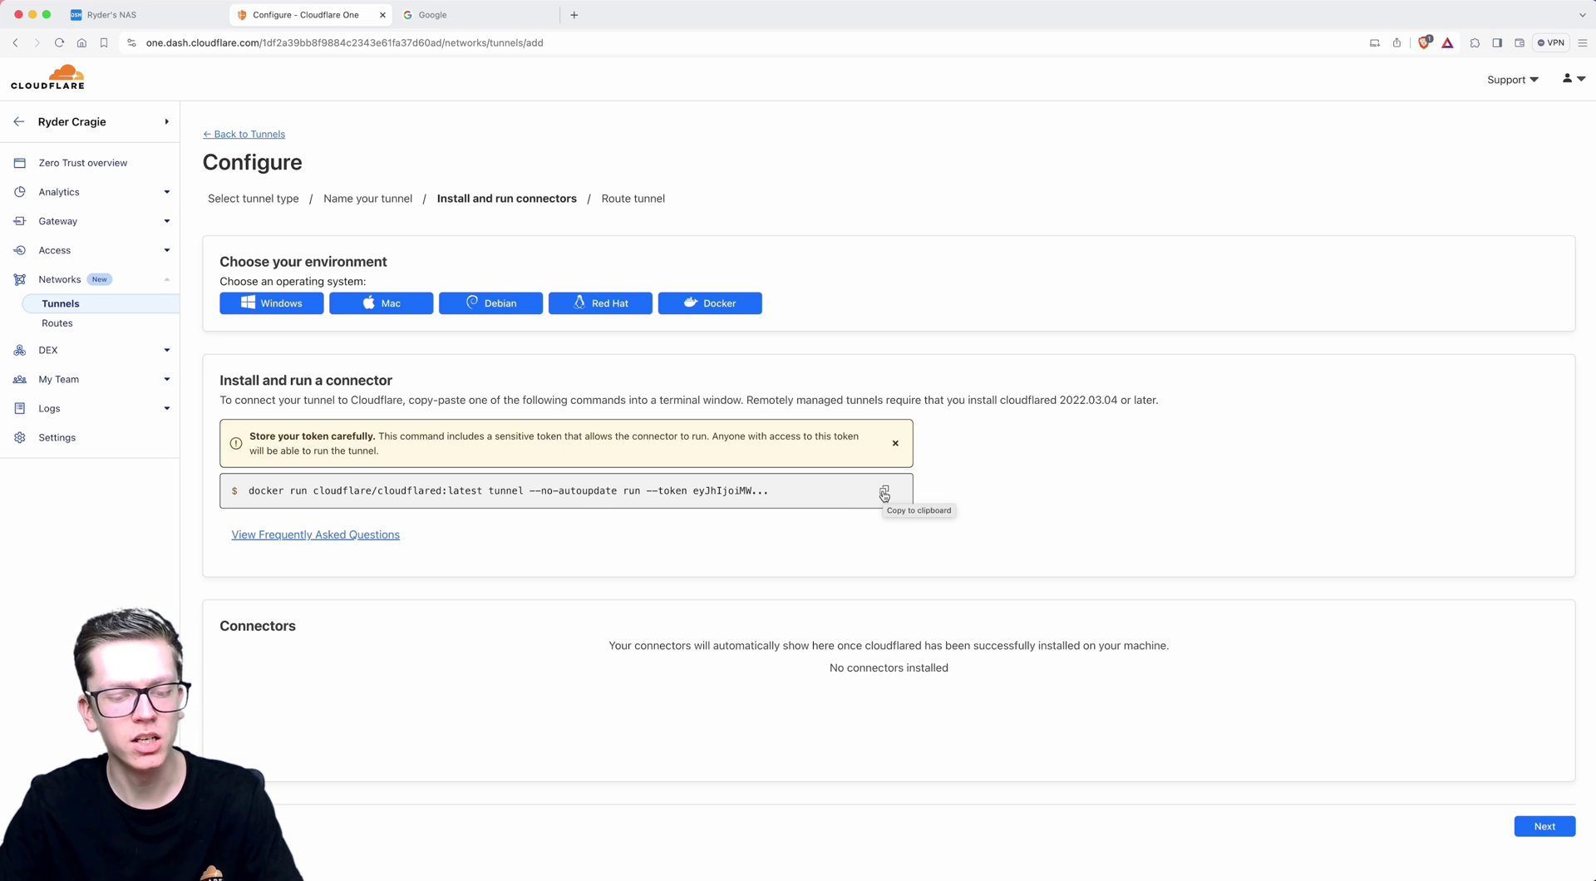
{"action": "key", "text": "super+space"}
{"action": "type", "text": "tex"}
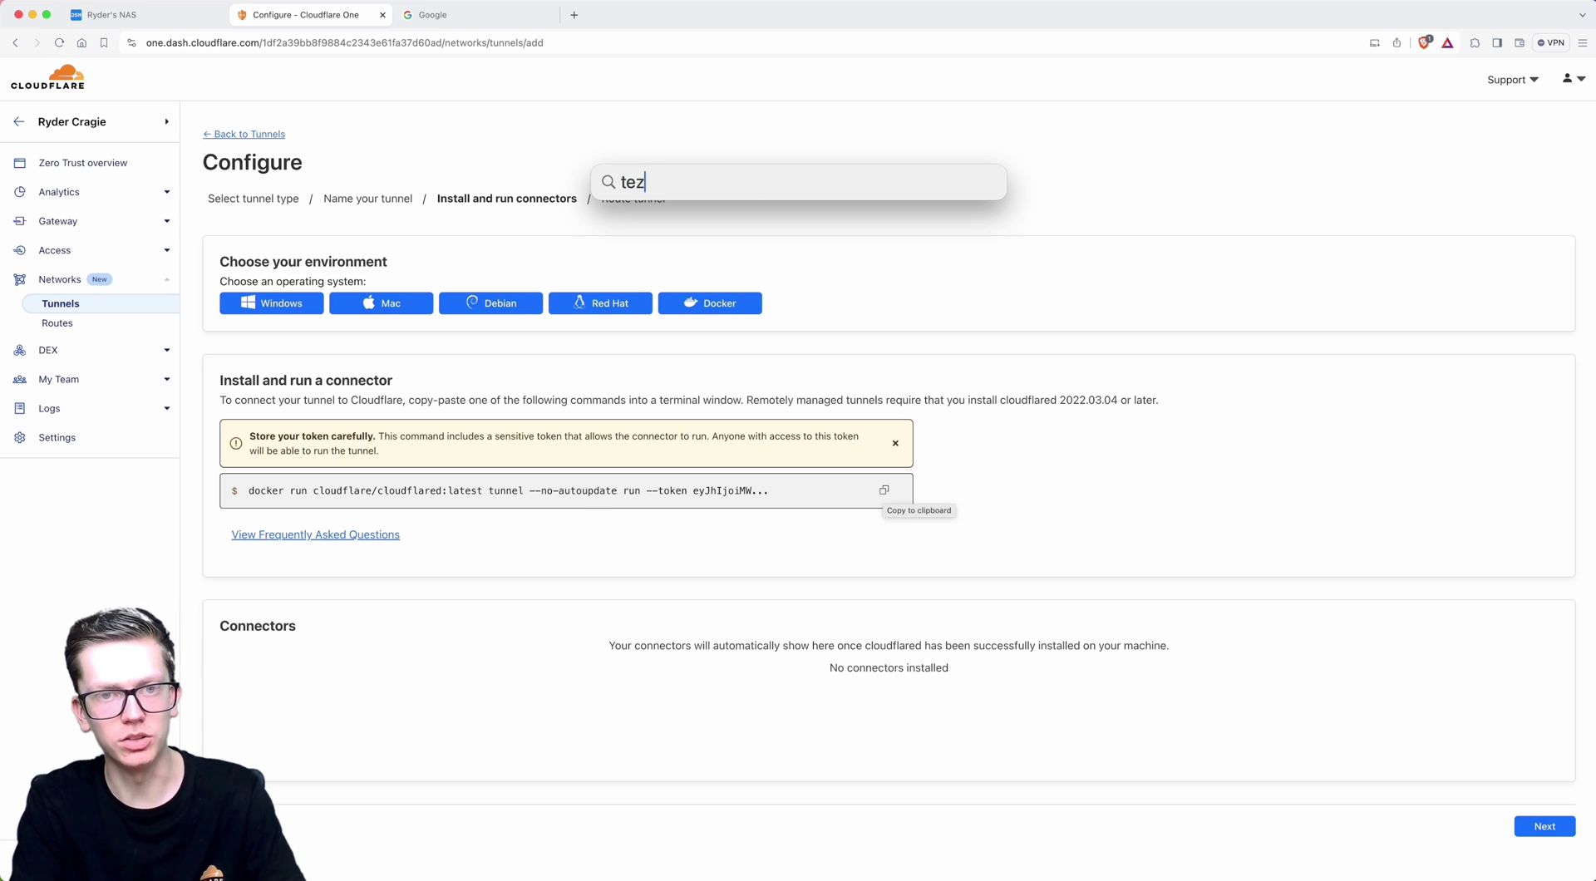
{"action": "key", "text": "Return"}
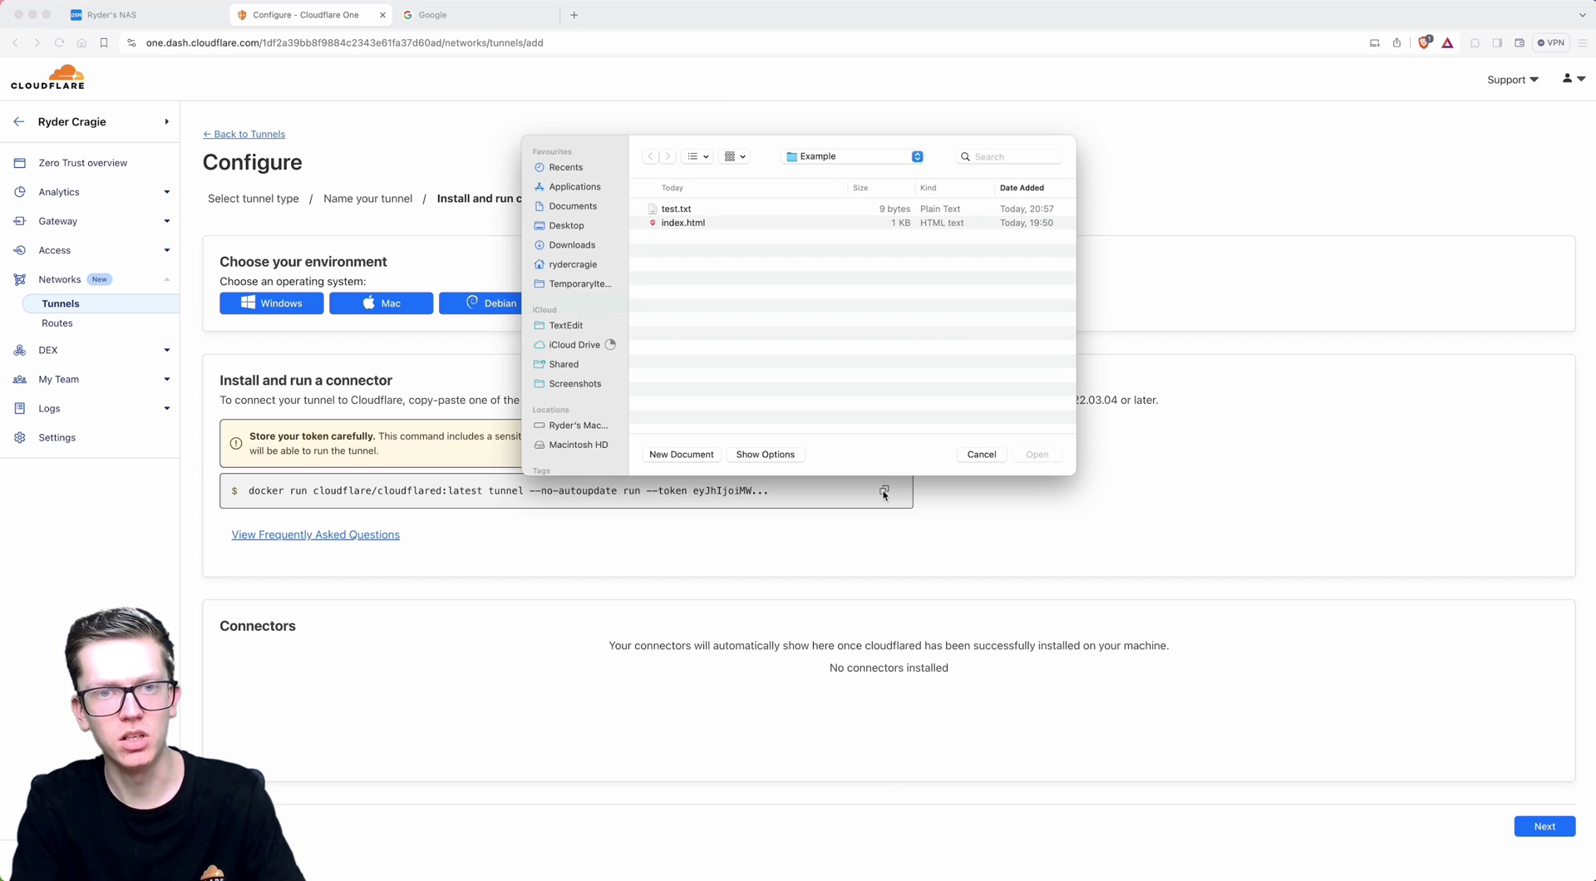
{"action": "left_click", "coordinate": [711, 454]}
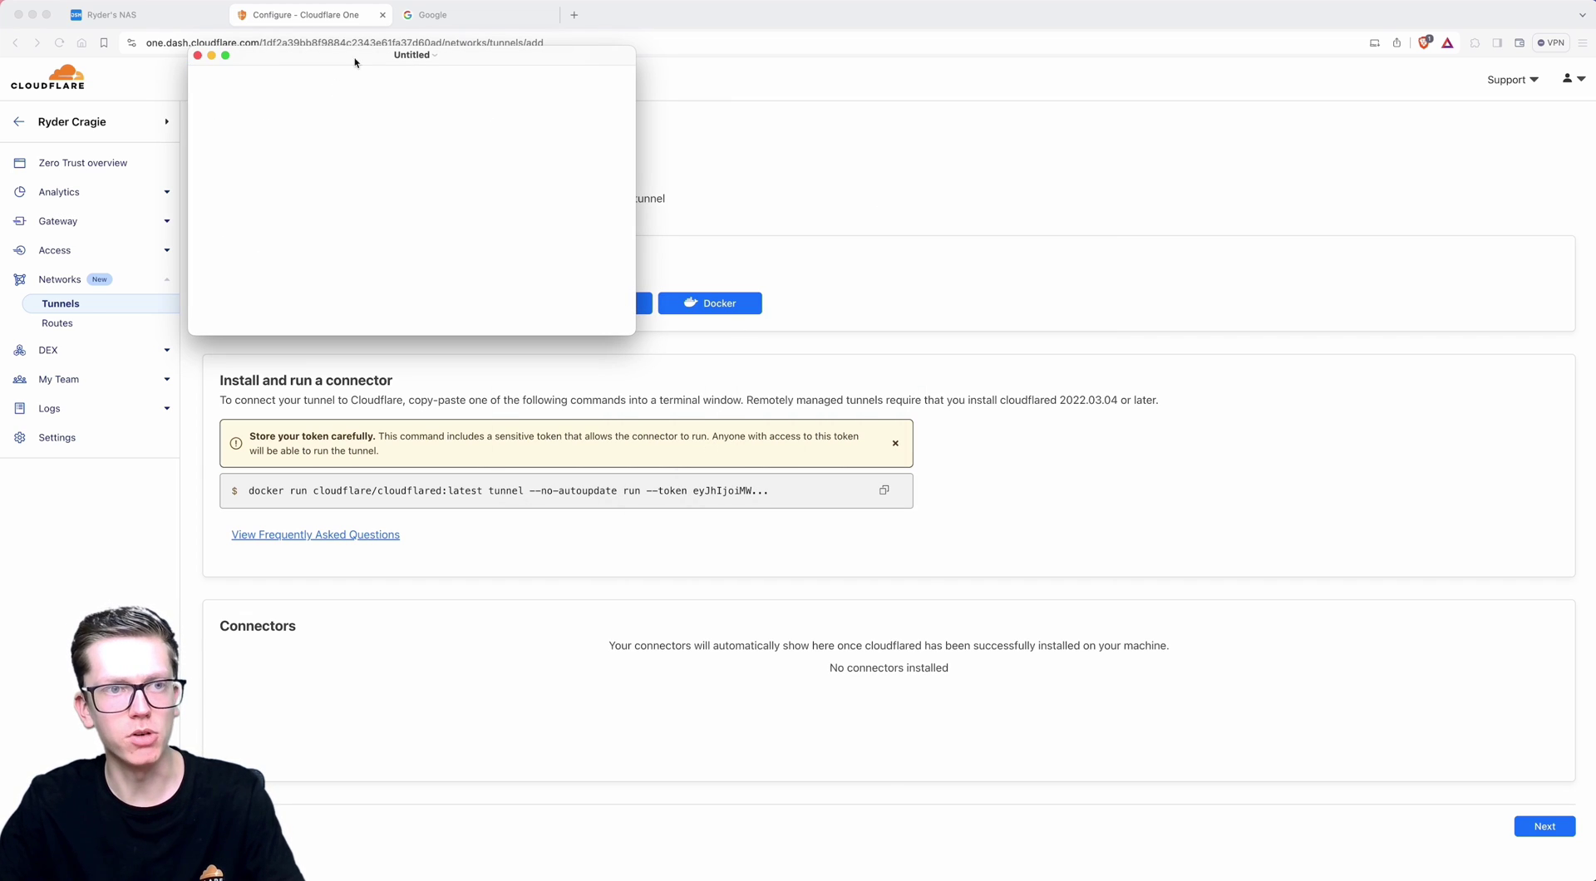
{"action": "double_click", "coordinate": [513, 60]}
{"action": "key", "text": "super+v"}
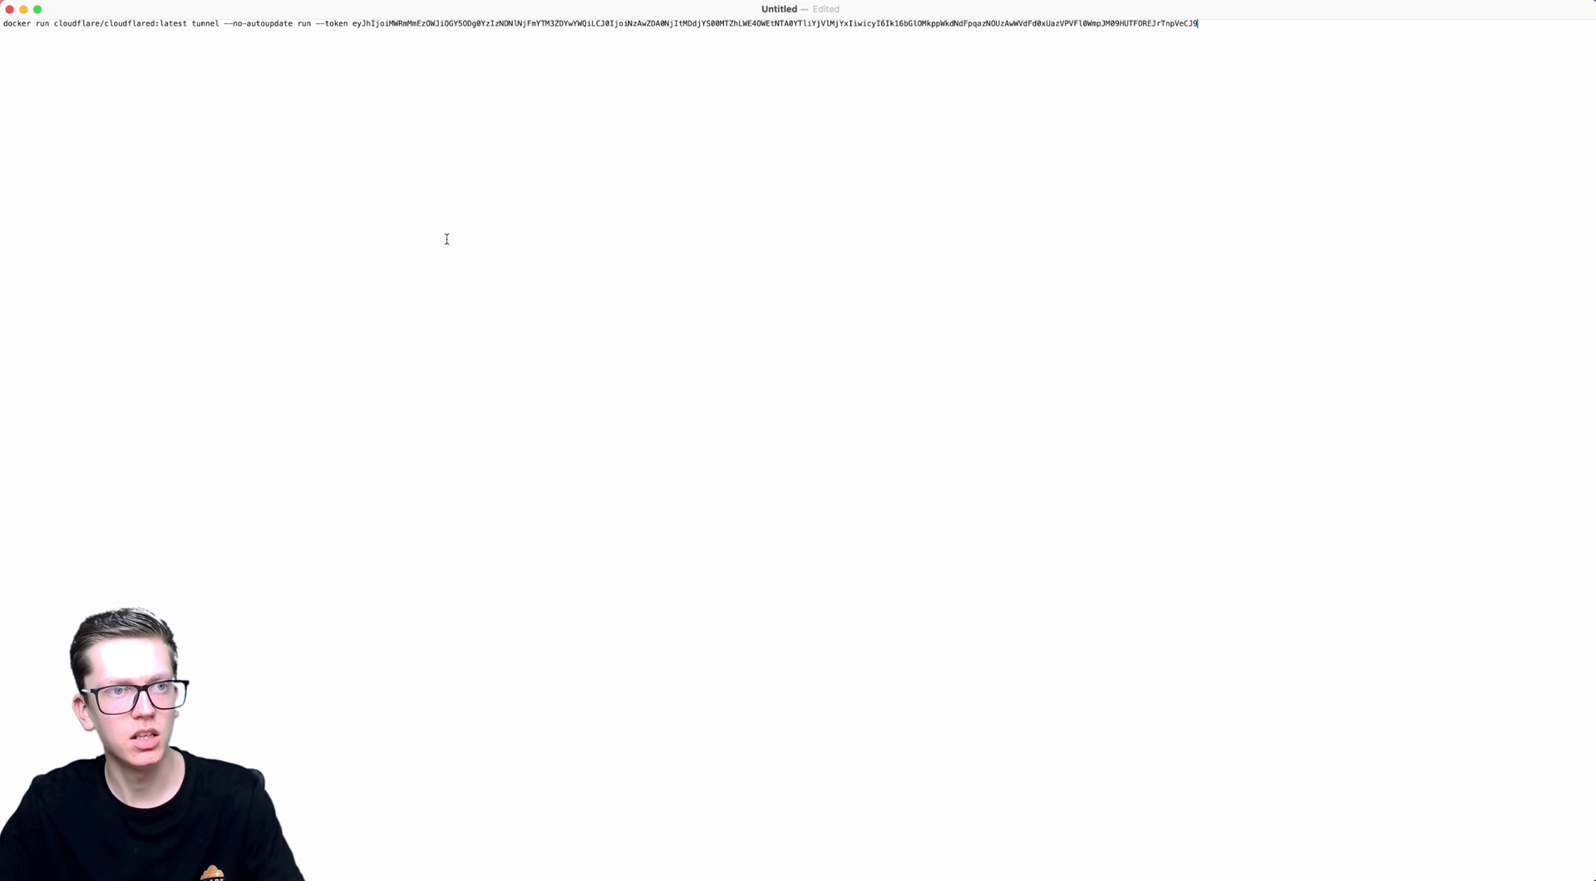
Remove "docker run cloudflare/cloudflared:latest" and "--no-autoupdate" from the pasted command, and copy the remaining "tunnel run --token" command with its token
{"action": "key", "text": "super+plus"}
{"action": "key", "text": "super+plus"}
{"action": "key", "text": "super+plus"}
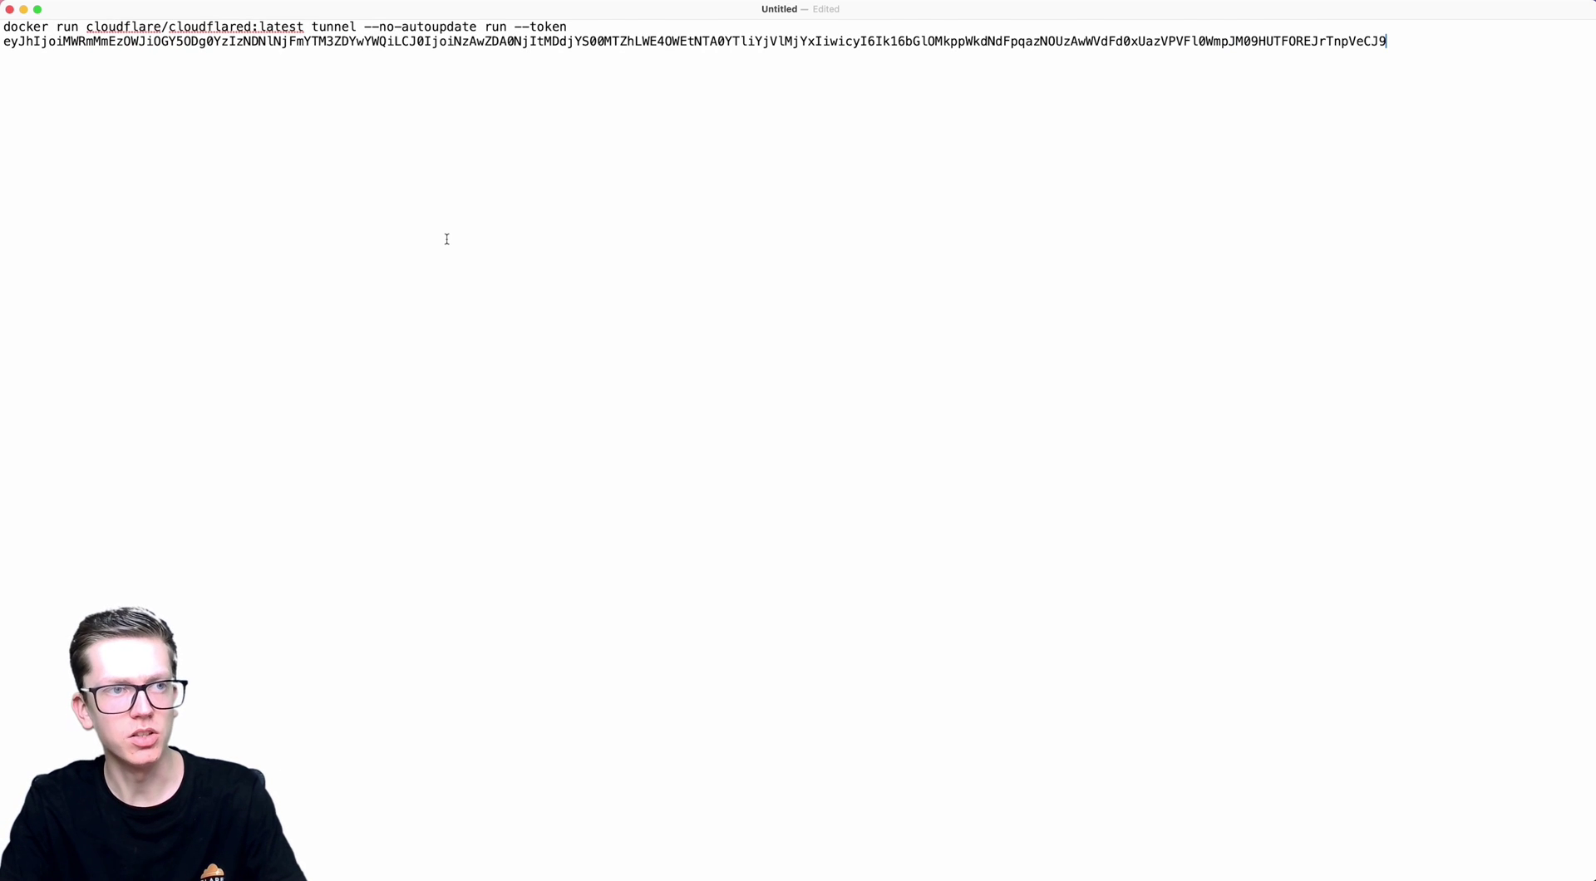
{"action": "key", "text": "super+plus"}
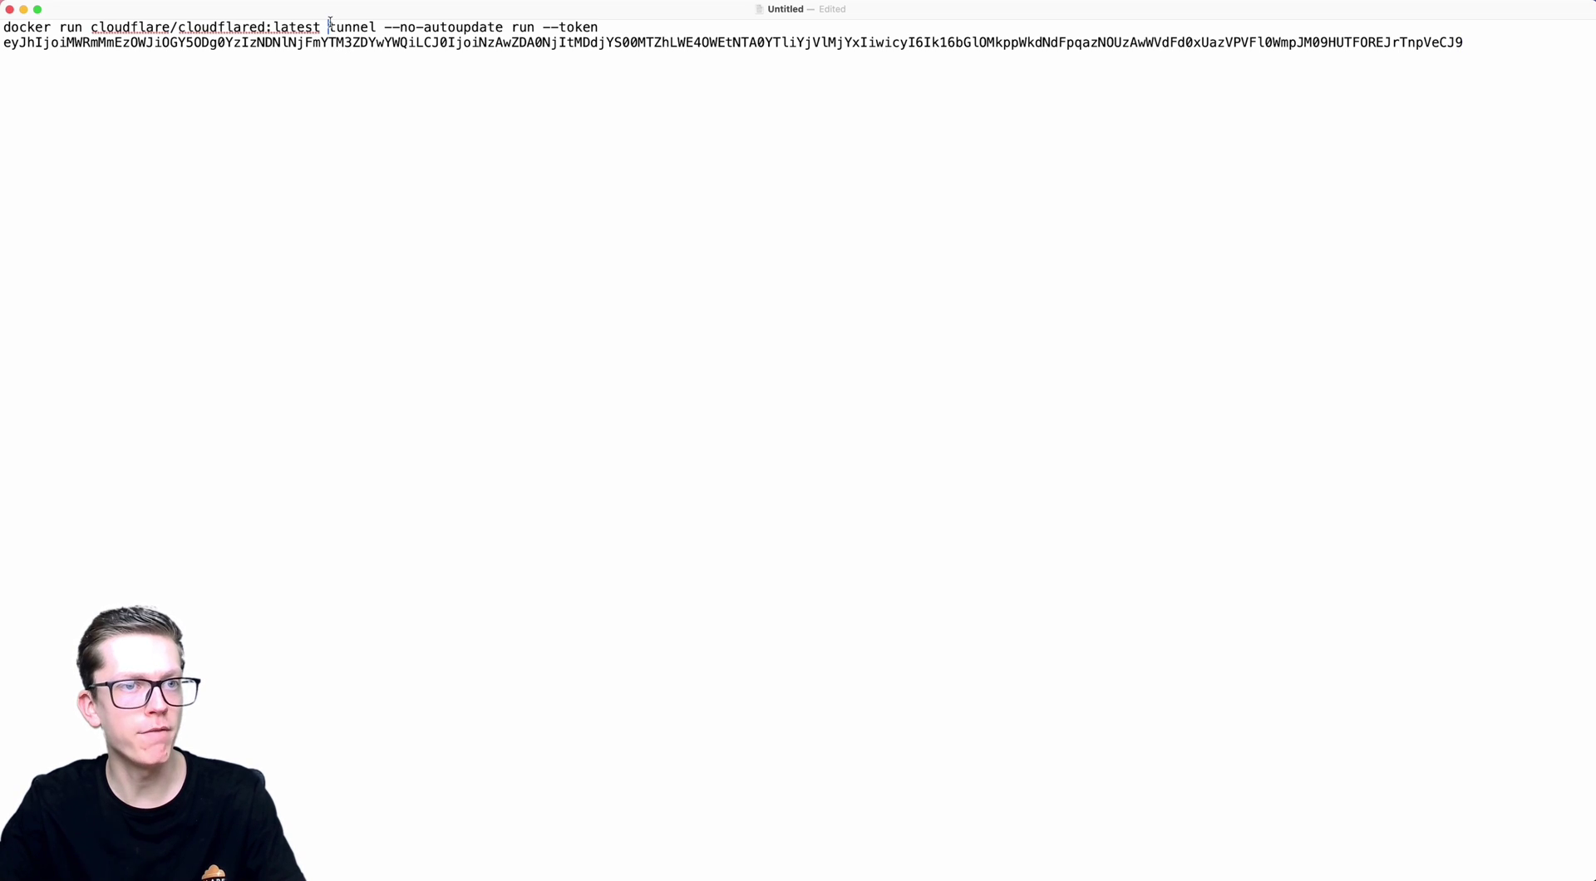
{"action": "left_click_drag", "start_coordinate": [330, 25], "coordinate": [2, 4]}
{"action": "key", "text": "BackSpace"}
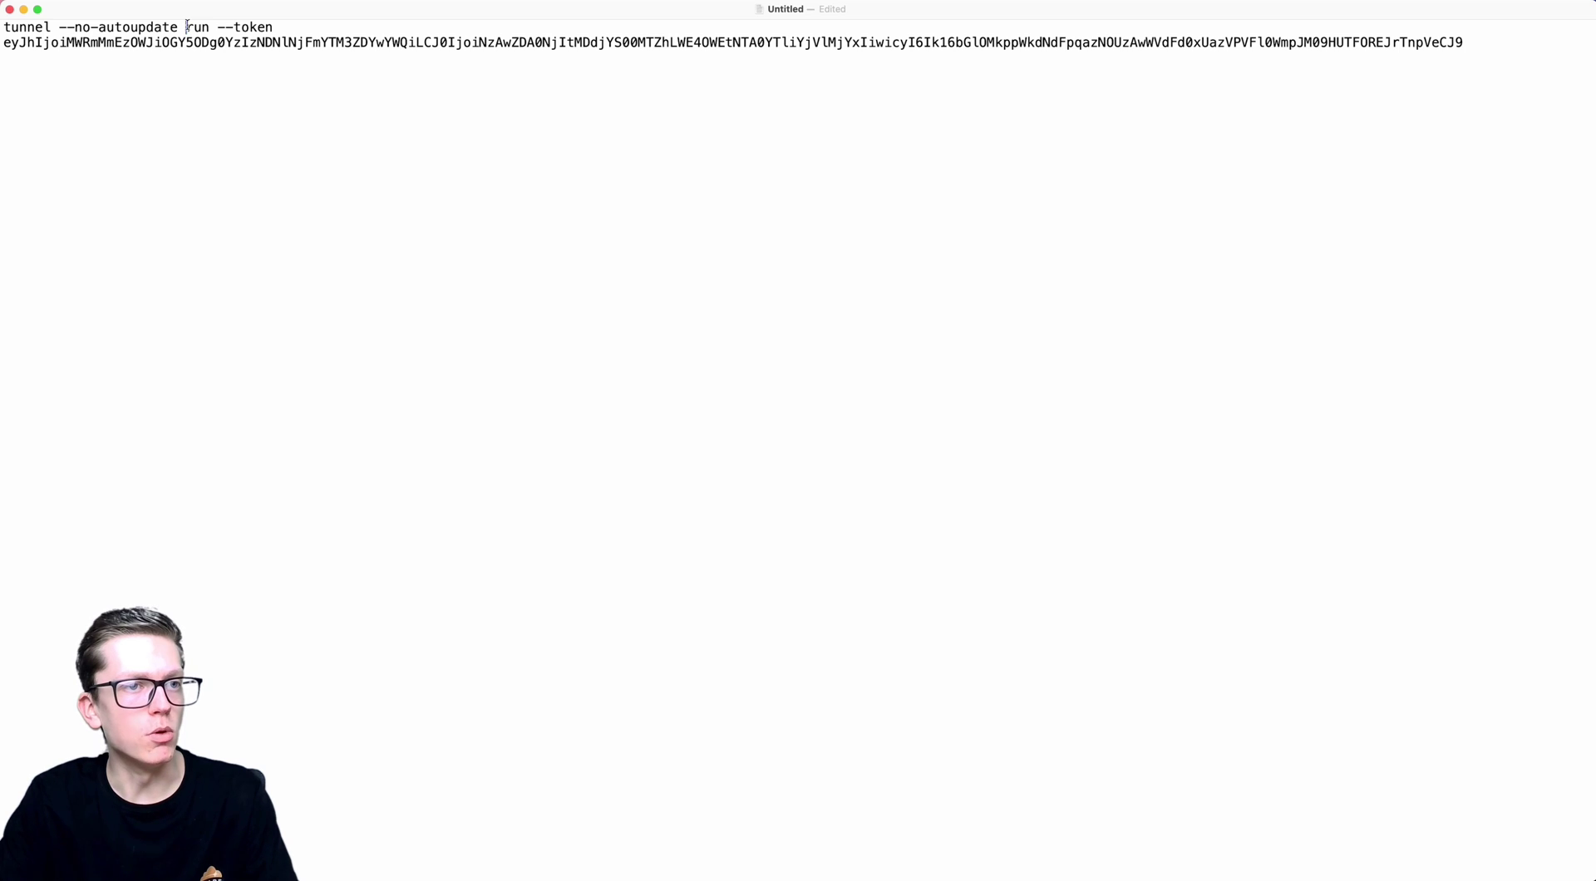
{"action": "left_click_drag", "start_coordinate": [187, 27], "coordinate": [60, 31]}
{"action": "key", "text": "BackSpace"}
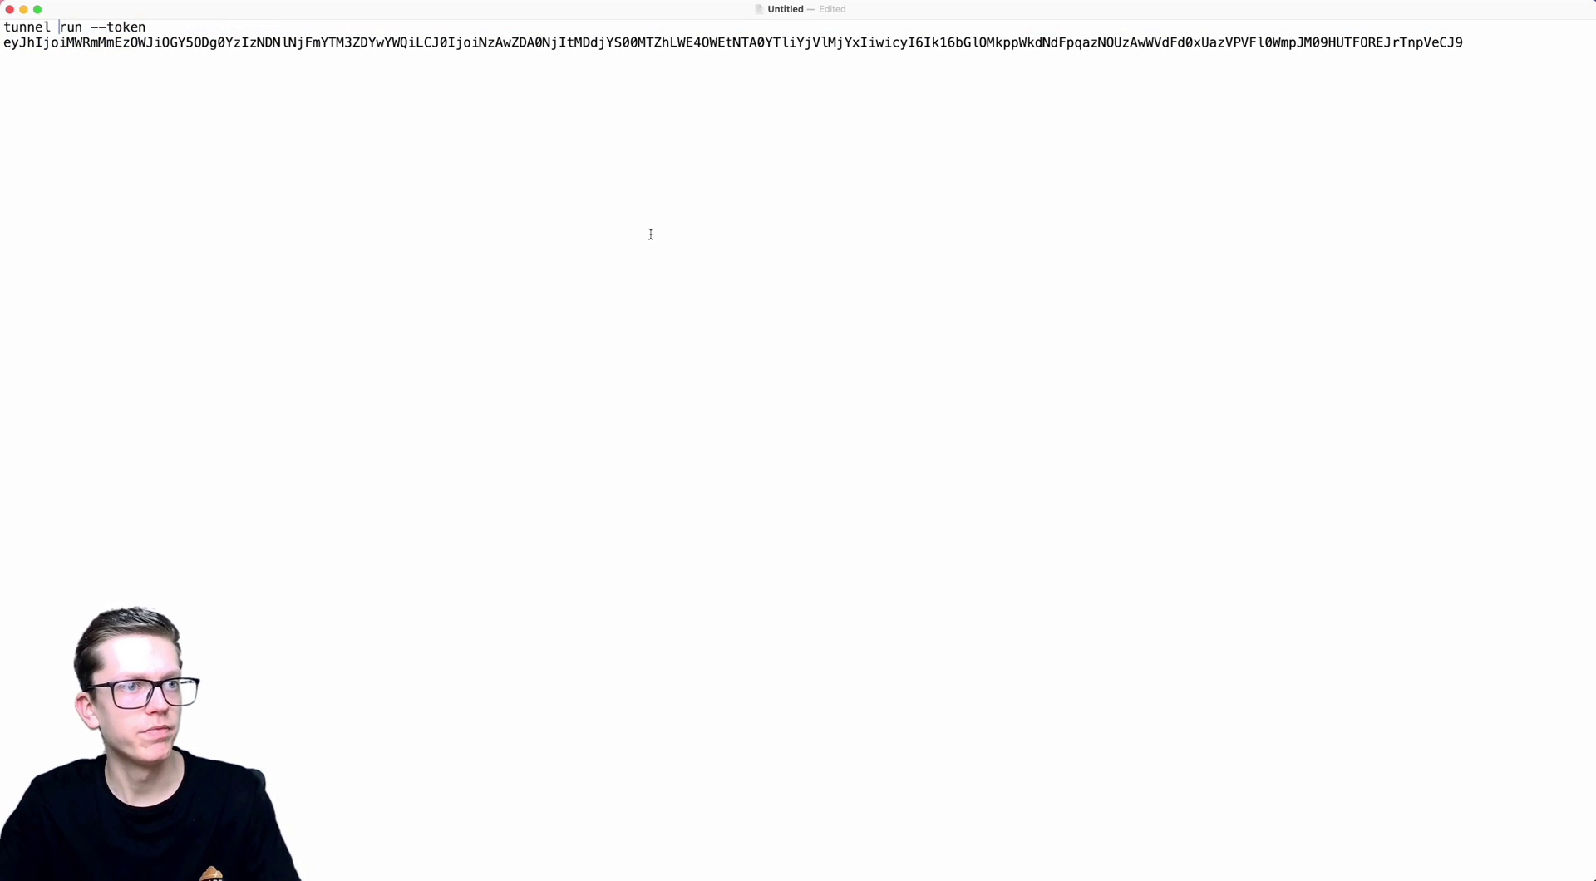
{"action": "key", "text": "super+shift+Left"}
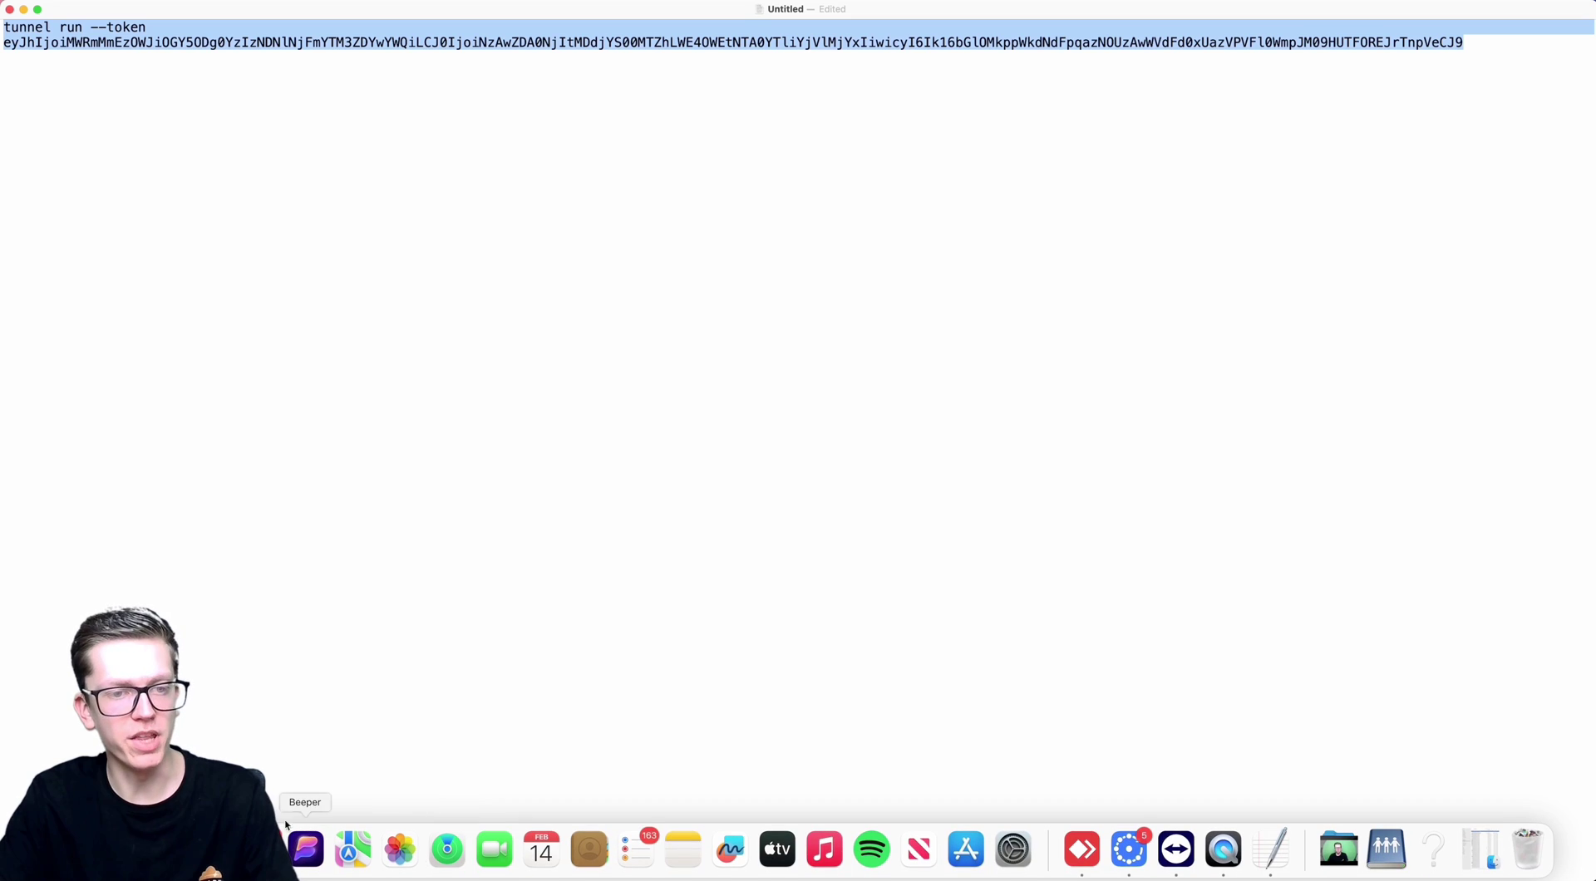
Switch back to the NAS browser page, paste the tunnel command with its token as the container's execution command, and finish creating the container
{"action": "left_click", "coordinate": [307, 867]}
{"action": "left_click", "coordinate": [104, 15]}
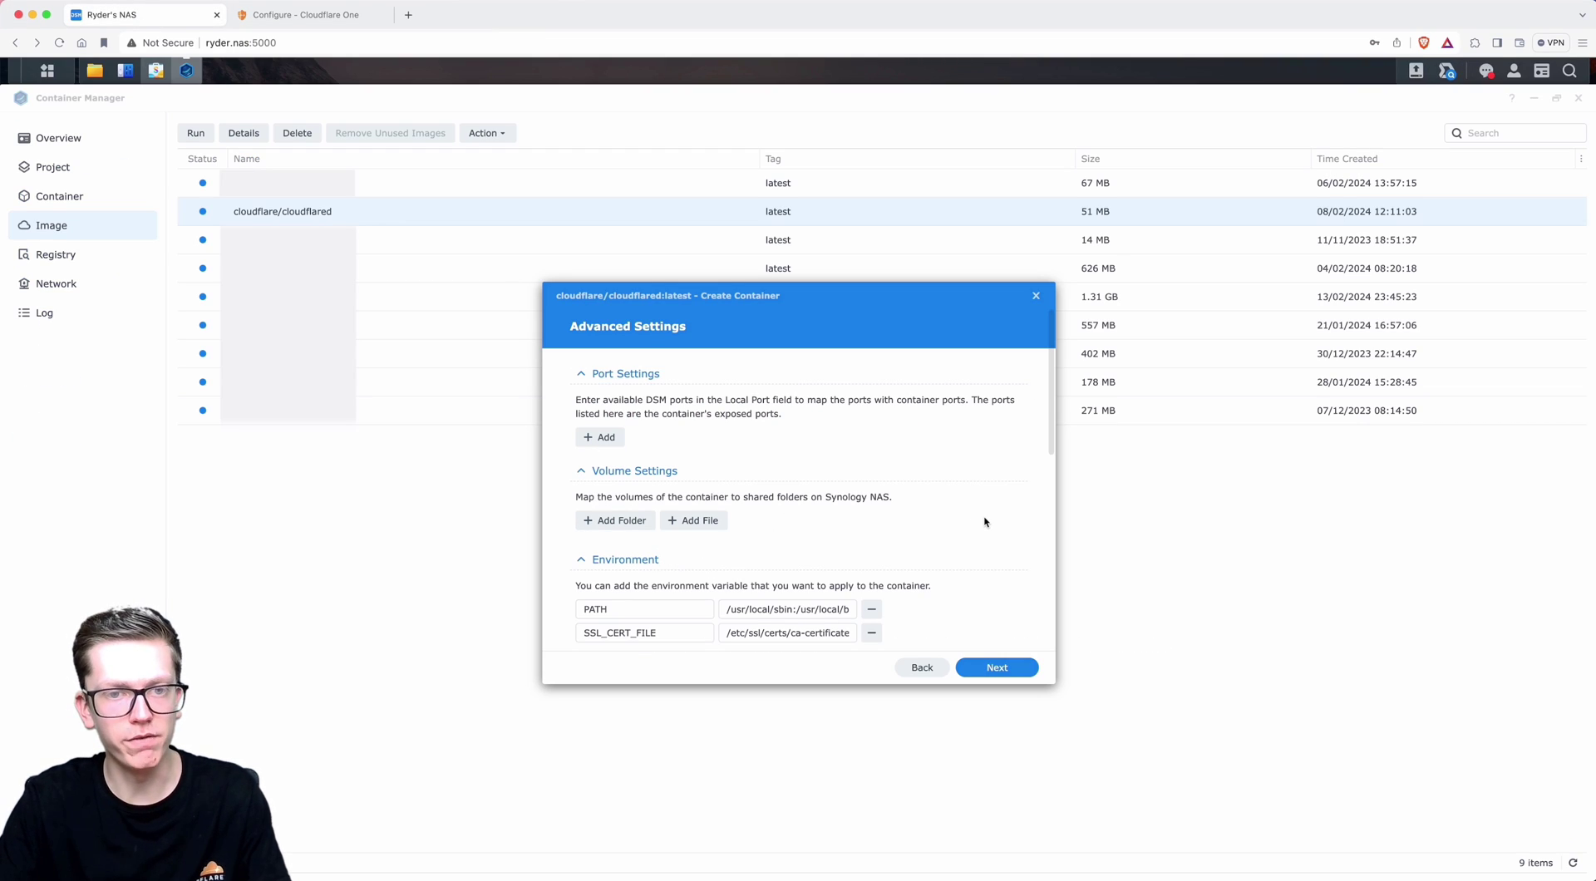
{"action": "scroll", "coordinate": [986, 519], "scroll_direction": "down", "scroll_amount": 2}
{"action": "scroll", "coordinate": [985, 522], "scroll_direction": "down", "scroll_amount": 8}
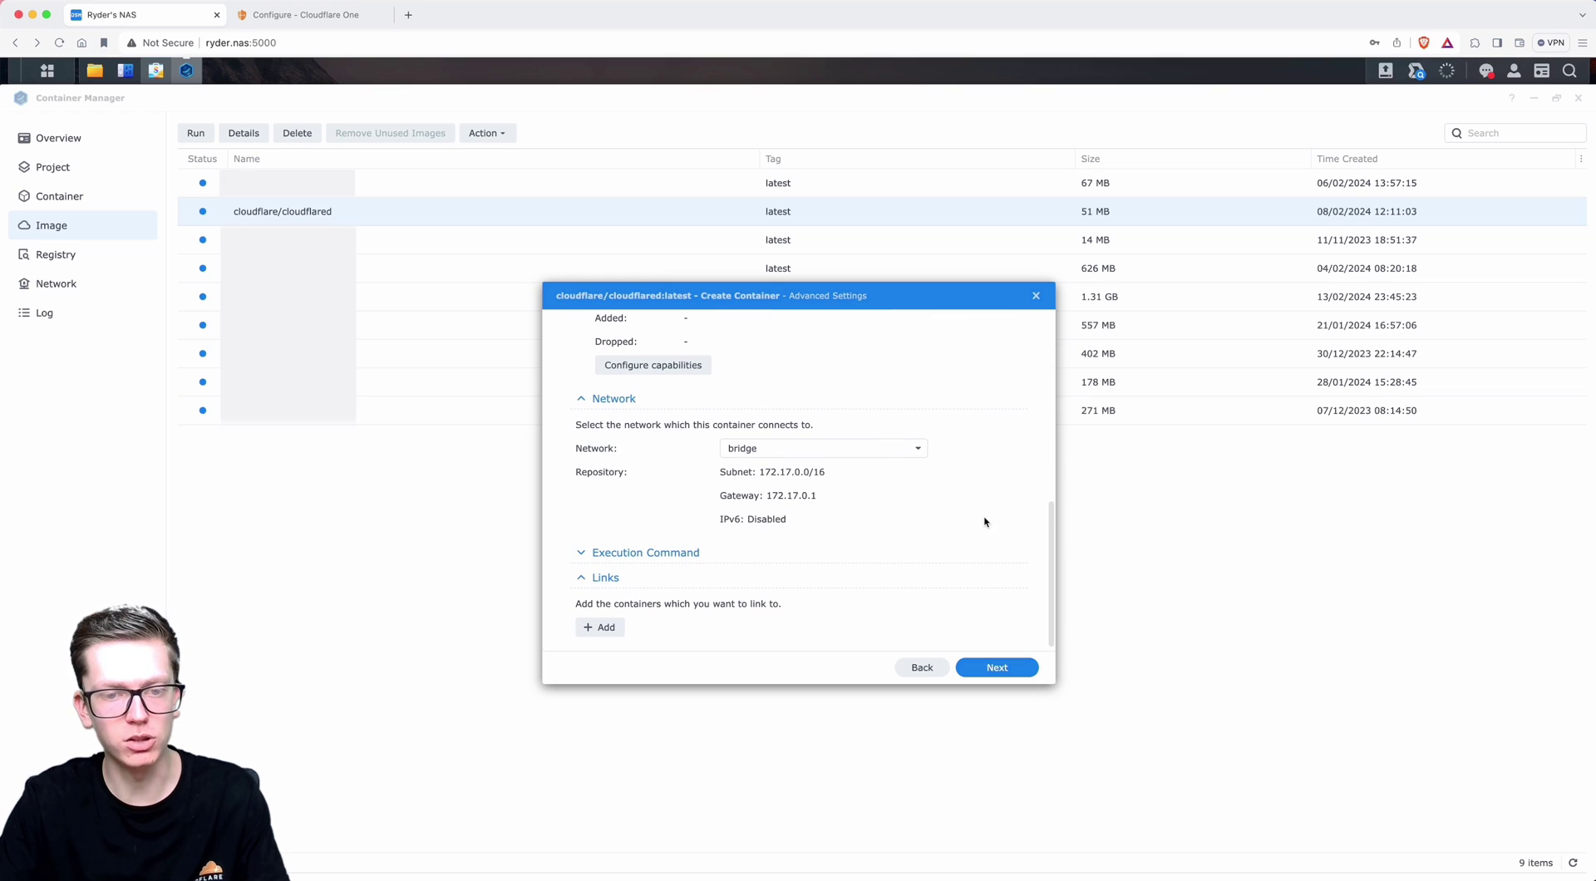
{"action": "left_click", "coordinate": [643, 552]}
{"action": "scroll", "coordinate": [777, 546], "scroll_direction": "down", "scroll_amount": 1}
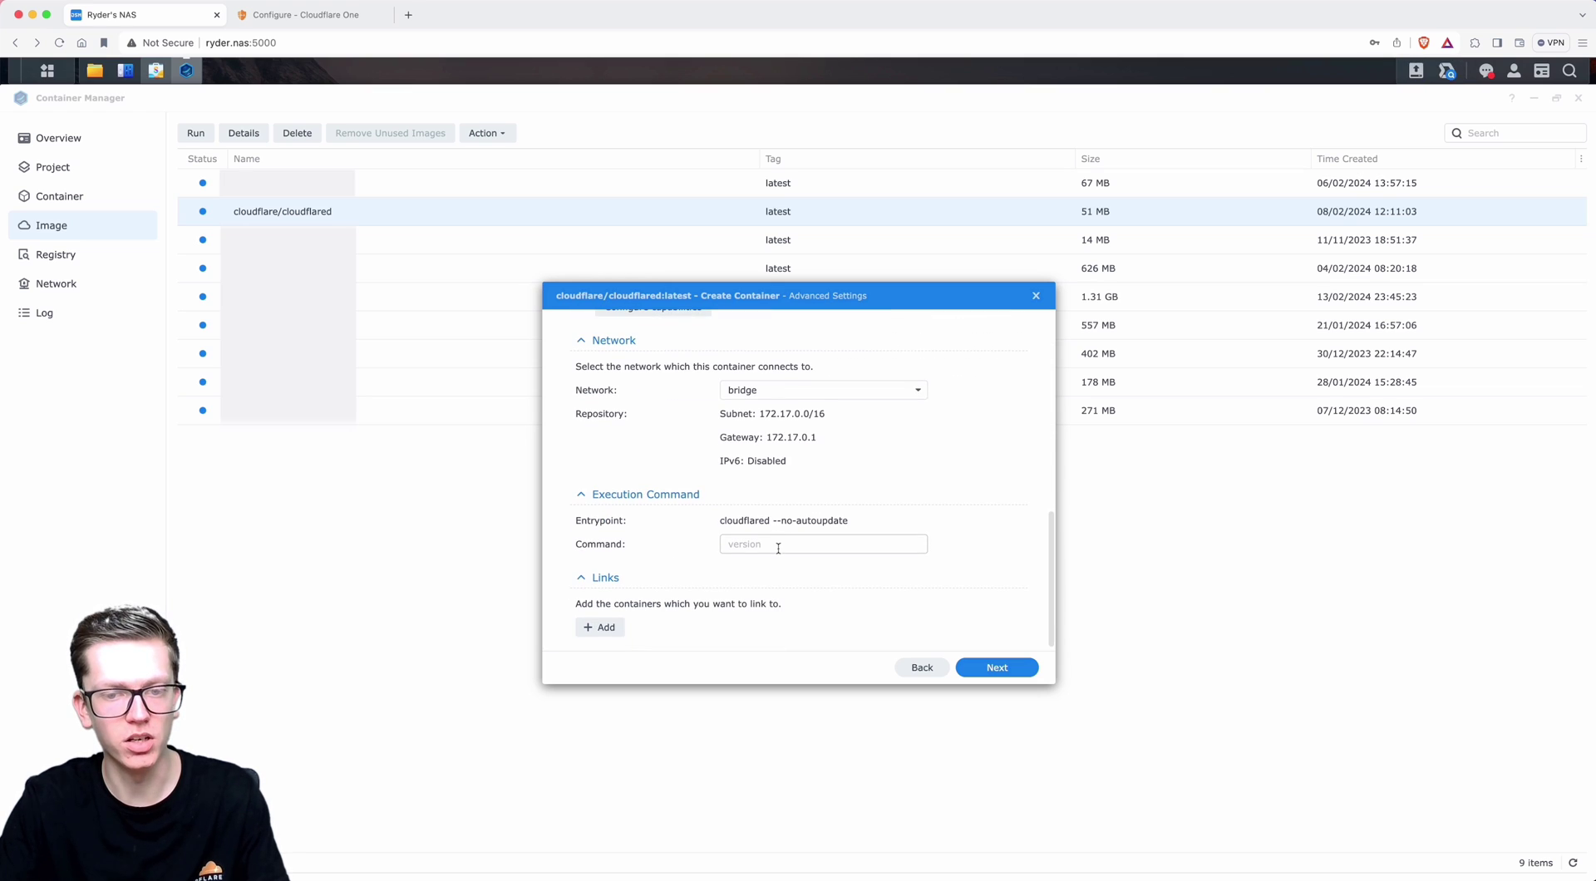
{"action": "left_click", "coordinate": [778, 544]}
{"action": "key", "text": "super+v"}
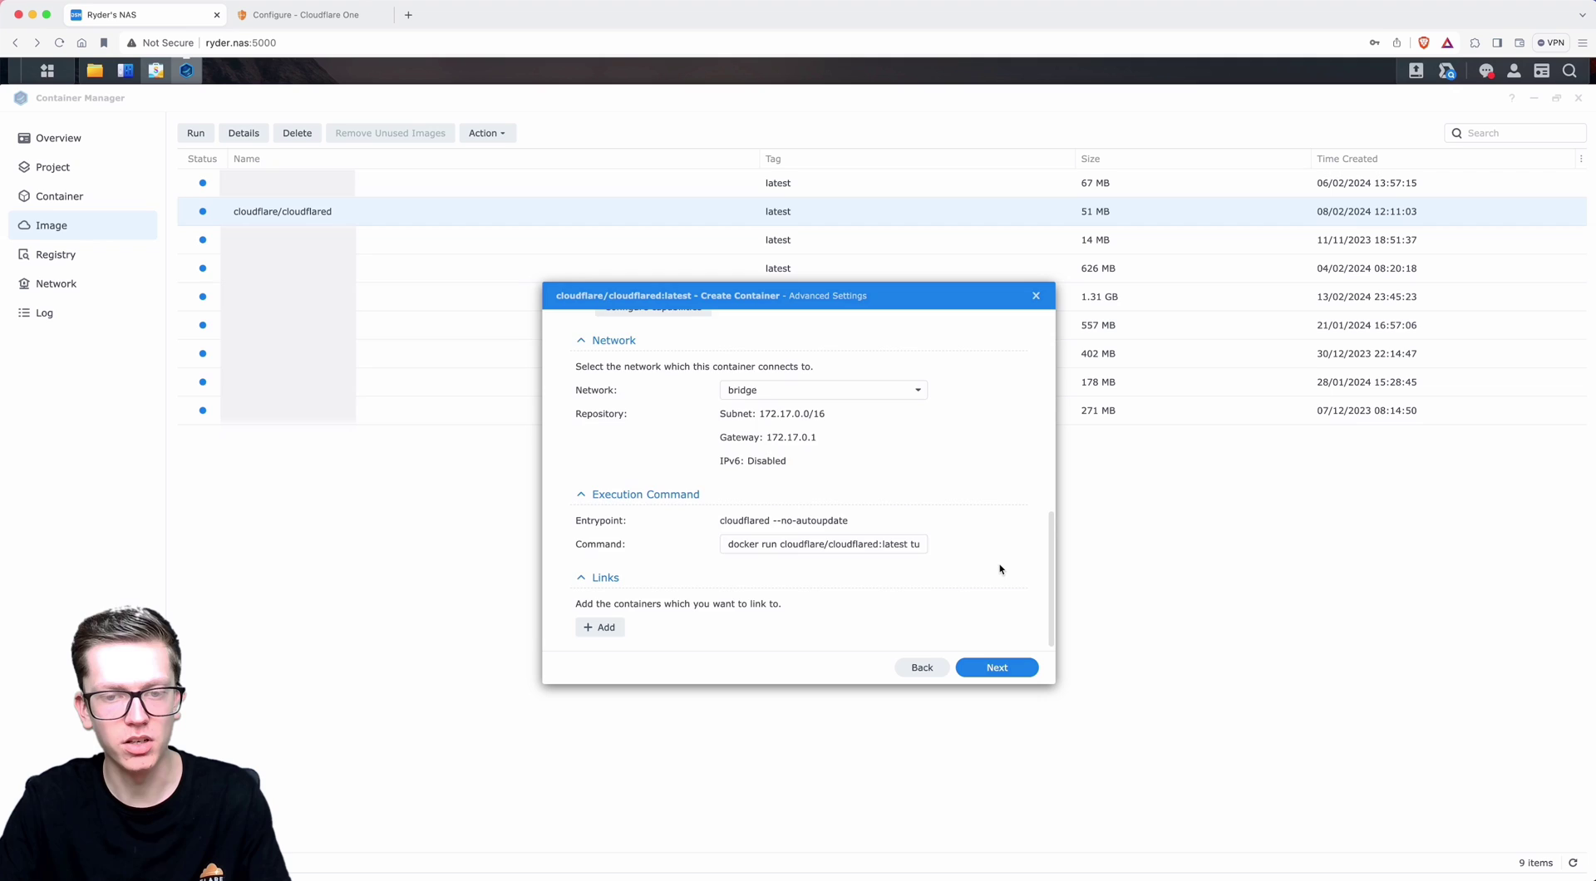
{"action": "left_click", "coordinate": [996, 667]}
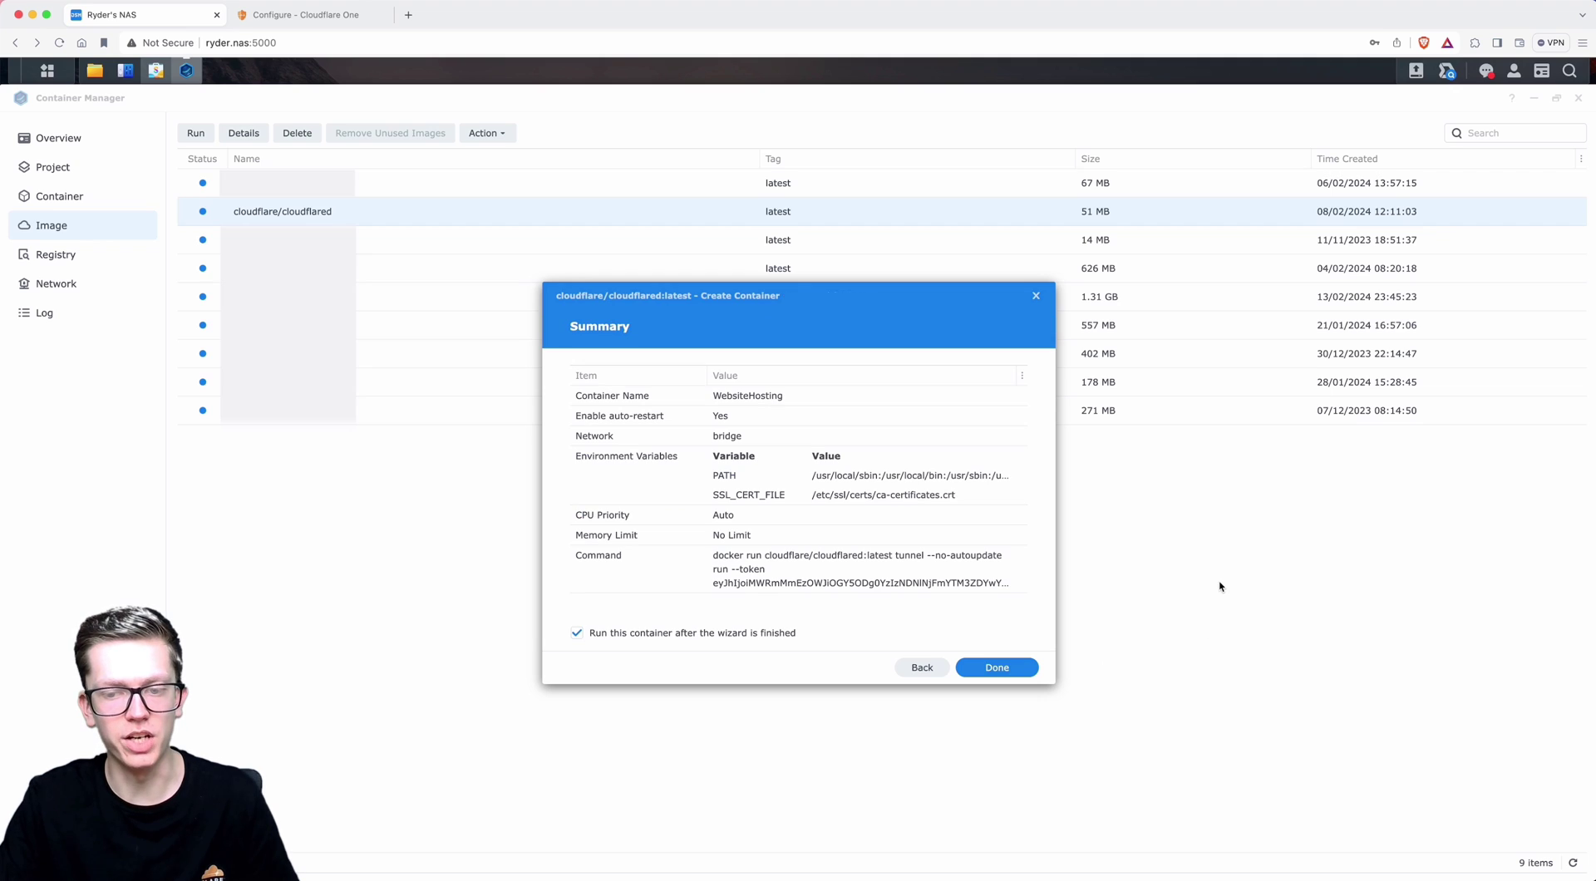
{"action": "left_click", "coordinate": [997, 668]}
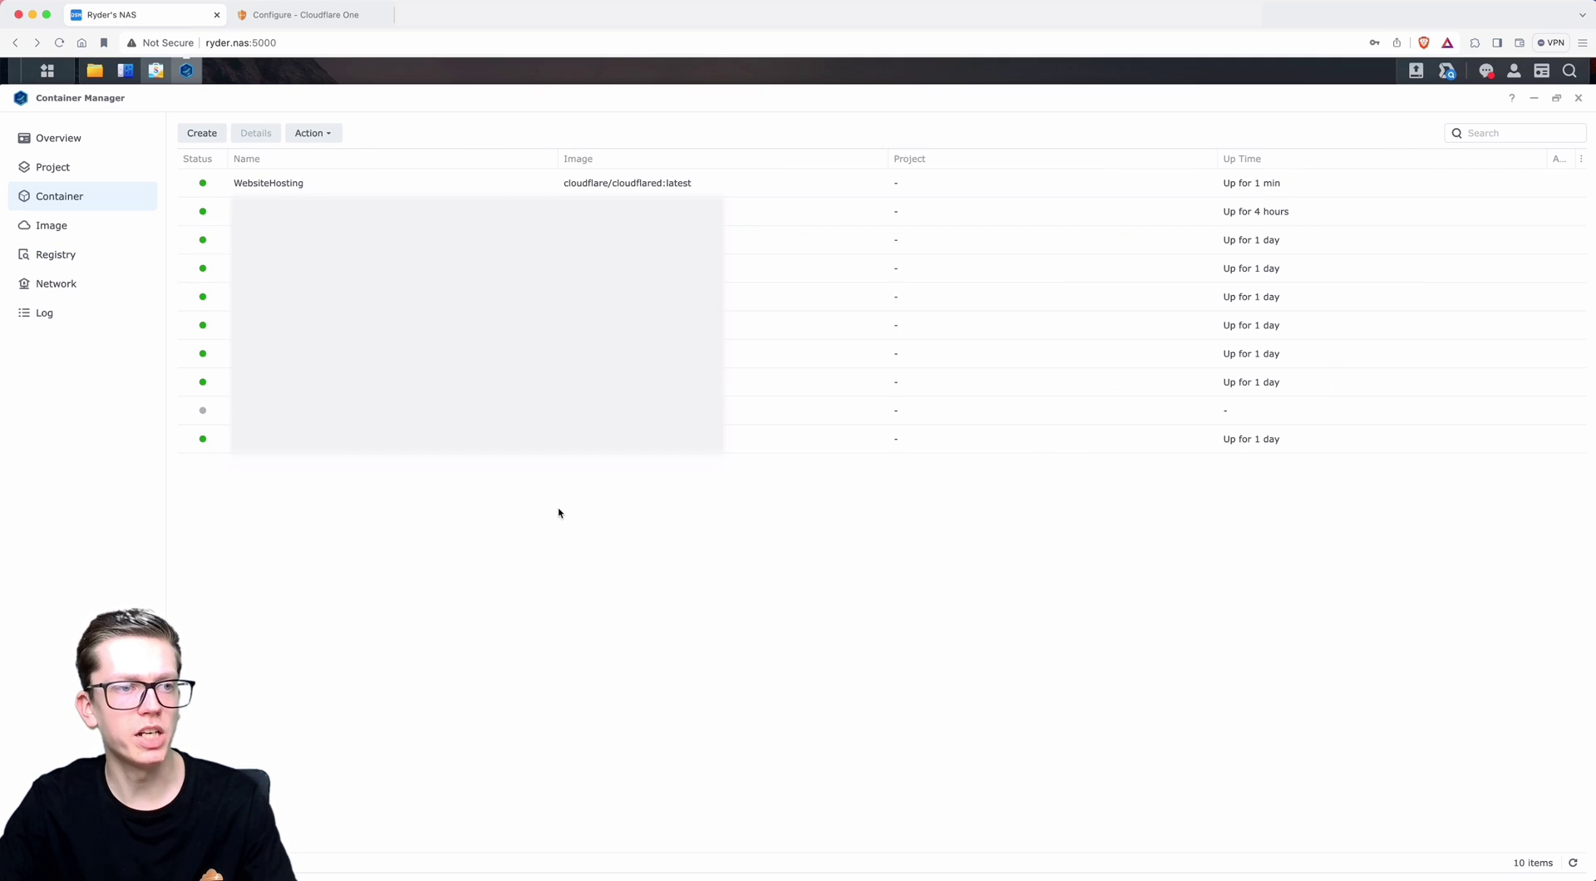
Open the WebsiteHosting container's details and review its statistics, log and settings
{"action": "double_click", "coordinate": [233, 183]}
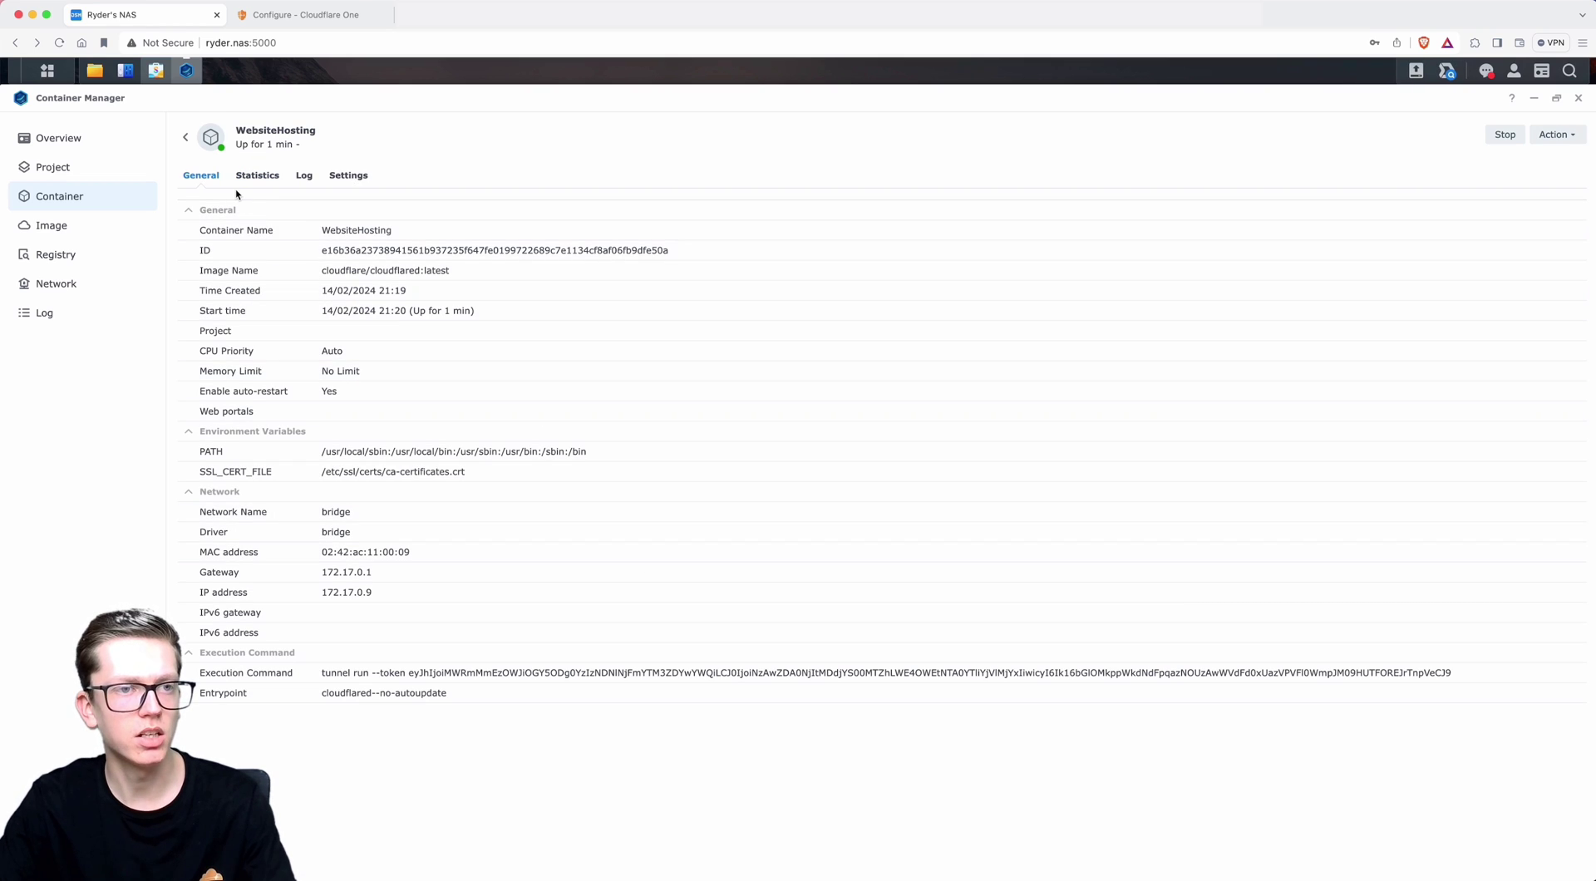
{"action": "left_click", "coordinate": [254, 184]}
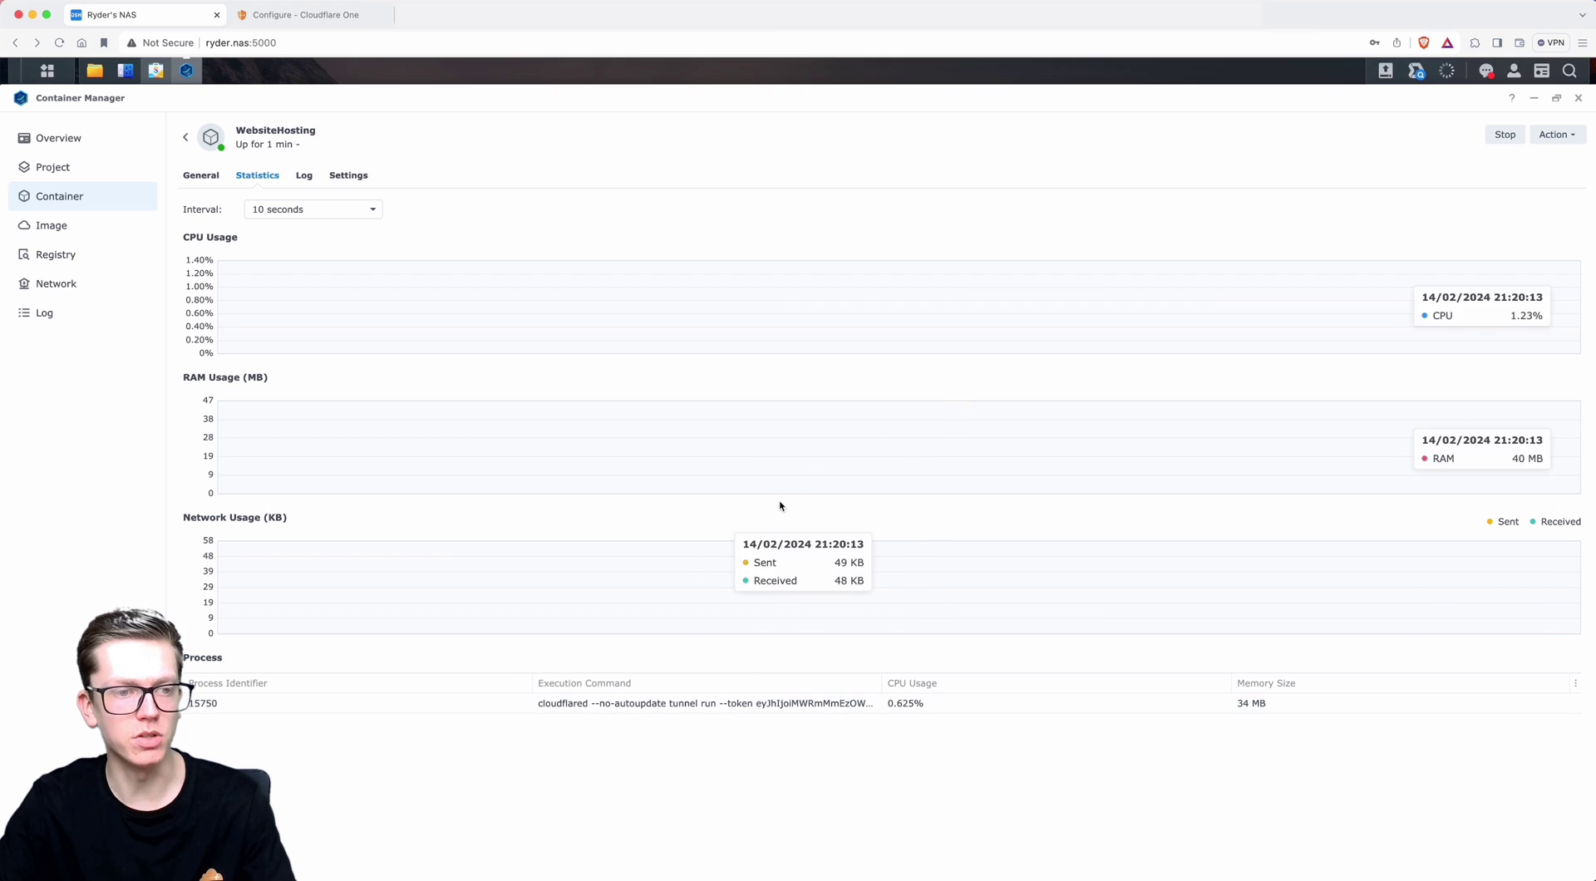
{"action": "left_click", "coordinate": [304, 176]}
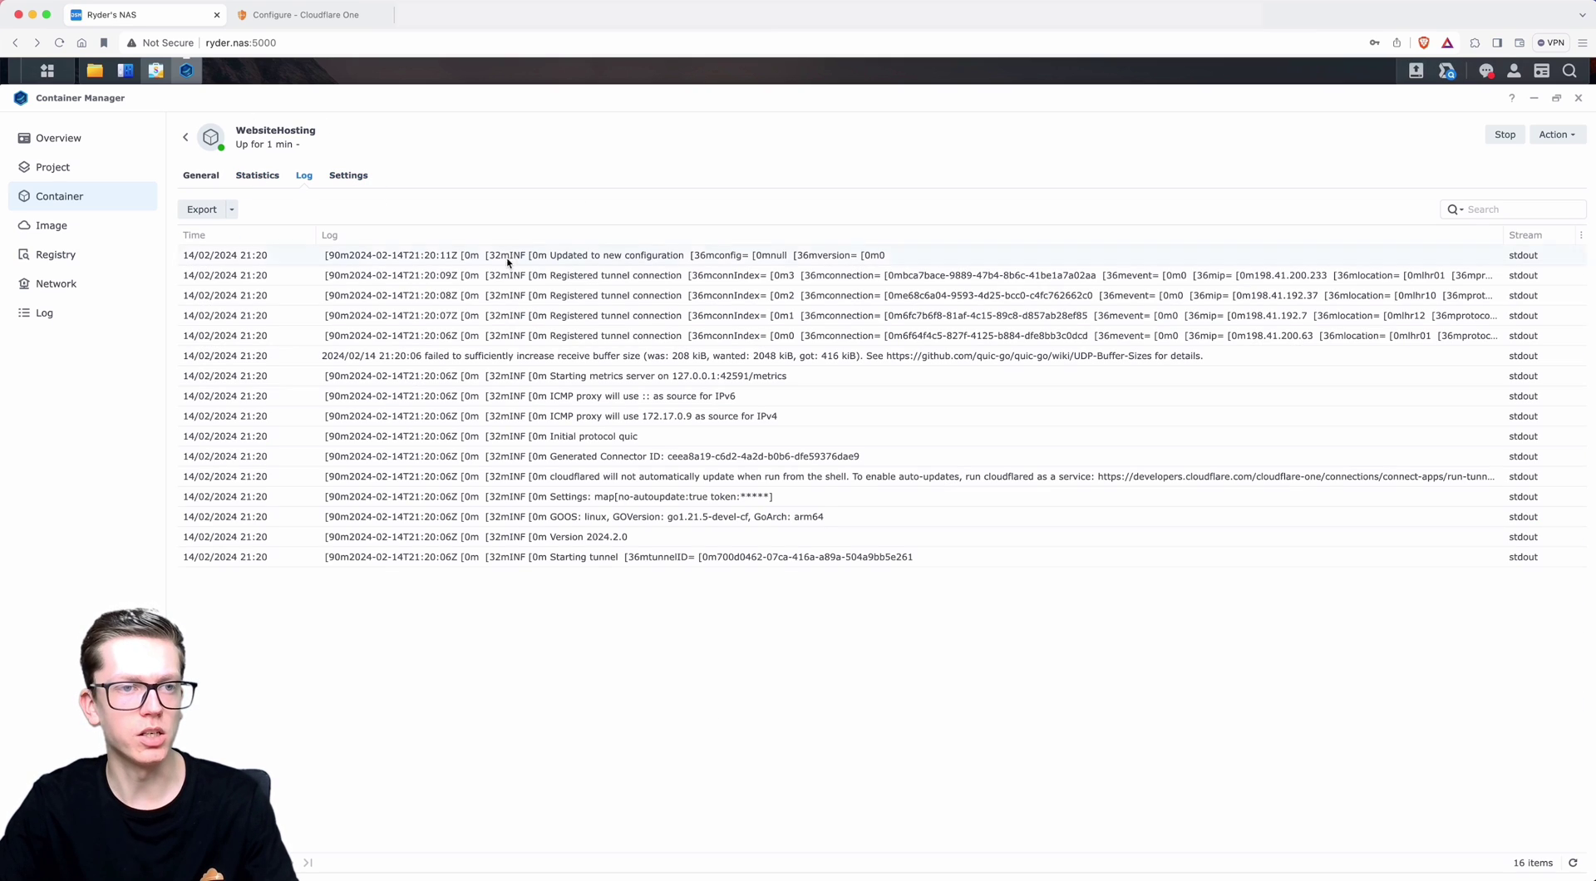
{"action": "left_click", "coordinate": [348, 175]}
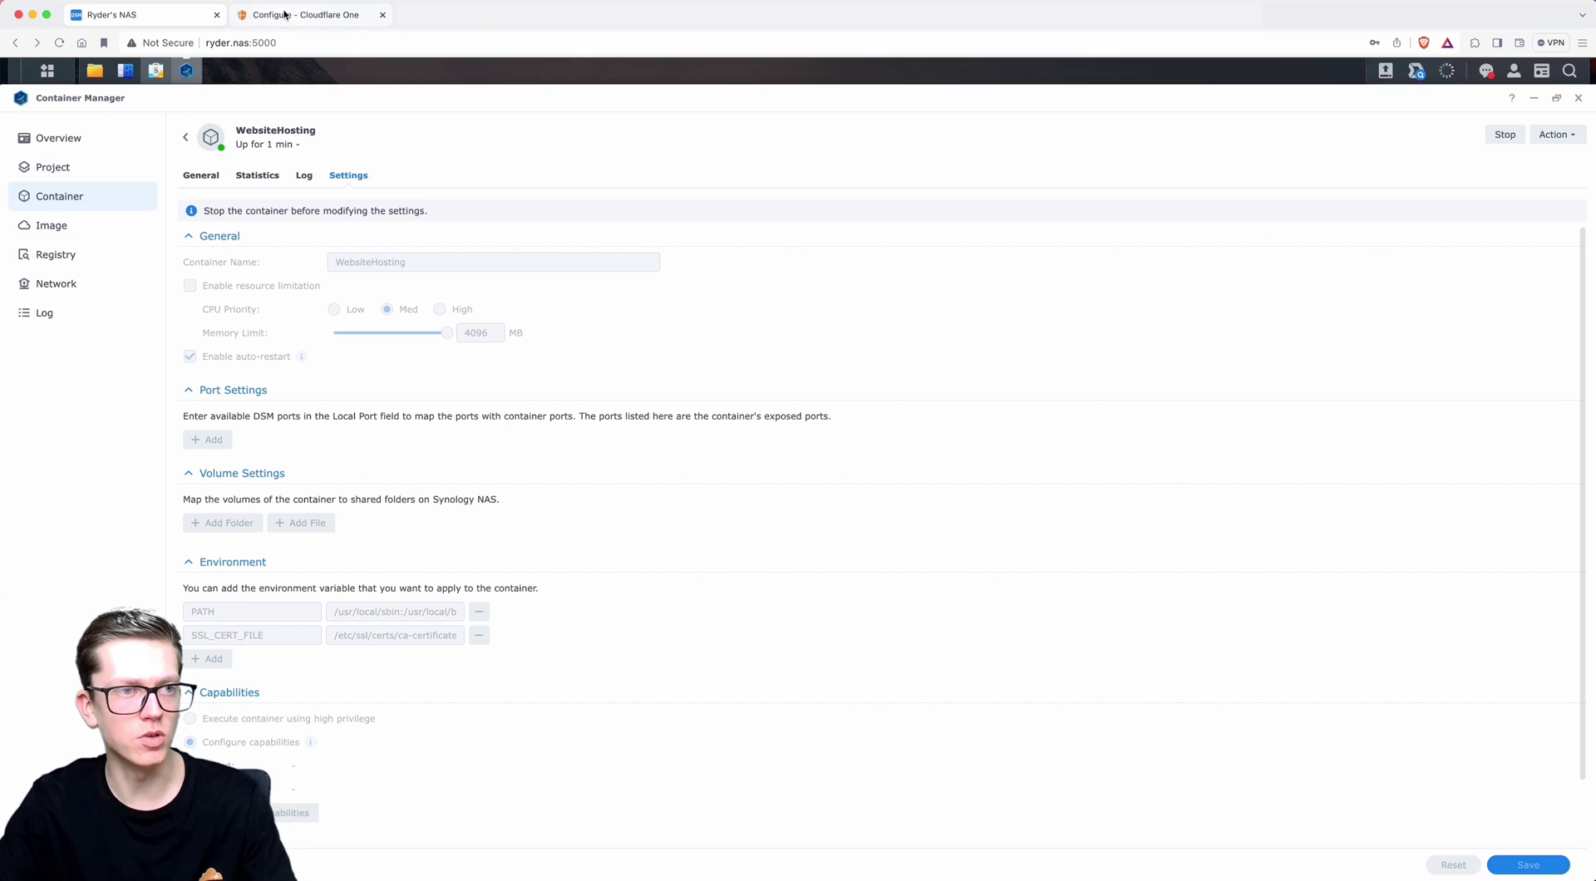
Return to the Cloudflare tunnel configuration, check the connector's status, and proceed to the public hostname setup
{"action": "left_click", "coordinate": [333, 15]}
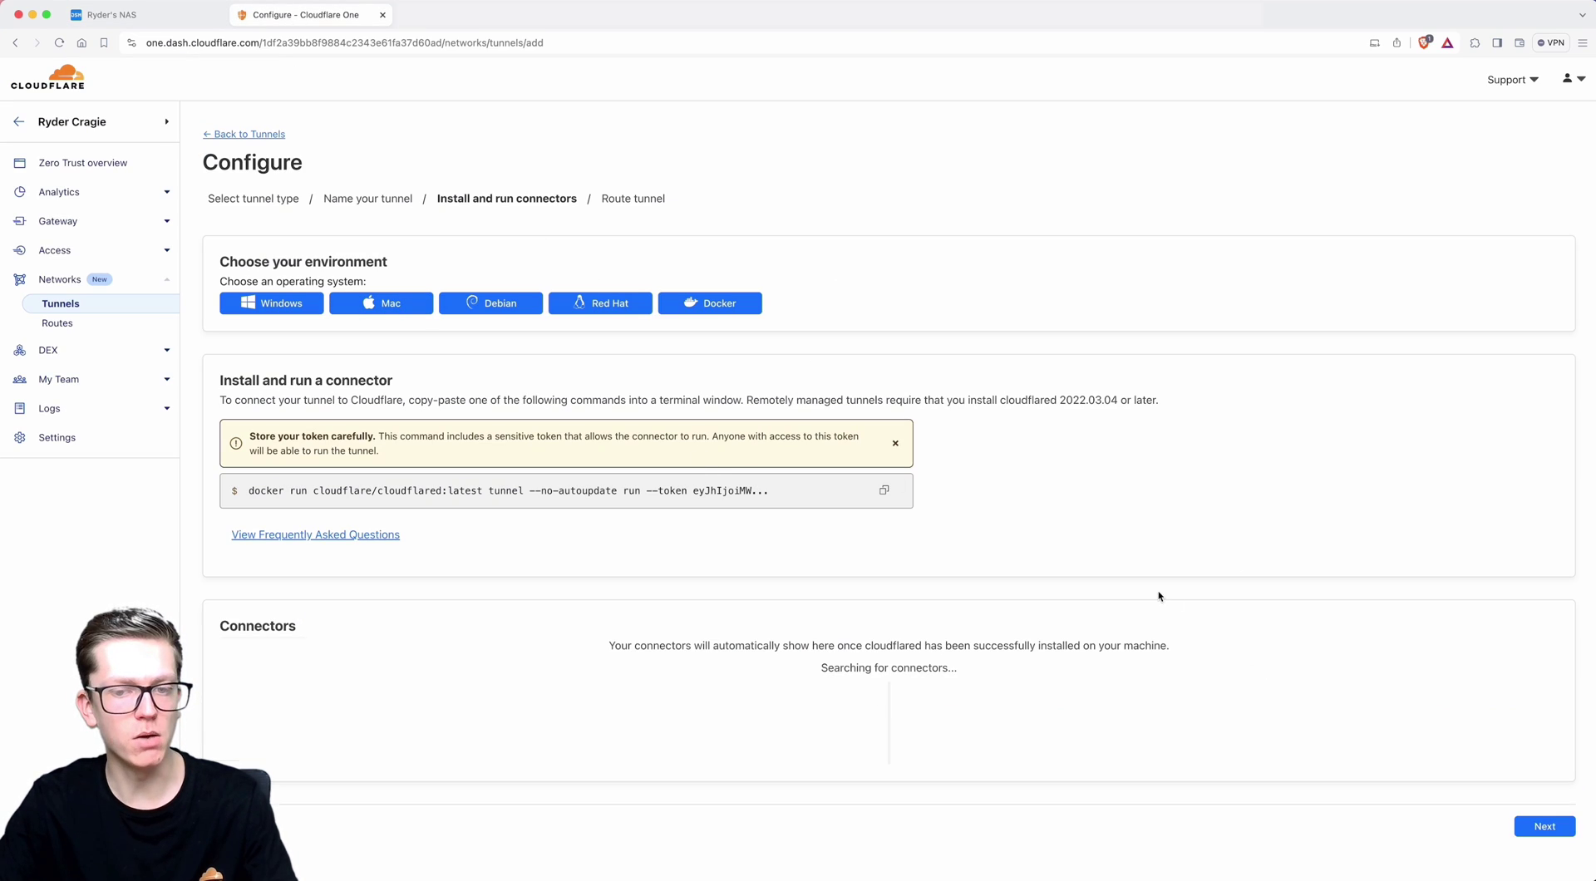
{"action": "left_click_drag", "start_coordinate": [311, 674], "coordinate": [817, 684]}
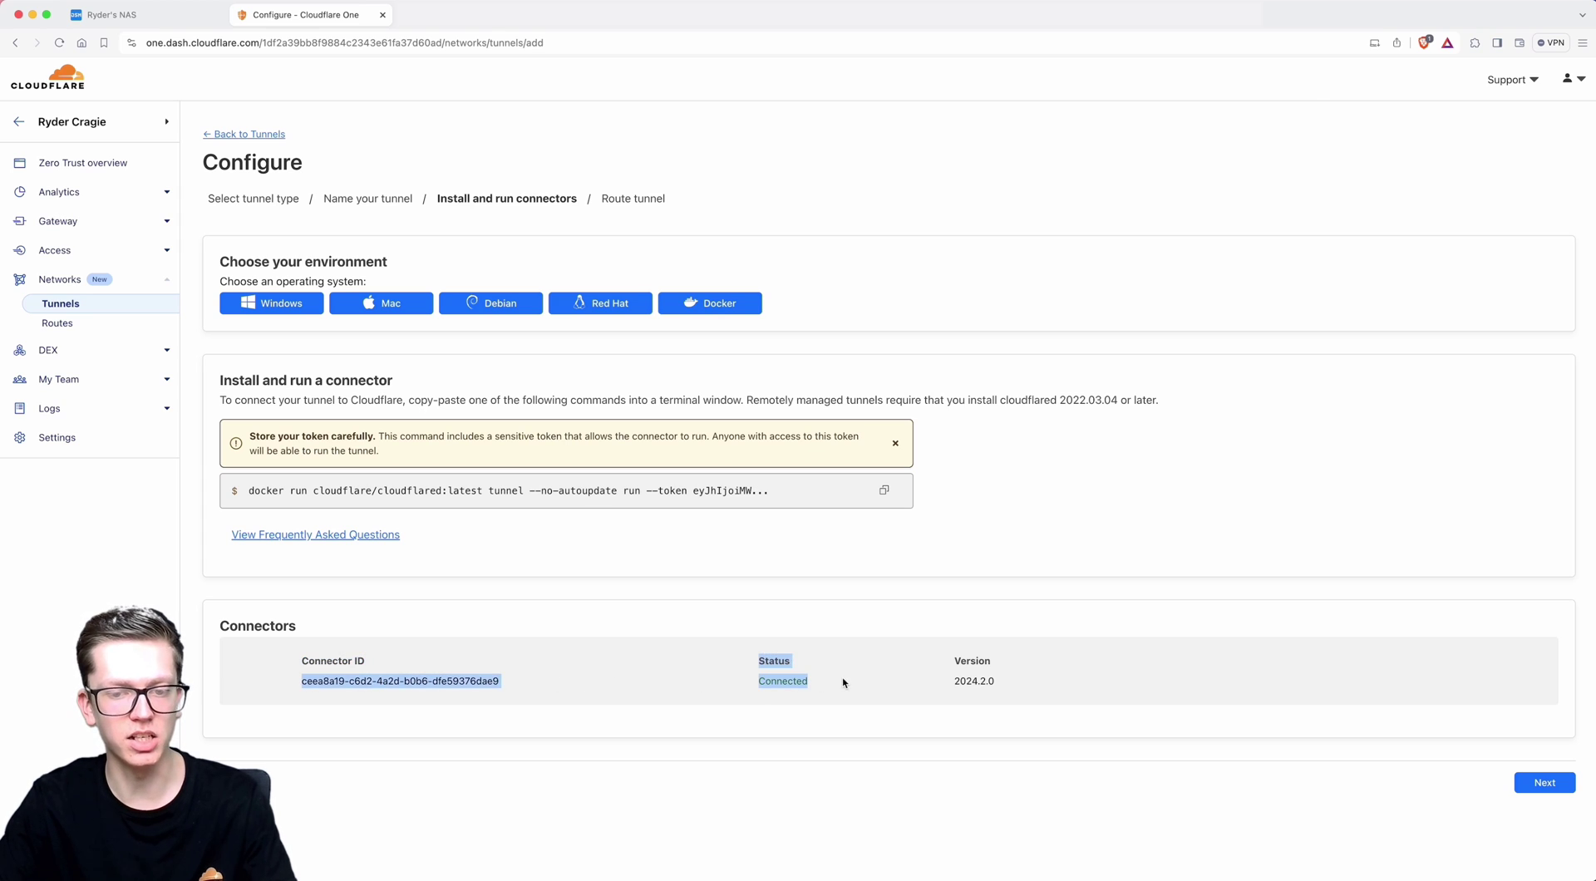
{"action": "left_click", "coordinate": [842, 681]}
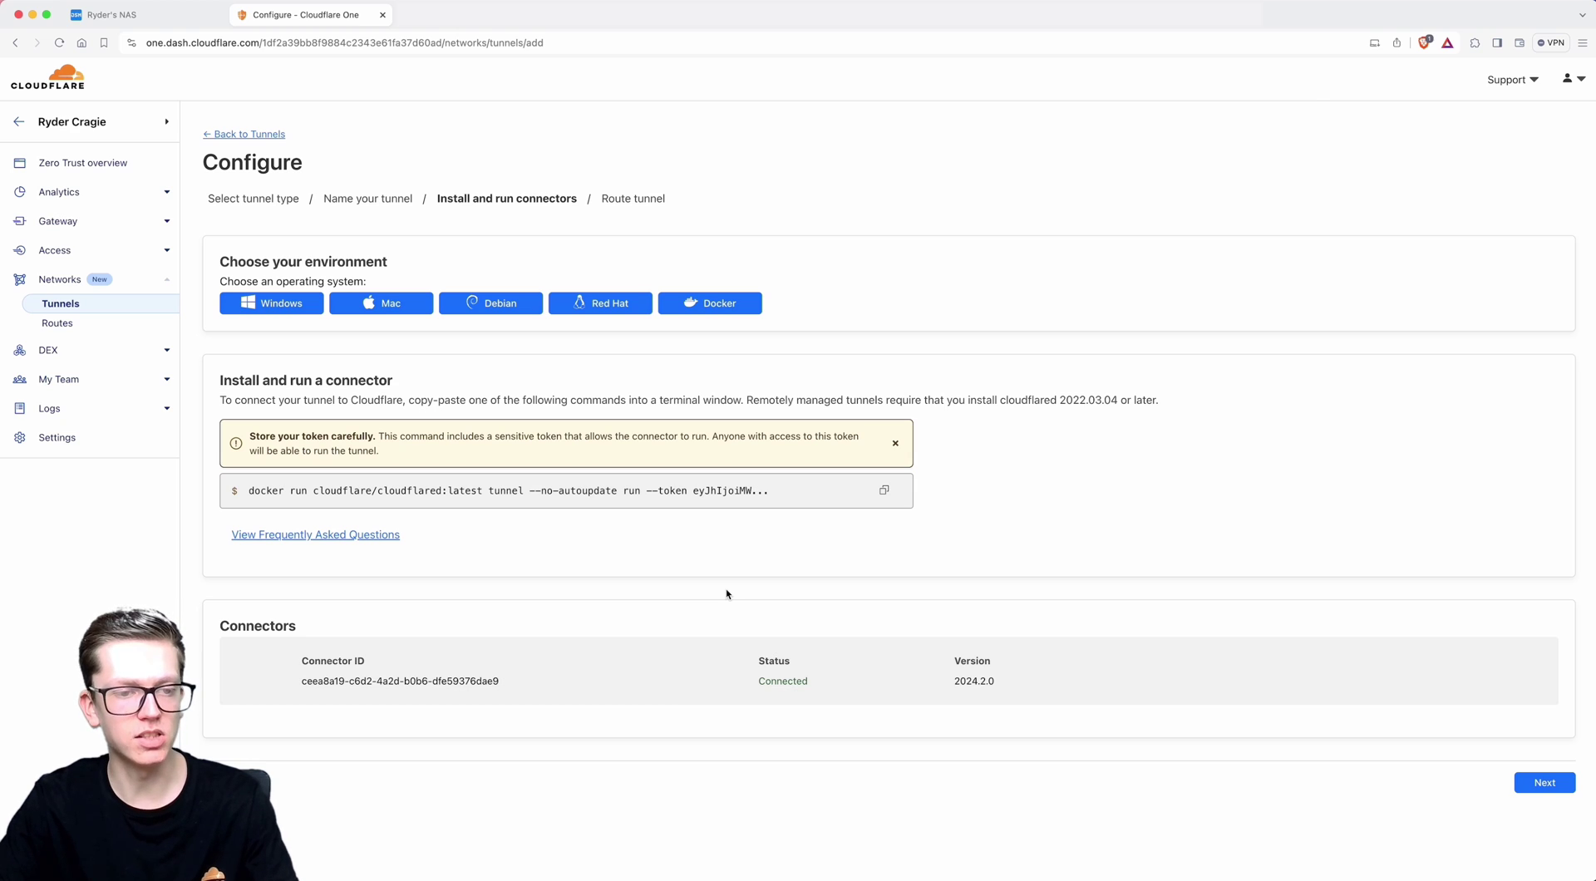
{"action": "left_click", "coordinate": [1543, 783]}
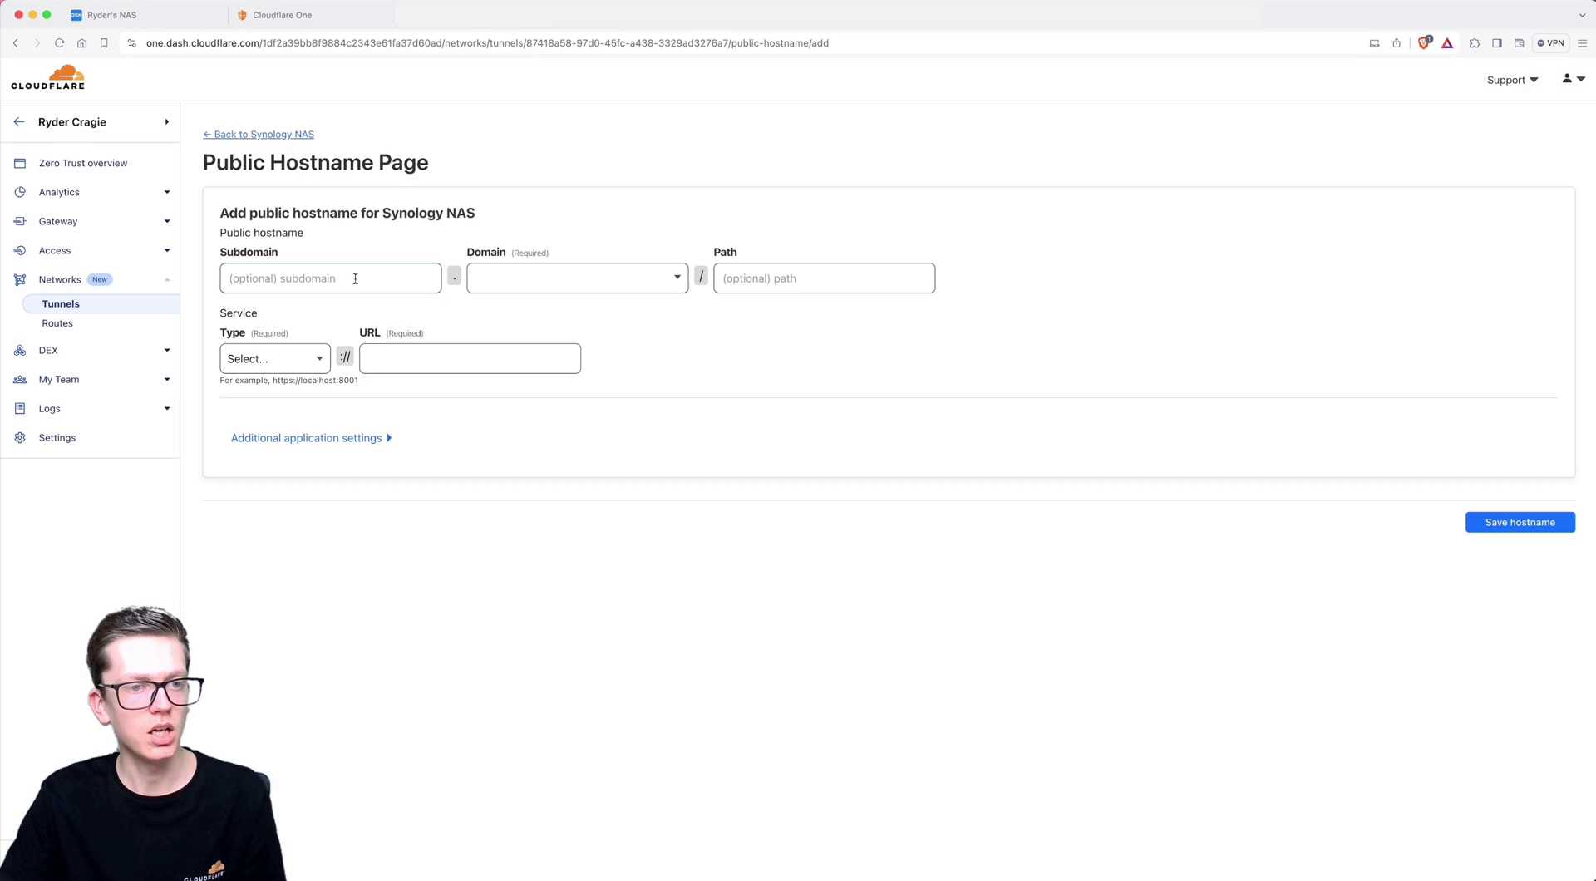
Set the tunnel's public hostname to the subdomain test-website on the domain rydercragie.com
{"action": "left_click", "coordinate": [355, 278]}
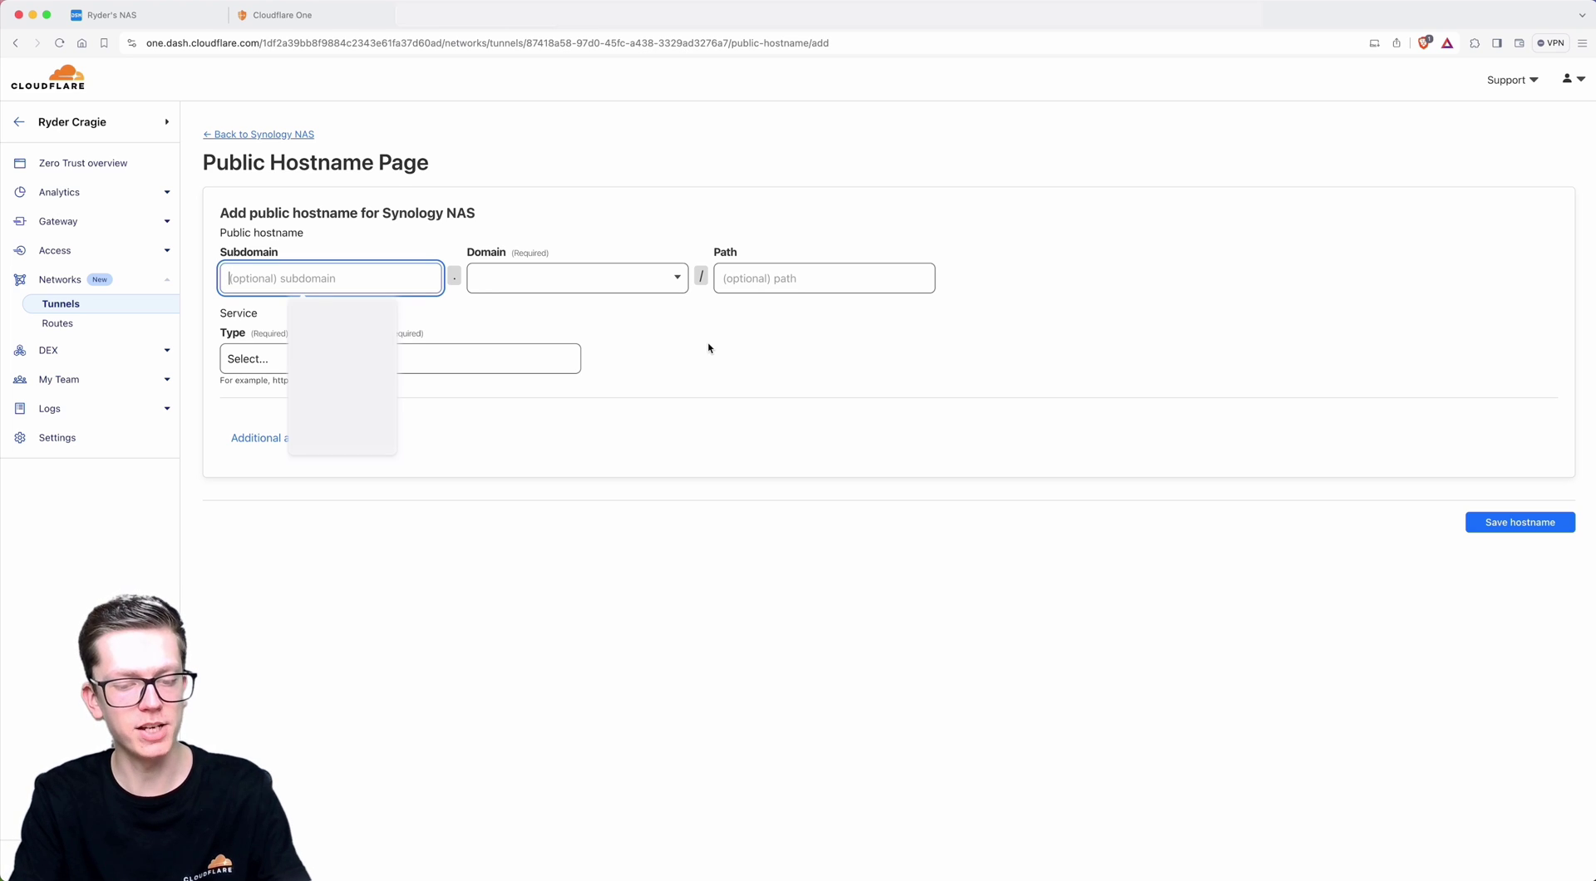
{"action": "type", "text": "test-websi"}
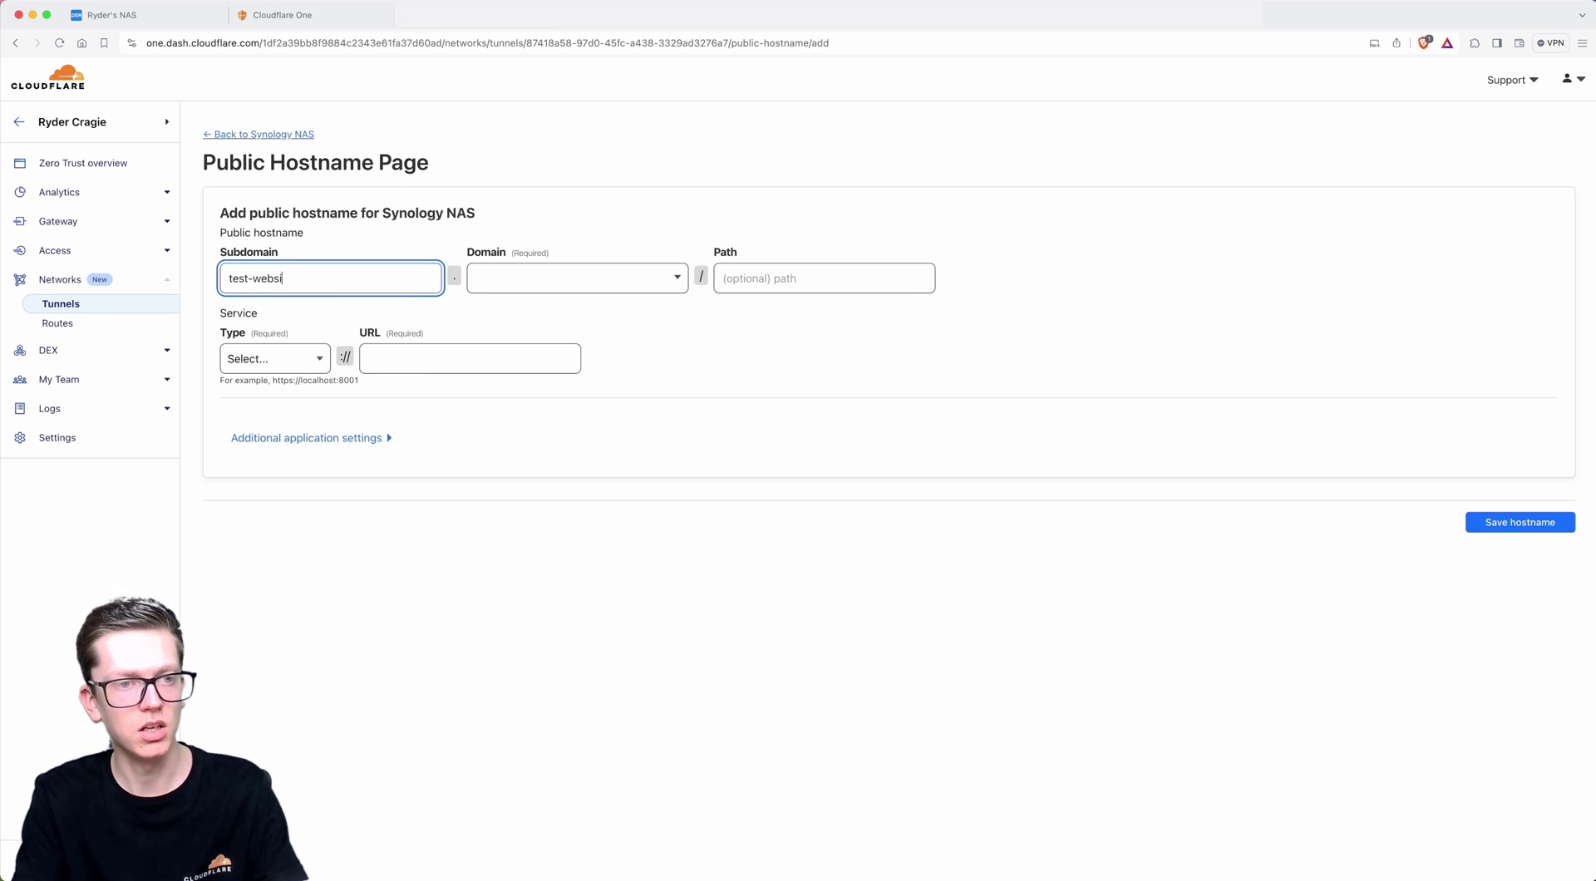
{"action": "type", "text": "te"}
{"action": "left_click", "coordinate": [585, 276]}
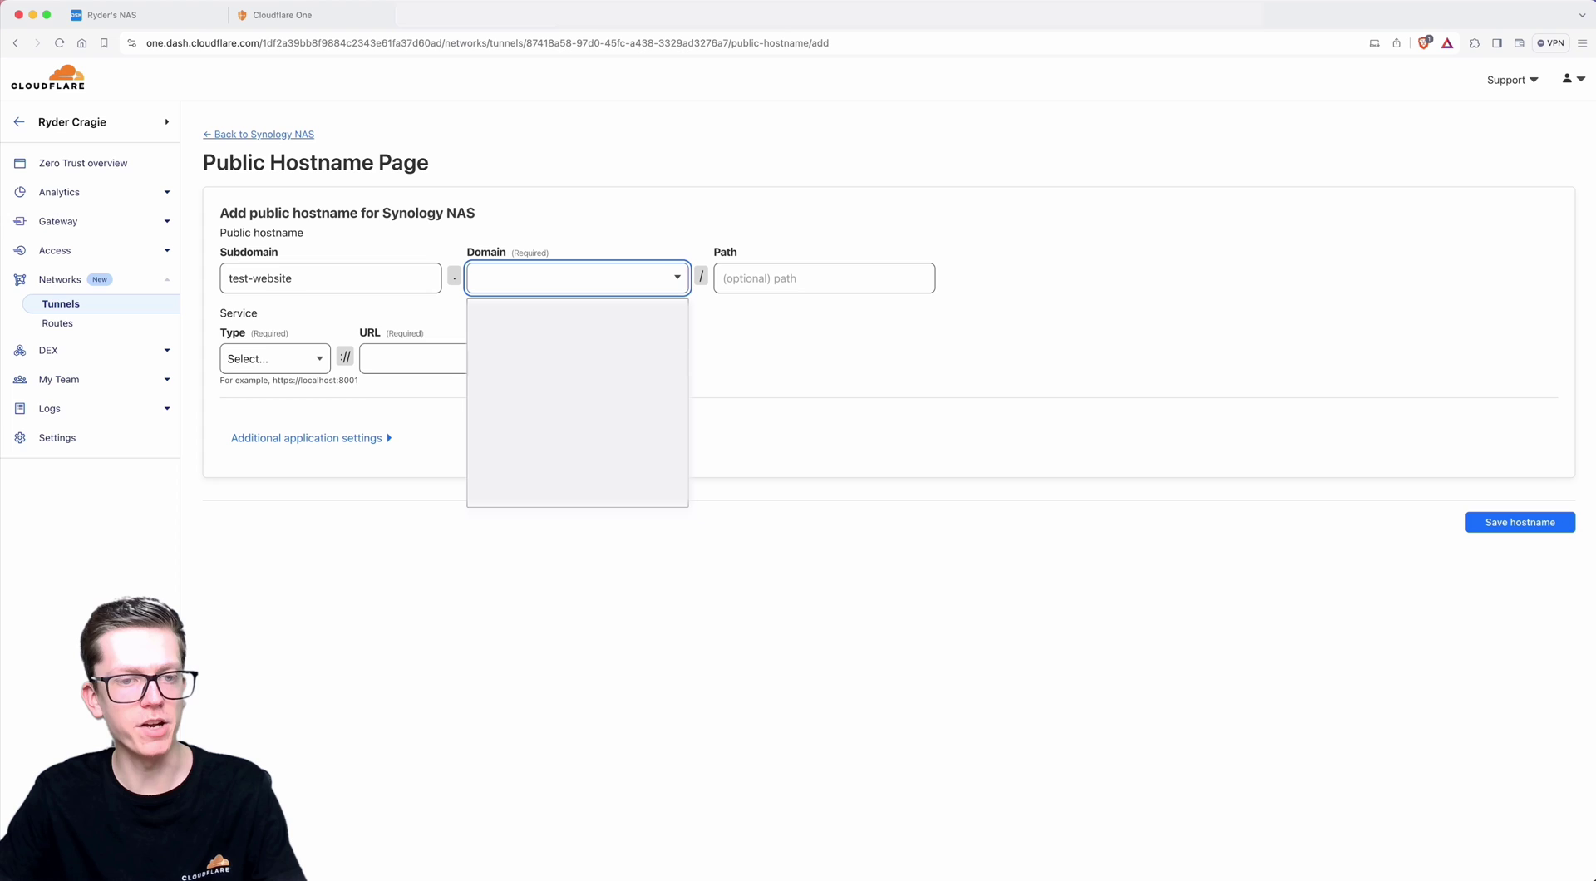
{"action": "left_click", "coordinate": [577, 312]}
Point the public hostname's service to type HTTPS with the URL 192.168.1.254
{"action": "left_click", "coordinate": [274, 357]}
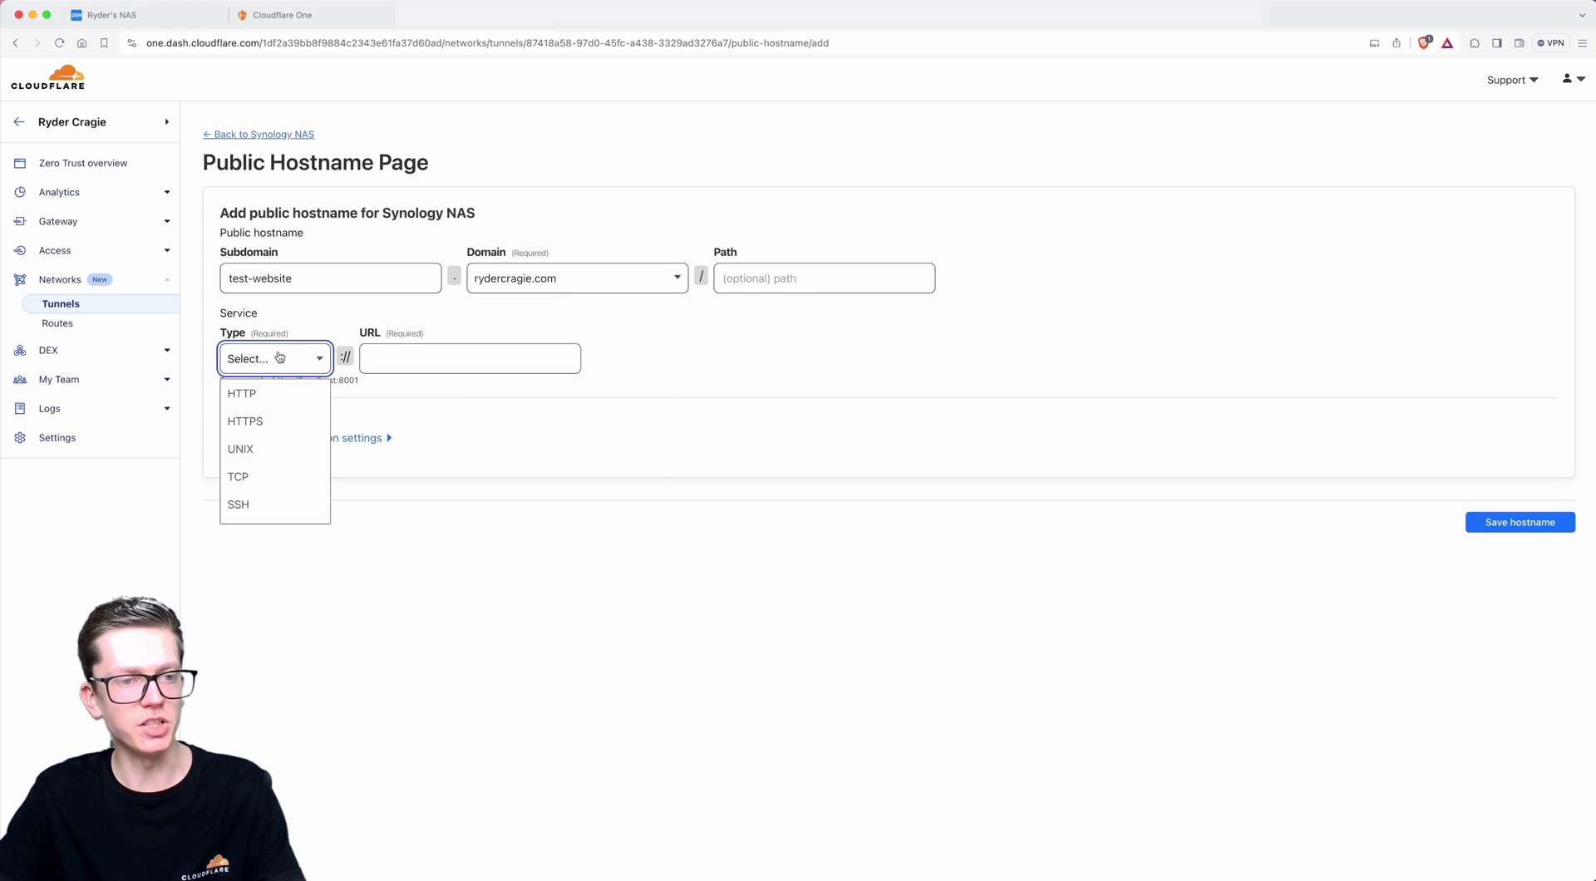
{"action": "left_click", "coordinate": [266, 424]}
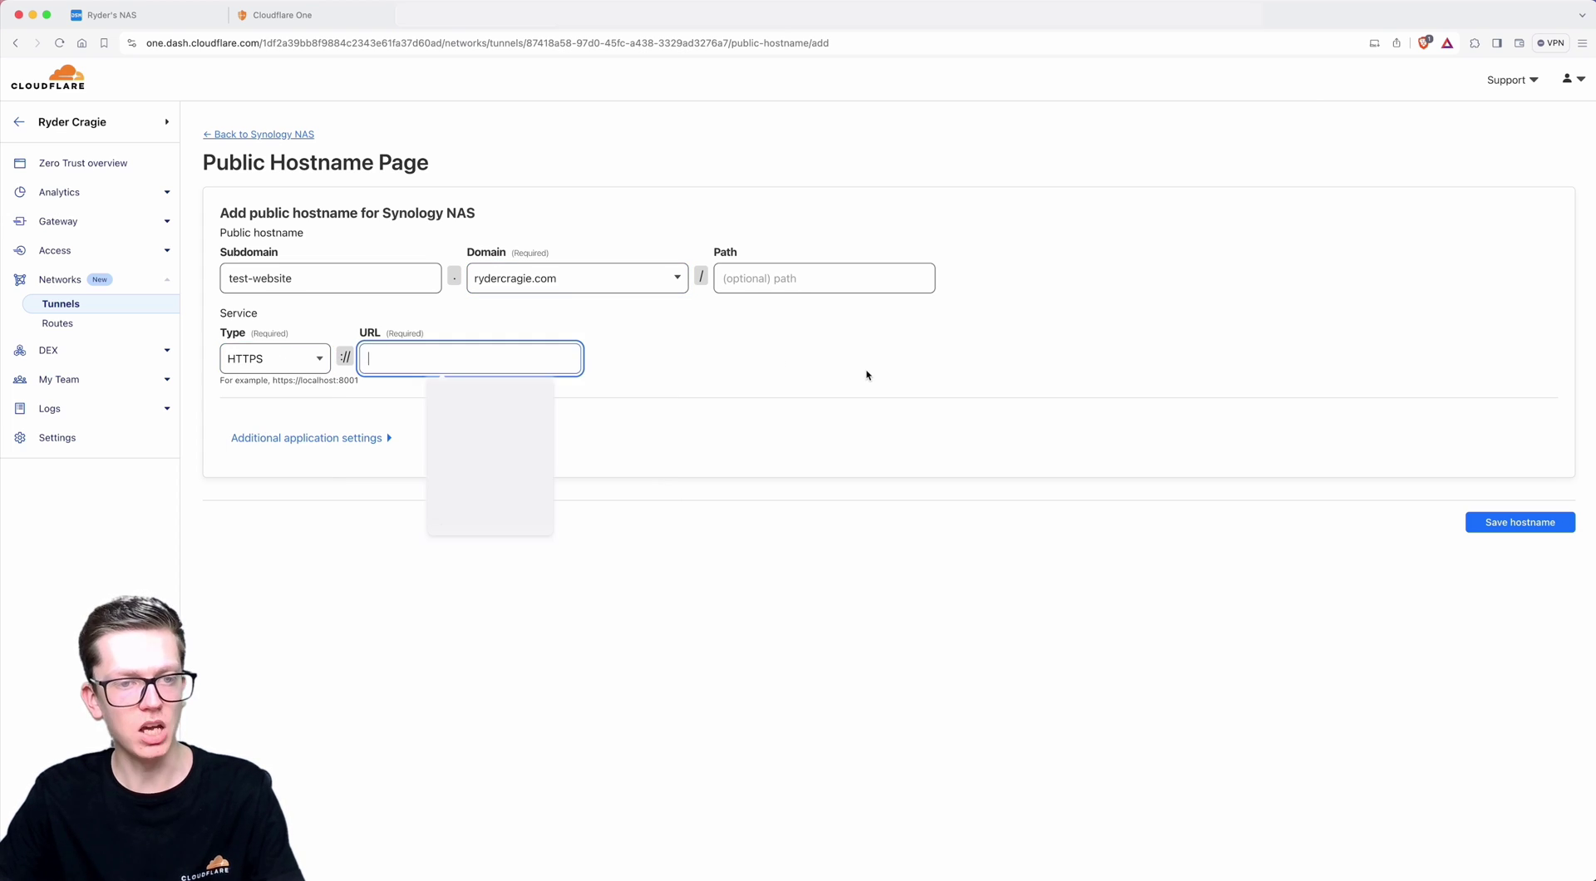
{"action": "type", "text": "192.168.1.254"}
{"action": "left_click", "coordinate": [432, 407]}
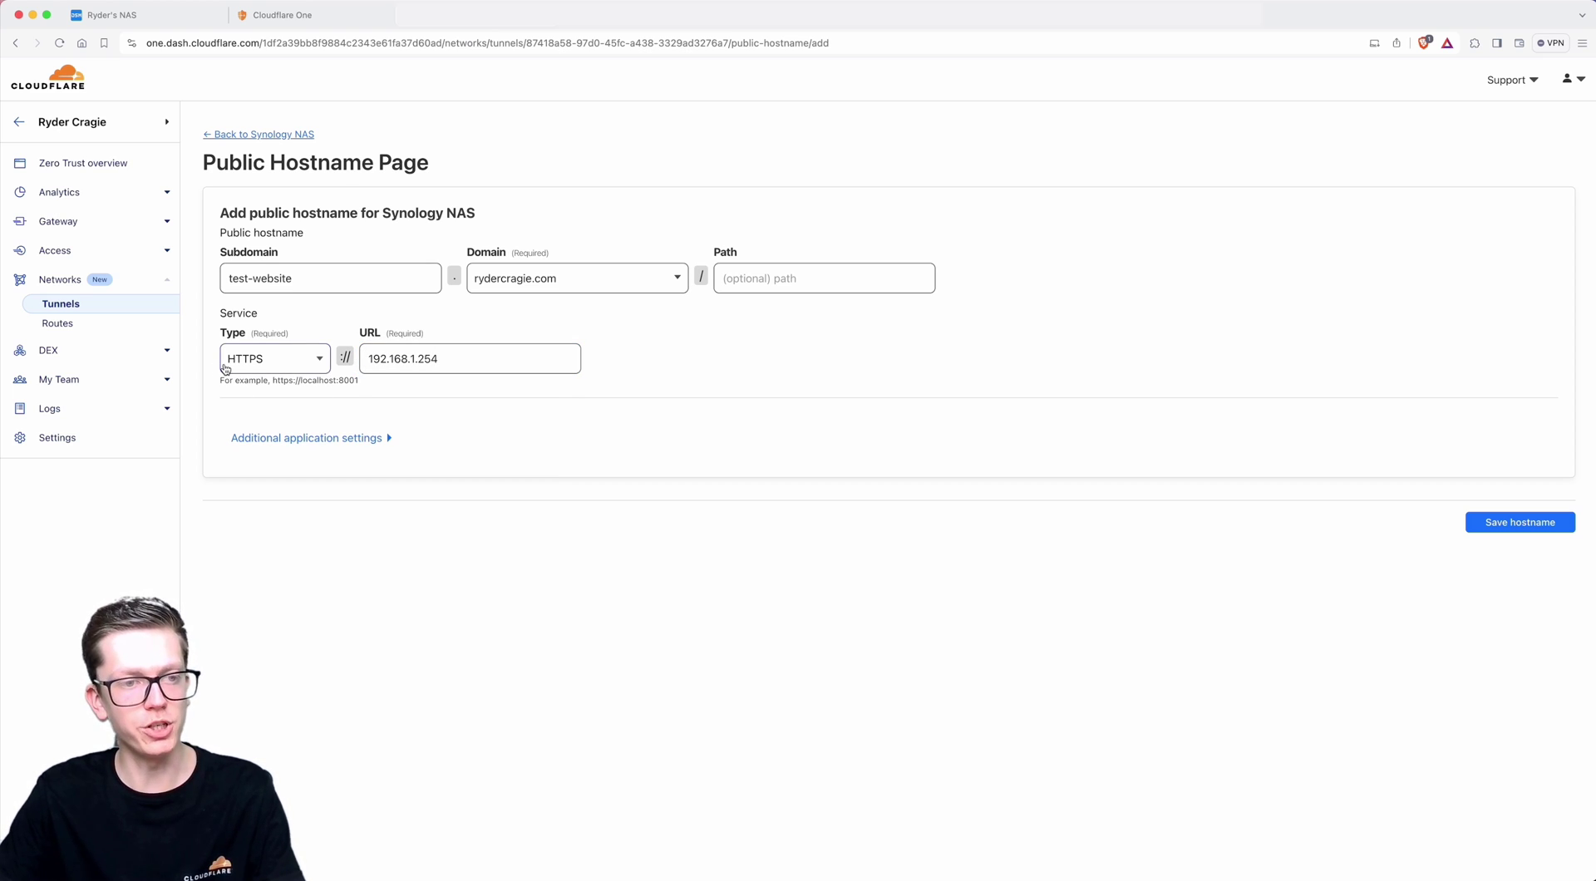
Enable No TLS Verify in the hostname's additional TLS settings and save the public hostname
{"action": "left_click", "coordinate": [292, 438]}
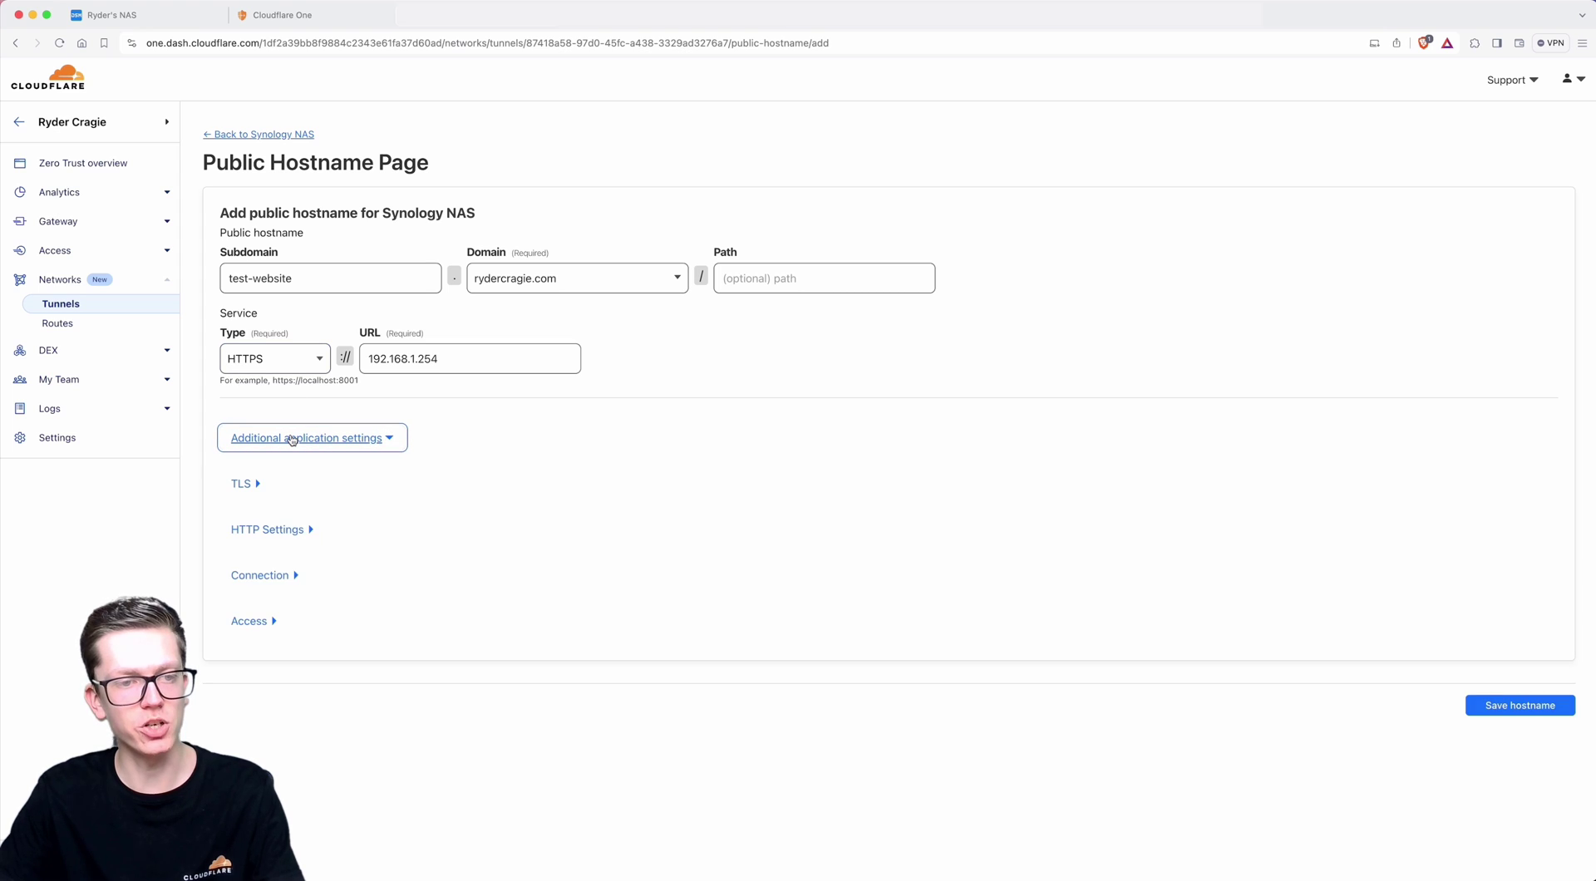
{"action": "left_click", "coordinate": [243, 485]}
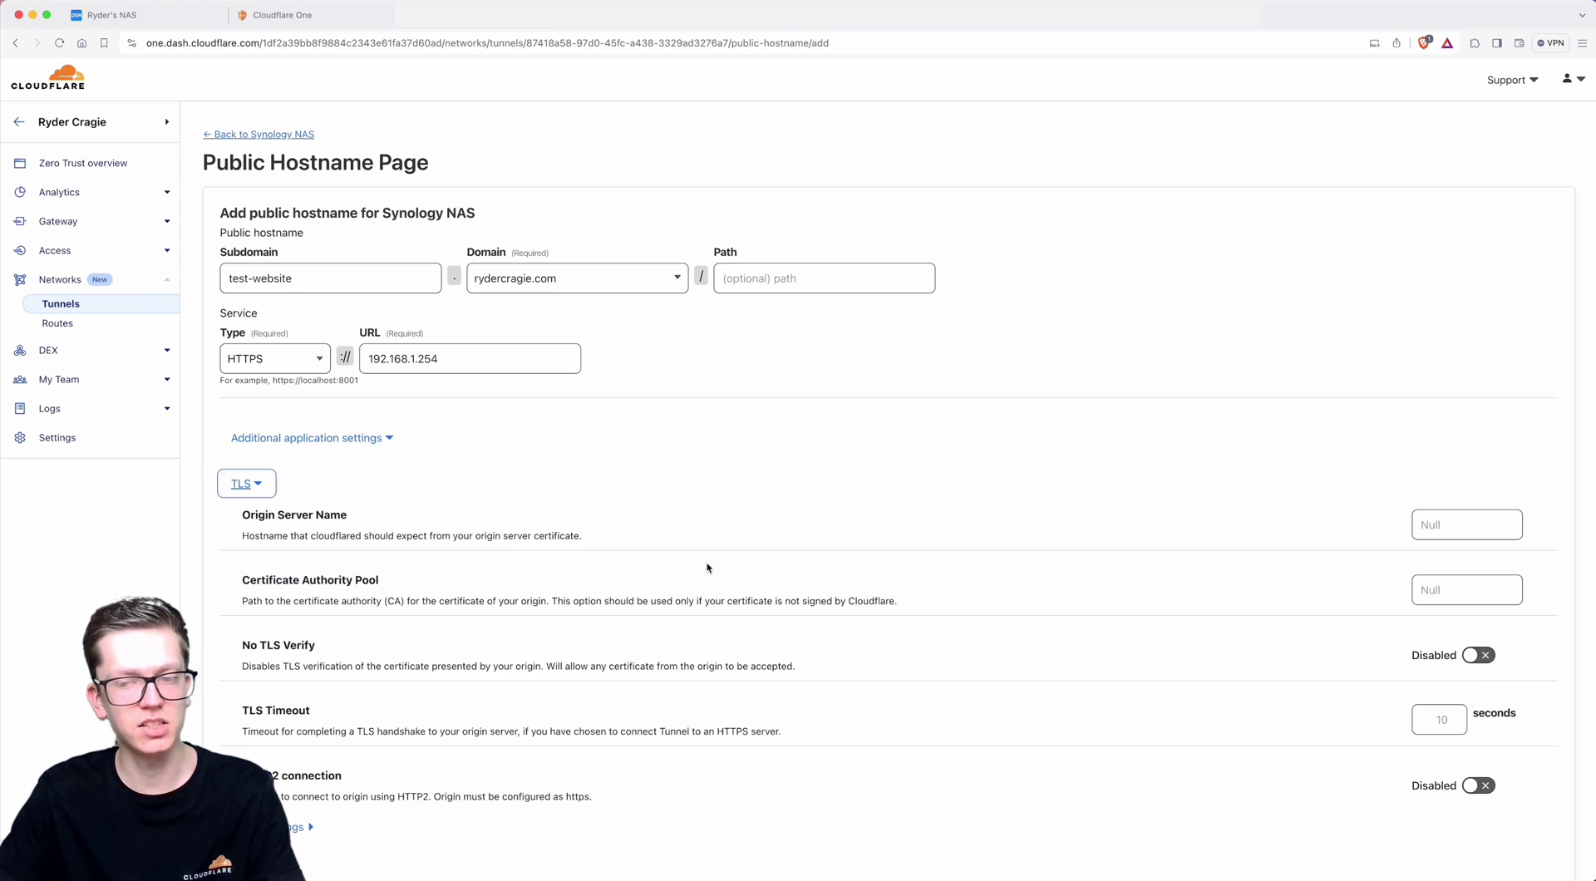
{"action": "scroll", "coordinate": [1081, 632], "scroll_direction": "down", "scroll_amount": 1}
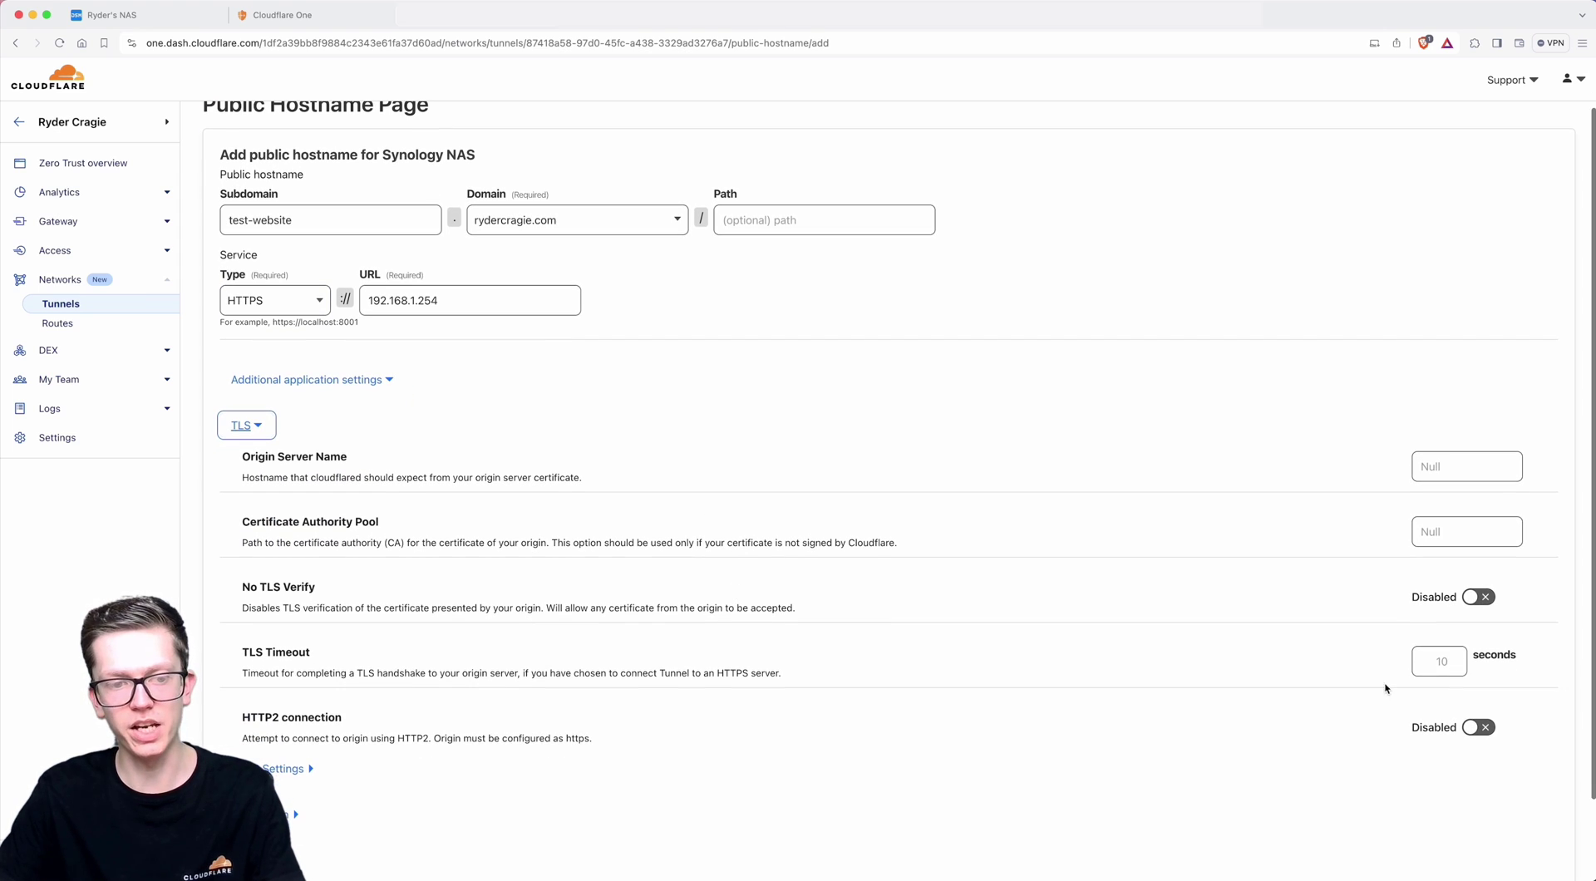
{"action": "left_click", "coordinate": [1474, 598]}
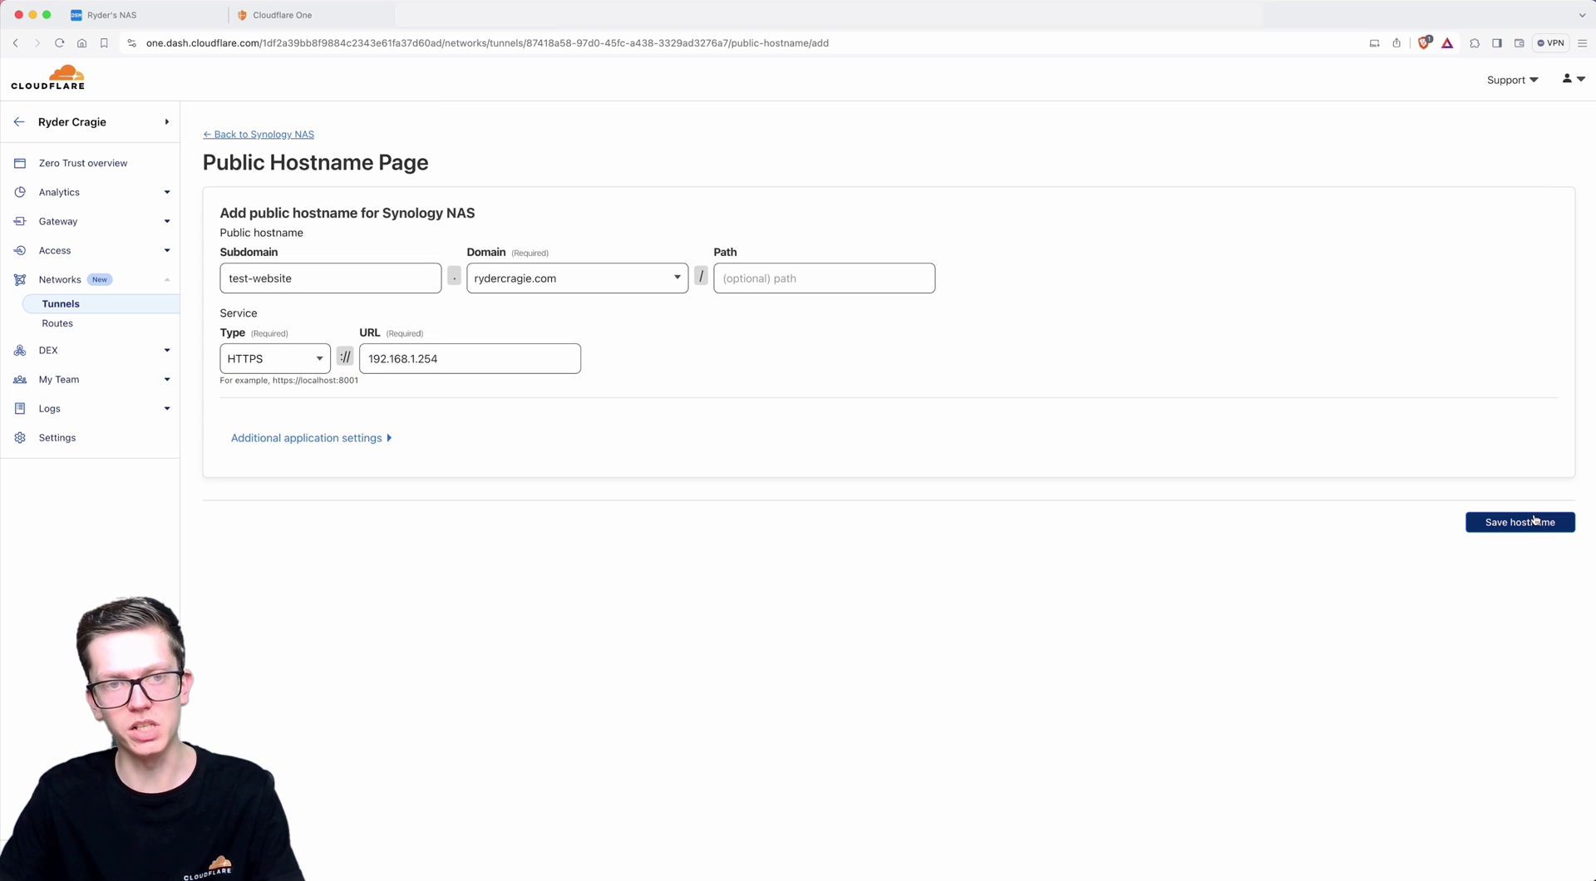
{"action": "left_click", "coordinate": [1521, 522]}
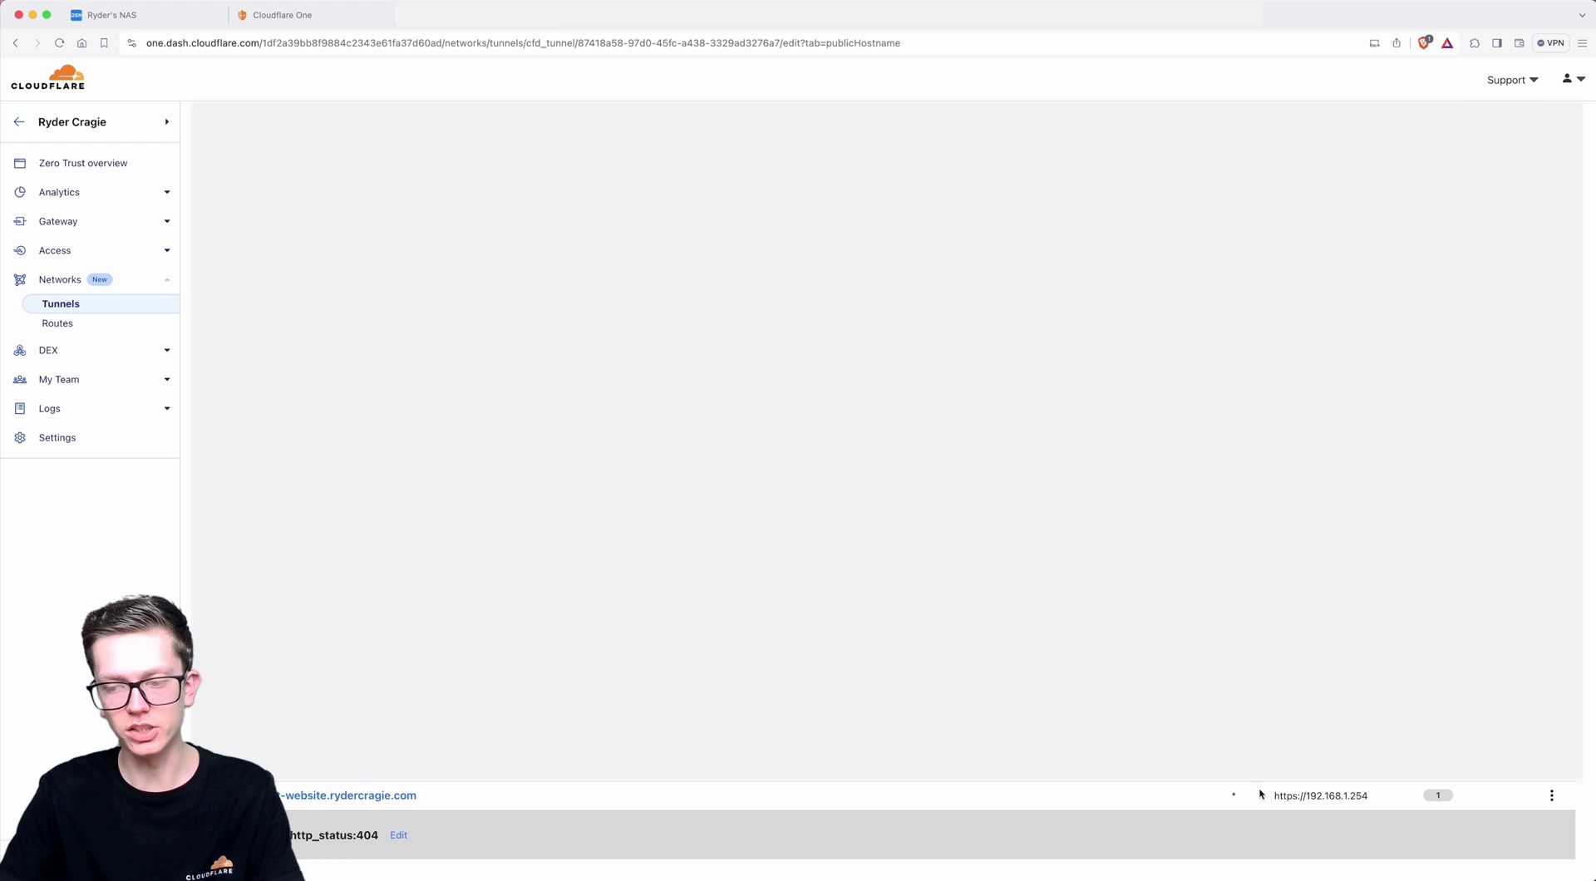
Check the saved hostname's service address and open test-website.rydercragie.com in the browser
{"action": "left_click_drag", "start_coordinate": [1270, 795], "coordinate": [1387, 805]}
{"action": "left_click", "coordinate": [1281, 798]}
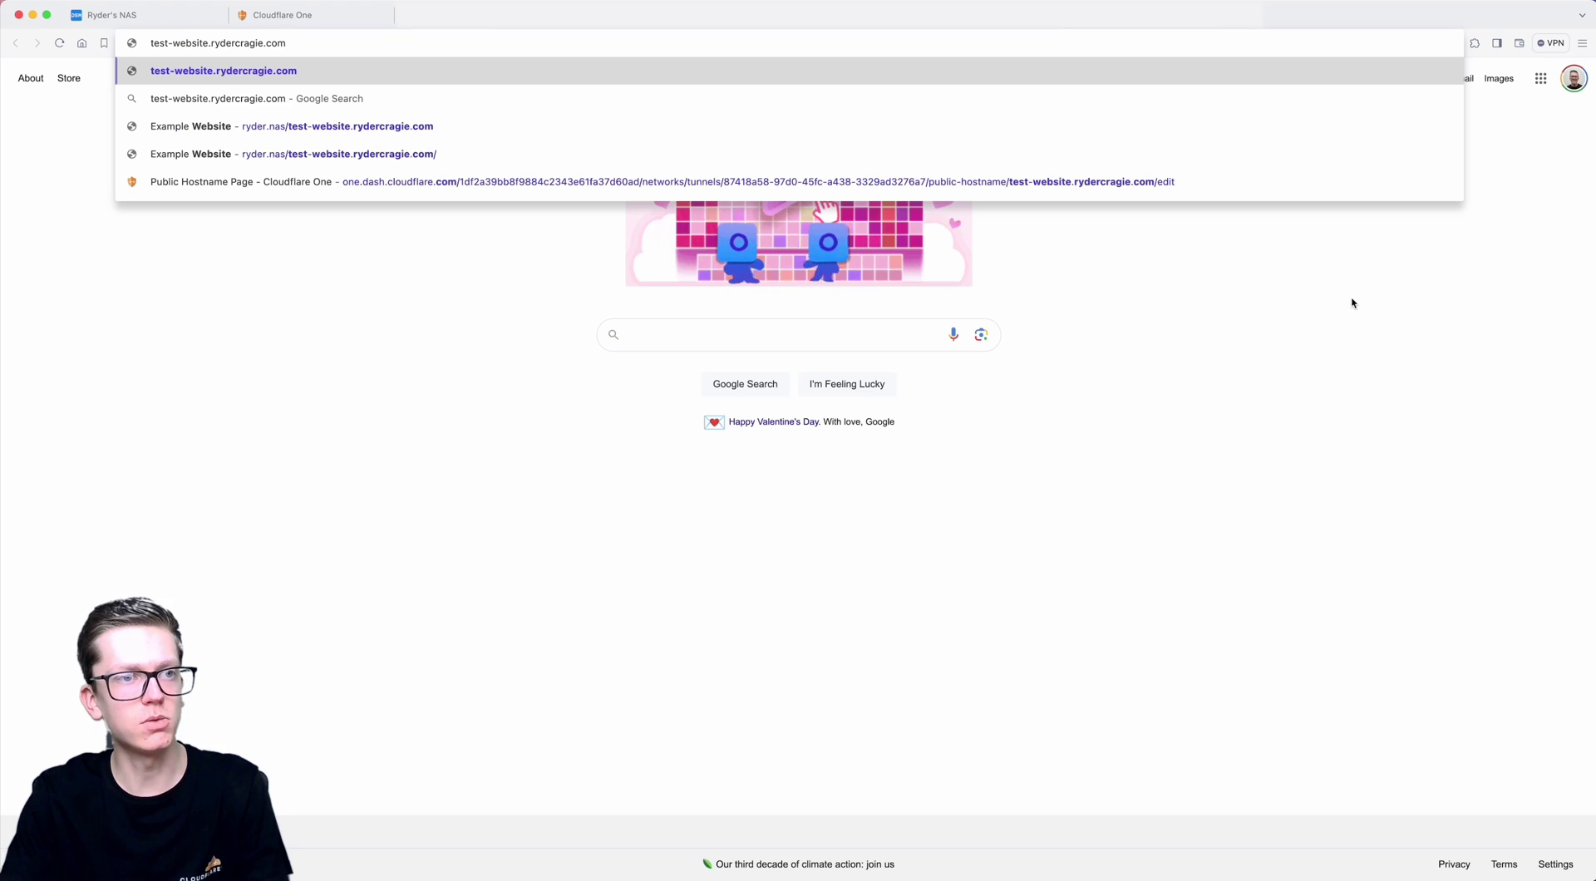
{"action": "key", "text": "Return"}
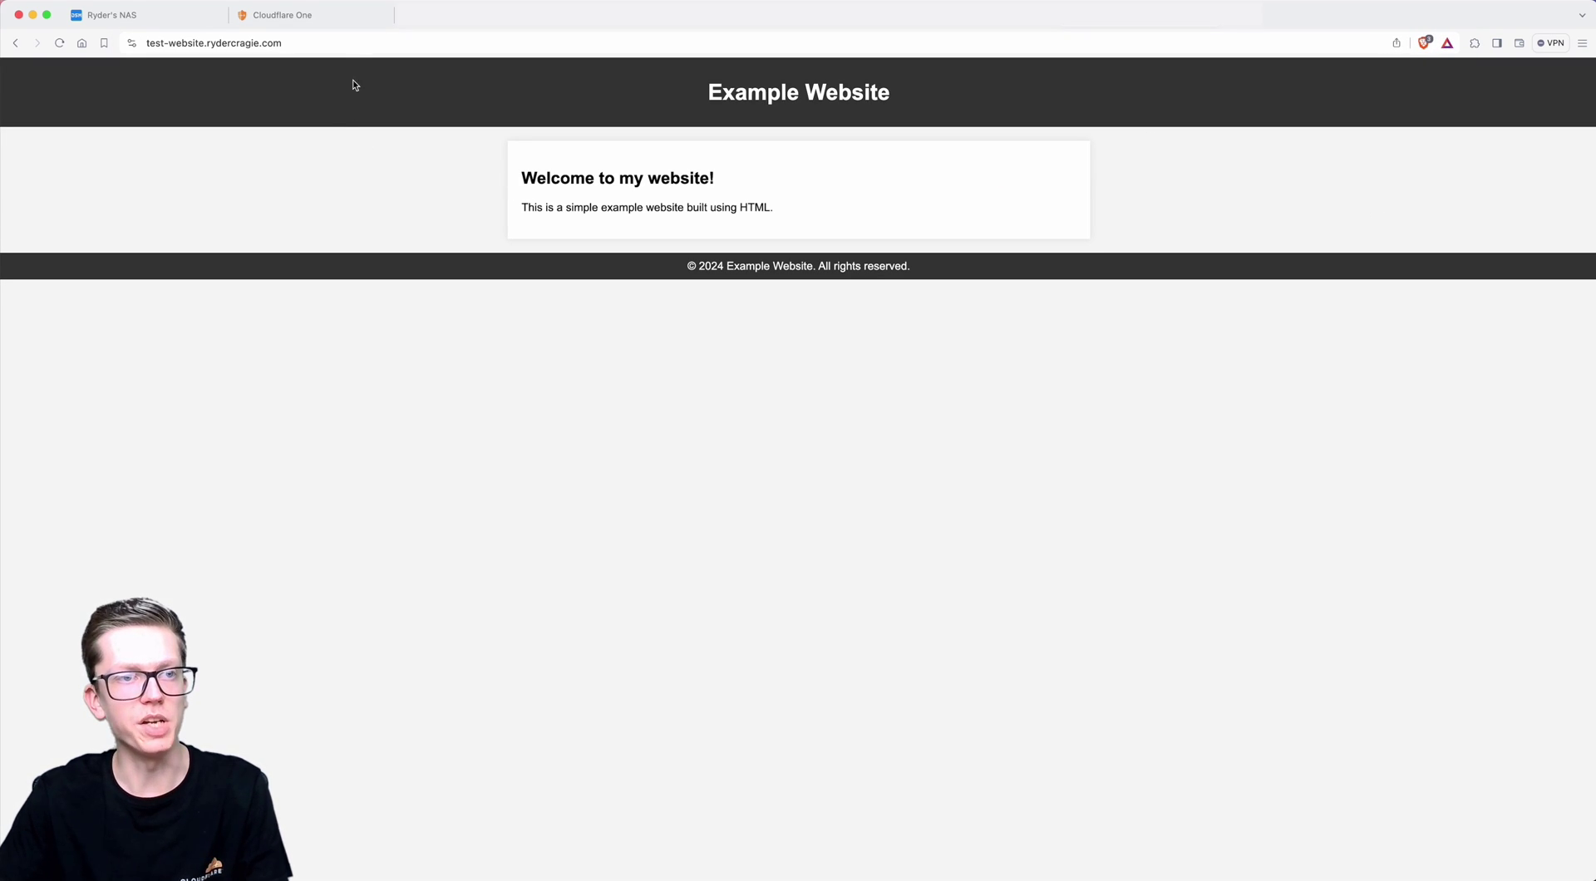
Switch to Finder and look at the contents of the test-website.rydercragie.com folder
{"action": "mouse_move", "coordinate": [608, 872]}
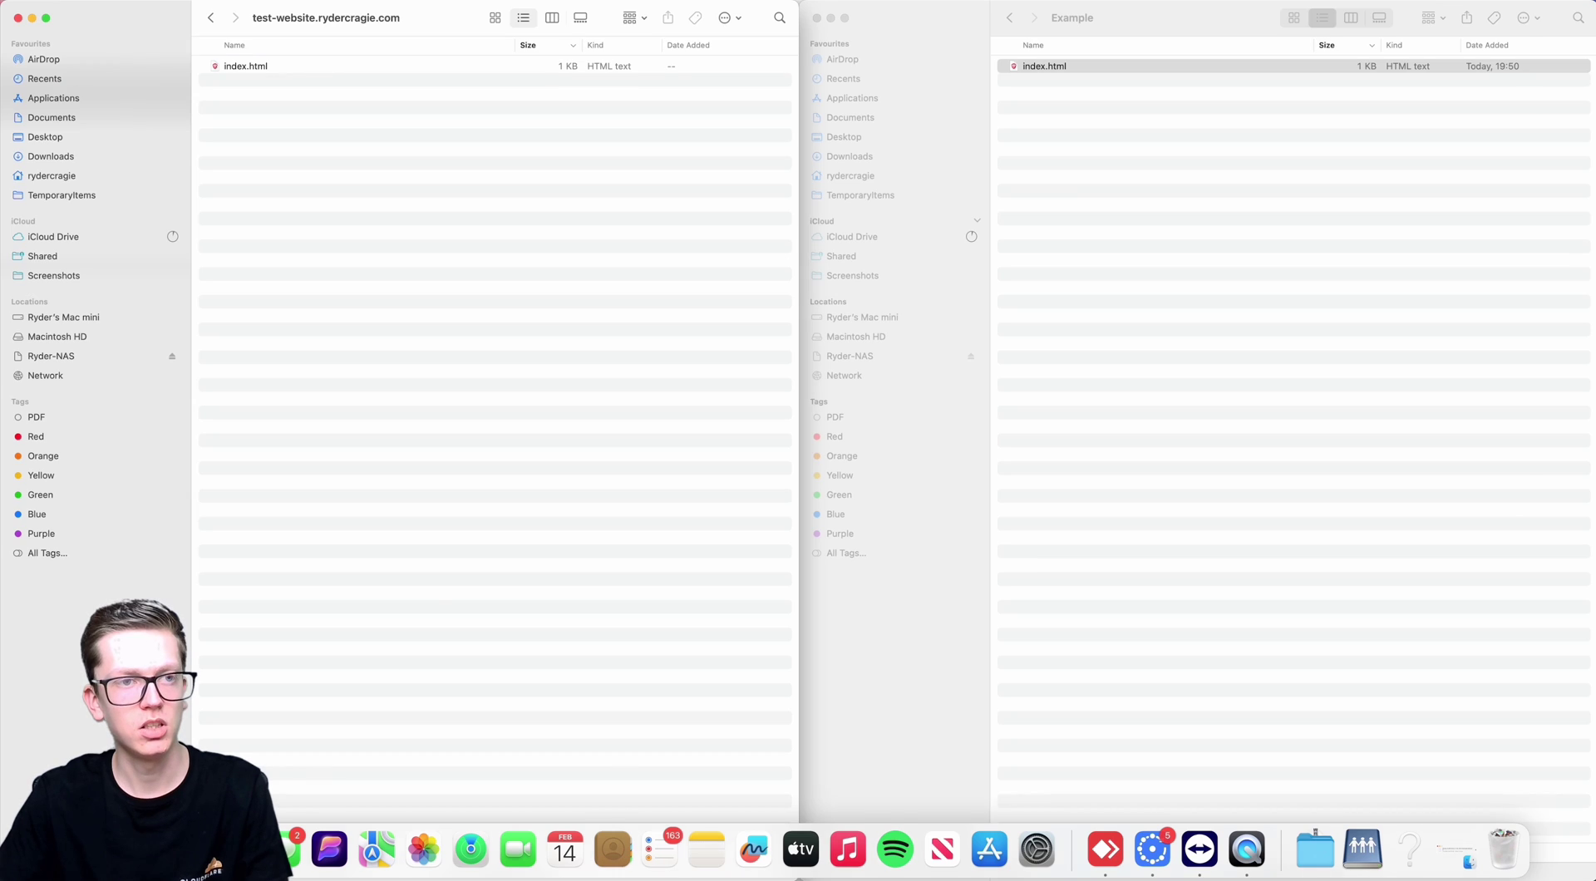
{"action": "left_click", "coordinate": [413, 66]}
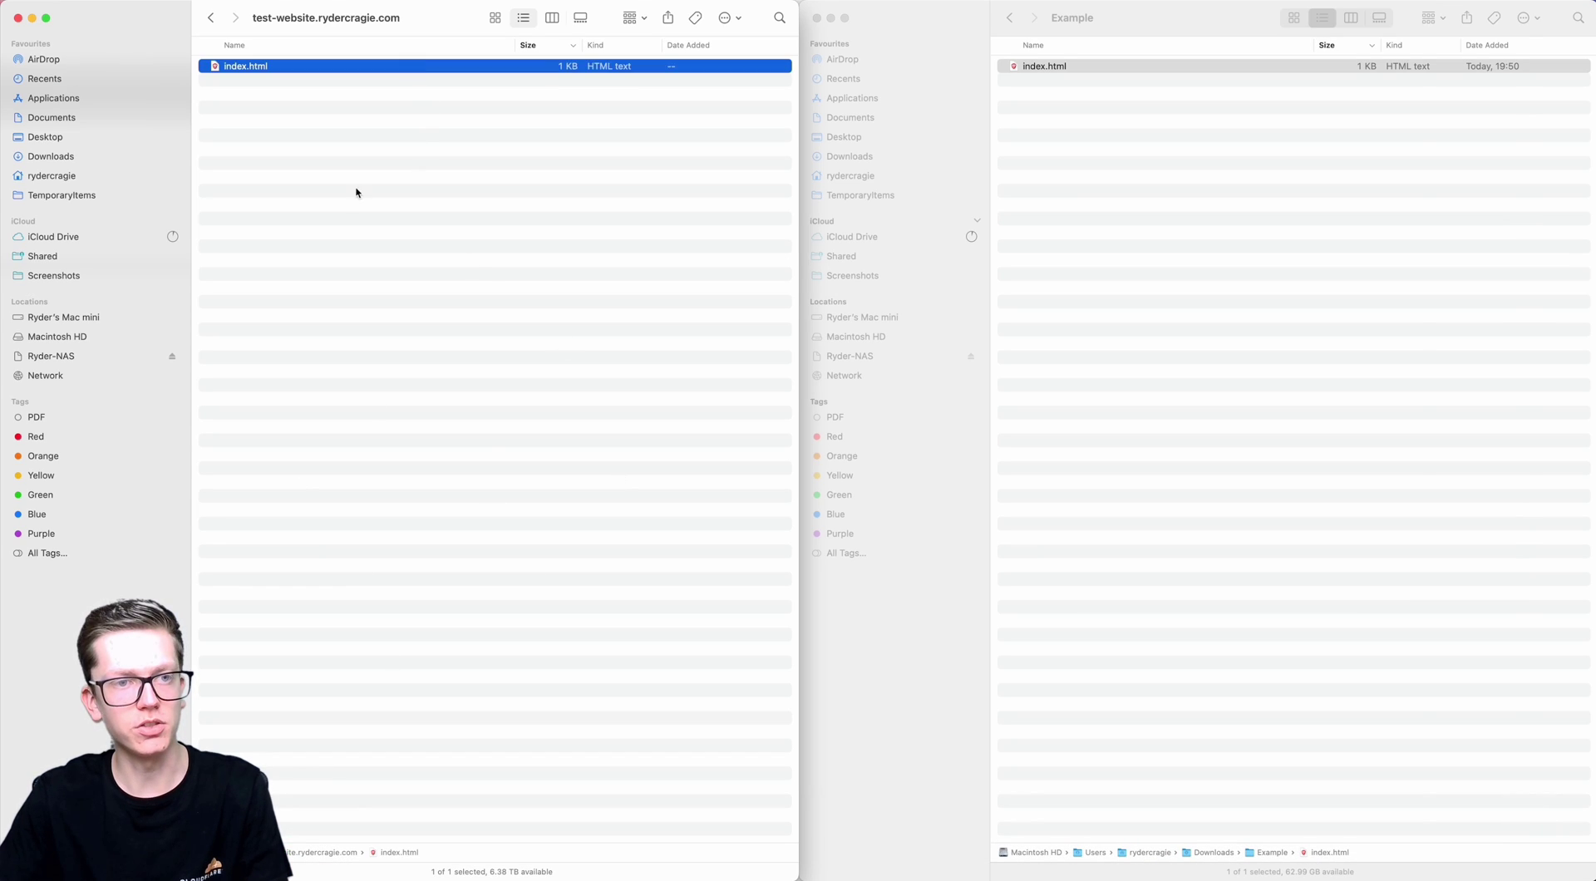
{"action": "left_click", "coordinate": [357, 195]}
{"action": "right_click", "coordinate": [357, 196]}
{"action": "left_click", "coordinate": [366, 353]}
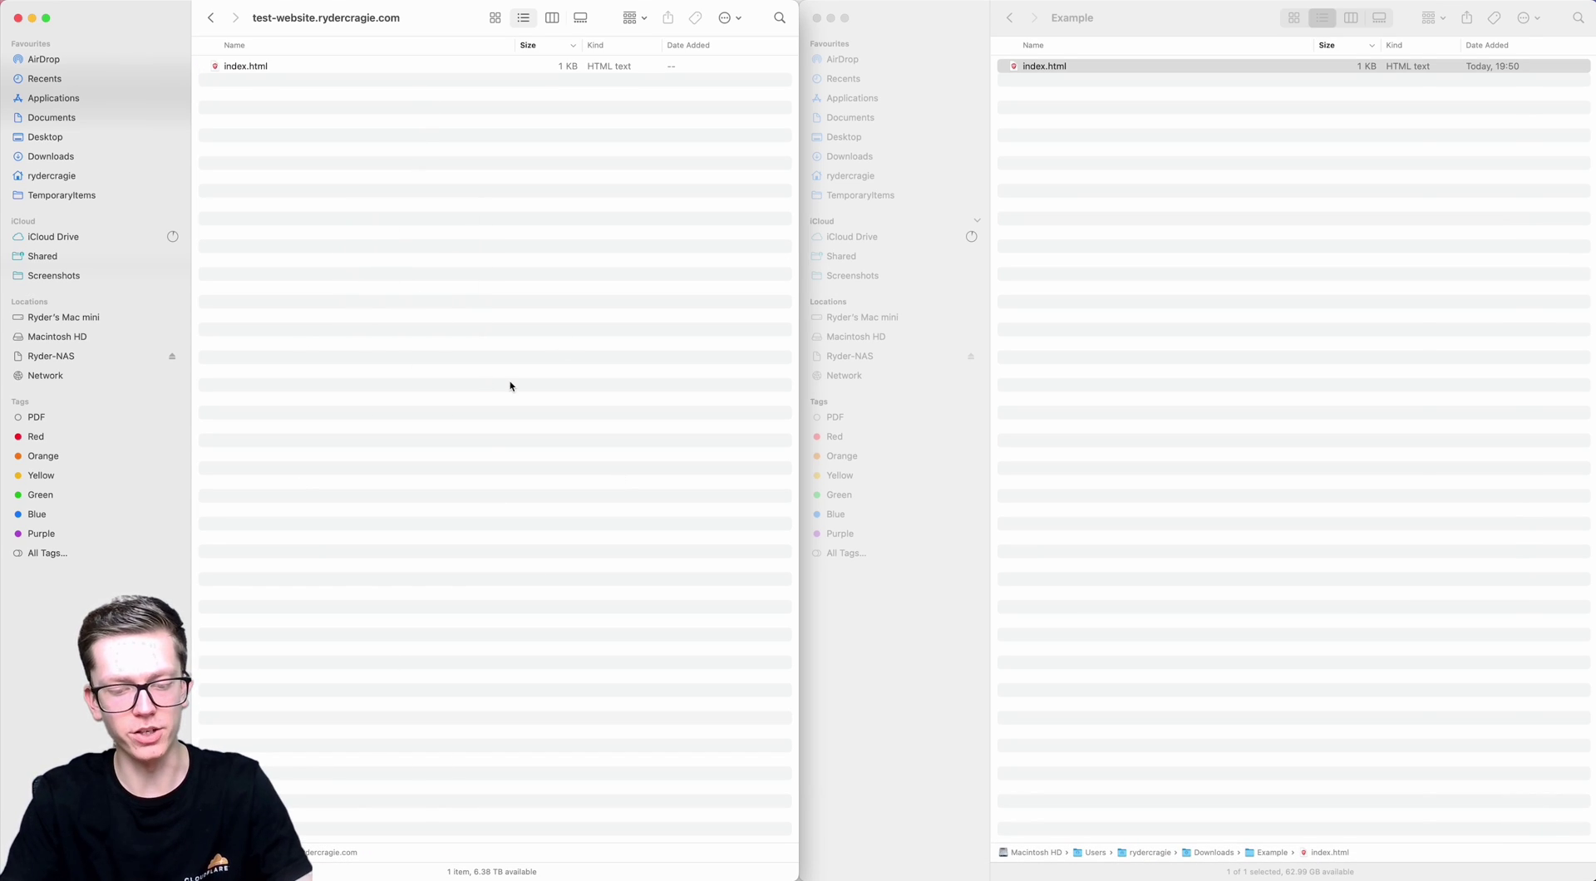
Create a TextEdit document reading "It works!", save it as test.txt, and put a copy in the test-website.rydercragie.com folder
{"action": "key", "text": "super+space"}
{"action": "type", "text": "yex"}
{"action": "key", "text": "Escape"}
{"action": "key", "text": "Escape"}
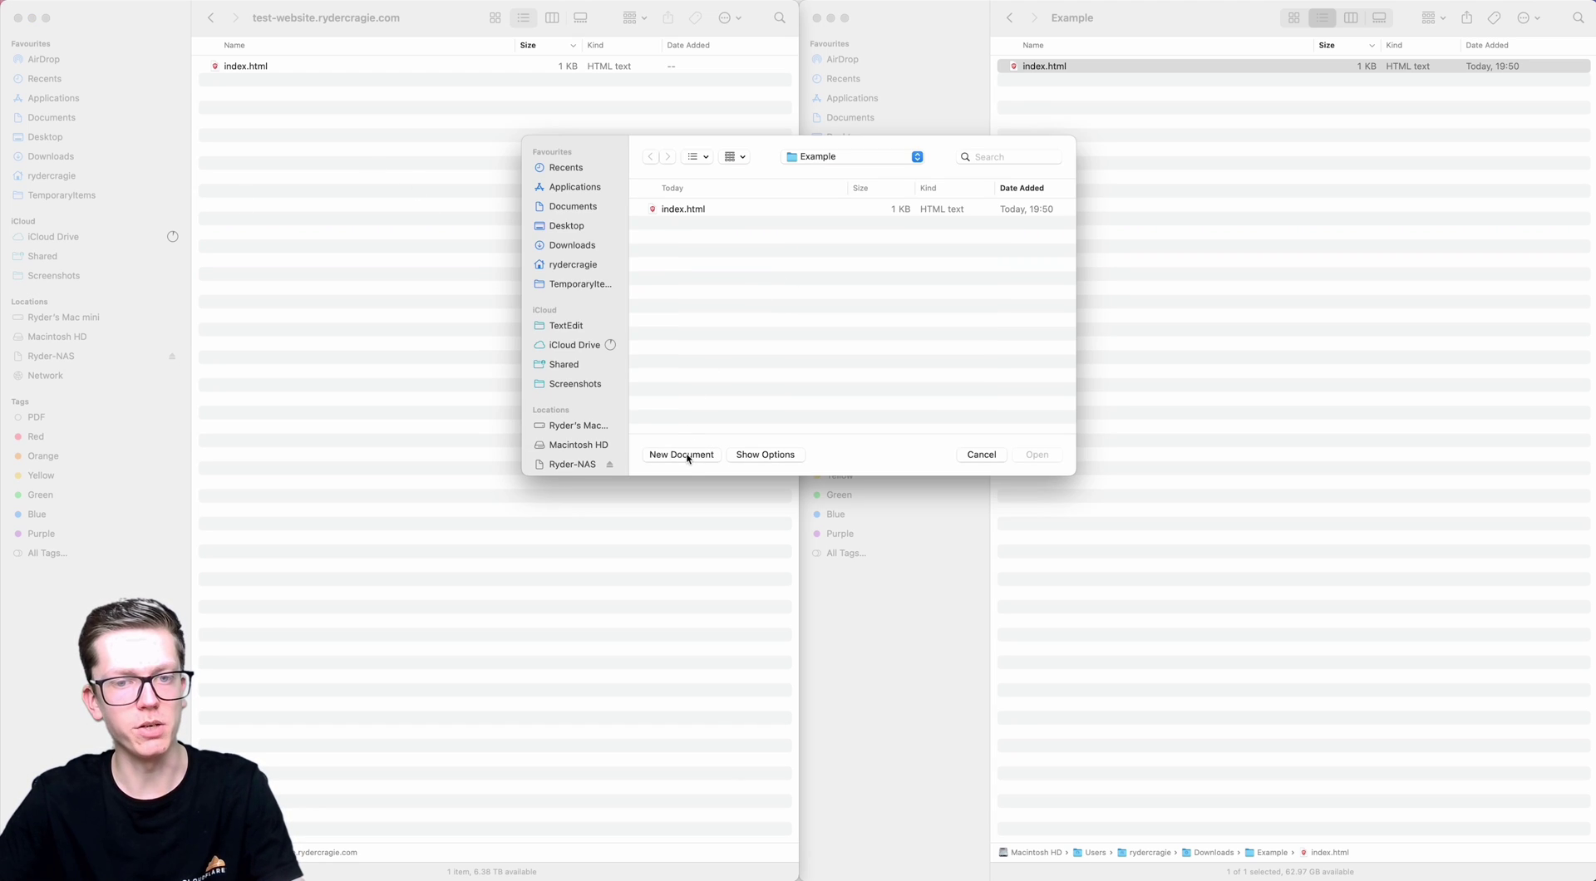
{"action": "left_click", "coordinate": [681, 455]}
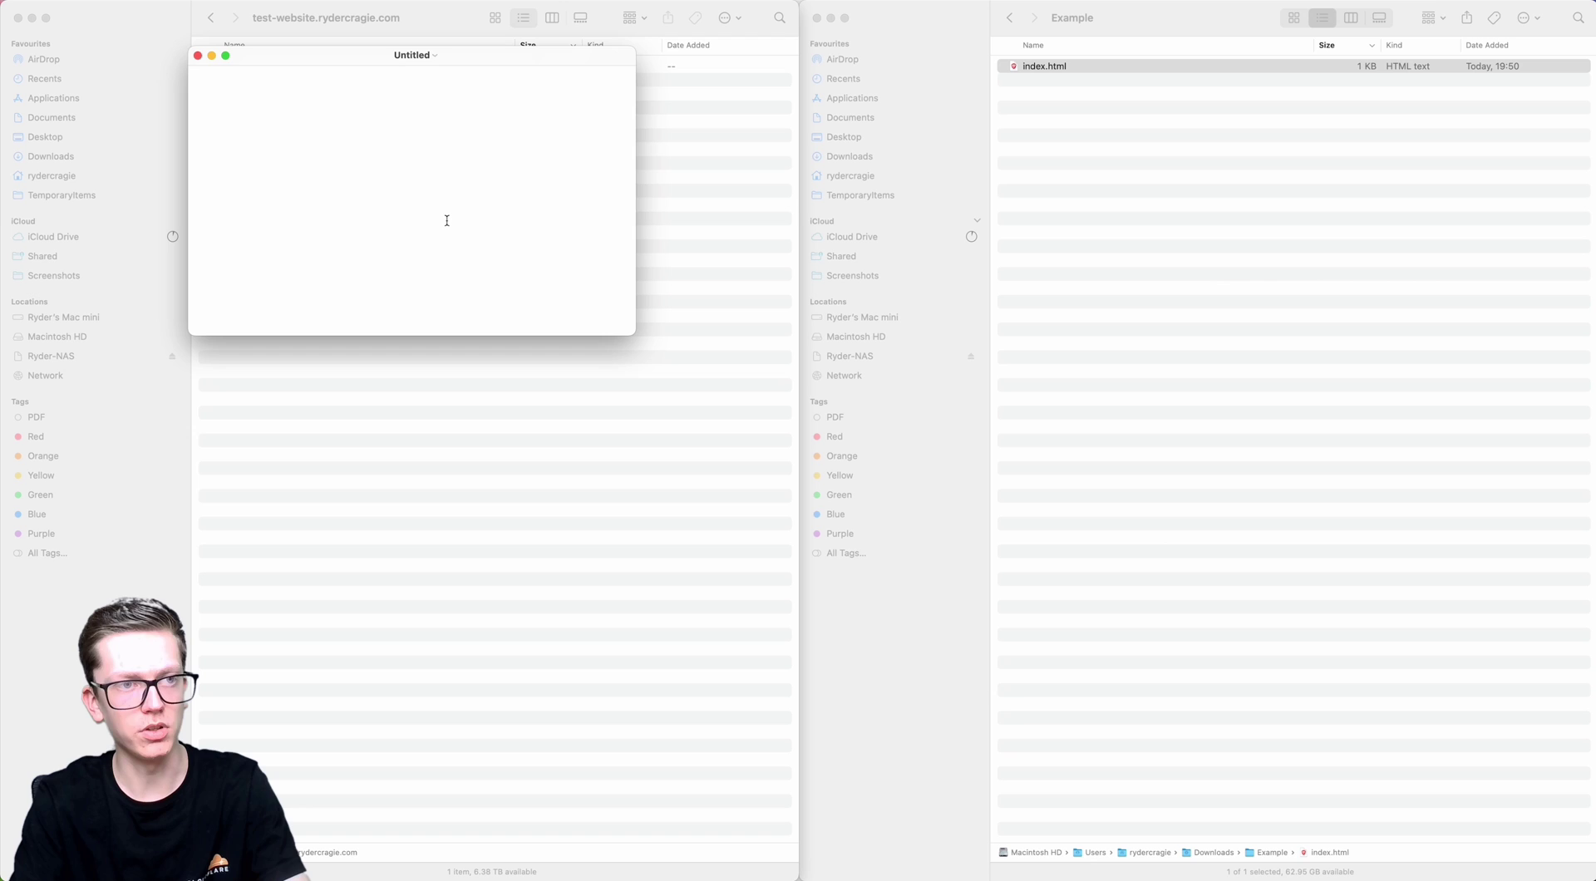
{"action": "type", "text": "<"}
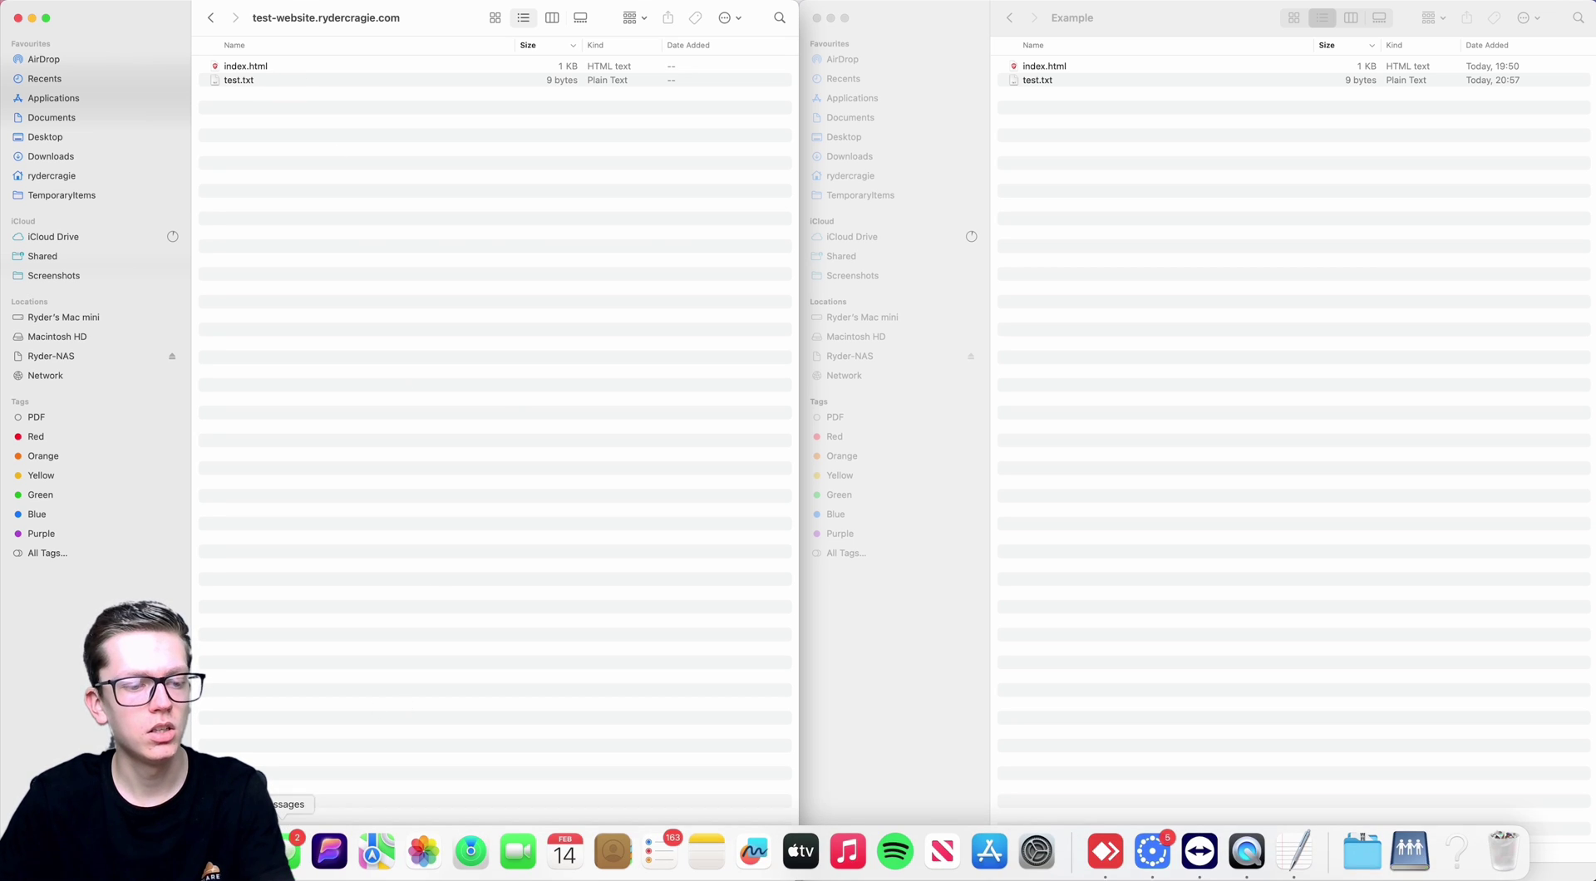
Switch back to the browser and open test-website.rydercragie.com/test.txt
{"action": "left_click", "coordinate": [608, 814]}
{"action": "left_click", "coordinate": [449, 46]}
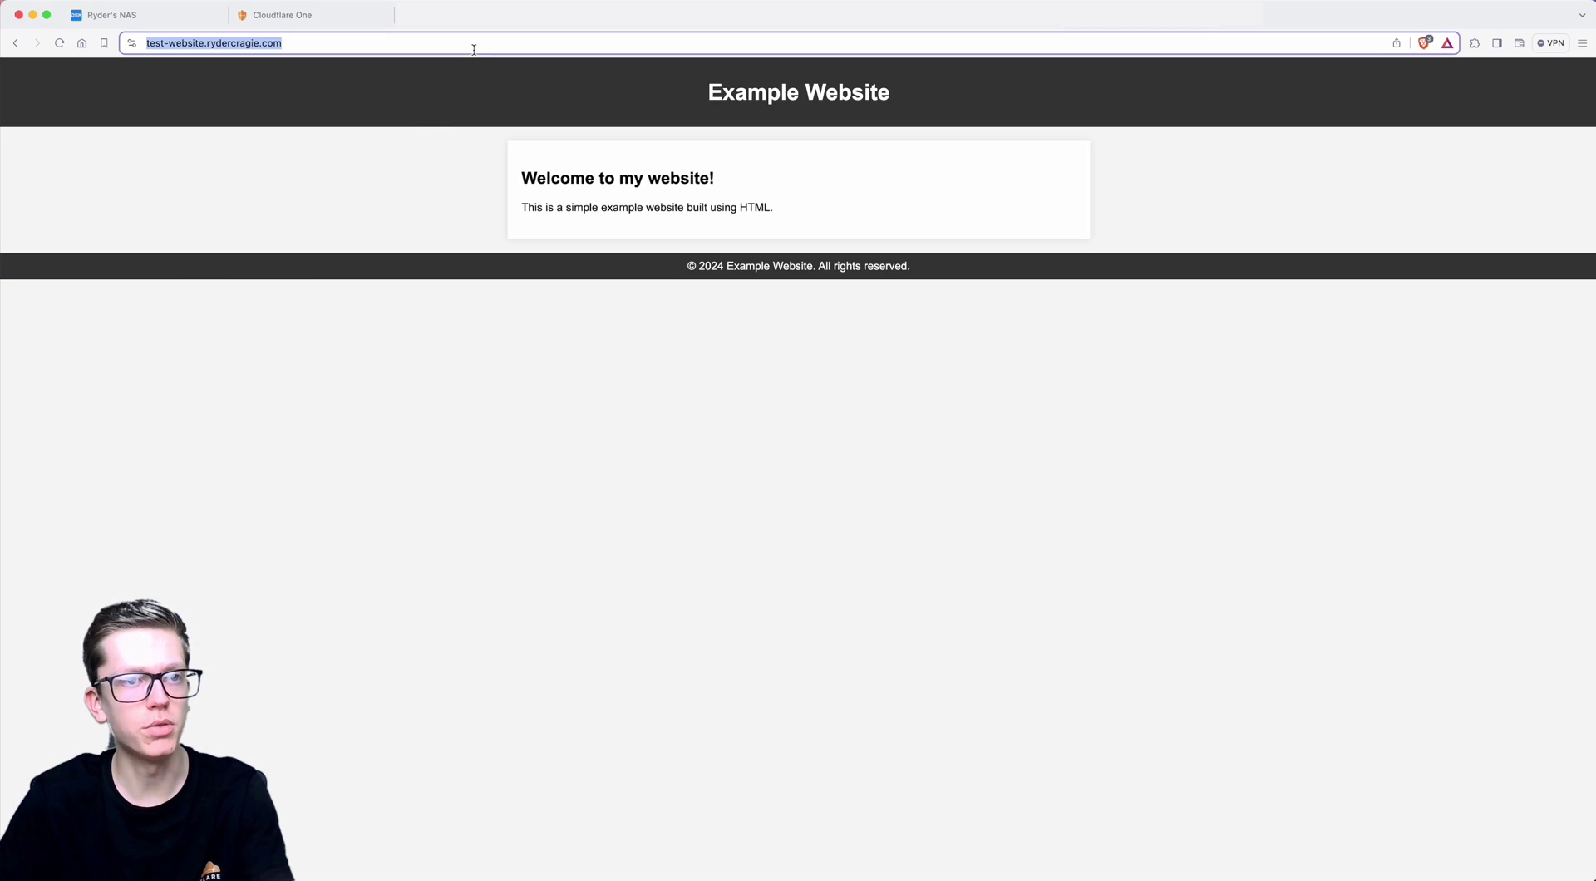
{"action": "left_click", "coordinate": [474, 46]}
{"action": "type", "text": "/test.tx"}
{"action": "type", "text": "t"}
{"action": "key", "text": "Return"}
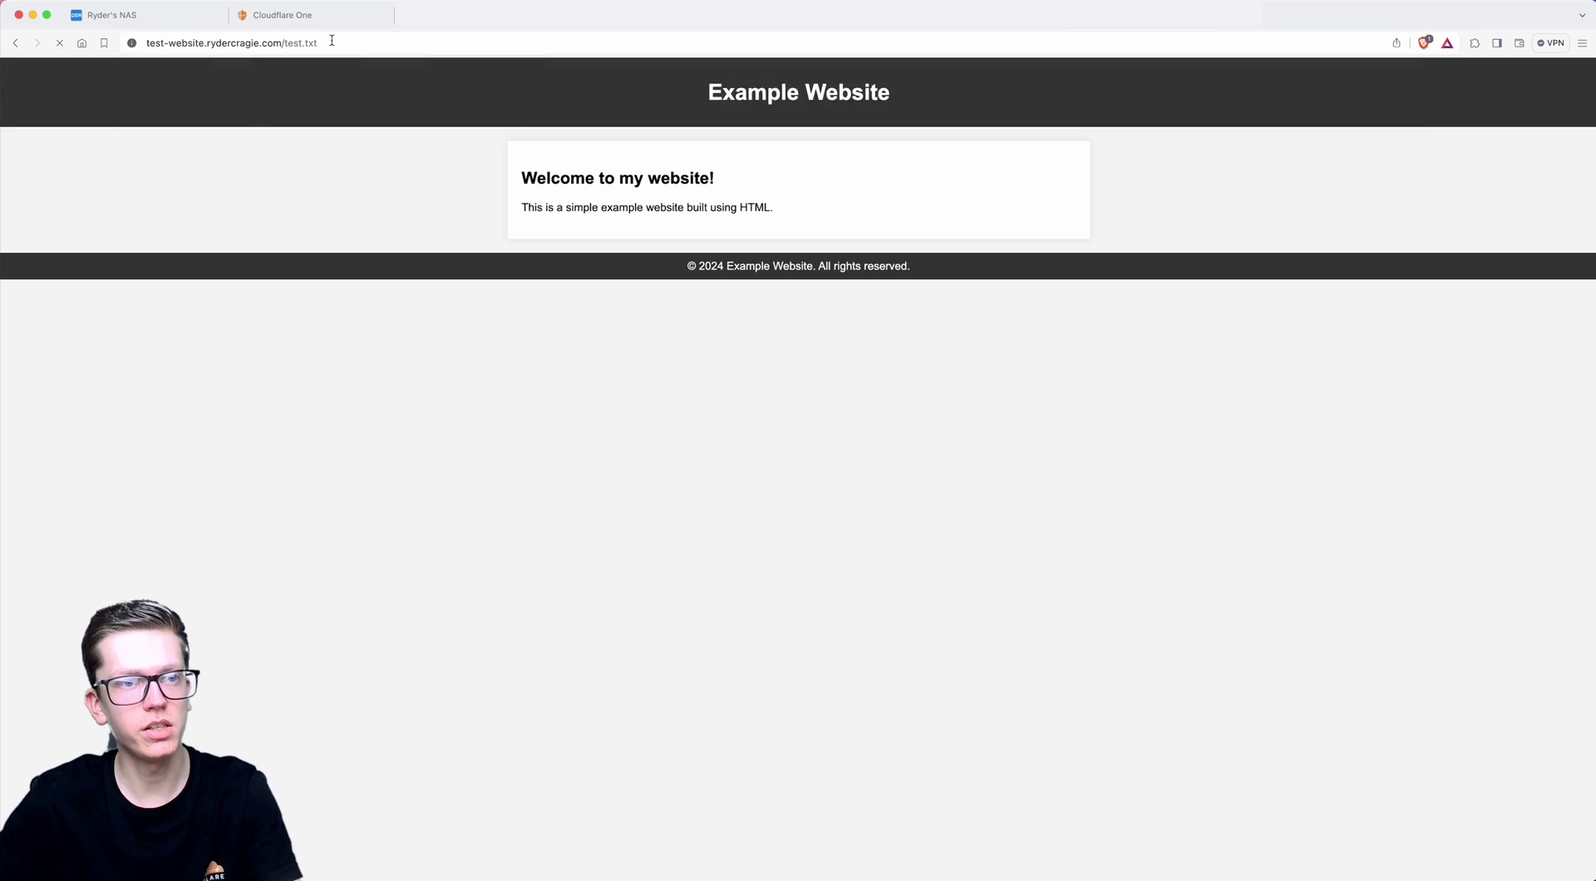
Change the address to test-website.rydercragie.com/test.txt1 and load it to check the site's error page
{"action": "left_click", "coordinate": [353, 39]}
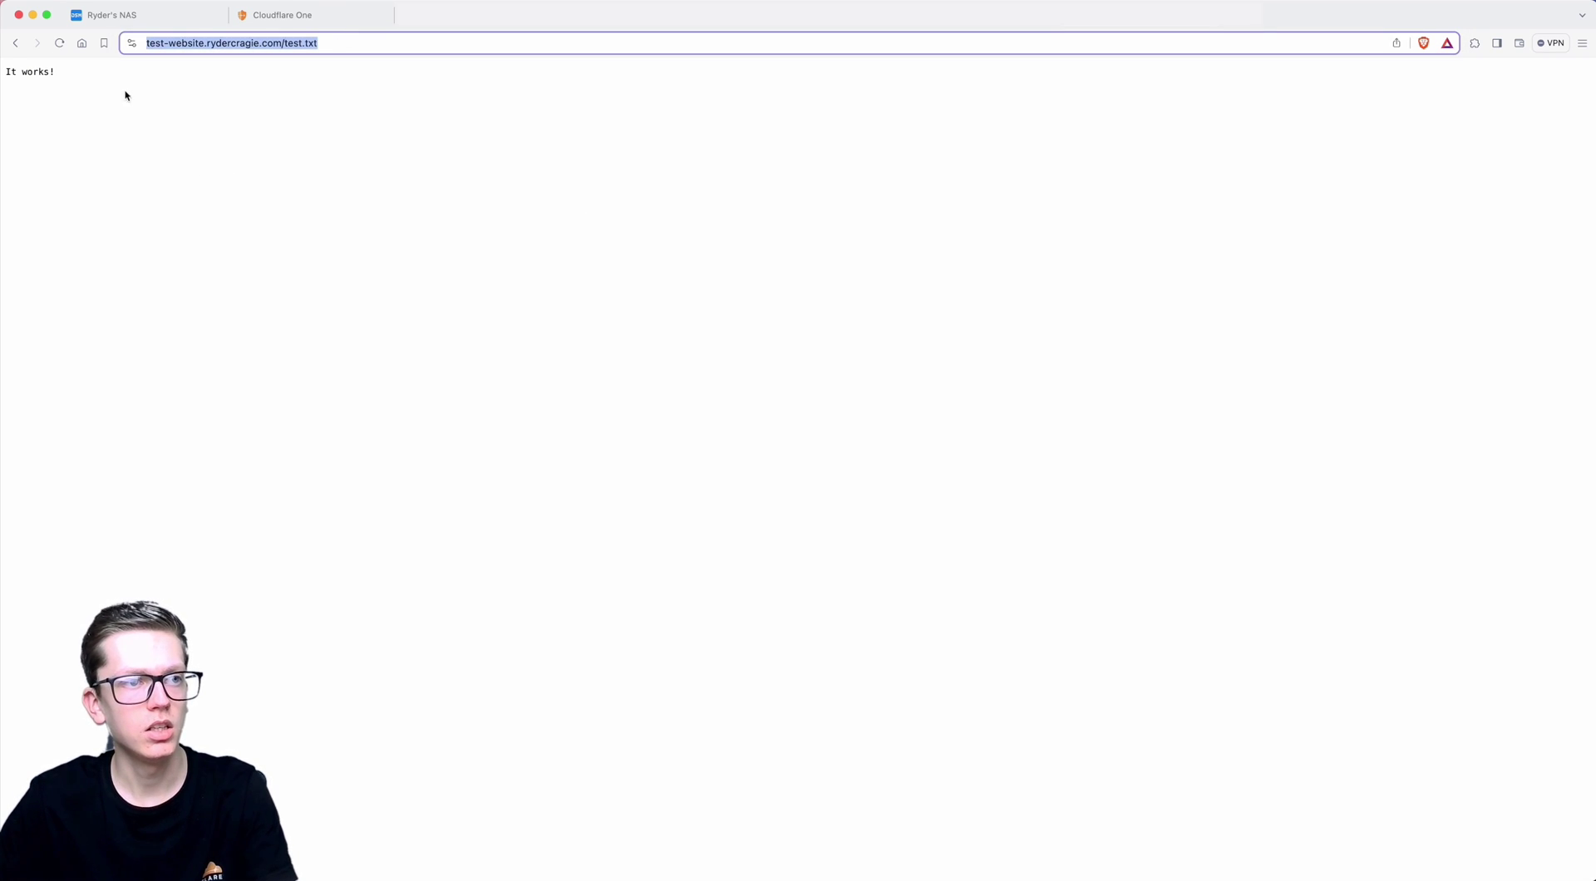
{"action": "left_click", "coordinate": [441, 47]}
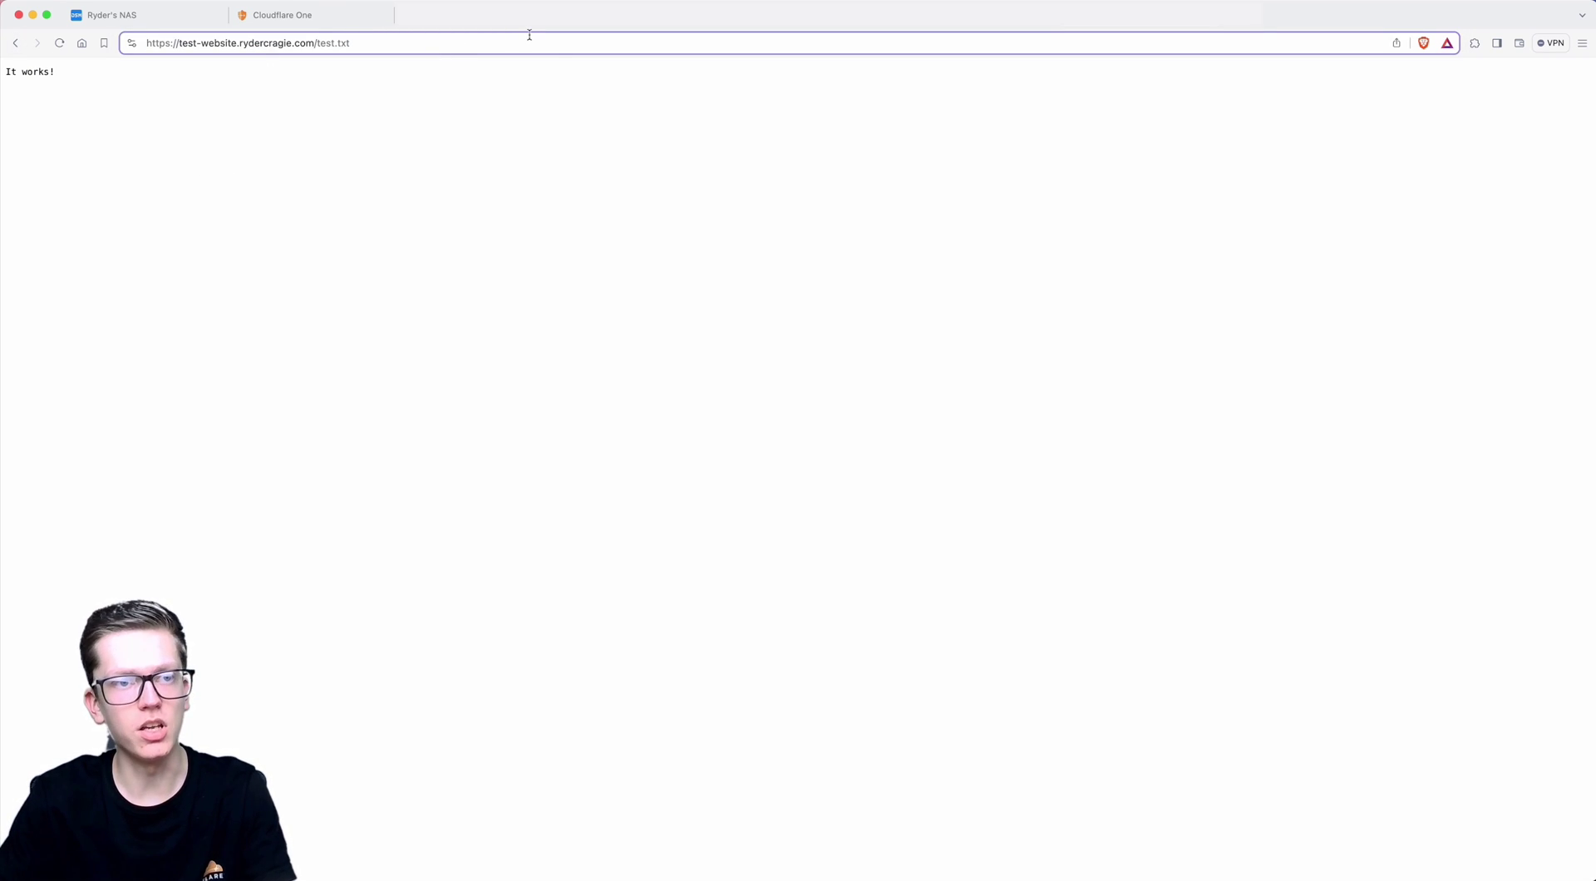
{"action": "type", "text": "1"}
{"action": "key", "text": "Return"}
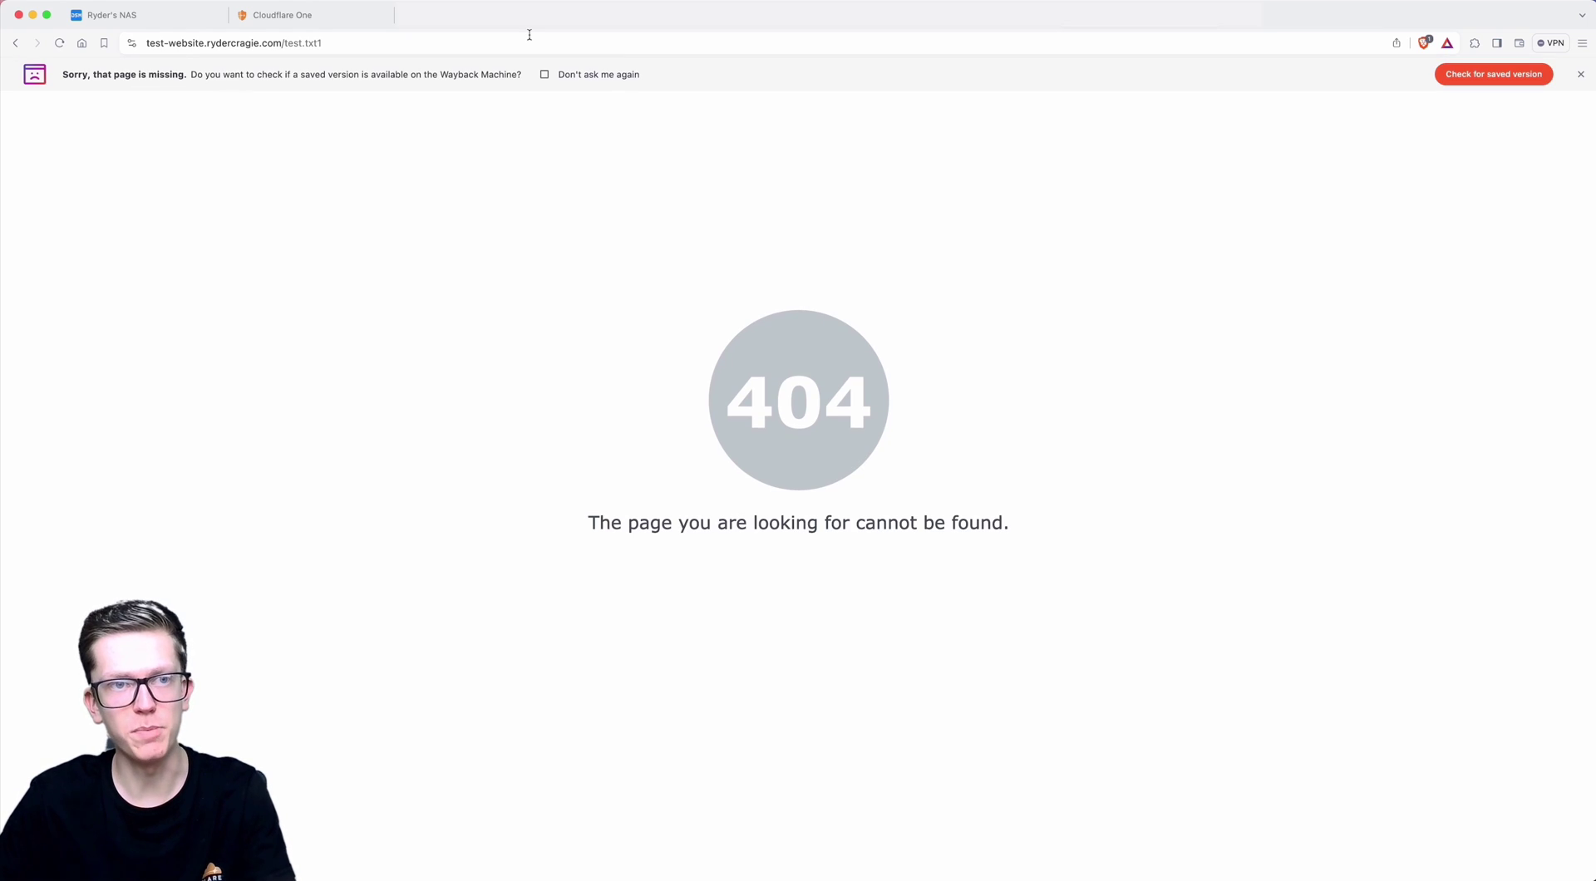
Return to the NAS page and open the error page settings in Web Station
{"action": "left_click", "coordinate": [70, 20]}
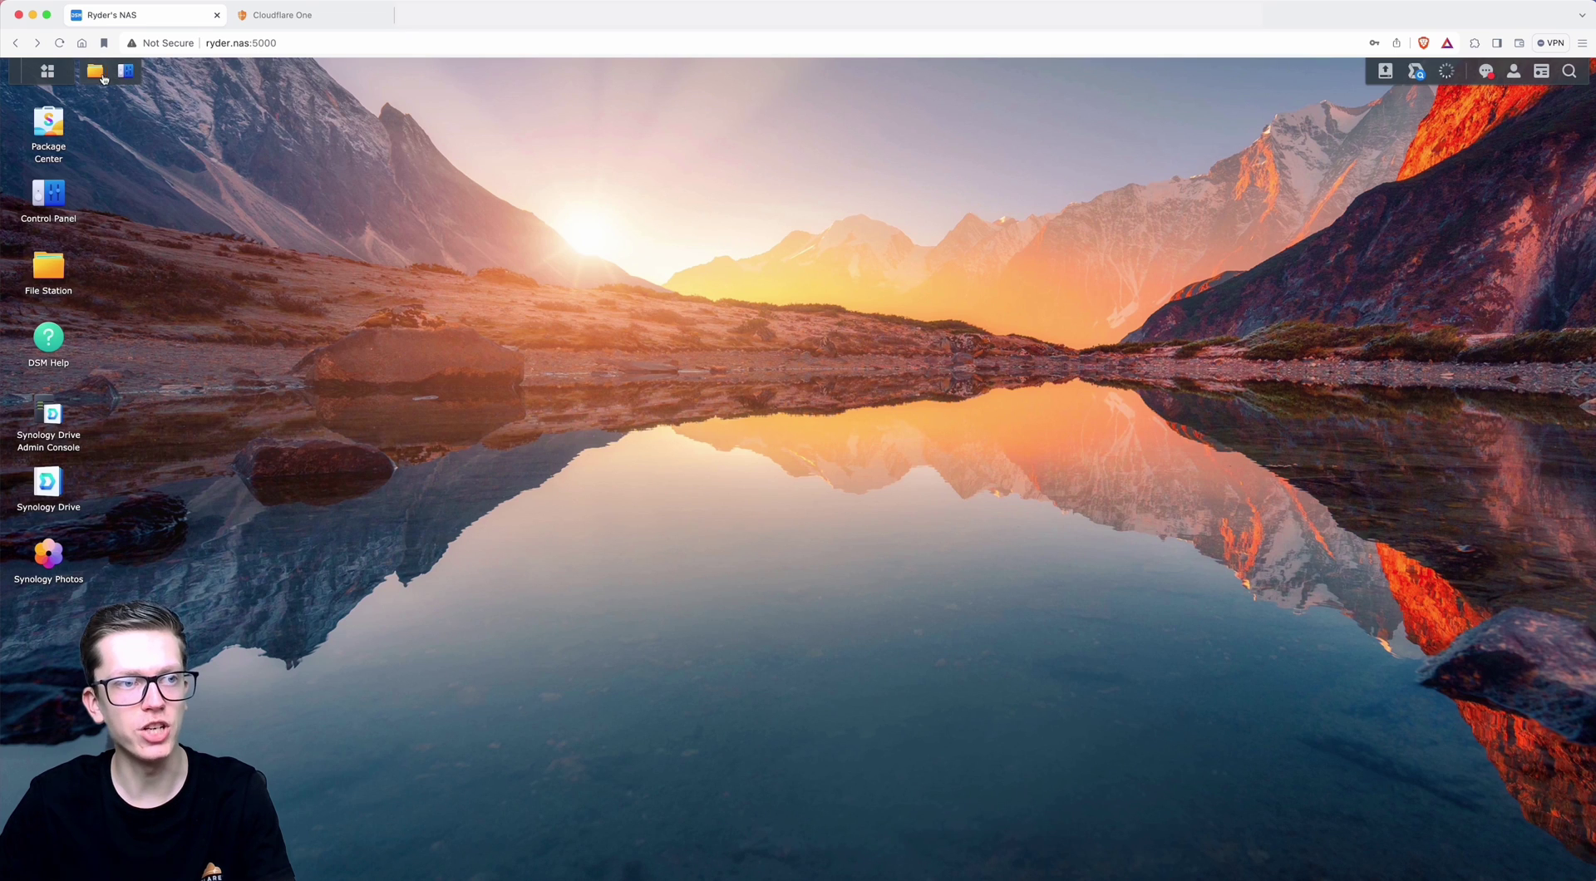
{"action": "left_click", "coordinate": [51, 73]}
{"action": "scroll", "coordinate": [139, 333], "scroll_direction": "down", "scroll_amount": 4}
{"action": "left_click", "coordinate": [135, 682]}
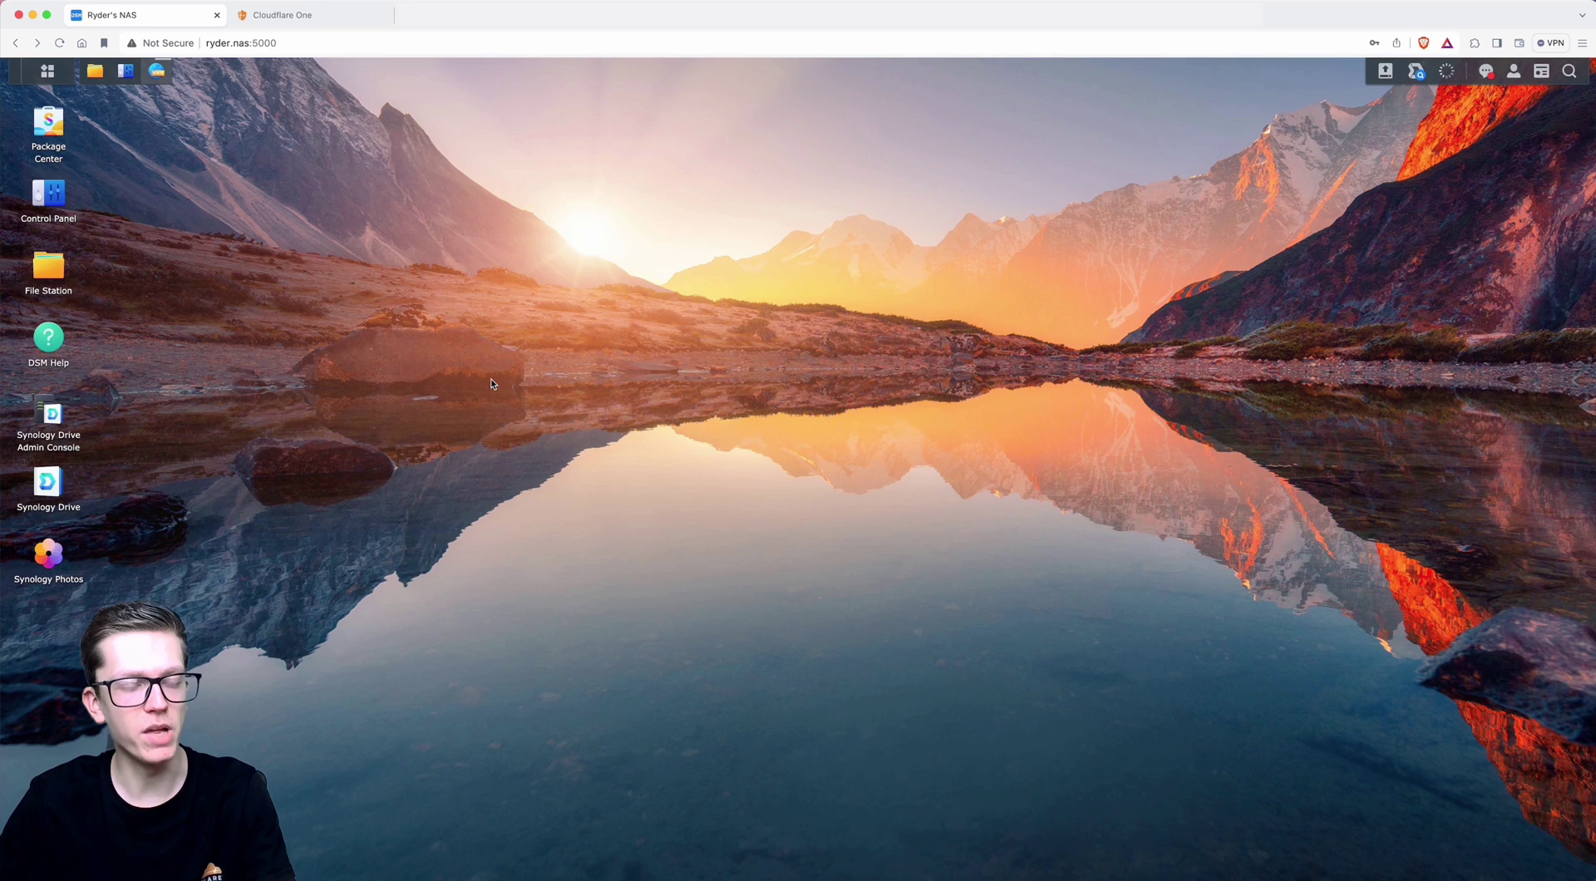
{"action": "left_click", "coordinate": [84, 254]}
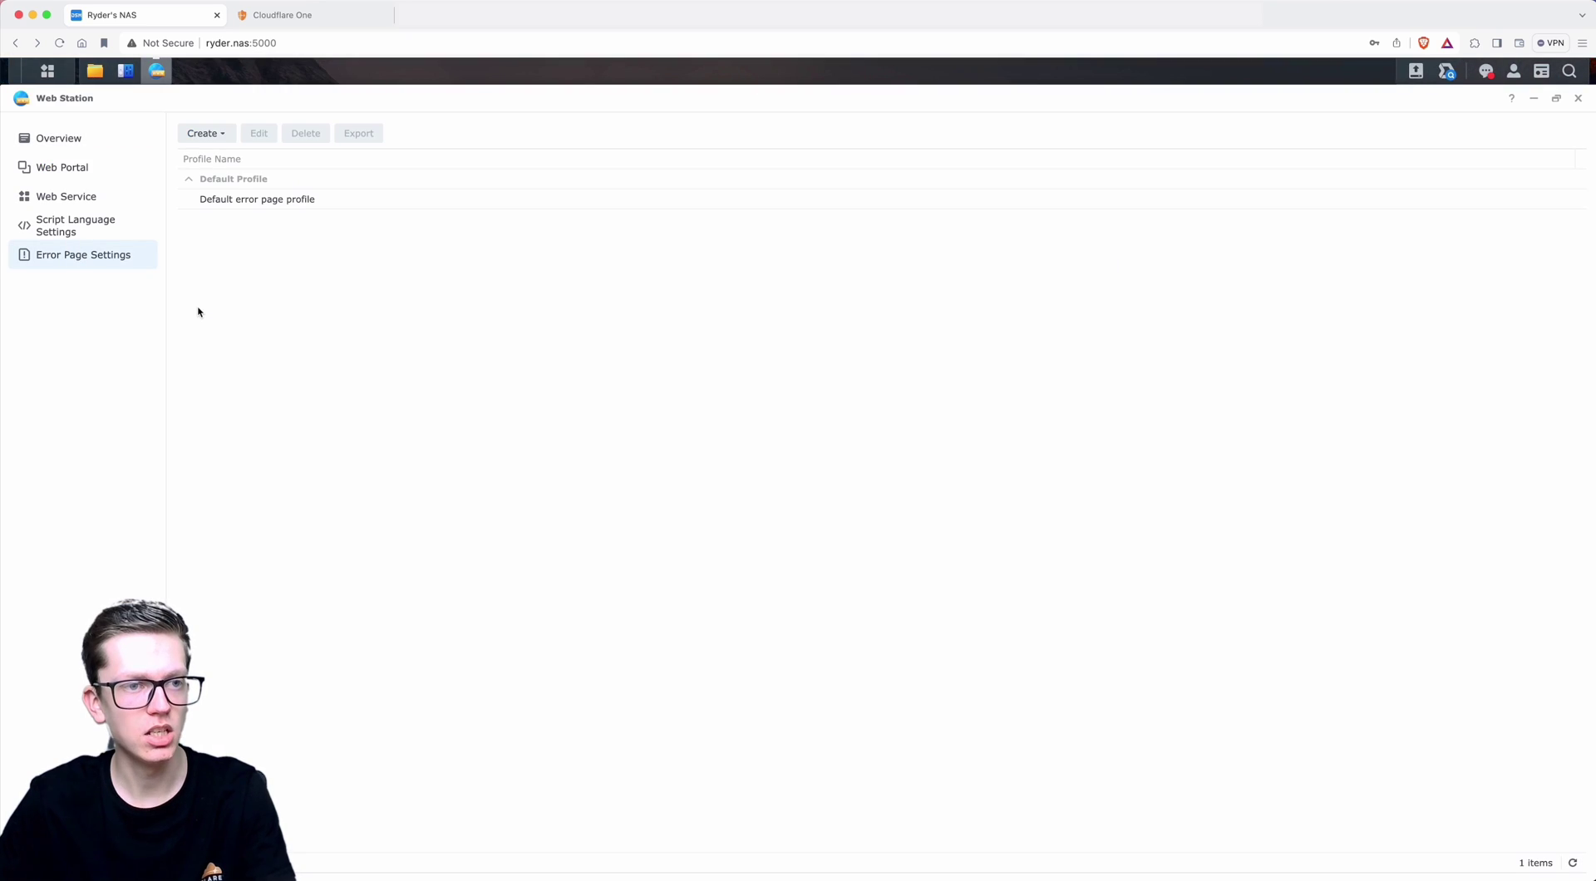
Review the default error page profile's custom responses and the file chooser for the 404 page, and close the profile without saving
{"action": "double_click", "coordinate": [228, 196]}
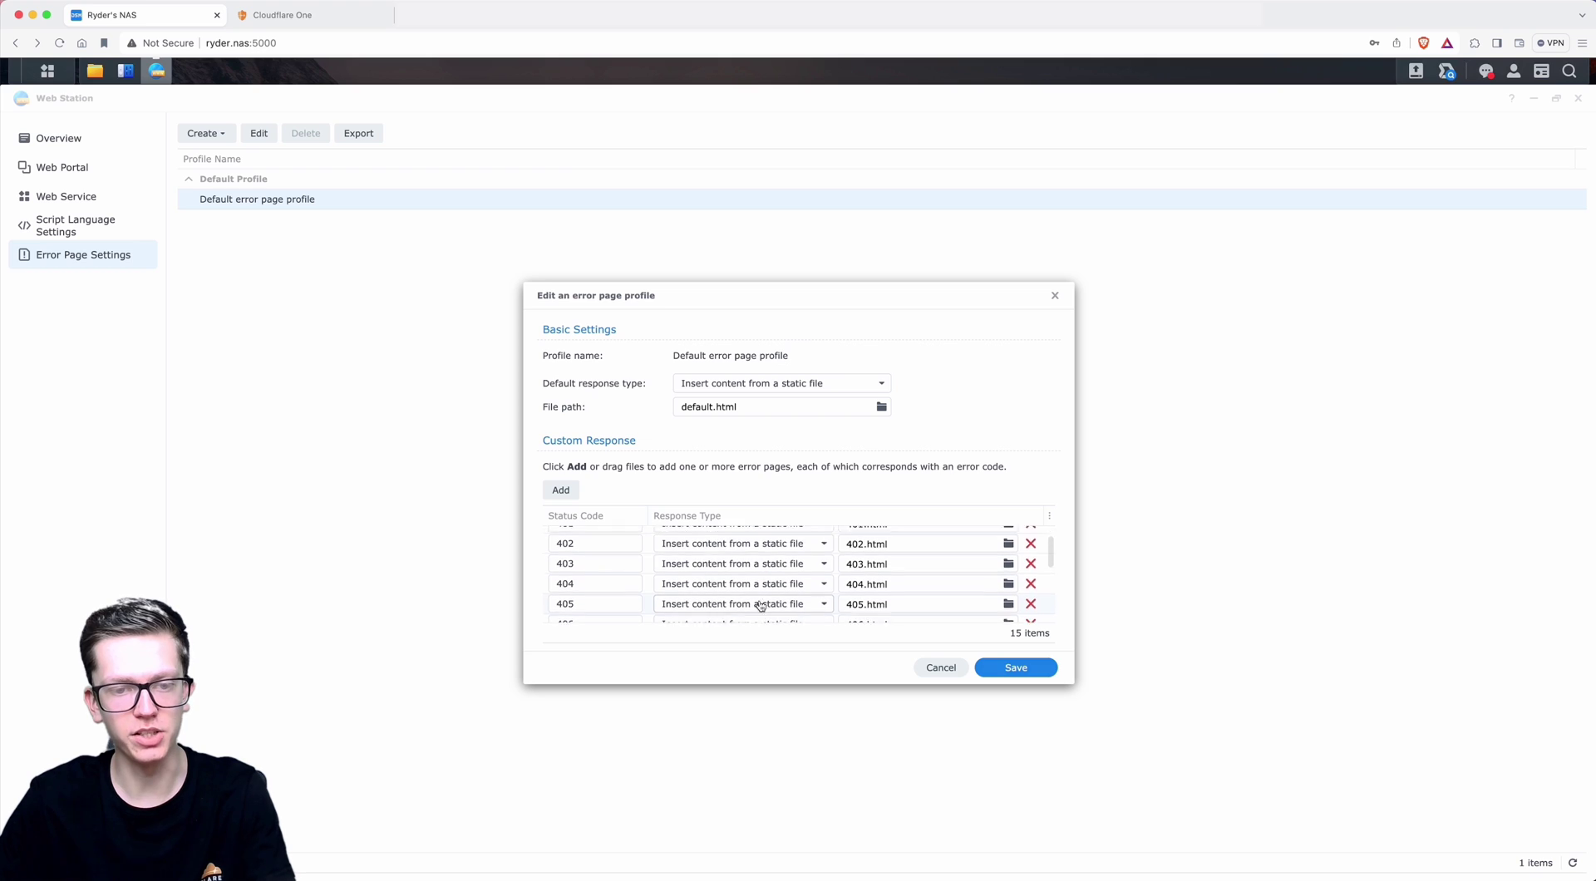
{"action": "scroll", "coordinate": [620, 552], "scroll_direction": "down", "scroll_amount": 2}
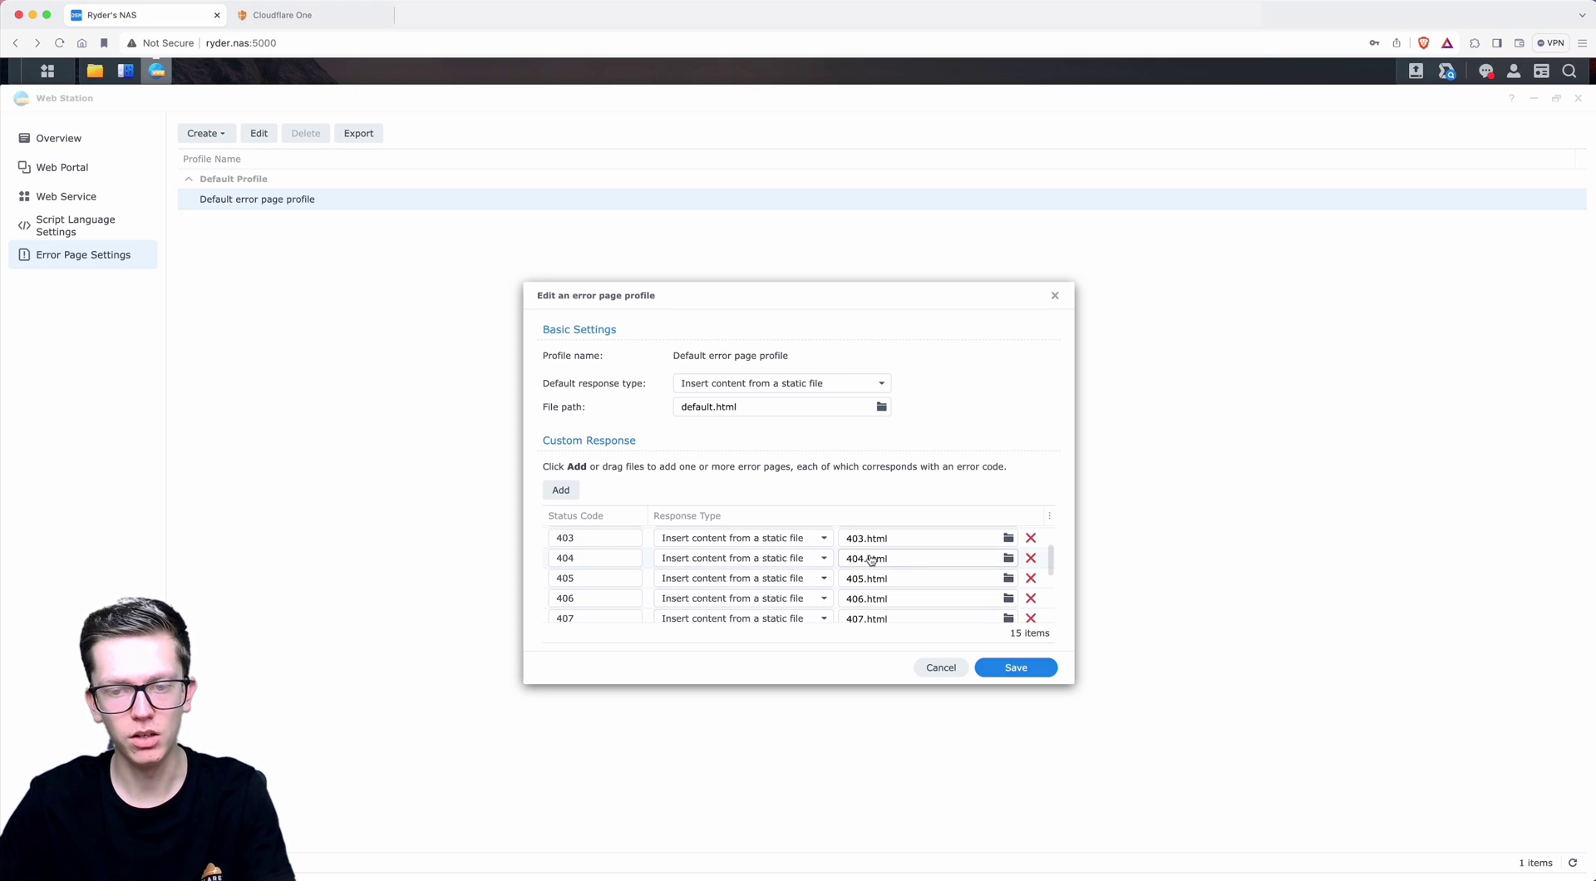
{"action": "left_click", "coordinate": [1008, 560]}
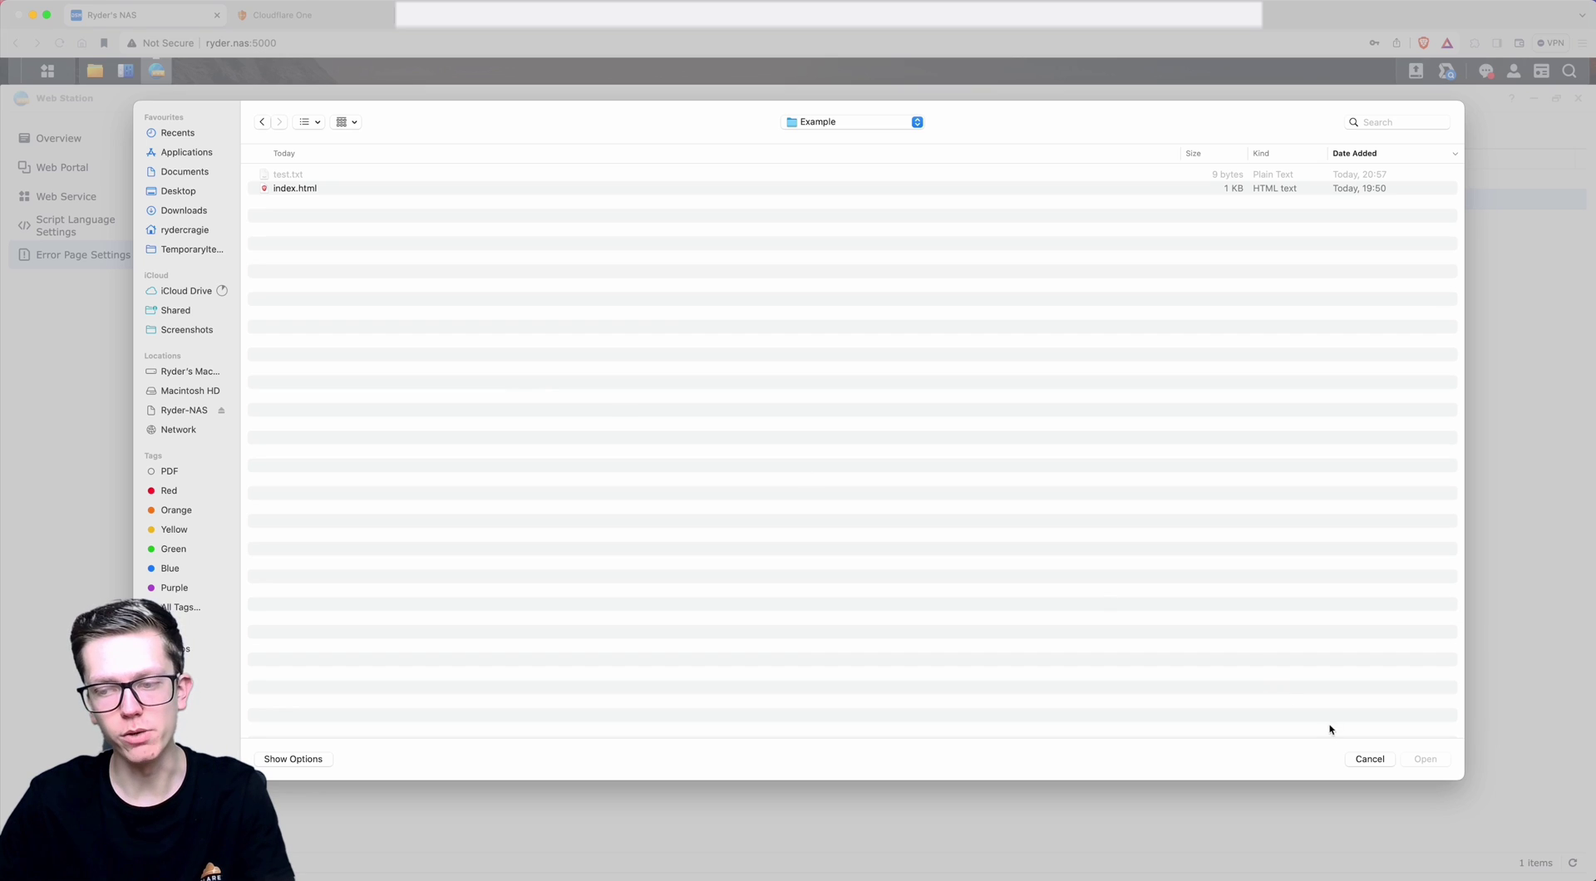
{"action": "left_click", "coordinate": [1368, 759]}
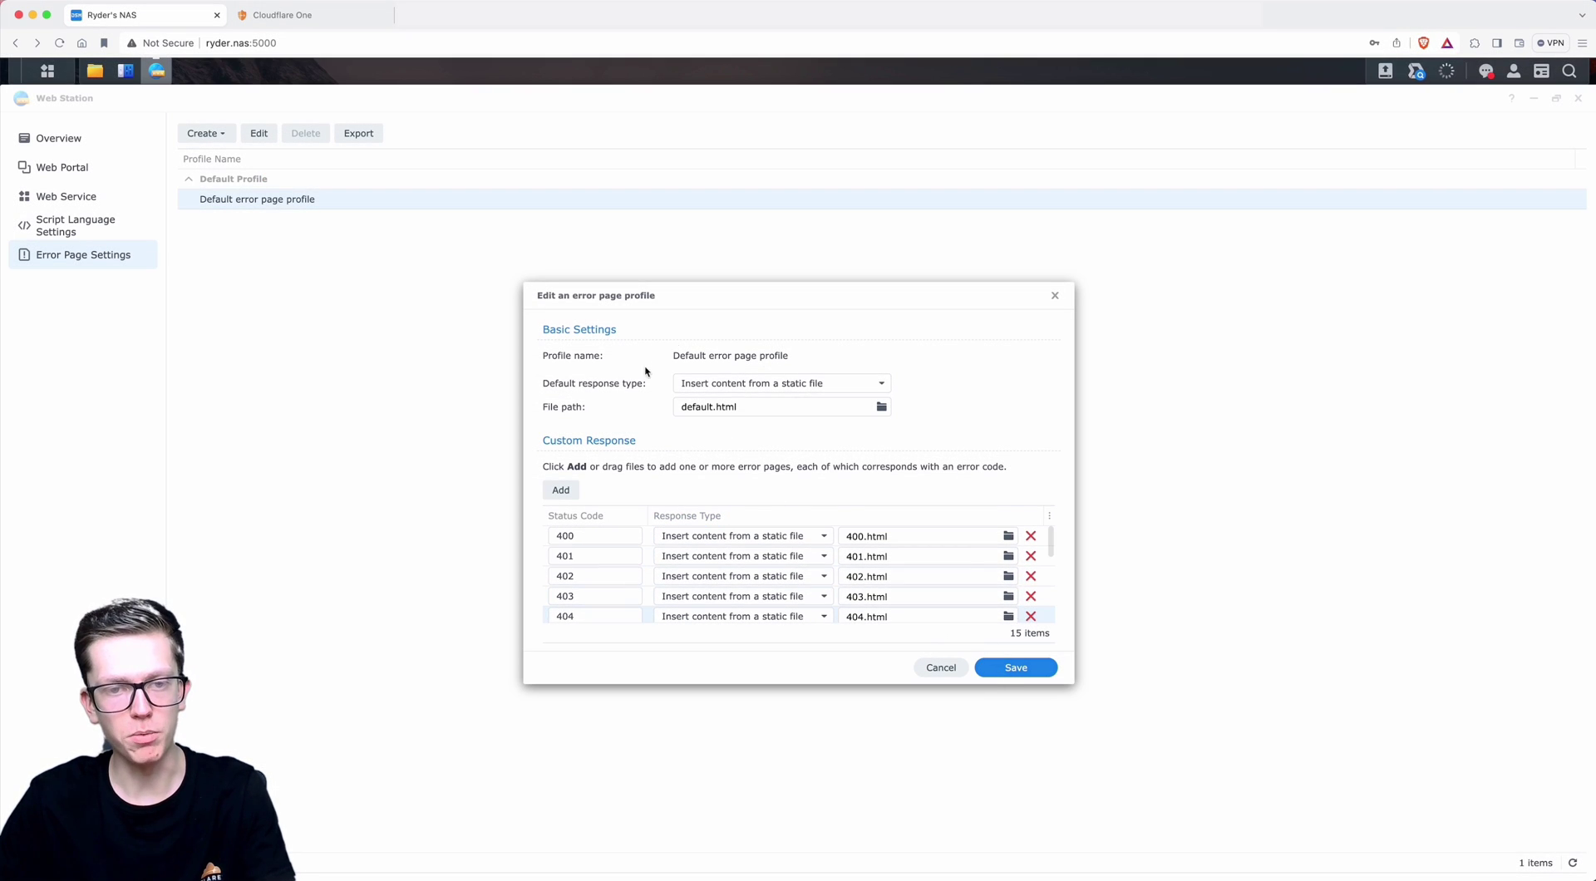
{"action": "left_click", "coordinate": [1054, 295]}
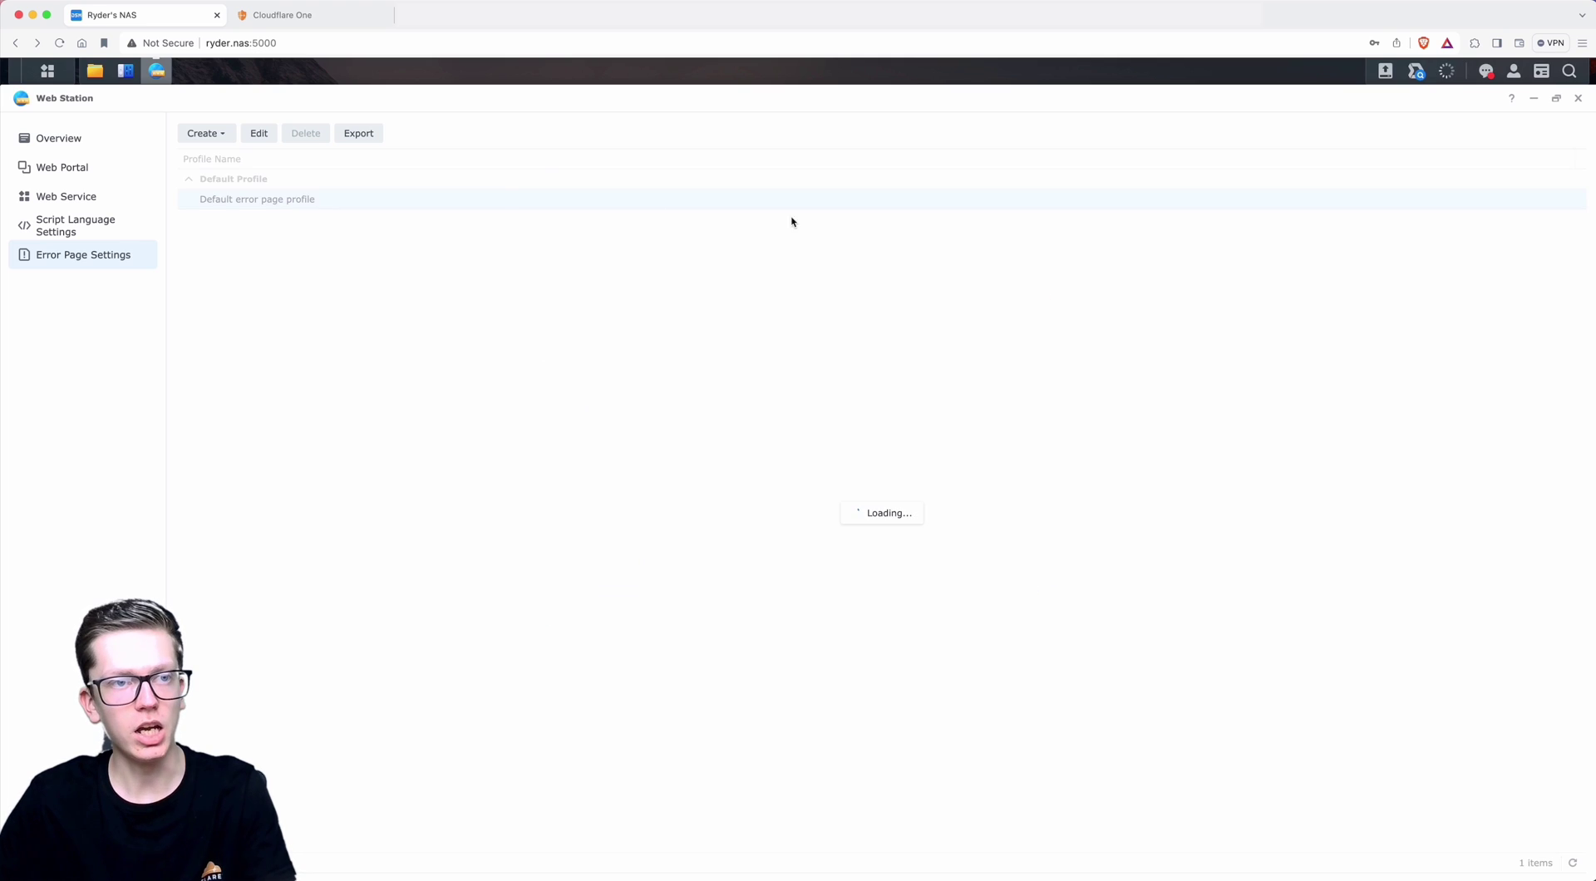
Switch to the Cloudflare dashboard, open the domain's DNS records and search them for test-website
{"action": "left_click", "coordinate": [355, 24]}
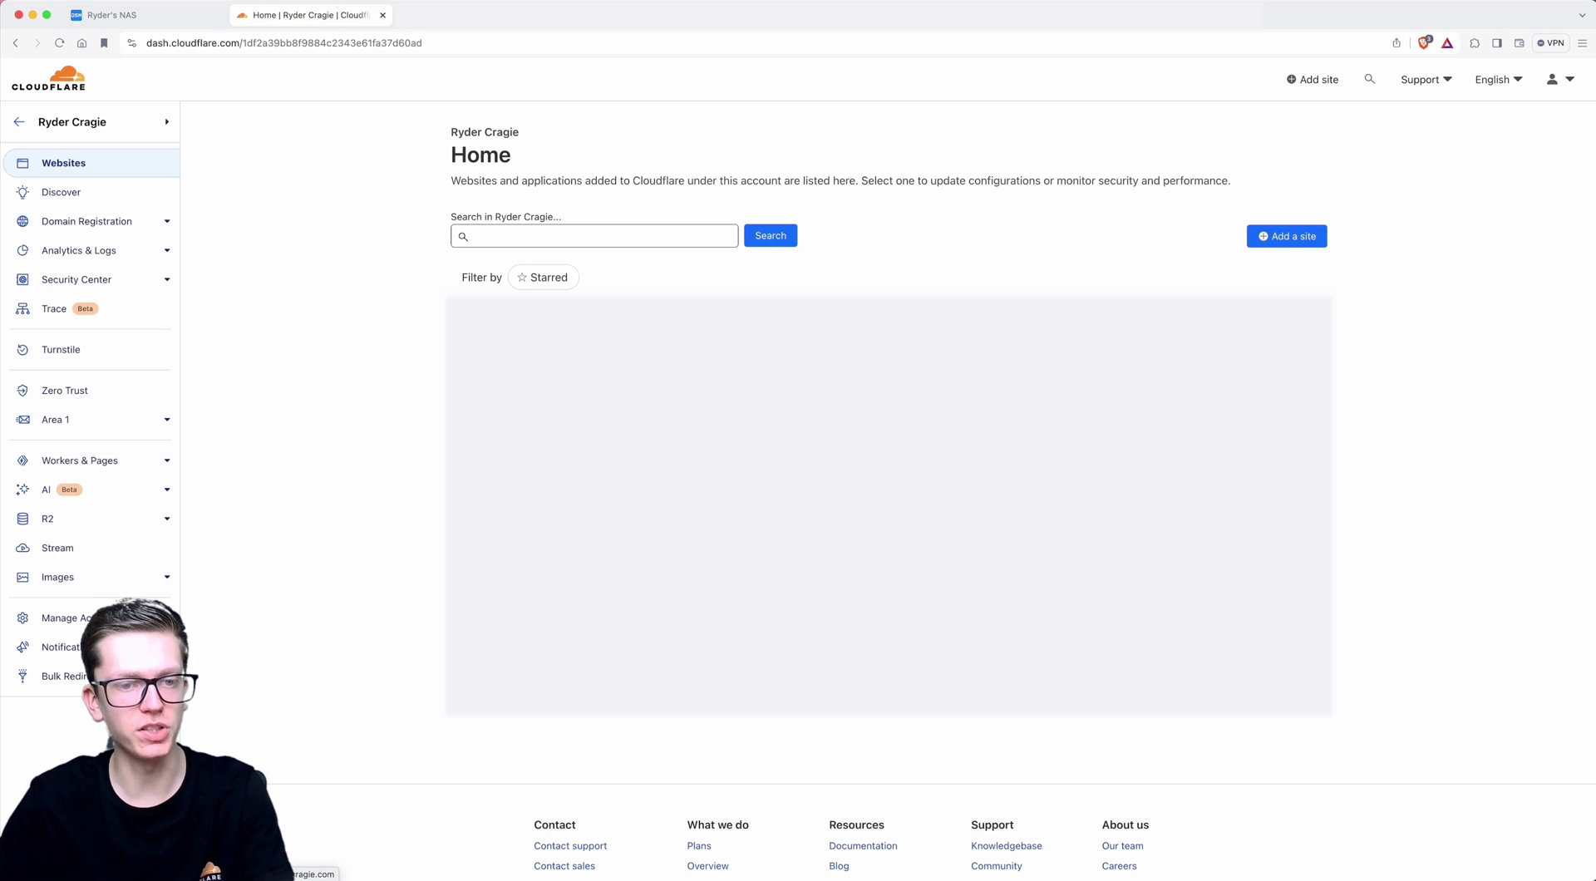
{"action": "left_click", "coordinate": [73, 219]}
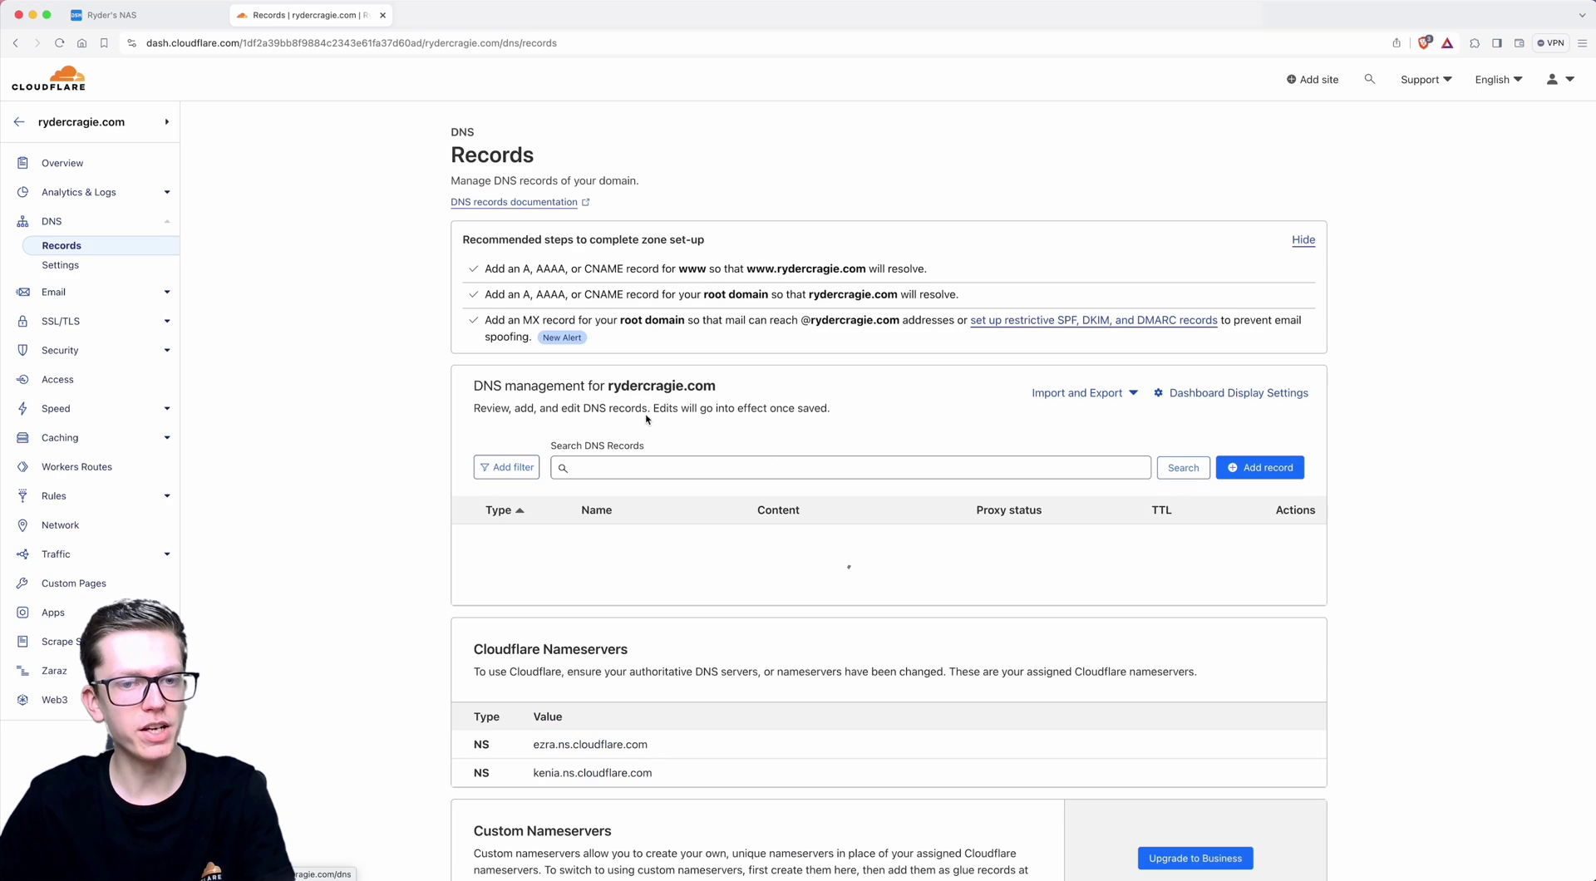
{"action": "left_click", "coordinate": [602, 466]}
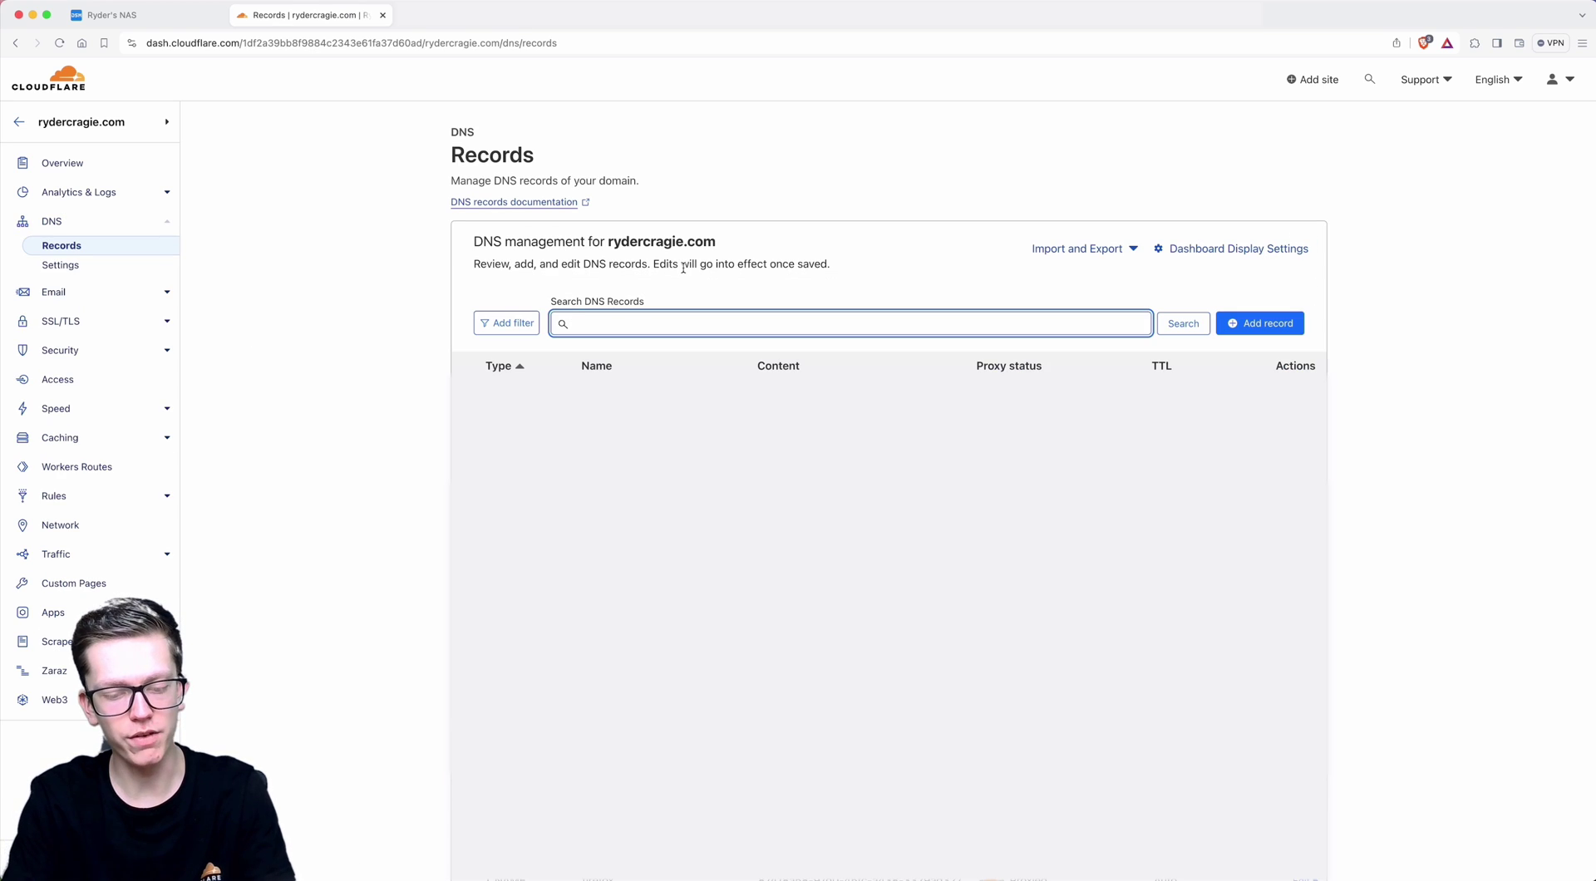
{"action": "type", "text": "test-website"}
{"action": "key", "text": "Return"}
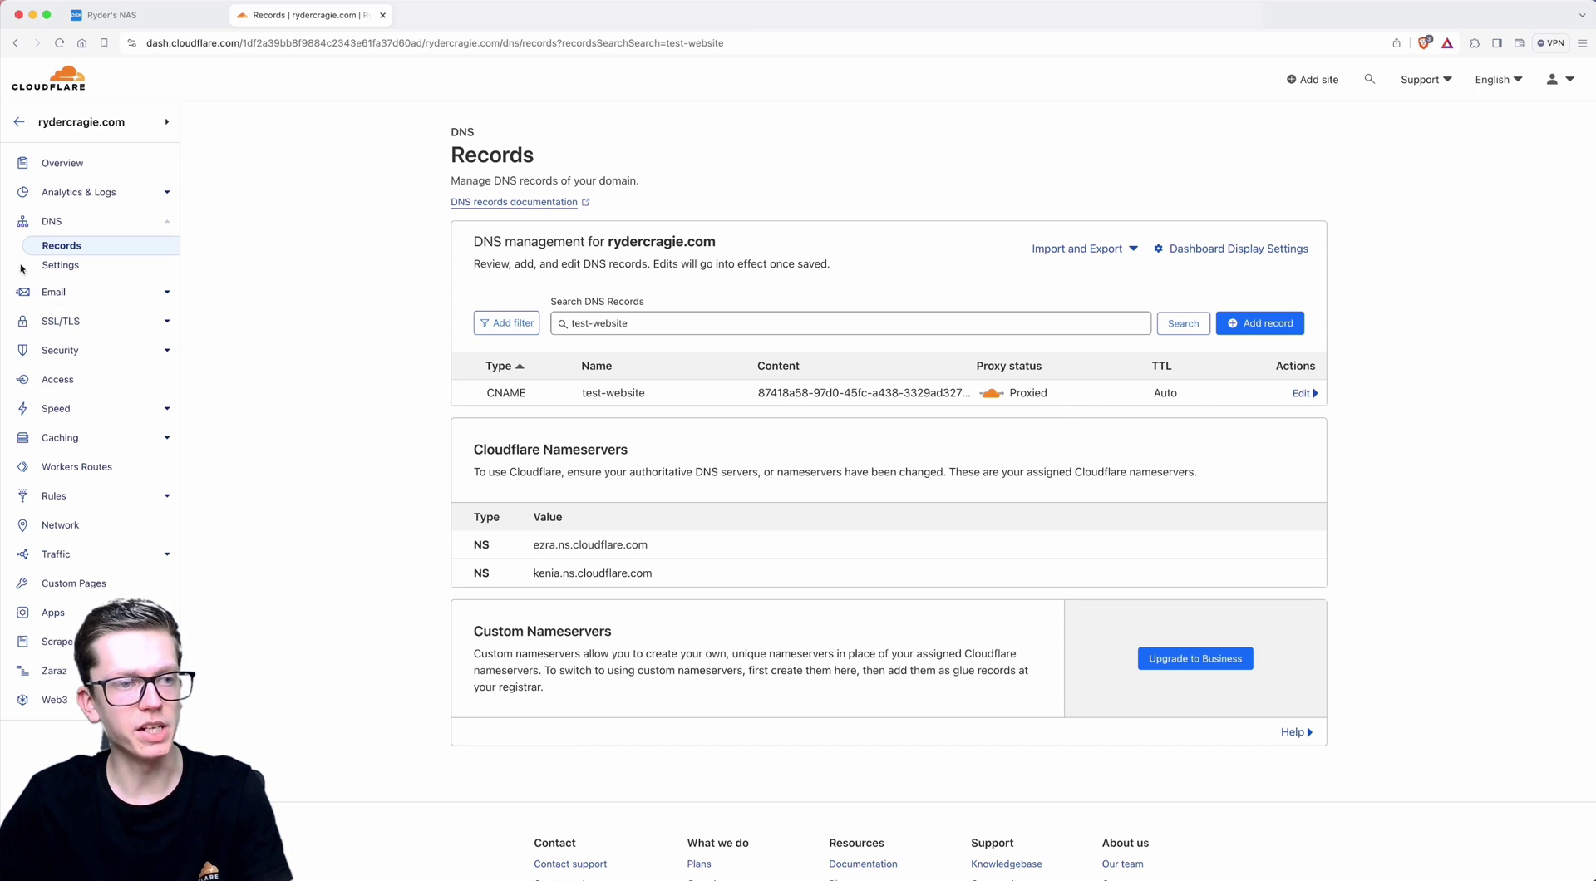
Open the domain's Speed optimization settings and review the Recommendations and Other sections
{"action": "left_click", "coordinate": [80, 420]}
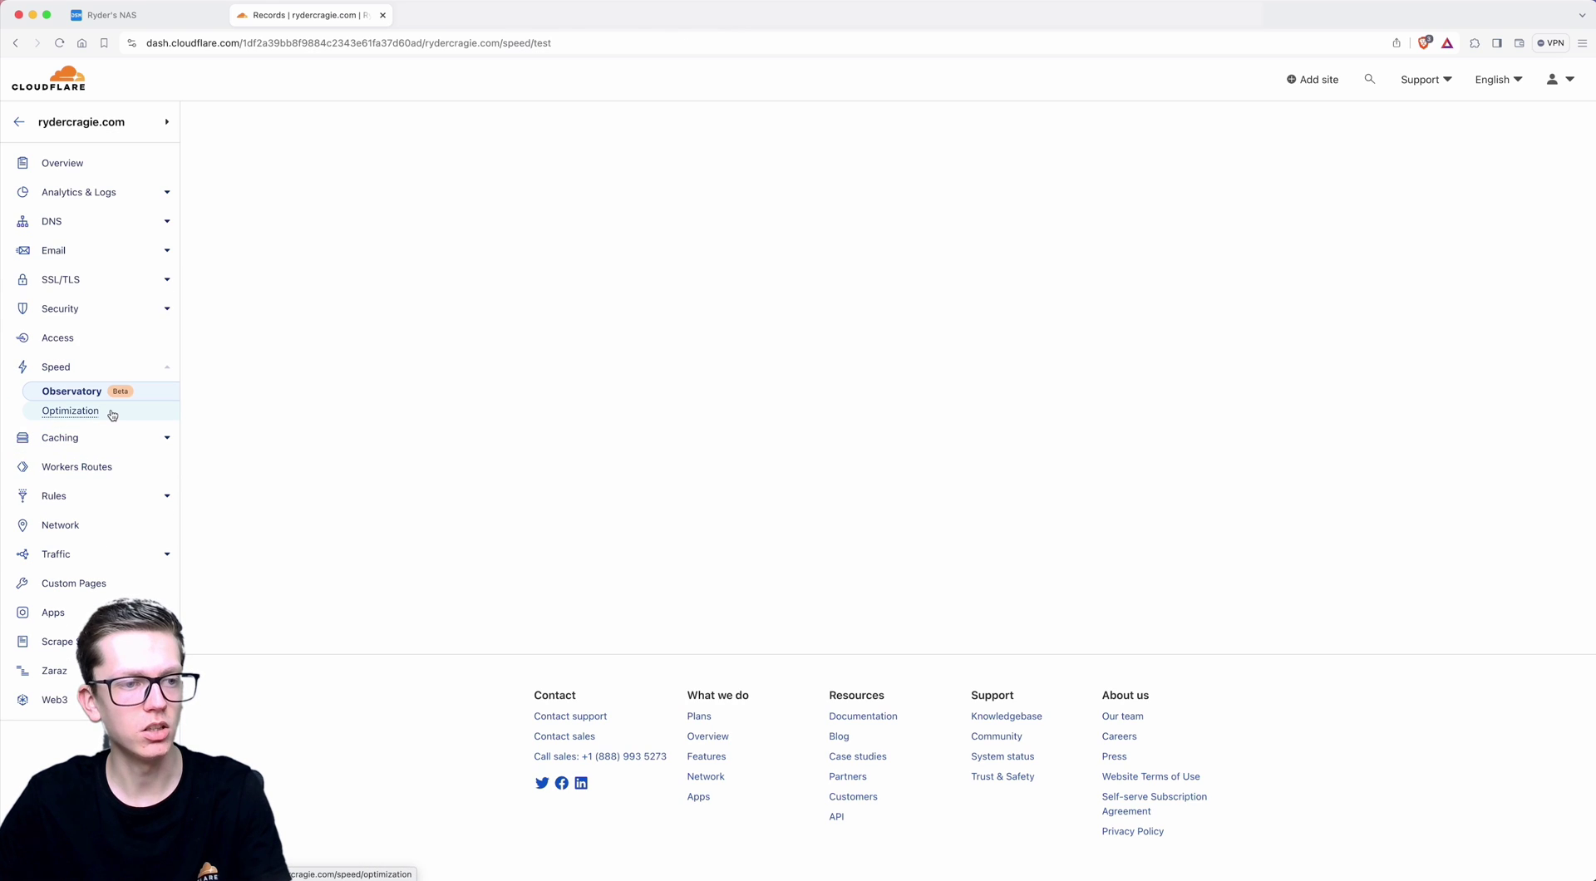
{"action": "left_click", "coordinate": [112, 412]}
{"action": "scroll", "coordinate": [1081, 433], "scroll_direction": "down", "scroll_amount": 1}
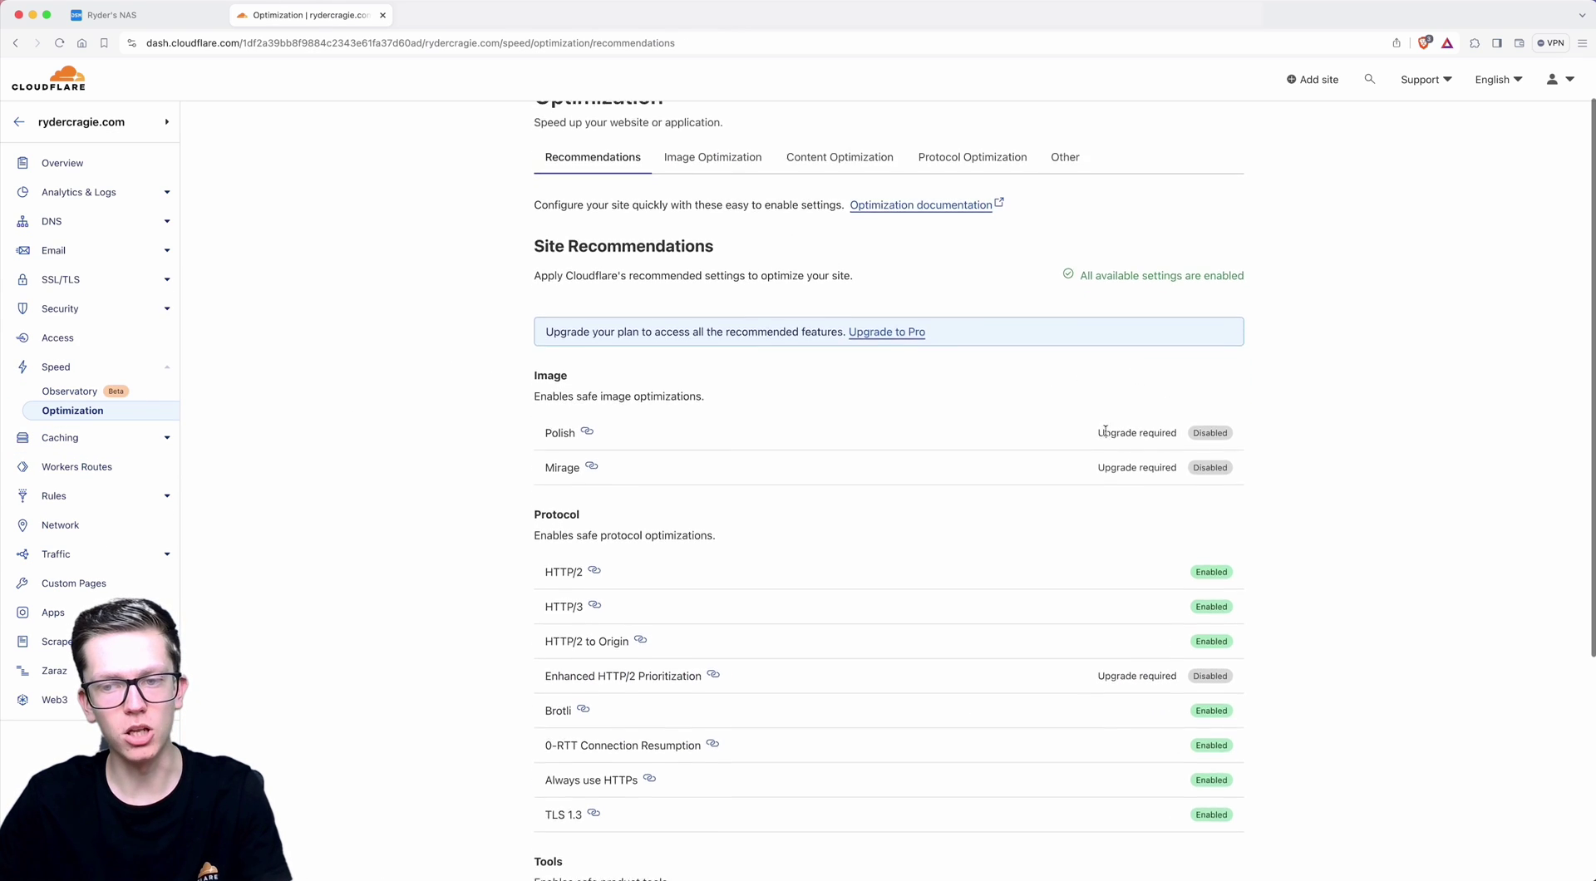
{"action": "scroll", "coordinate": [1105, 430], "scroll_direction": "down", "scroll_amount": 2}
{"action": "scroll", "coordinate": [1105, 430], "scroll_direction": "up", "scroll_amount": 3}
{"action": "left_click", "coordinate": [1065, 215]}
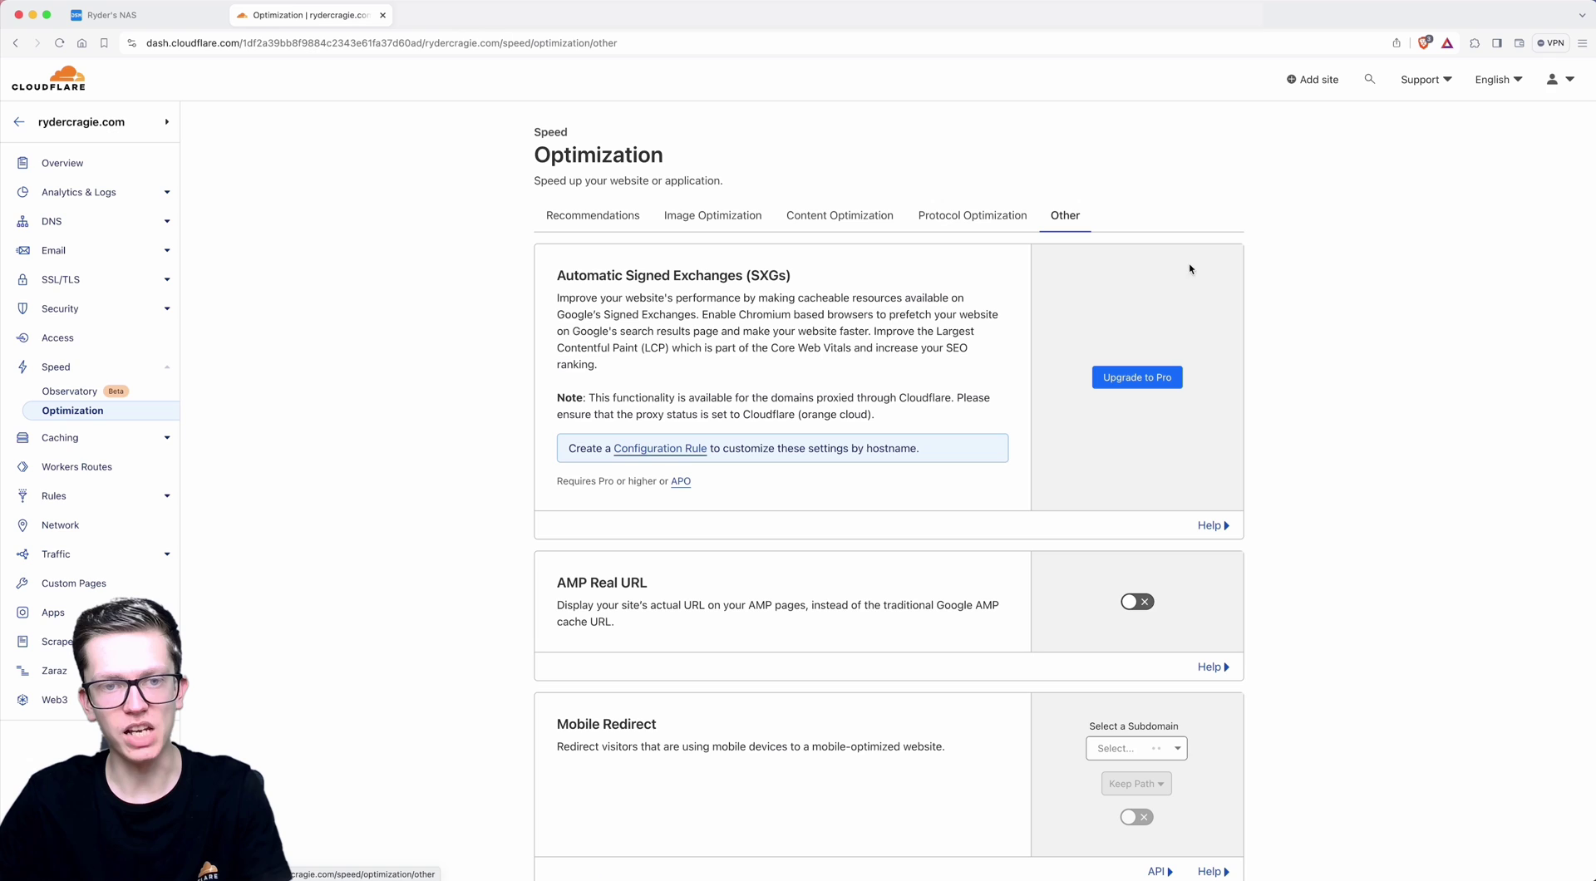
Review the Content Optimization settings, from Brotli and Cloudflare Fonts through Rocket Loader and Auto Minify
{"action": "left_click", "coordinate": [840, 214]}
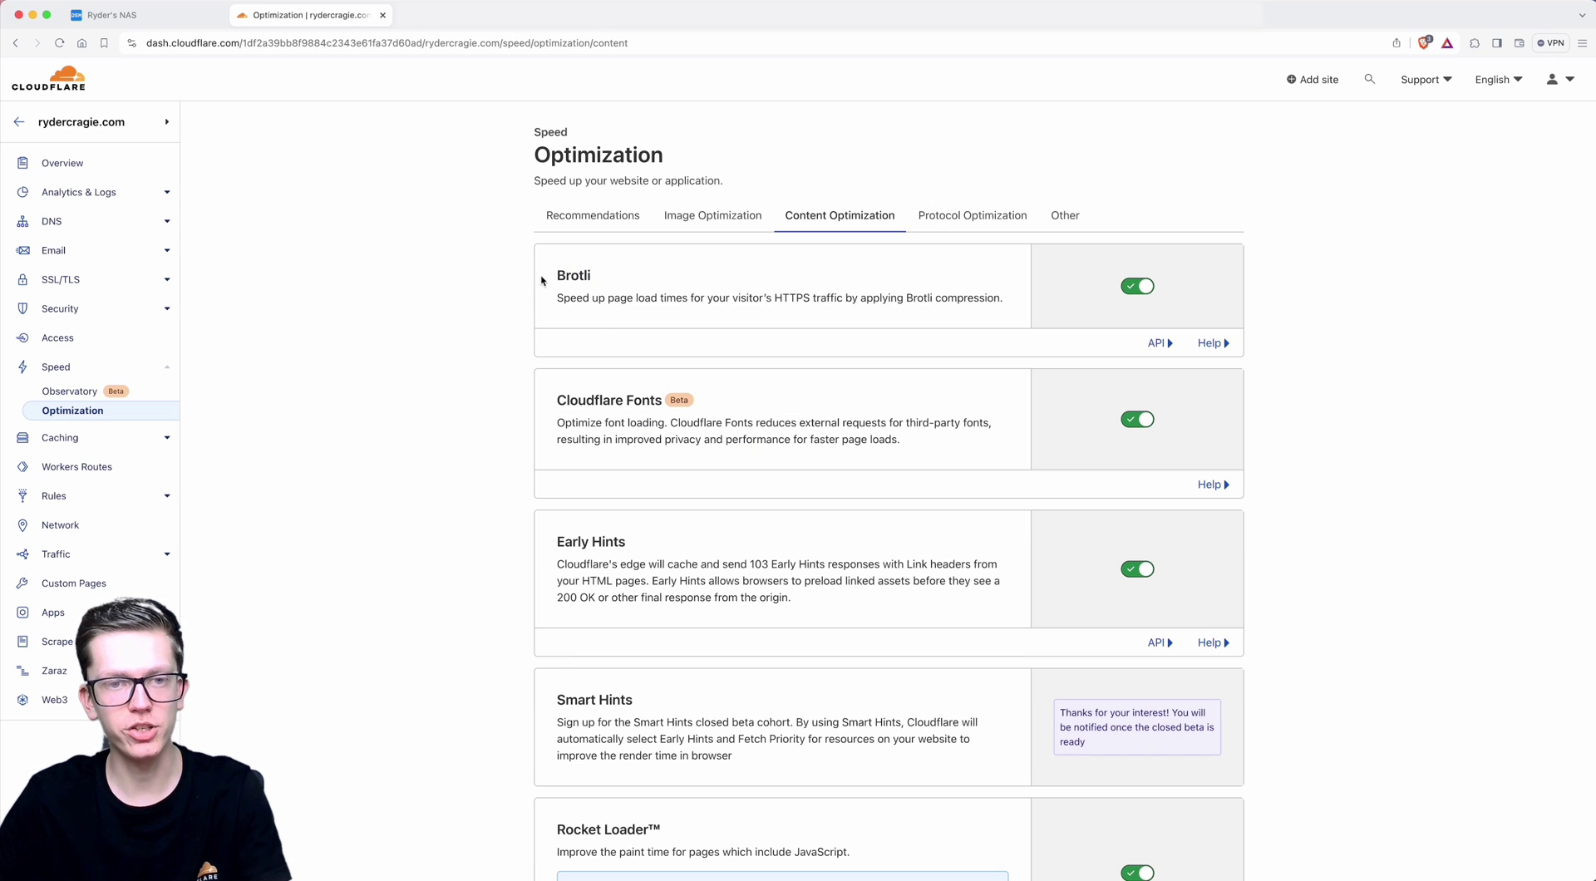
{"action": "left_click_drag", "start_coordinate": [542, 281], "coordinate": [594, 278]}
{"action": "left_click", "coordinate": [646, 287]}
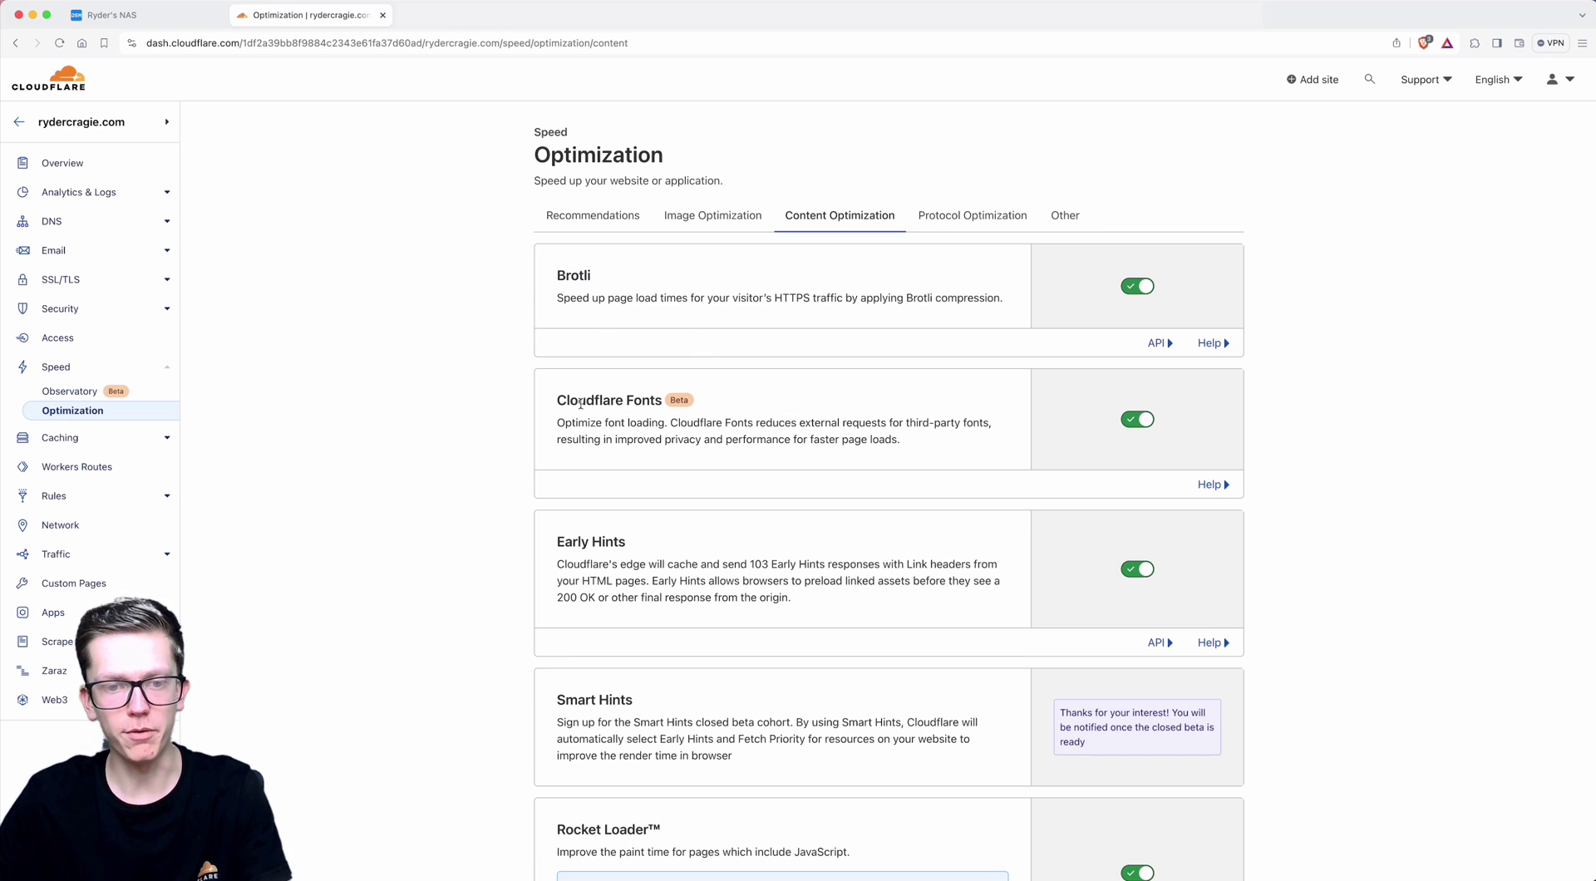
{"action": "scroll", "coordinate": [662, 468], "scroll_direction": "down", "scroll_amount": 8}
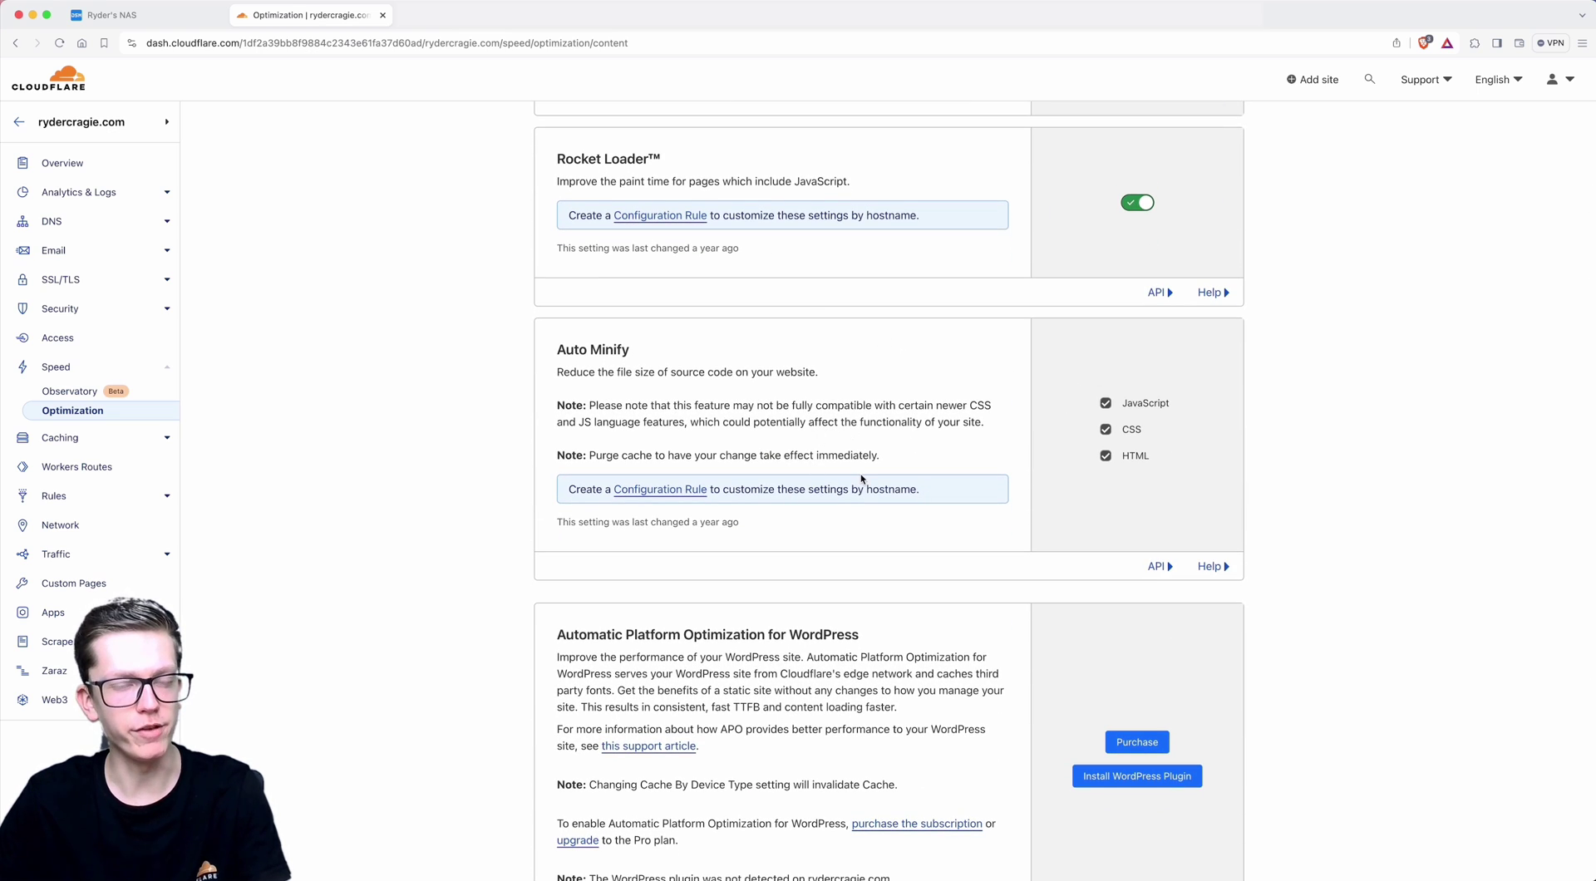
Review the domain's Bots page and security settings, including the available Security Level options, without changing them
{"action": "left_click", "coordinate": [60, 309]}
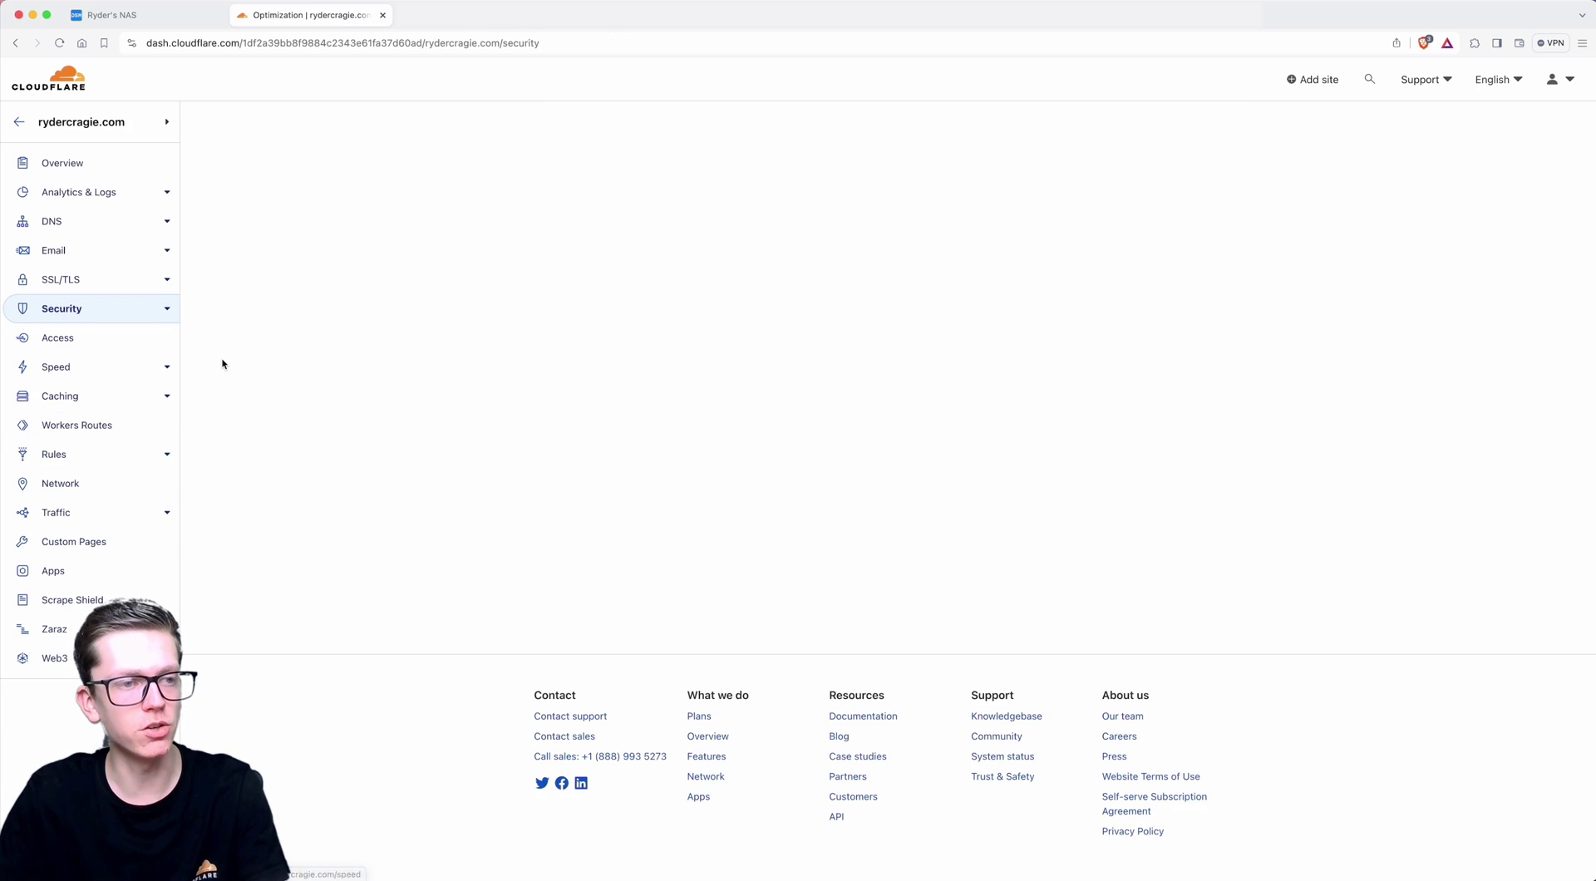
{"action": "left_click", "coordinate": [73, 390]}
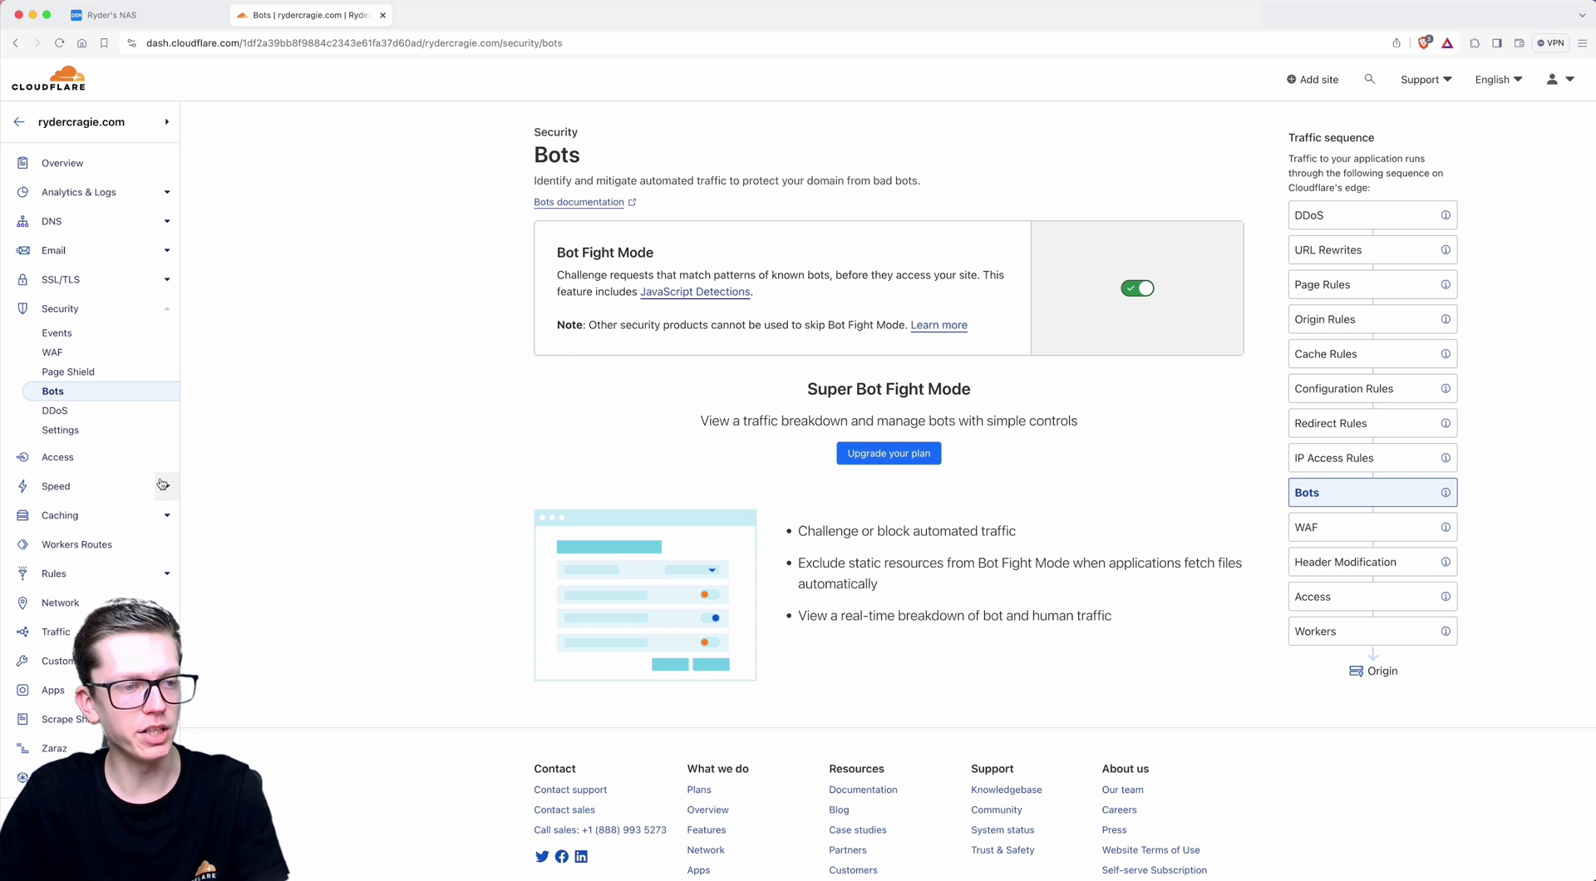
{"action": "left_click", "coordinate": [74, 433]}
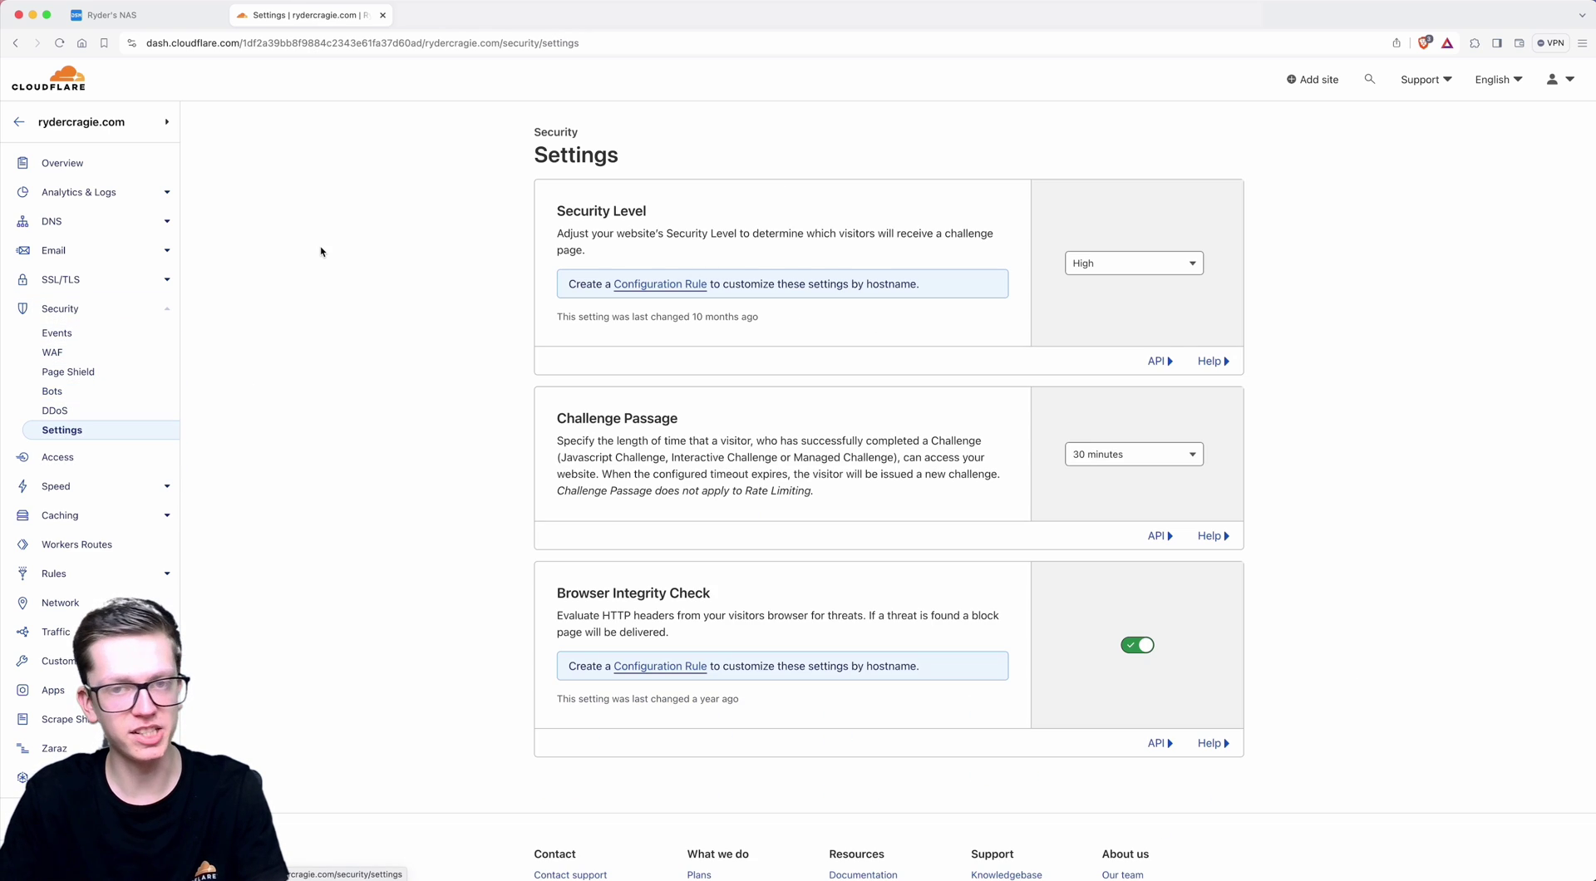
{"action": "left_click", "coordinate": [1122, 271]}
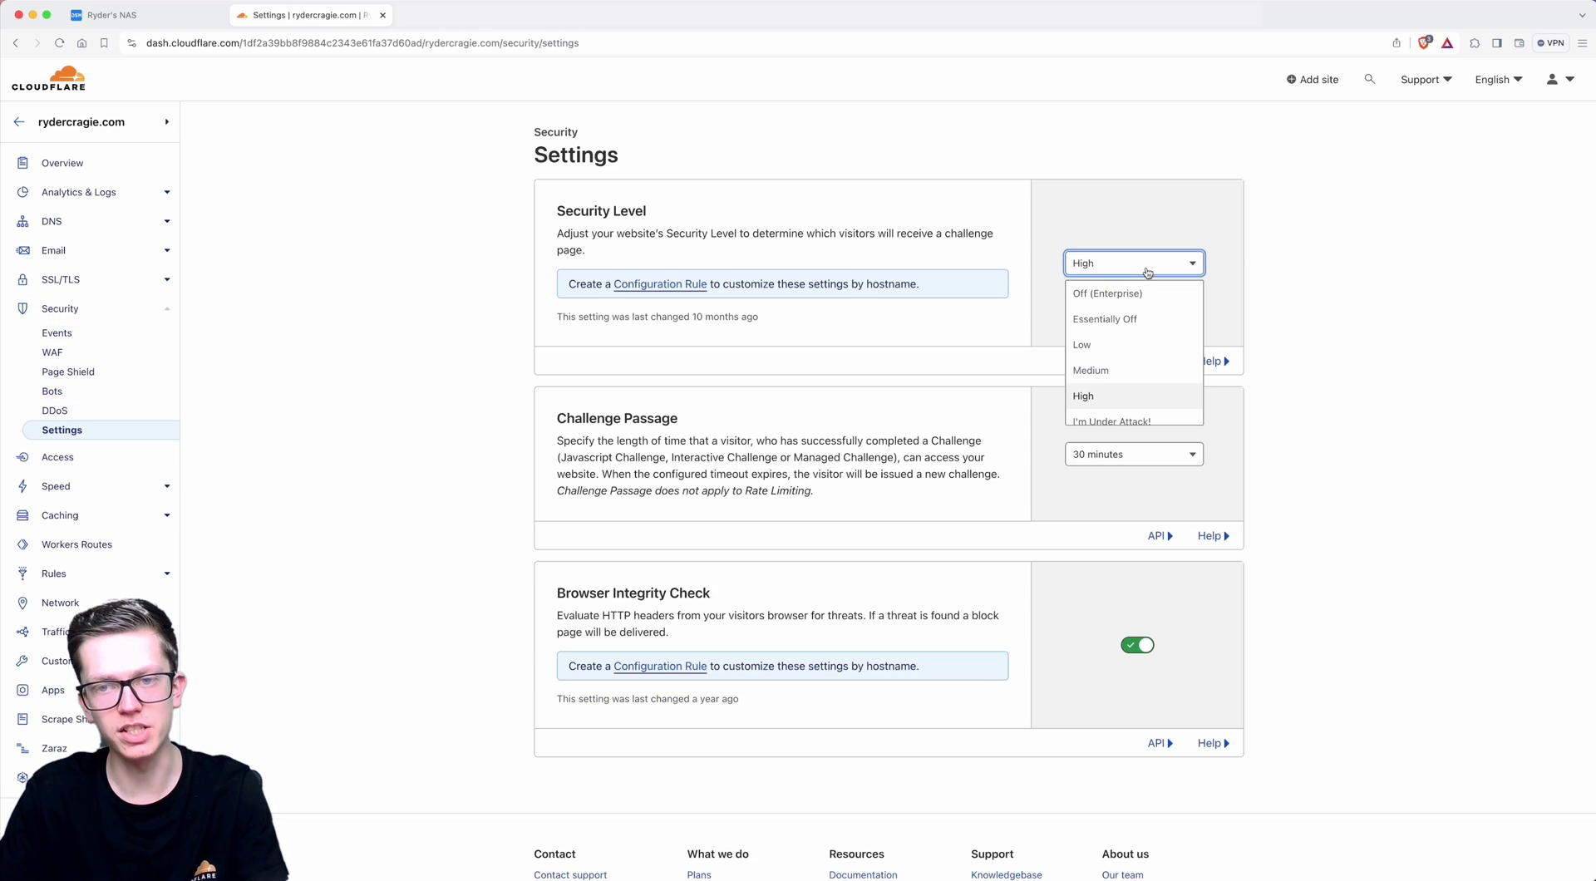
{"action": "left_click", "coordinate": [1343, 276]}
Open a new configuration rule from the Security Level setting and review its match conditions and available settings
{"action": "left_click", "coordinate": [638, 289]}
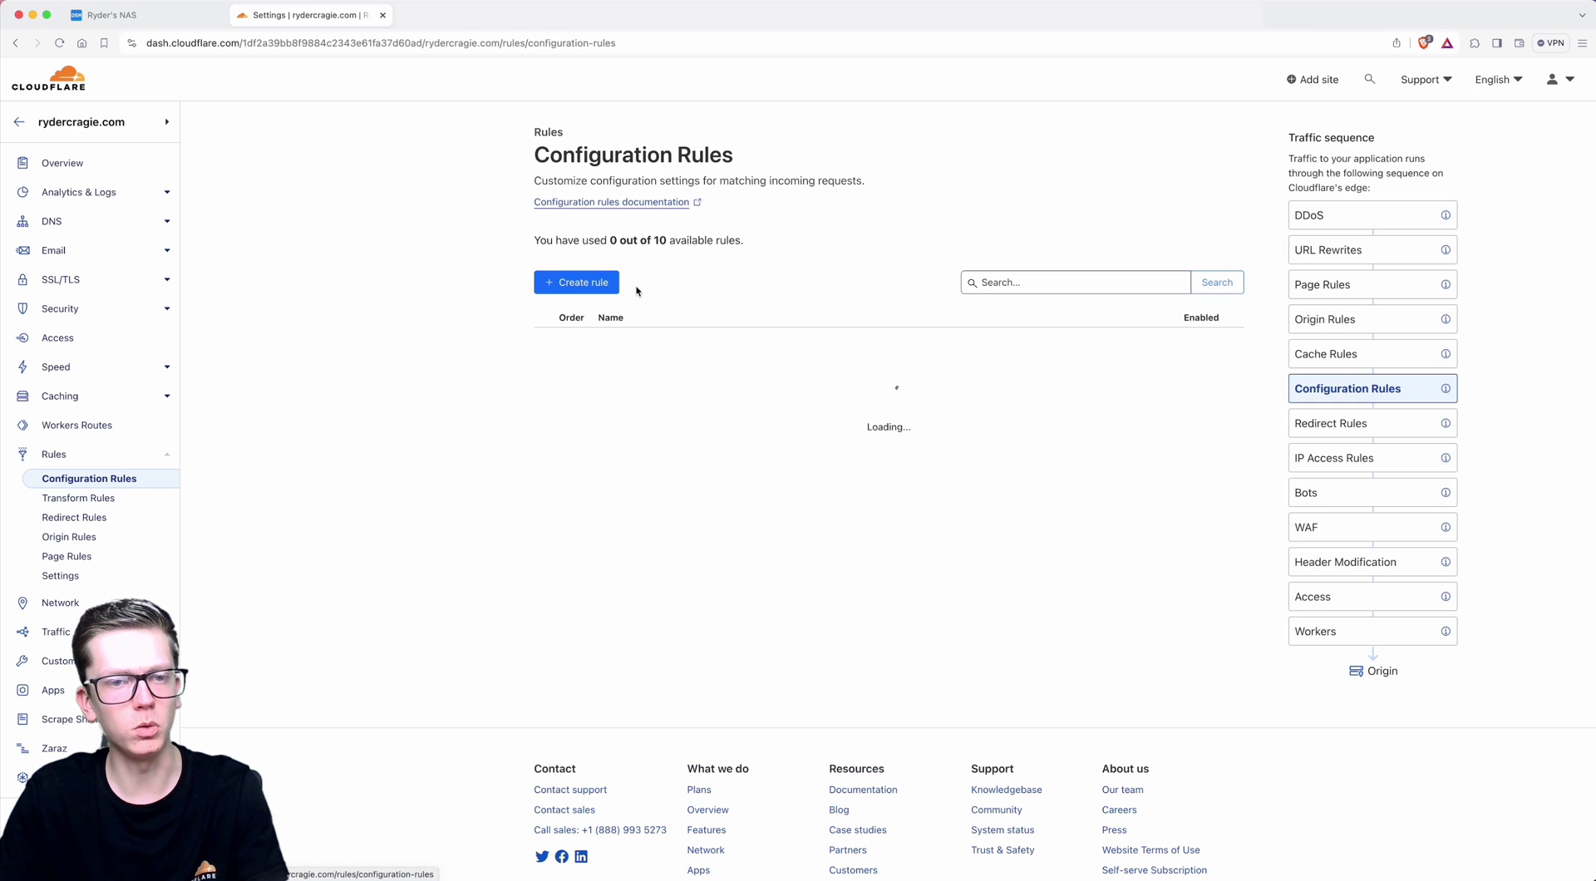
{"action": "left_click", "coordinate": [545, 287]}
{"action": "scroll", "coordinate": [616, 510], "scroll_direction": "down", "scroll_amount": 10}
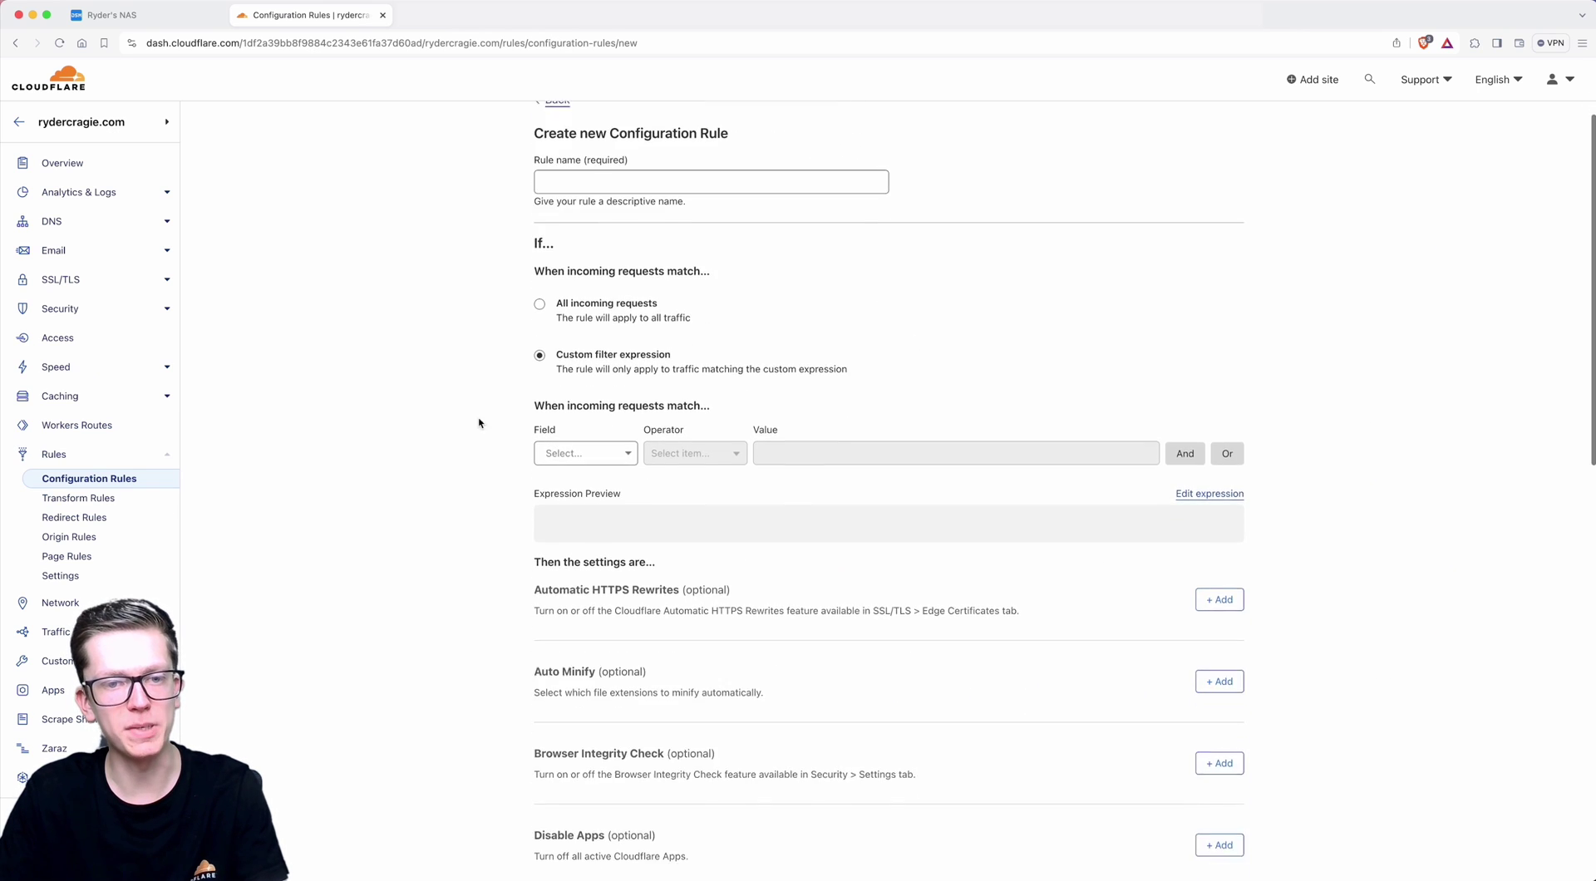
{"action": "scroll", "coordinate": [351, 372], "scroll_direction": "up", "scroll_amount": 10}
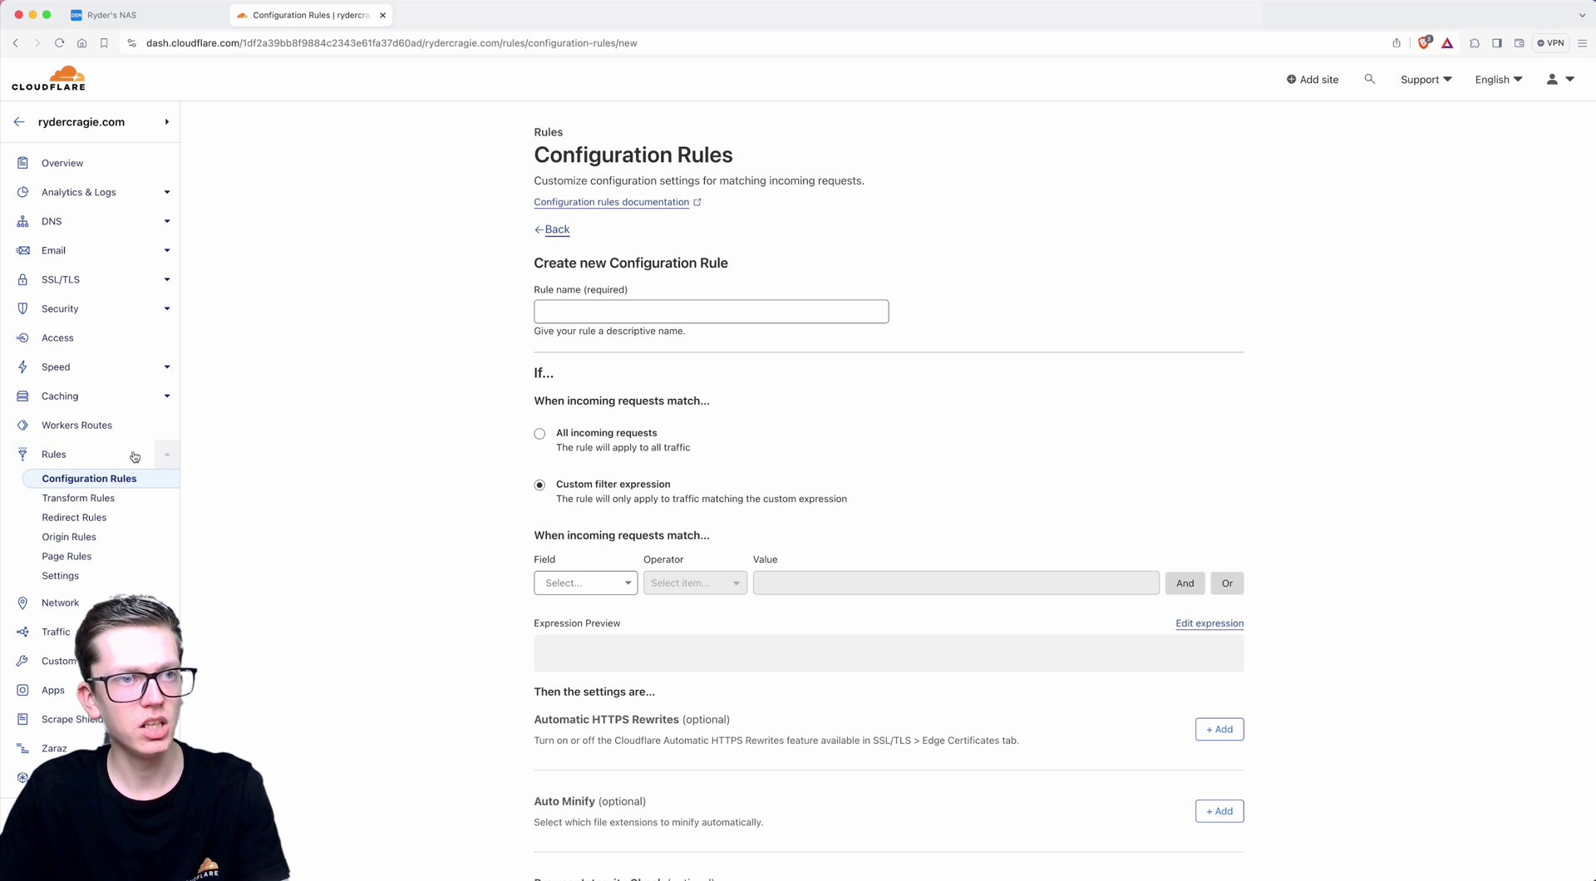
Switch to the NAS page, search Control Panel for ddos and view the Auto Block and DoS protection settings
{"action": "left_click", "coordinate": [111, 15]}
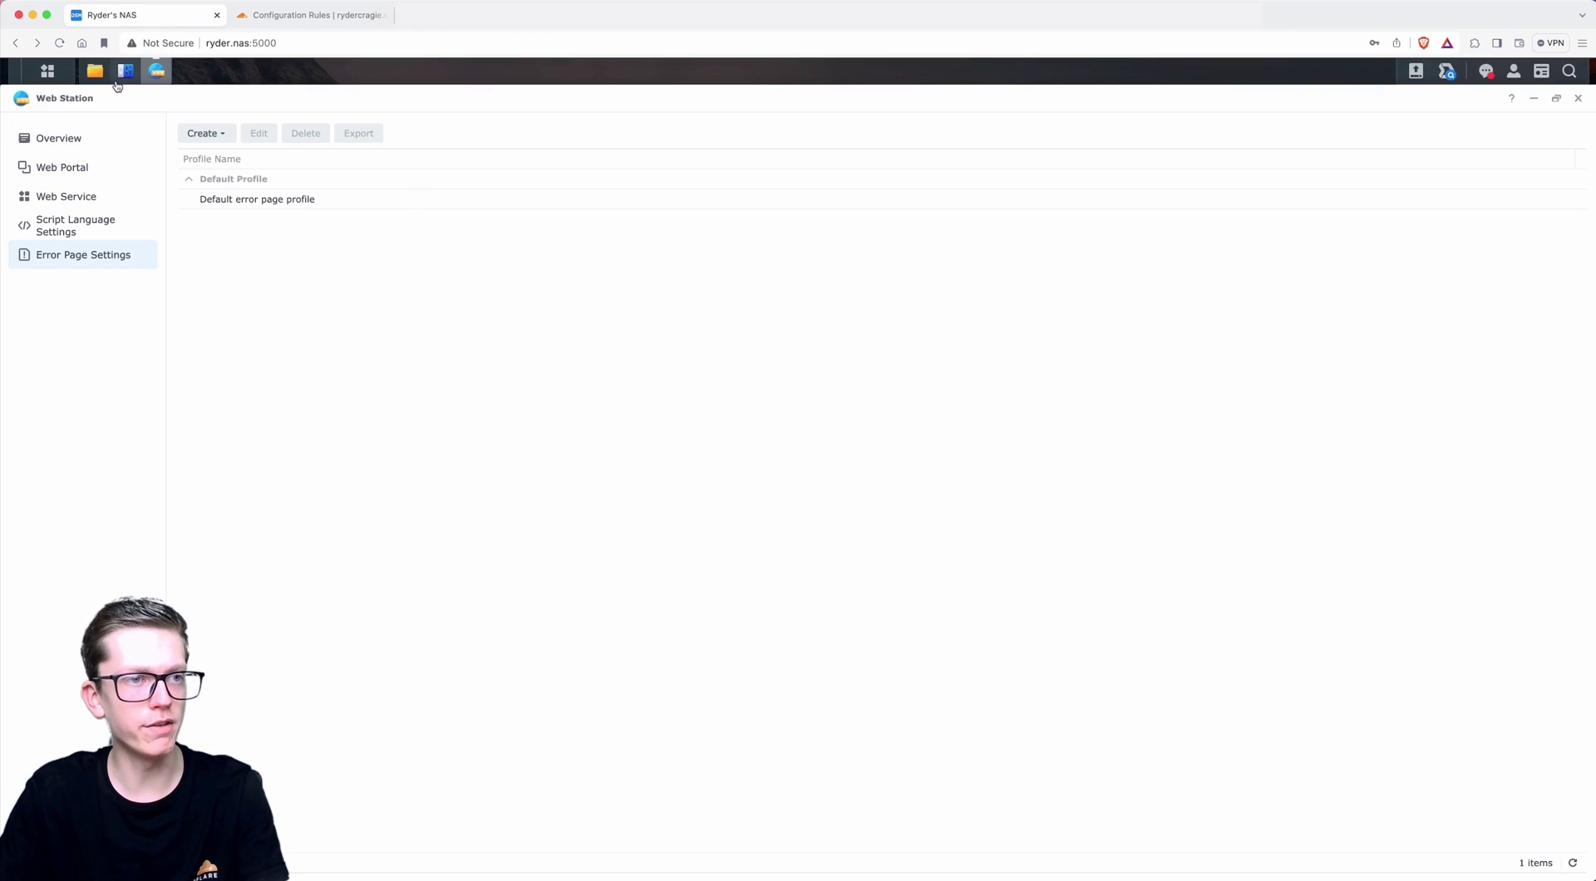
{"action": "left_click", "coordinate": [47, 70]}
{"action": "scroll", "coordinate": [213, 242], "scroll_direction": "up", "scroll_amount": 2}
{"action": "scroll", "coordinate": [212, 242], "scroll_direction": "up", "scroll_amount": 3}
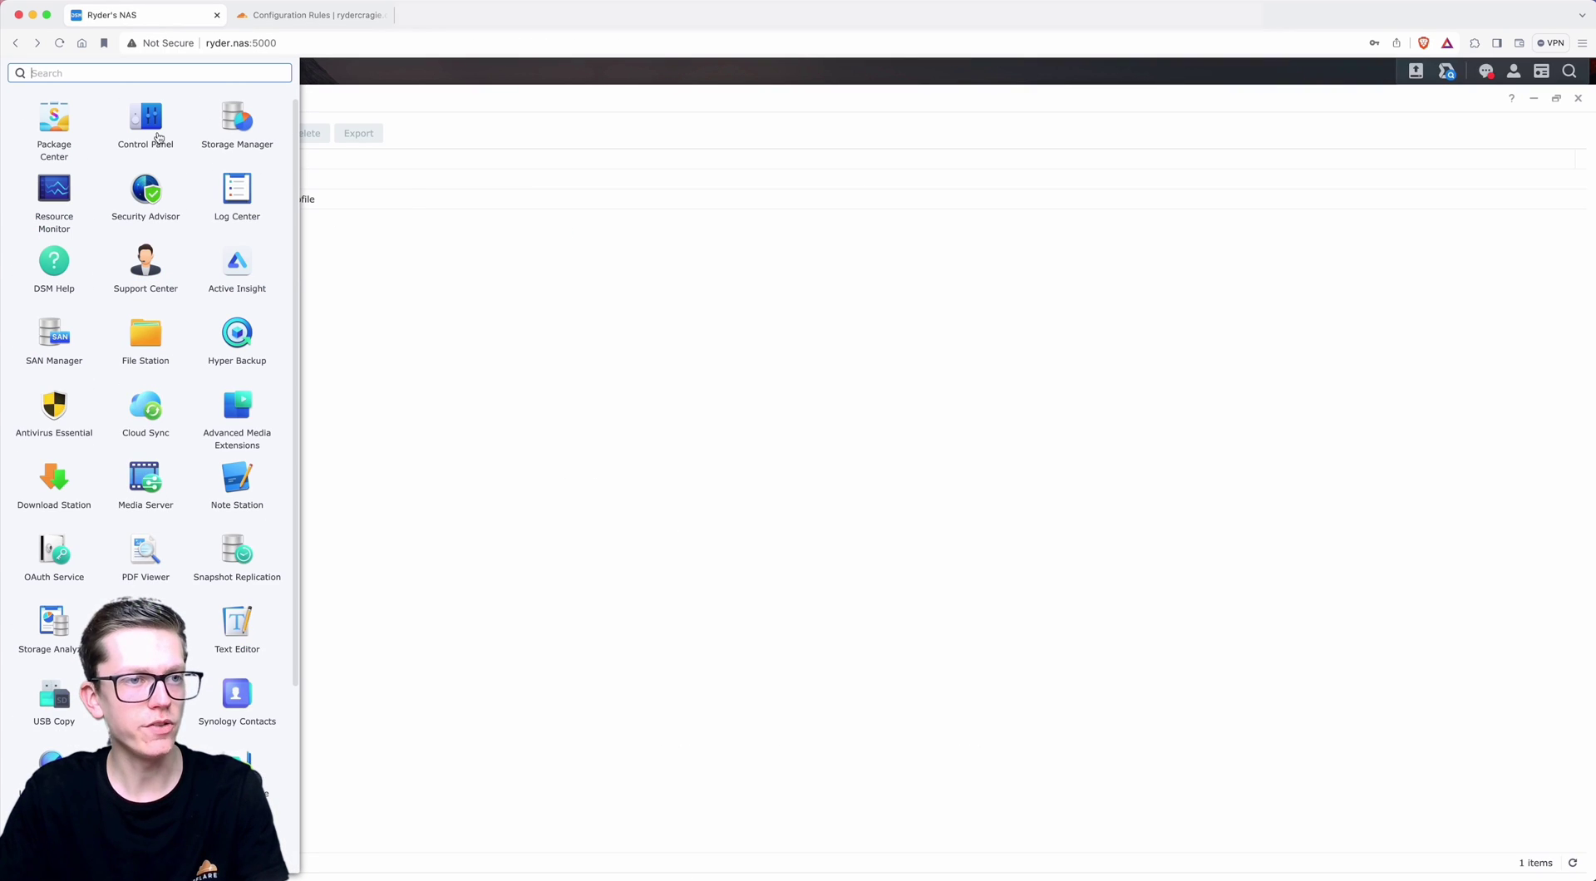
{"action": "left_click", "coordinate": [156, 137]}
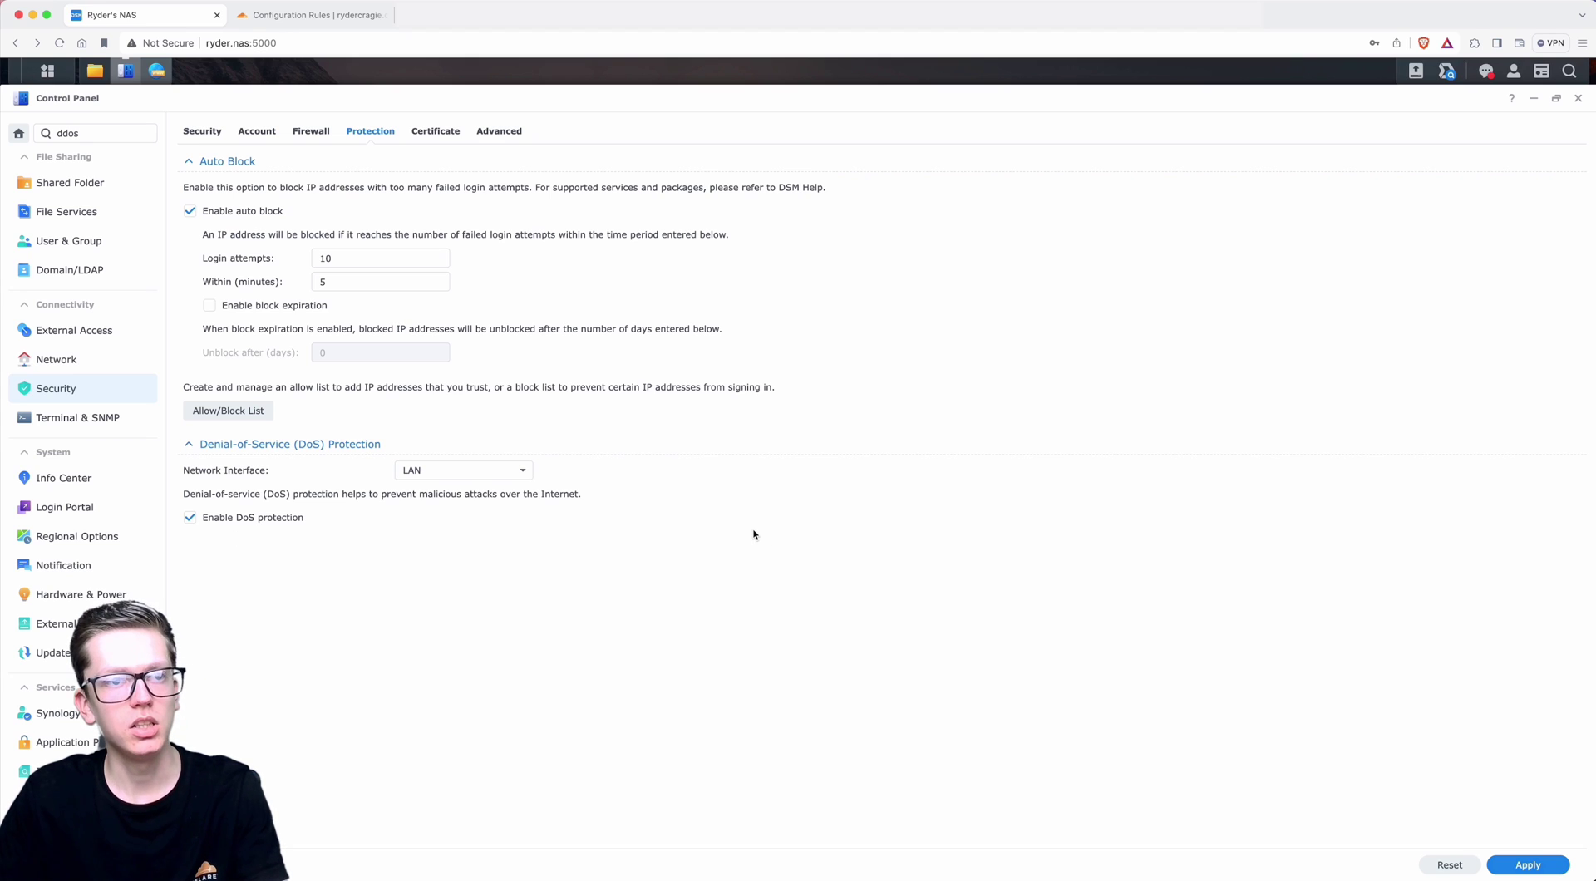
Return to the Cloudflare dashboard and open the domain's overview page
{"action": "left_click", "coordinate": [328, 16]}
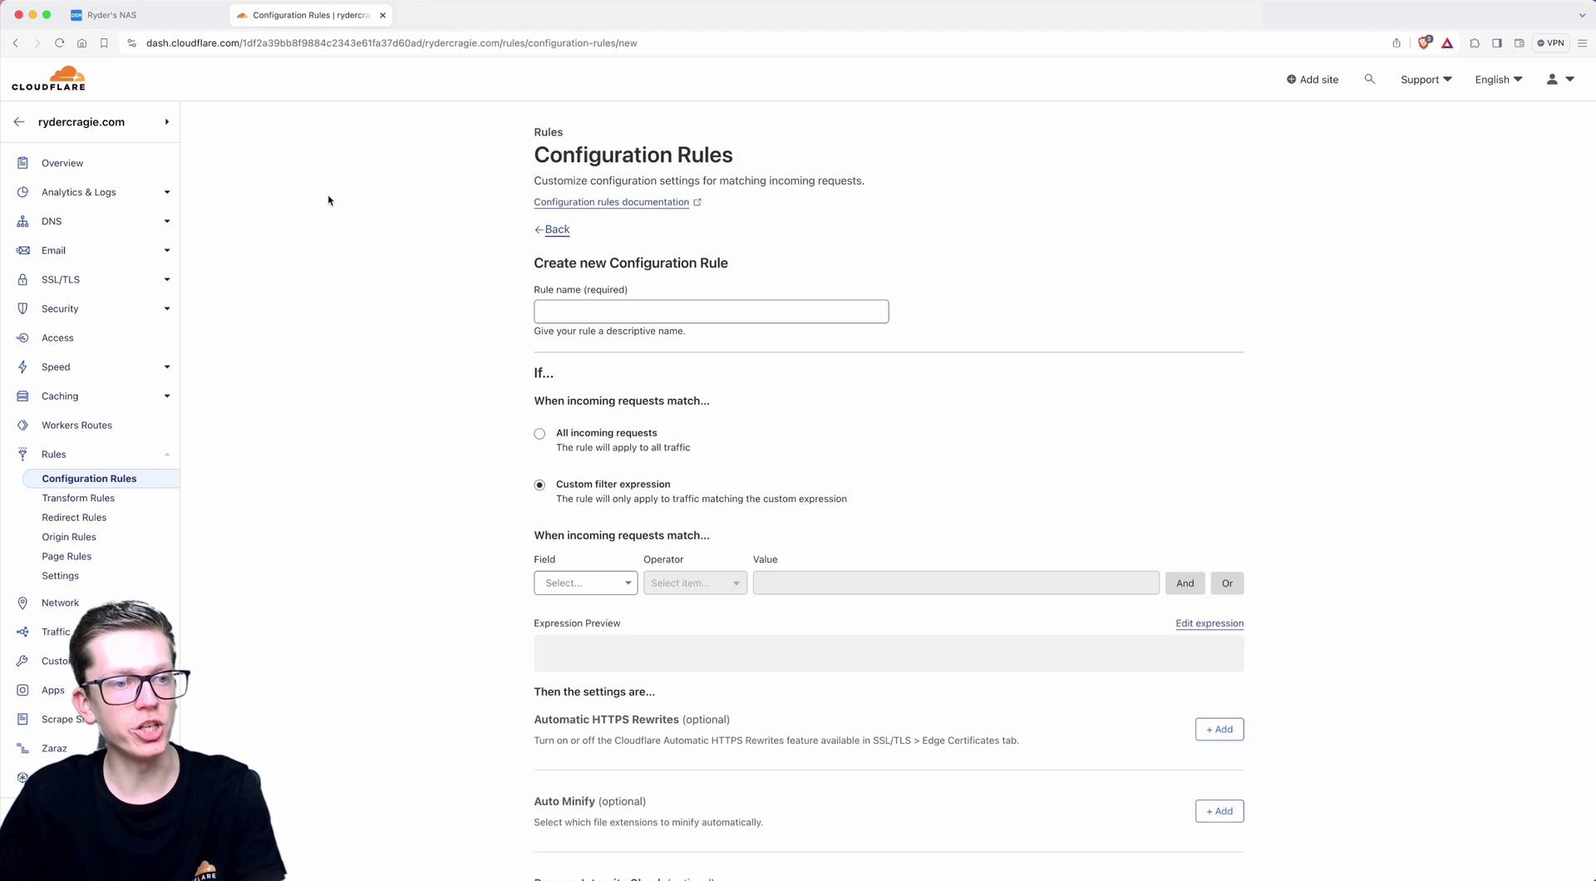
{"action": "left_click", "coordinate": [128, 162]}
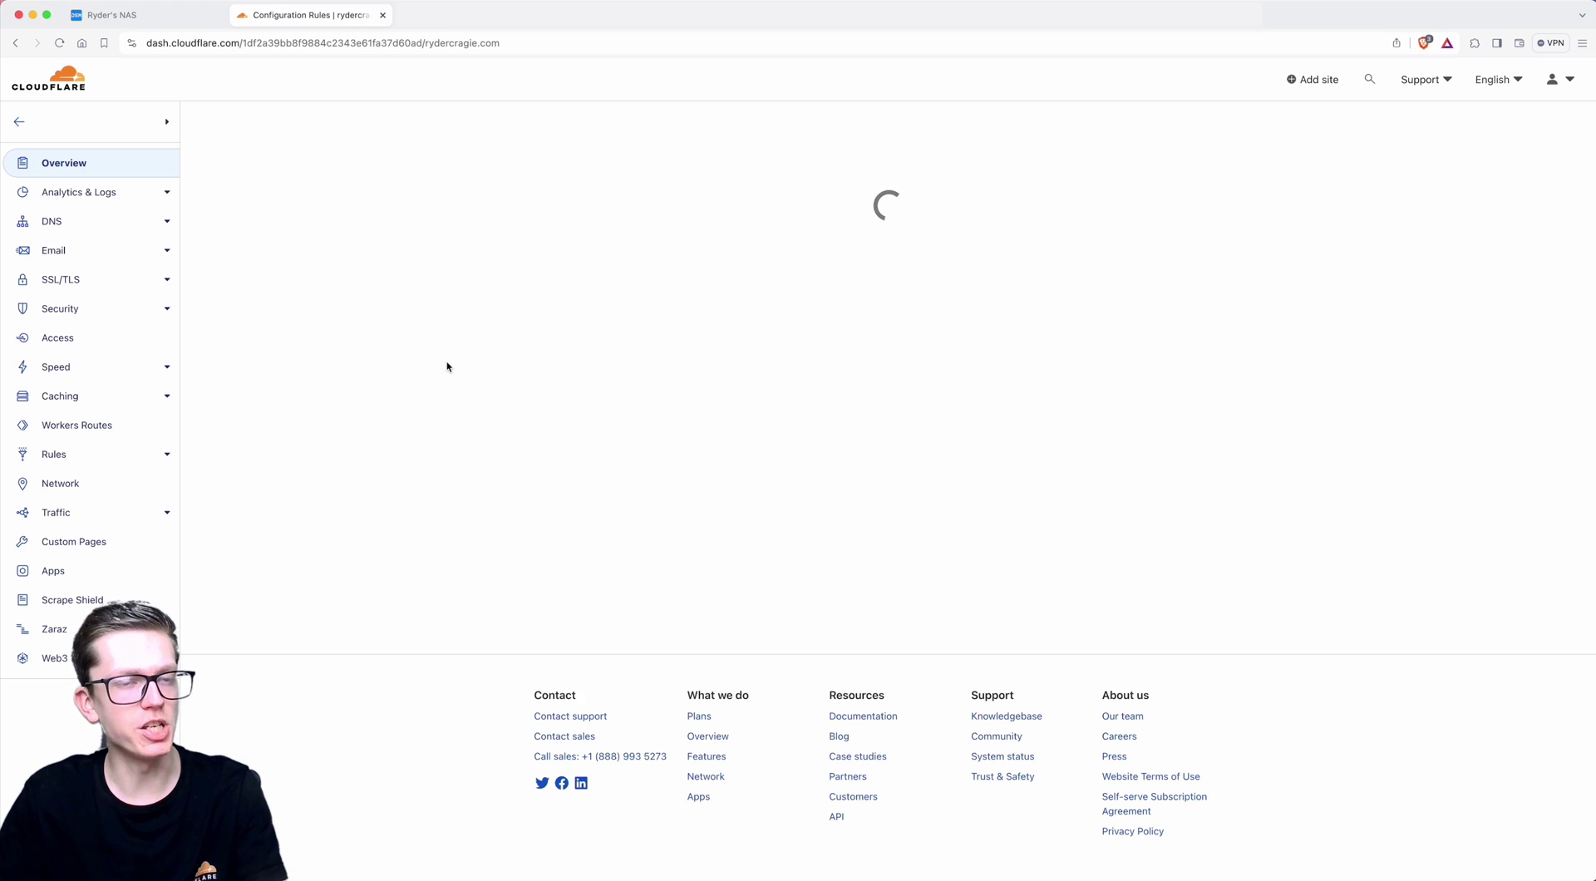